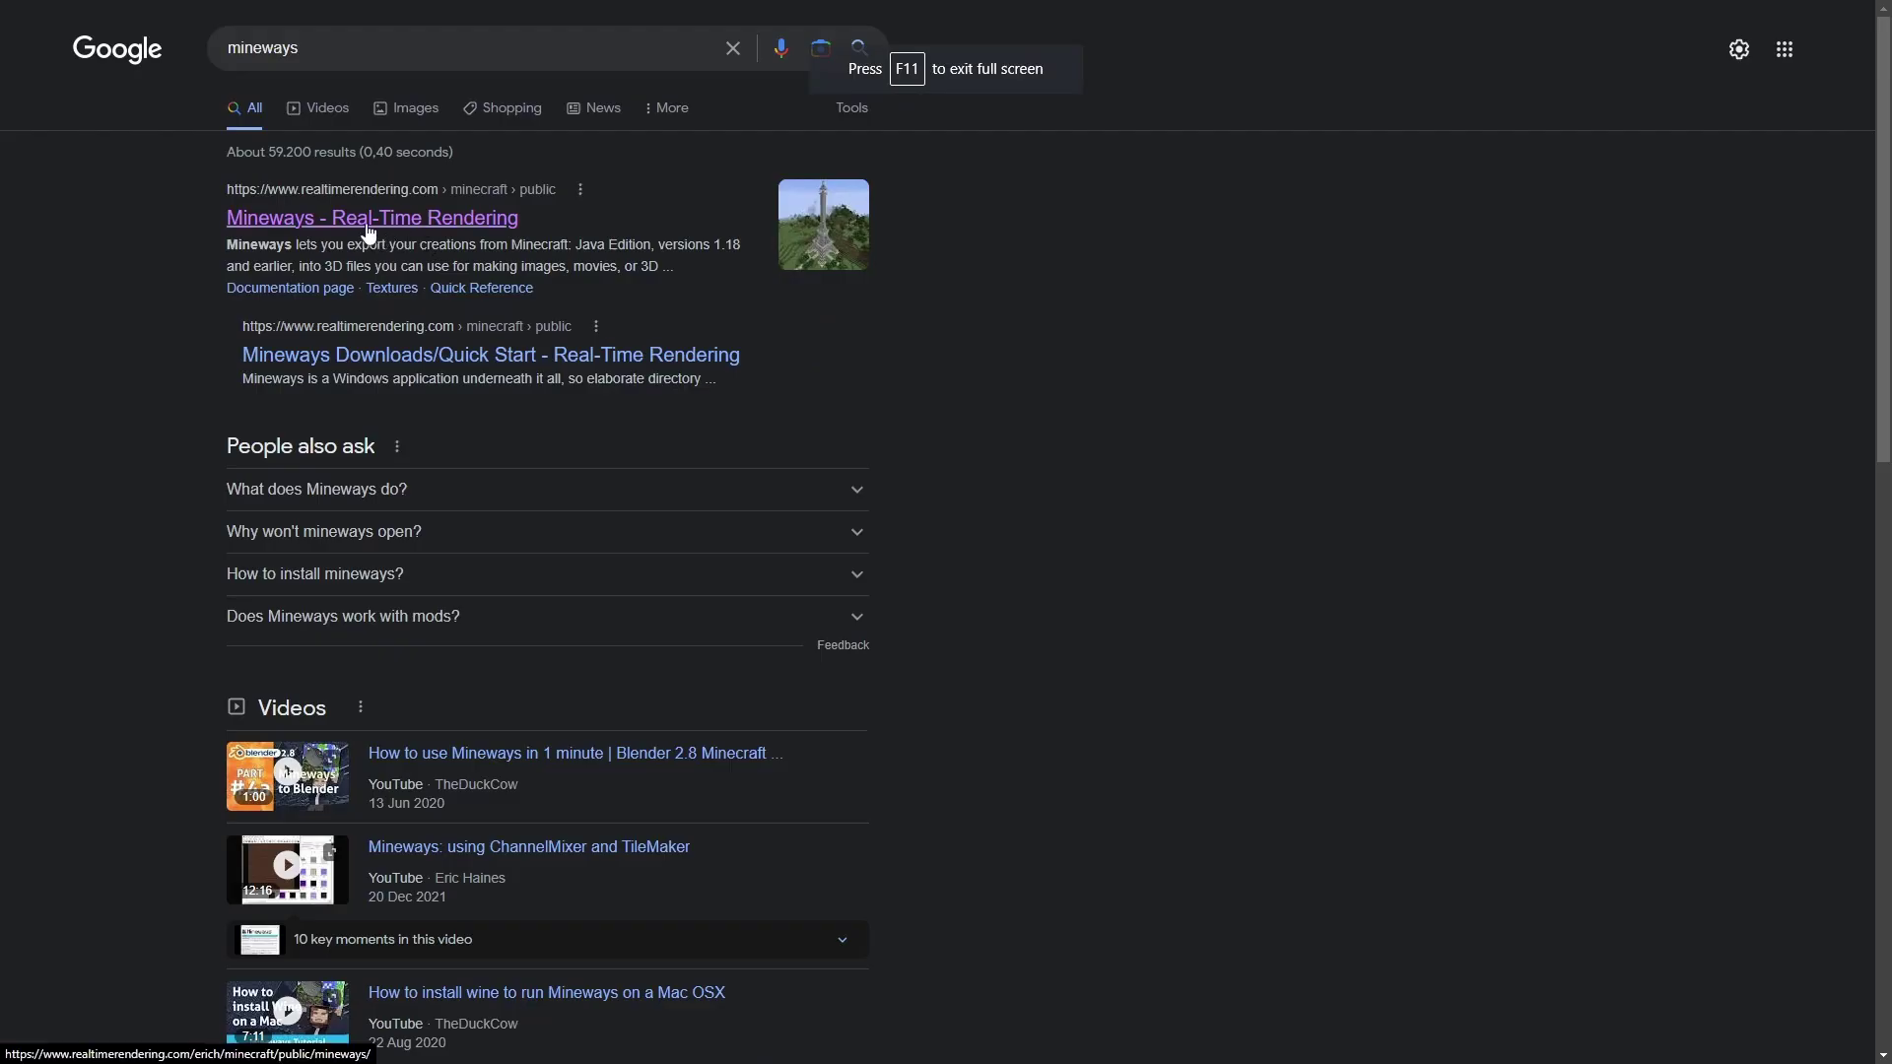
- Open the Mineways website from the Google search results and look through its home page
{"action": "left_click", "coordinate": [371, 221]}
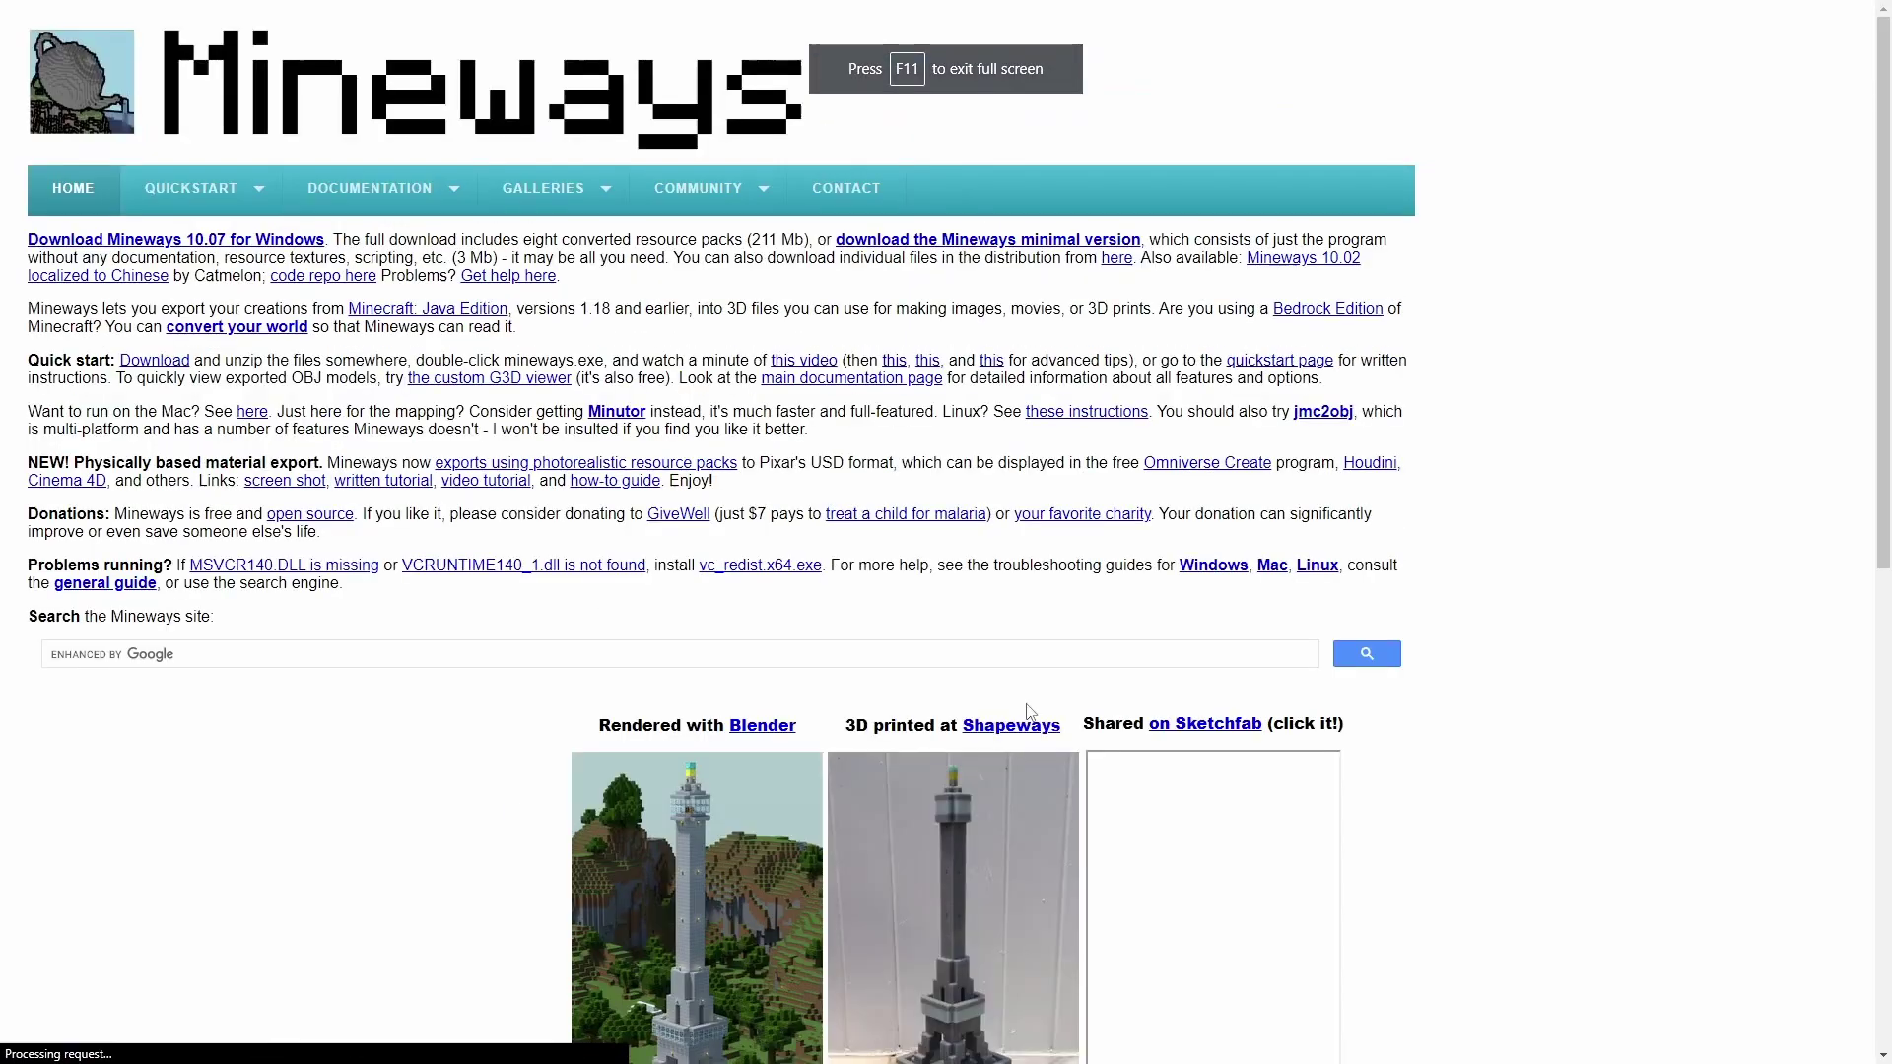
{"action": "scroll", "coordinate": [732, 616], "scroll_direction": "down", "scroll_amount": 2}
{"action": "scroll", "coordinate": [732, 616], "scroll_direction": "down", "scroll_amount": 8}
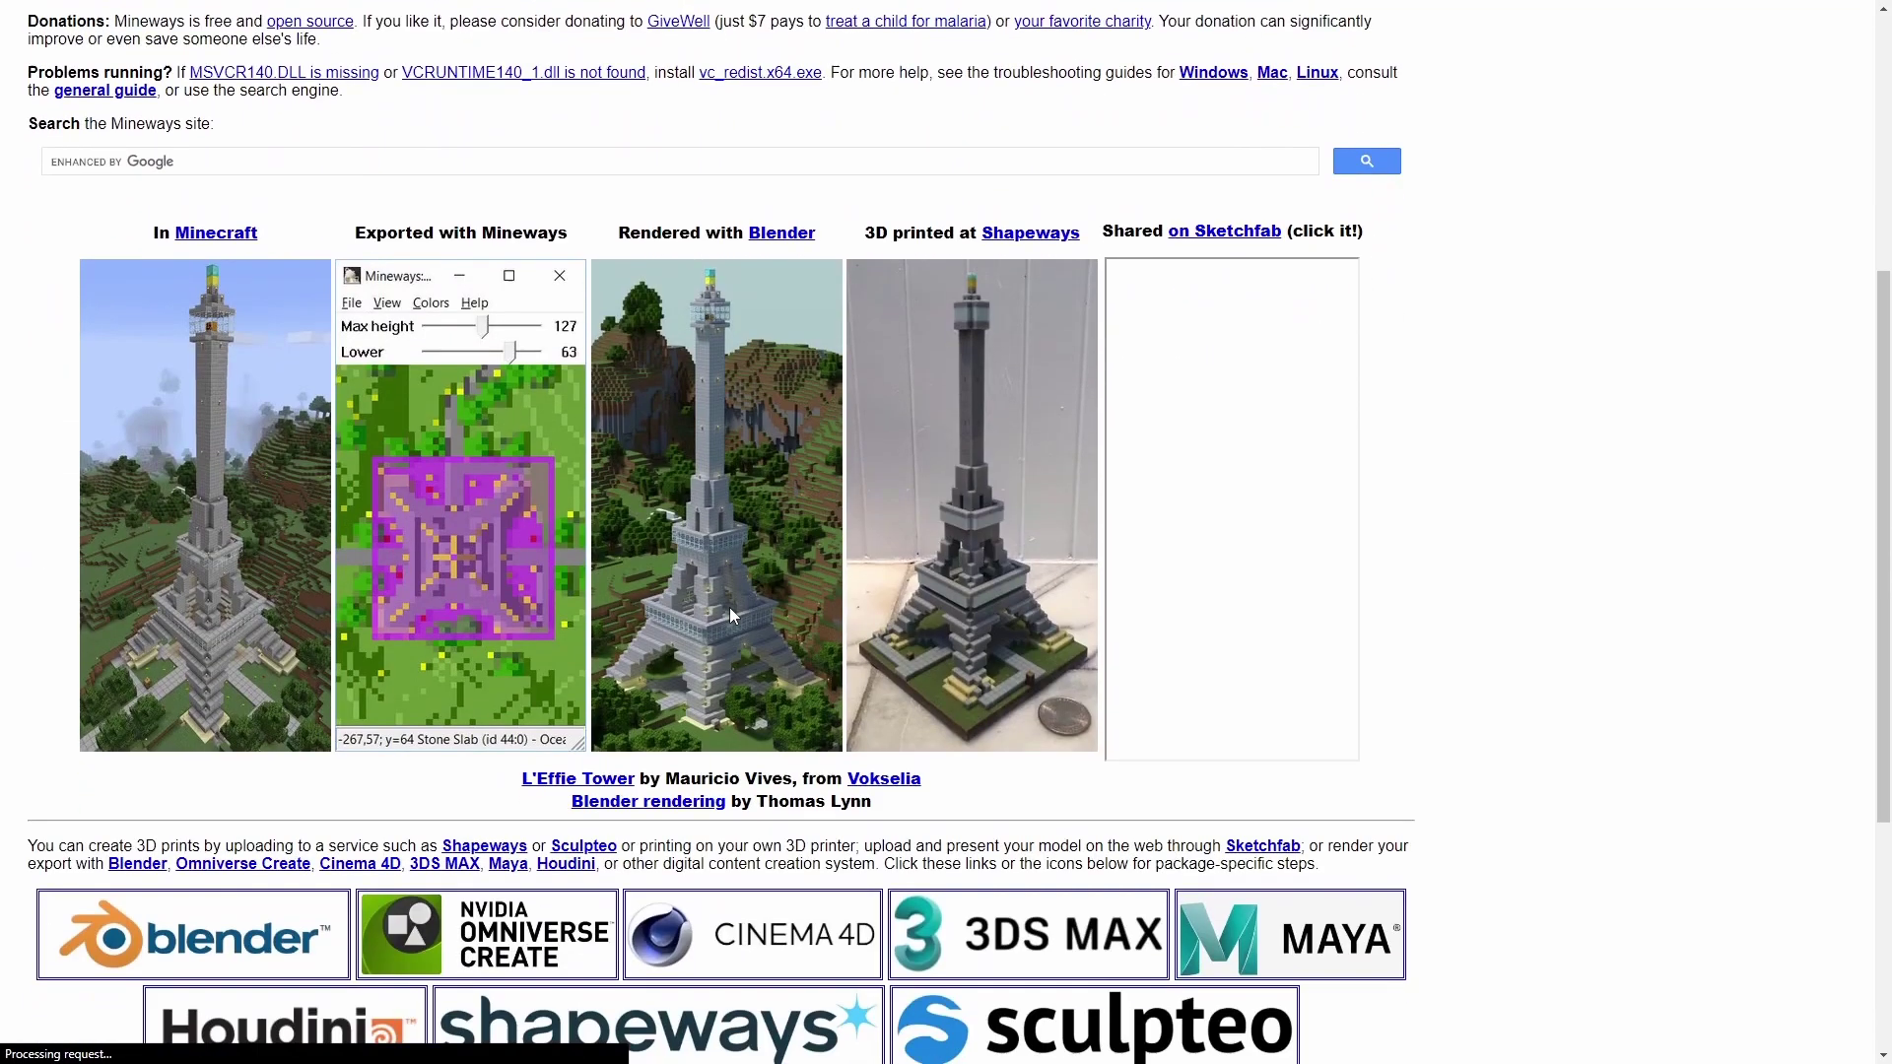
{"action": "scroll", "coordinate": [732, 616], "scroll_direction": "down", "scroll_amount": 2}
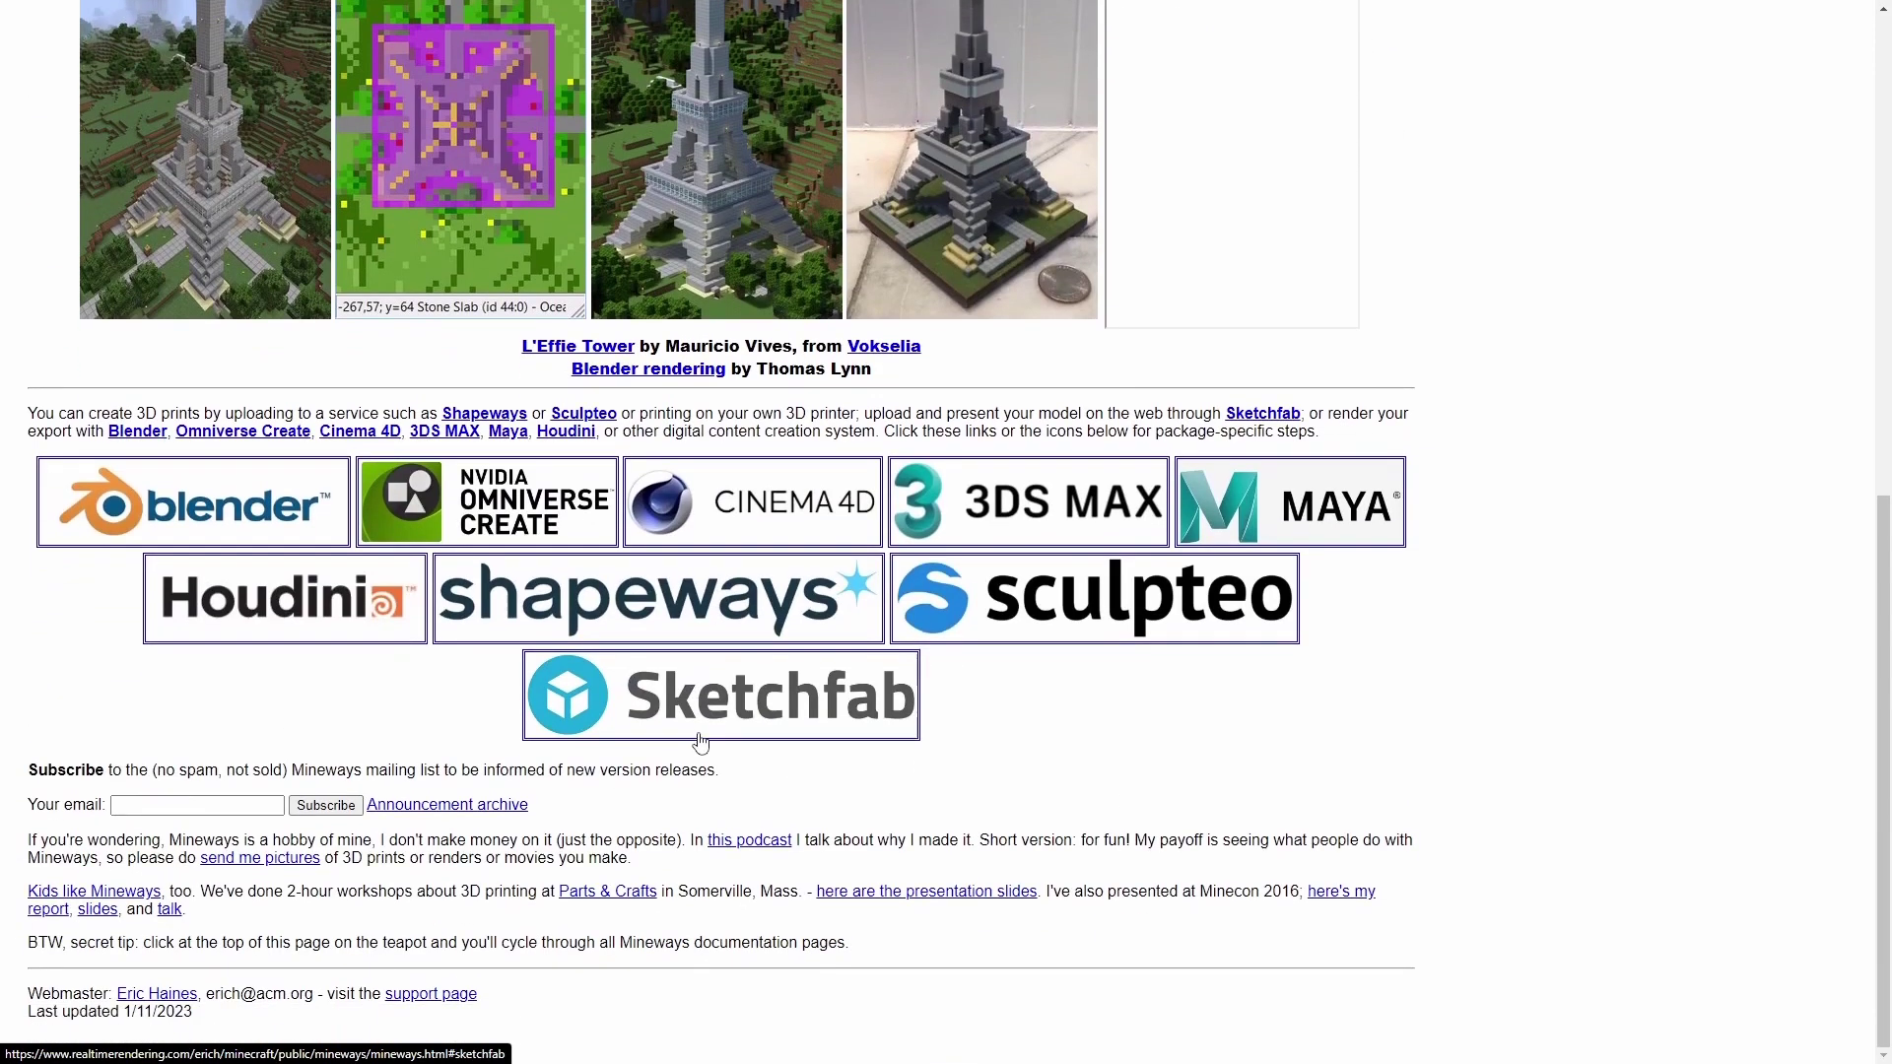
{"action": "left_click", "coordinate": [709, 727]}
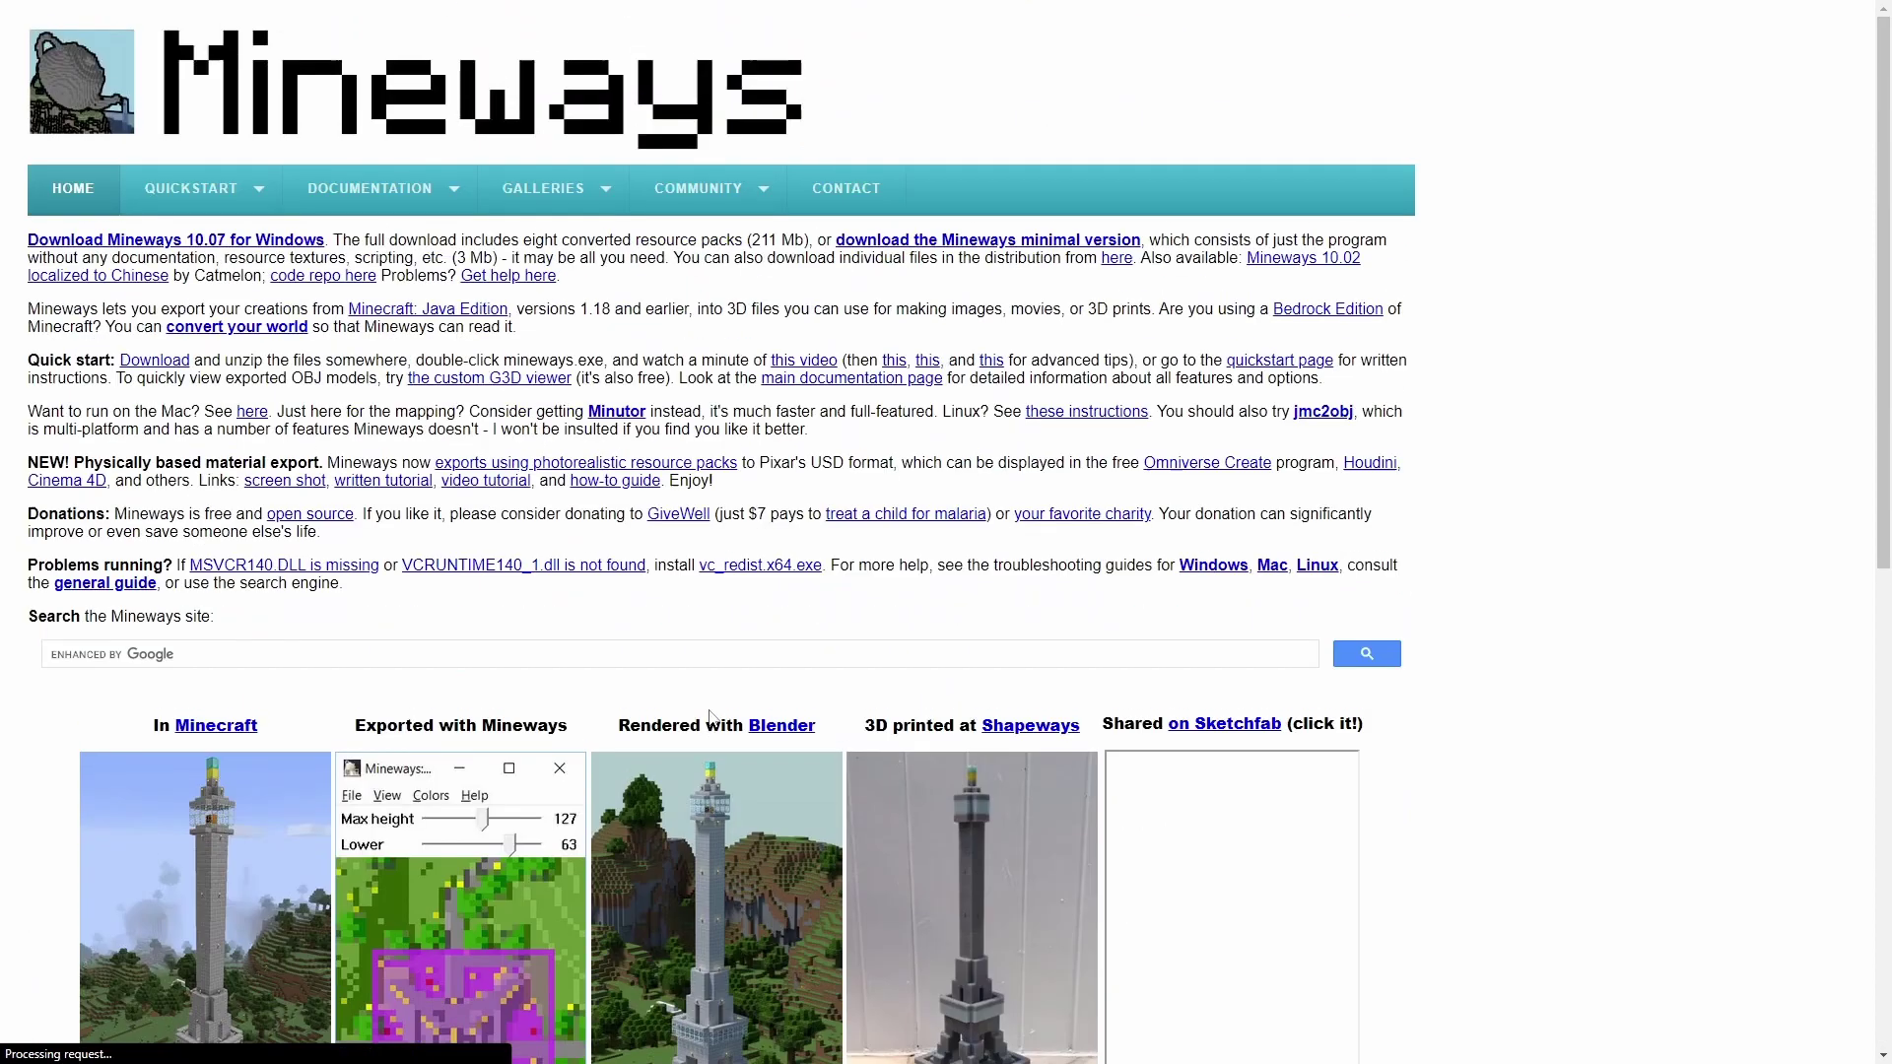
- Download the full Mineways 10.07 for Windows package from the site's home page
{"action": "left_click", "coordinate": [215, 242]}
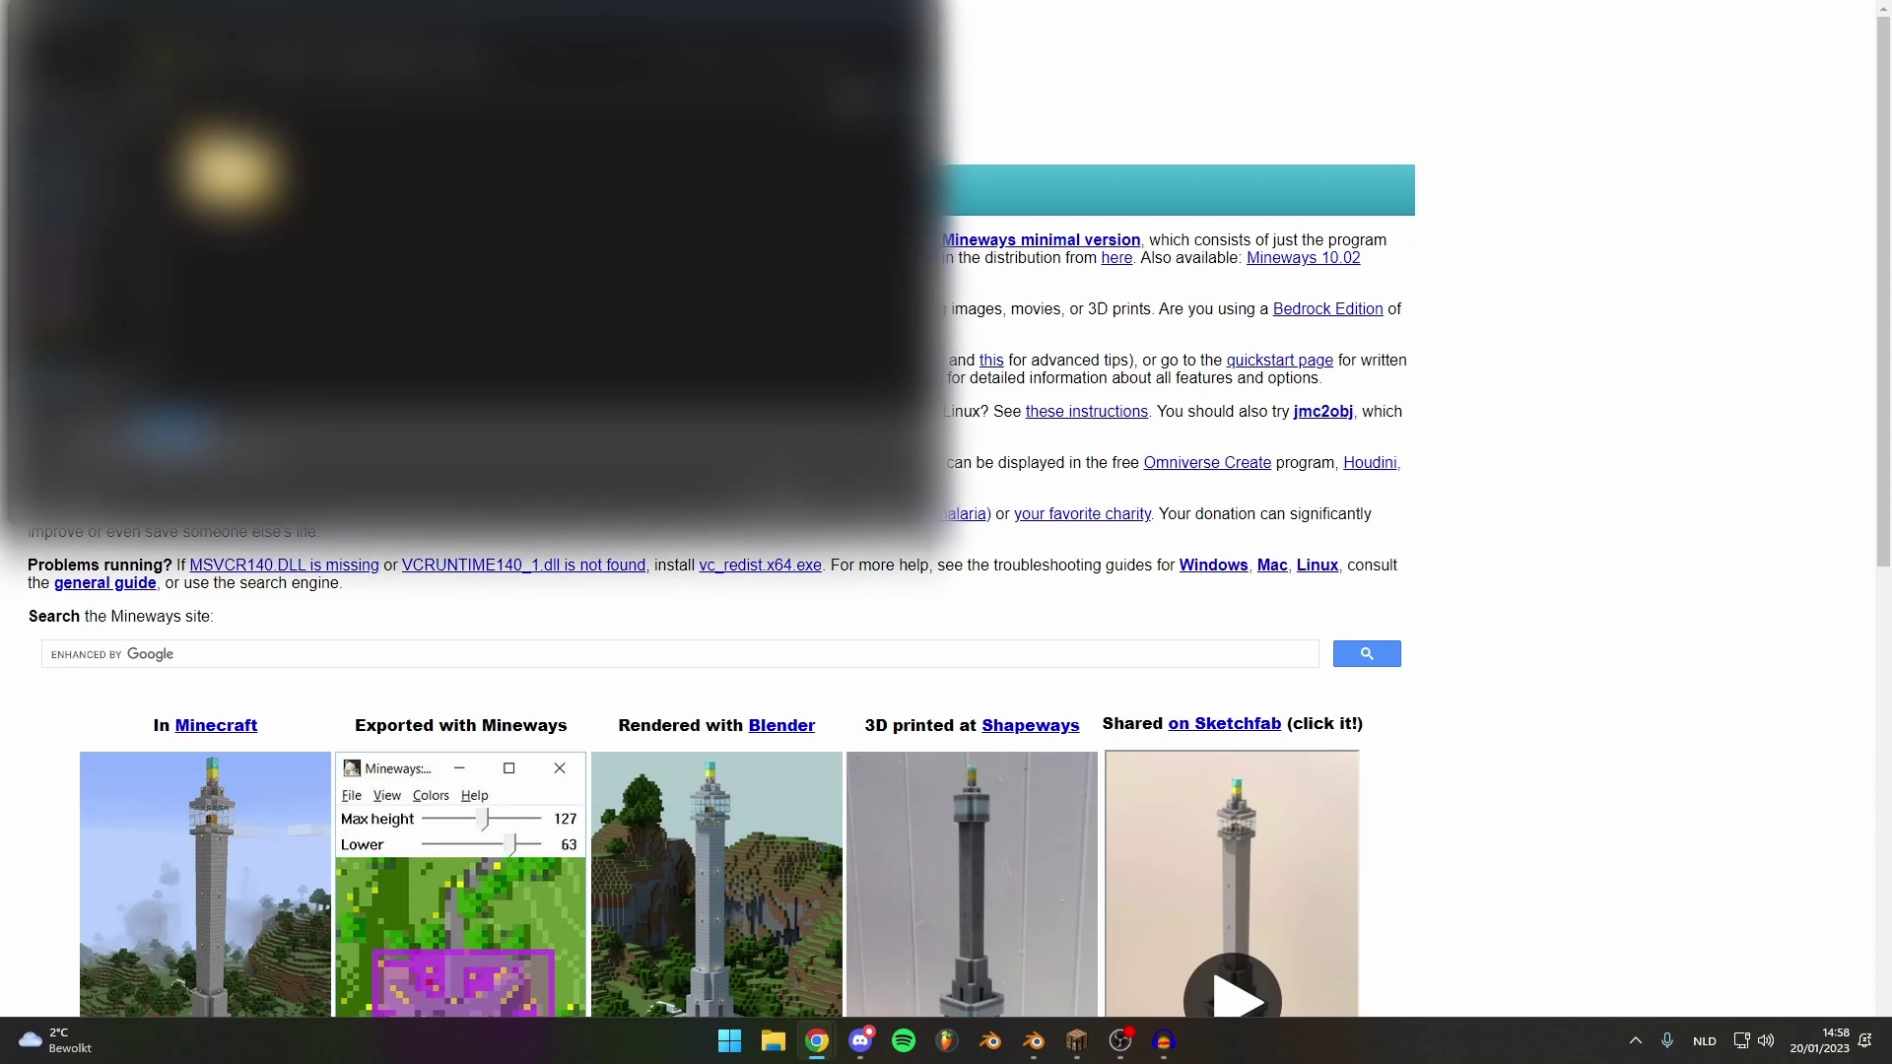
{"action": "left_click", "coordinate": [921, 15]}
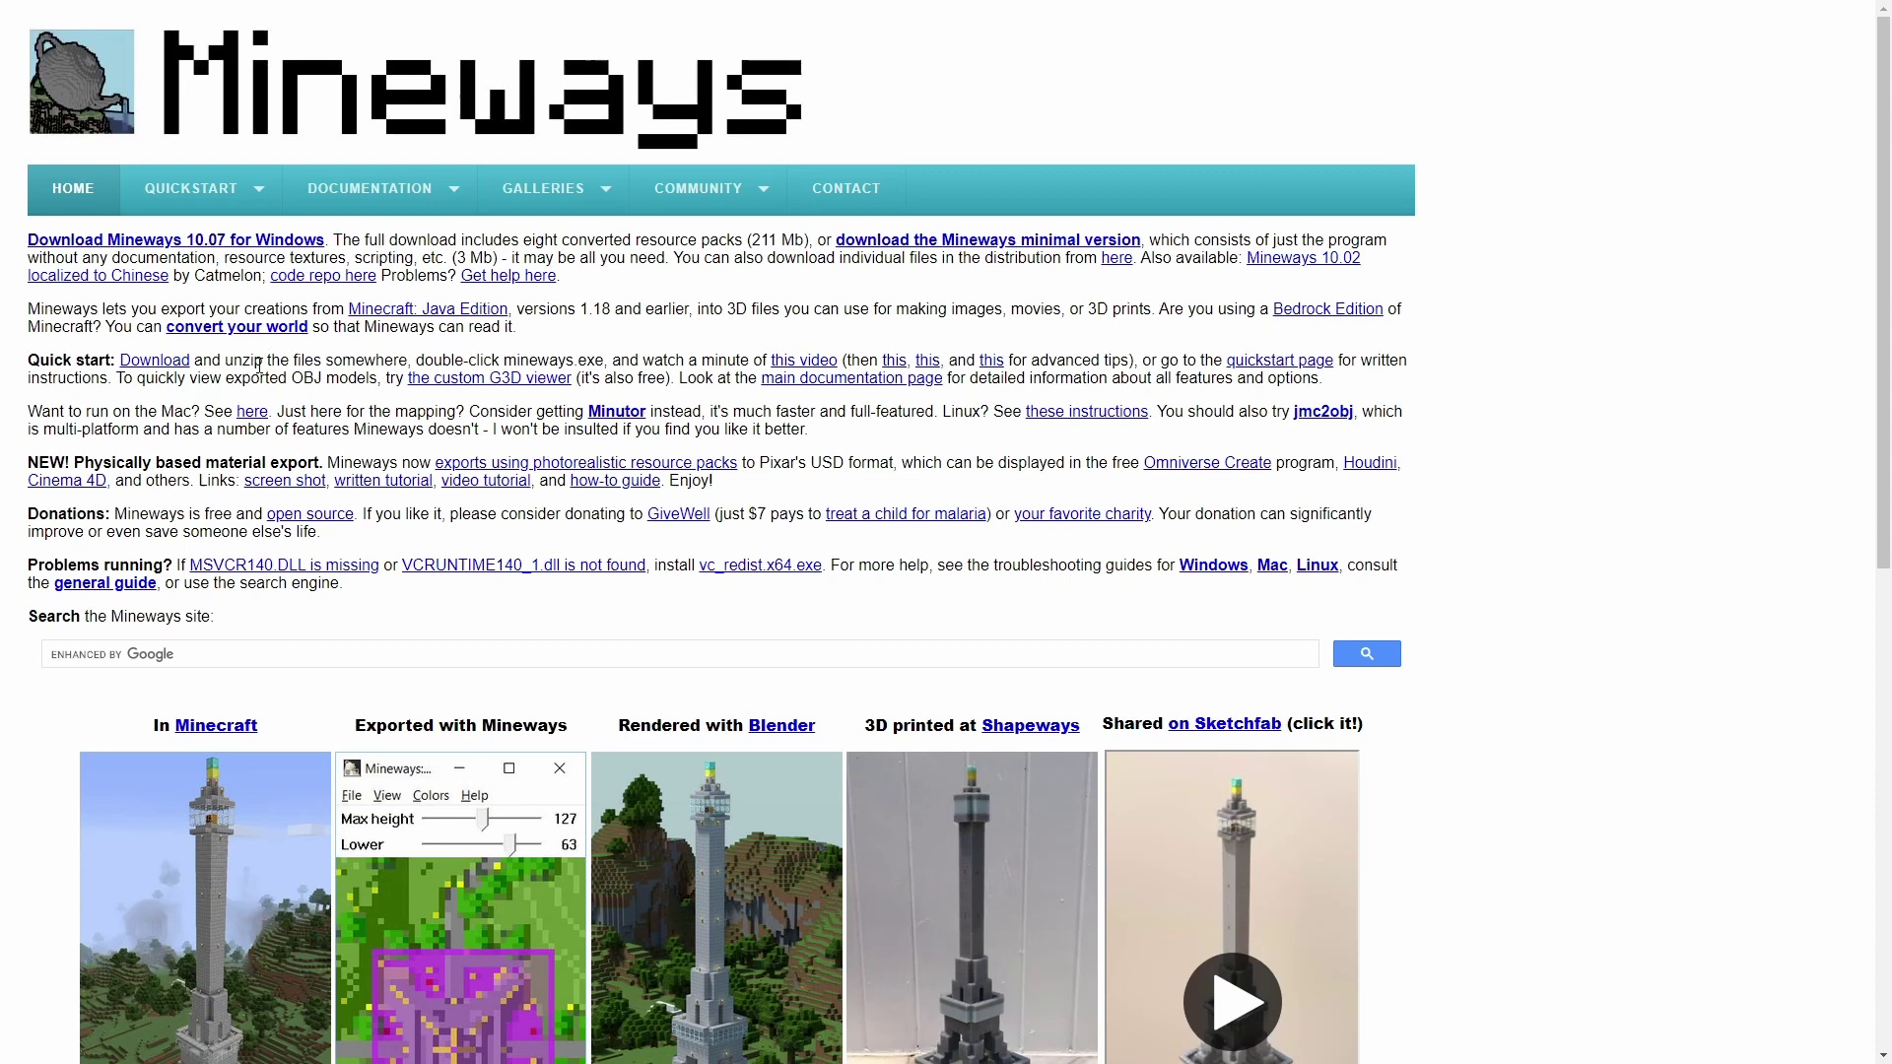
{"action": "scroll", "coordinate": [328, 506], "scroll_direction": "down", "scroll_amount": 6}
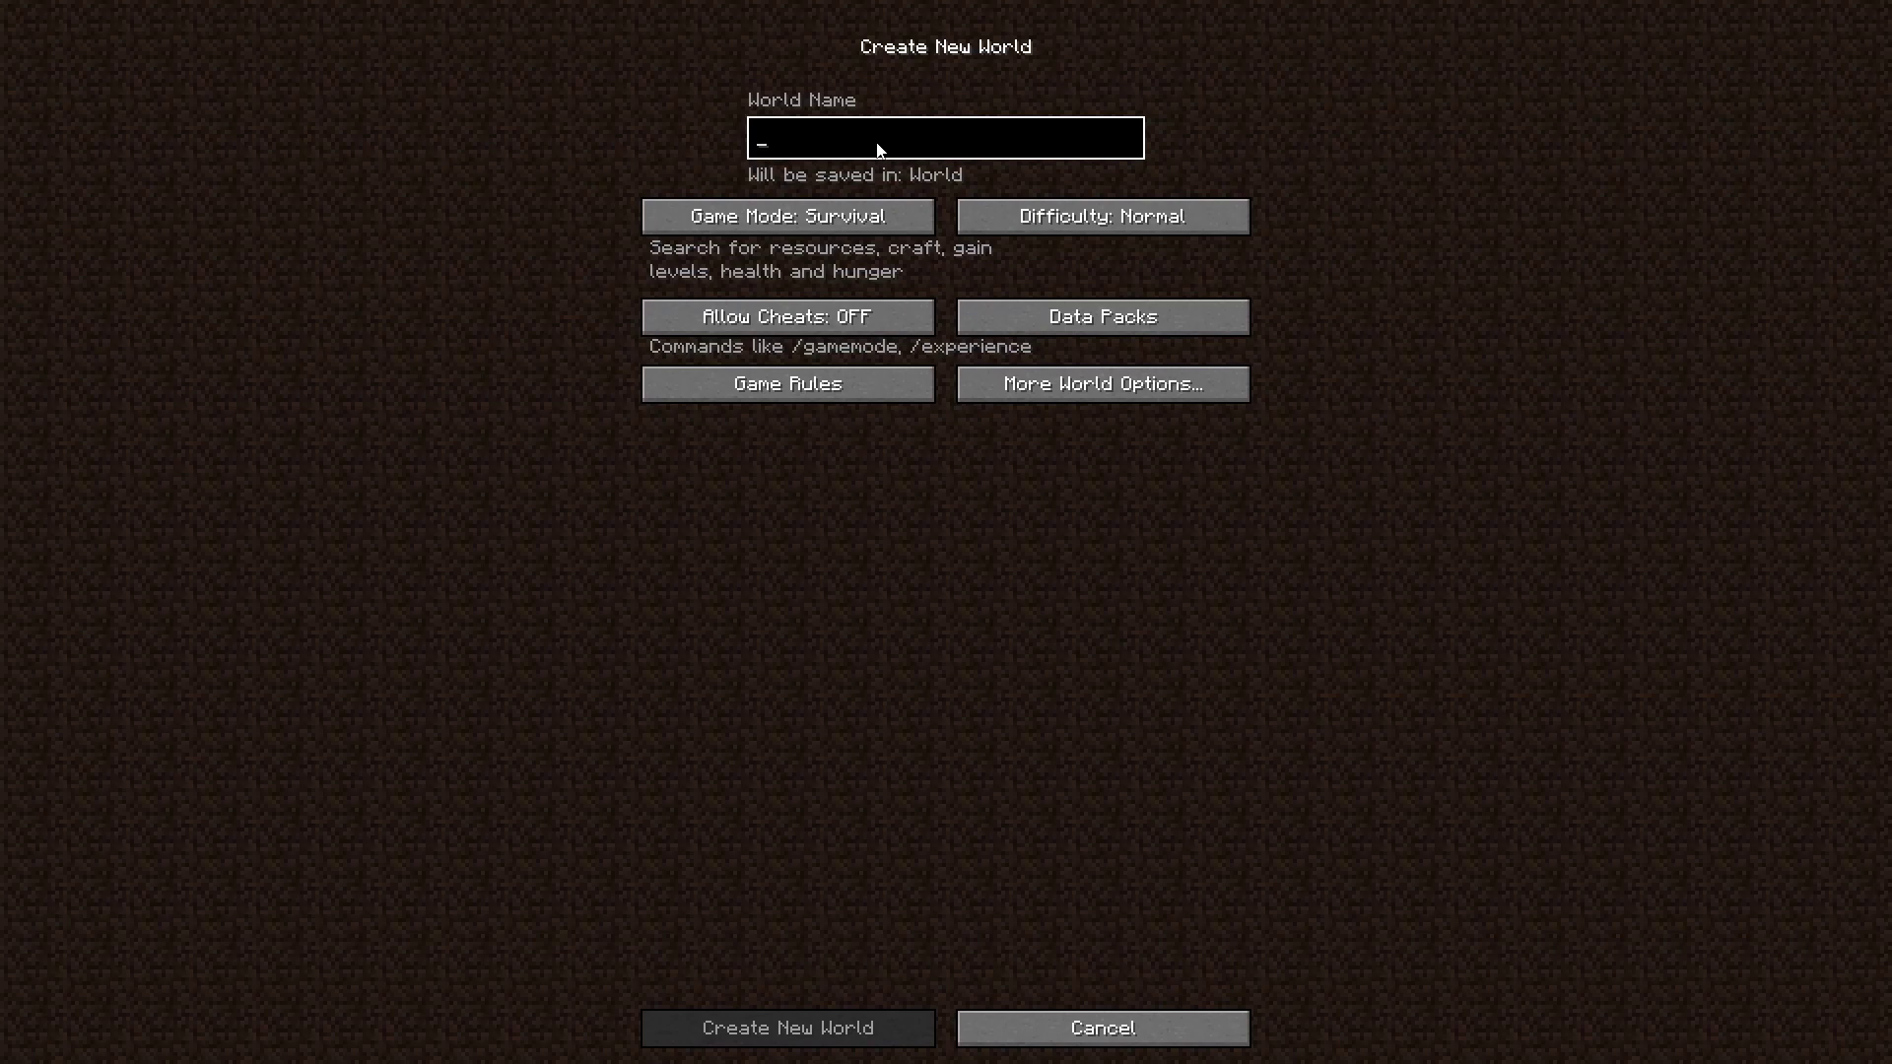
- Create a new Minecraft world named blender in Creative mode
{"action": "type", "text": "blenjder"}
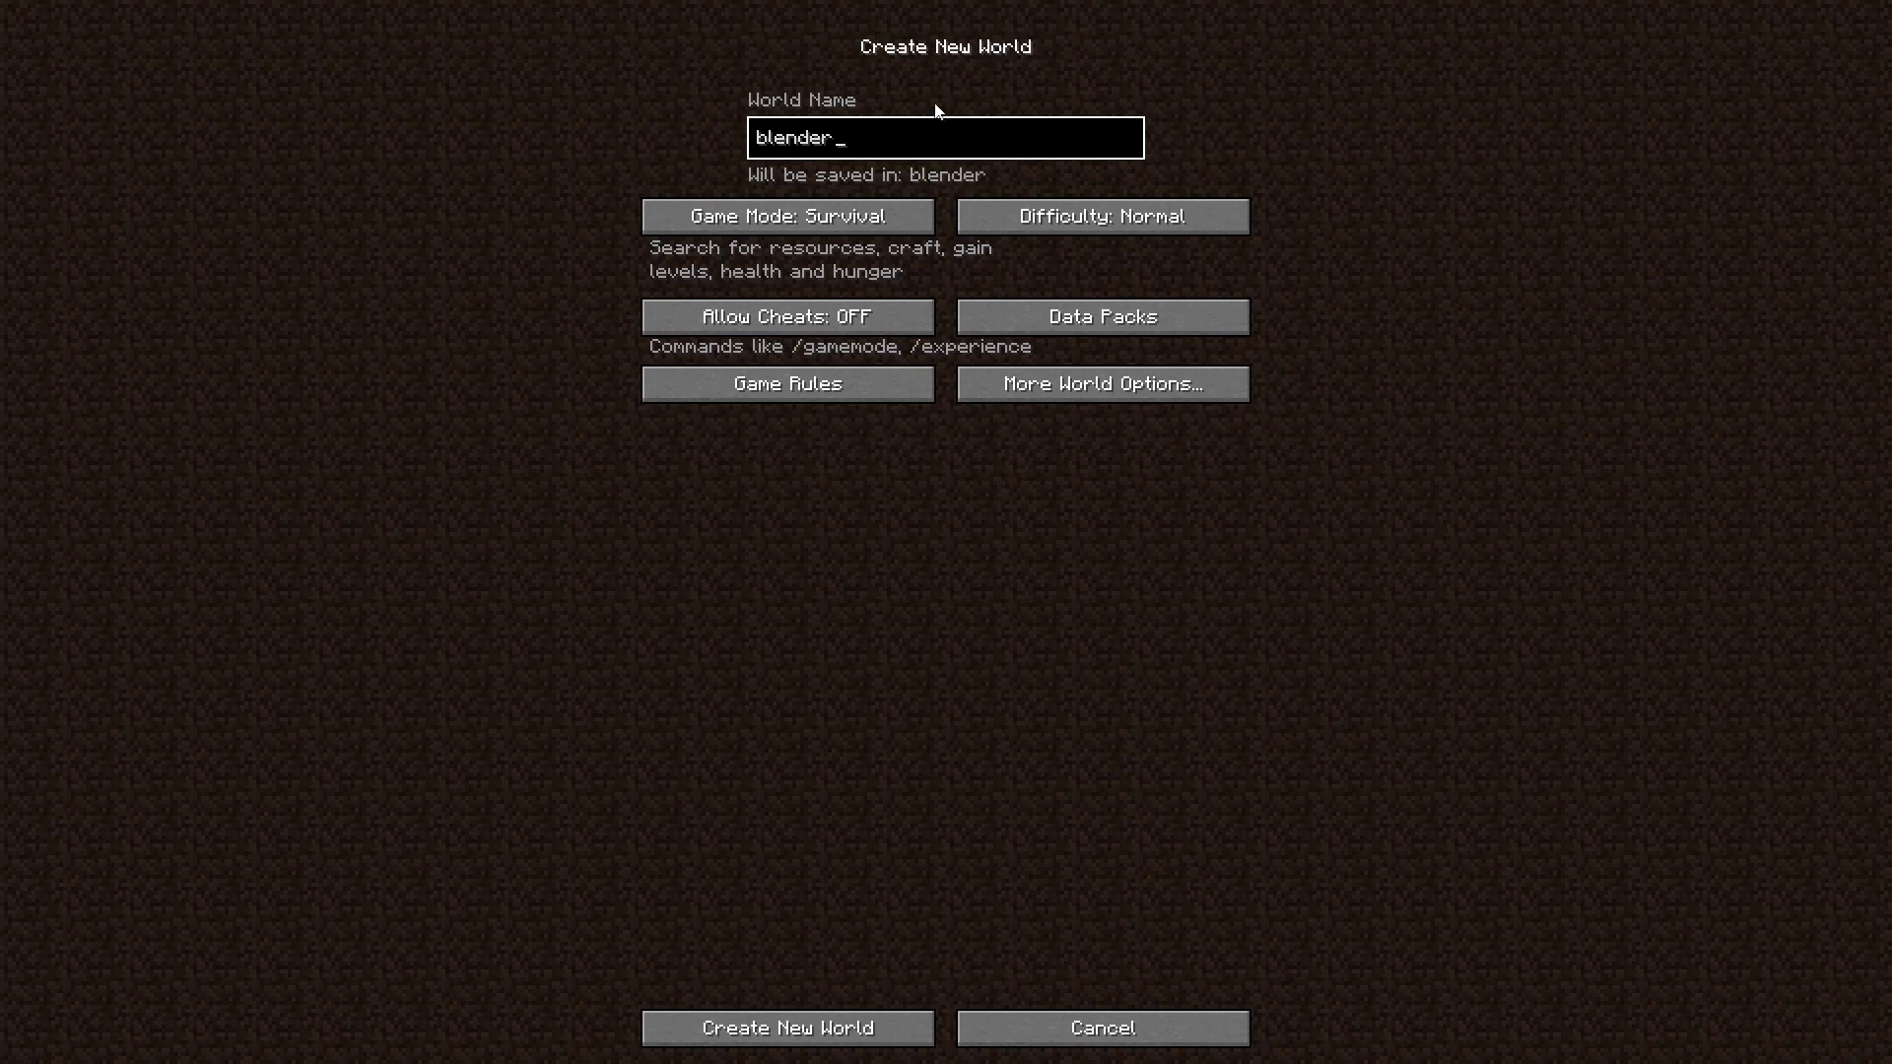
{"action": "left_click", "coordinate": [841, 236]}
{"action": "left_click", "coordinate": [845, 232]}
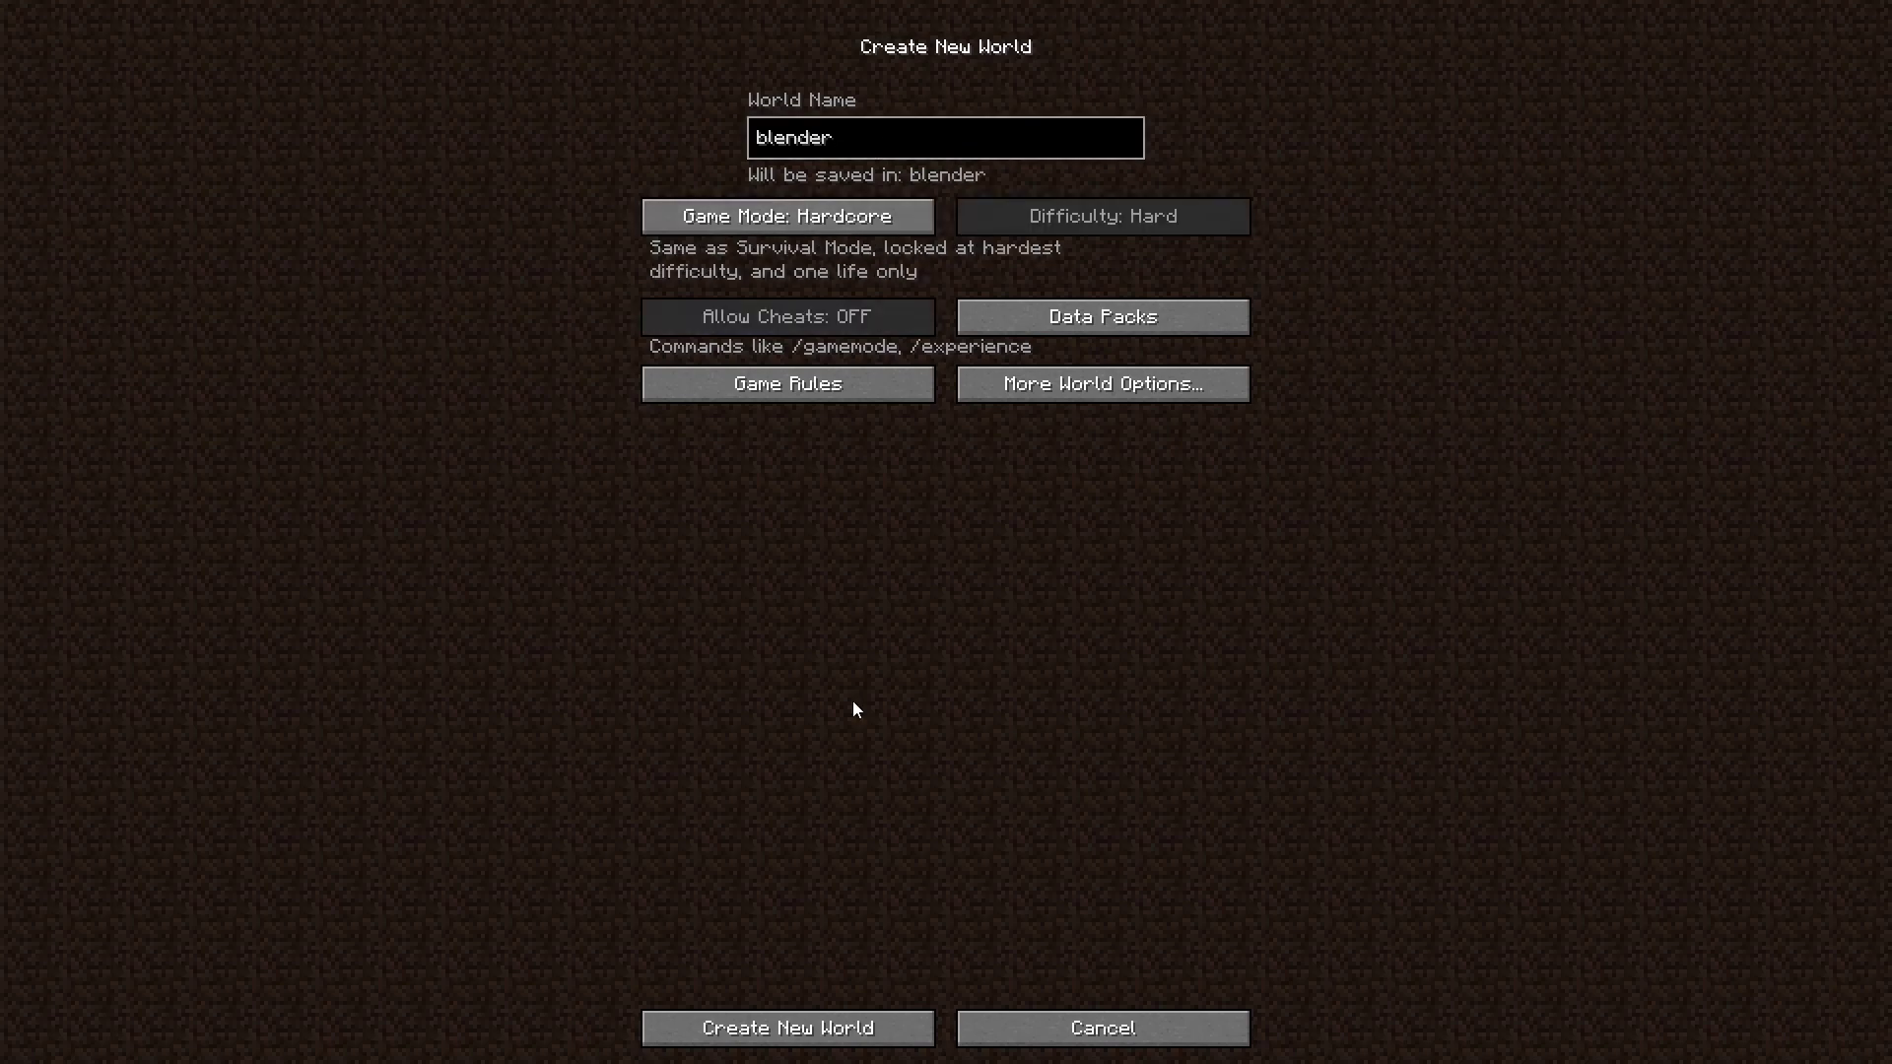
{"action": "left_click", "coordinate": [833, 214]}
{"action": "left_click", "coordinate": [803, 1030]}
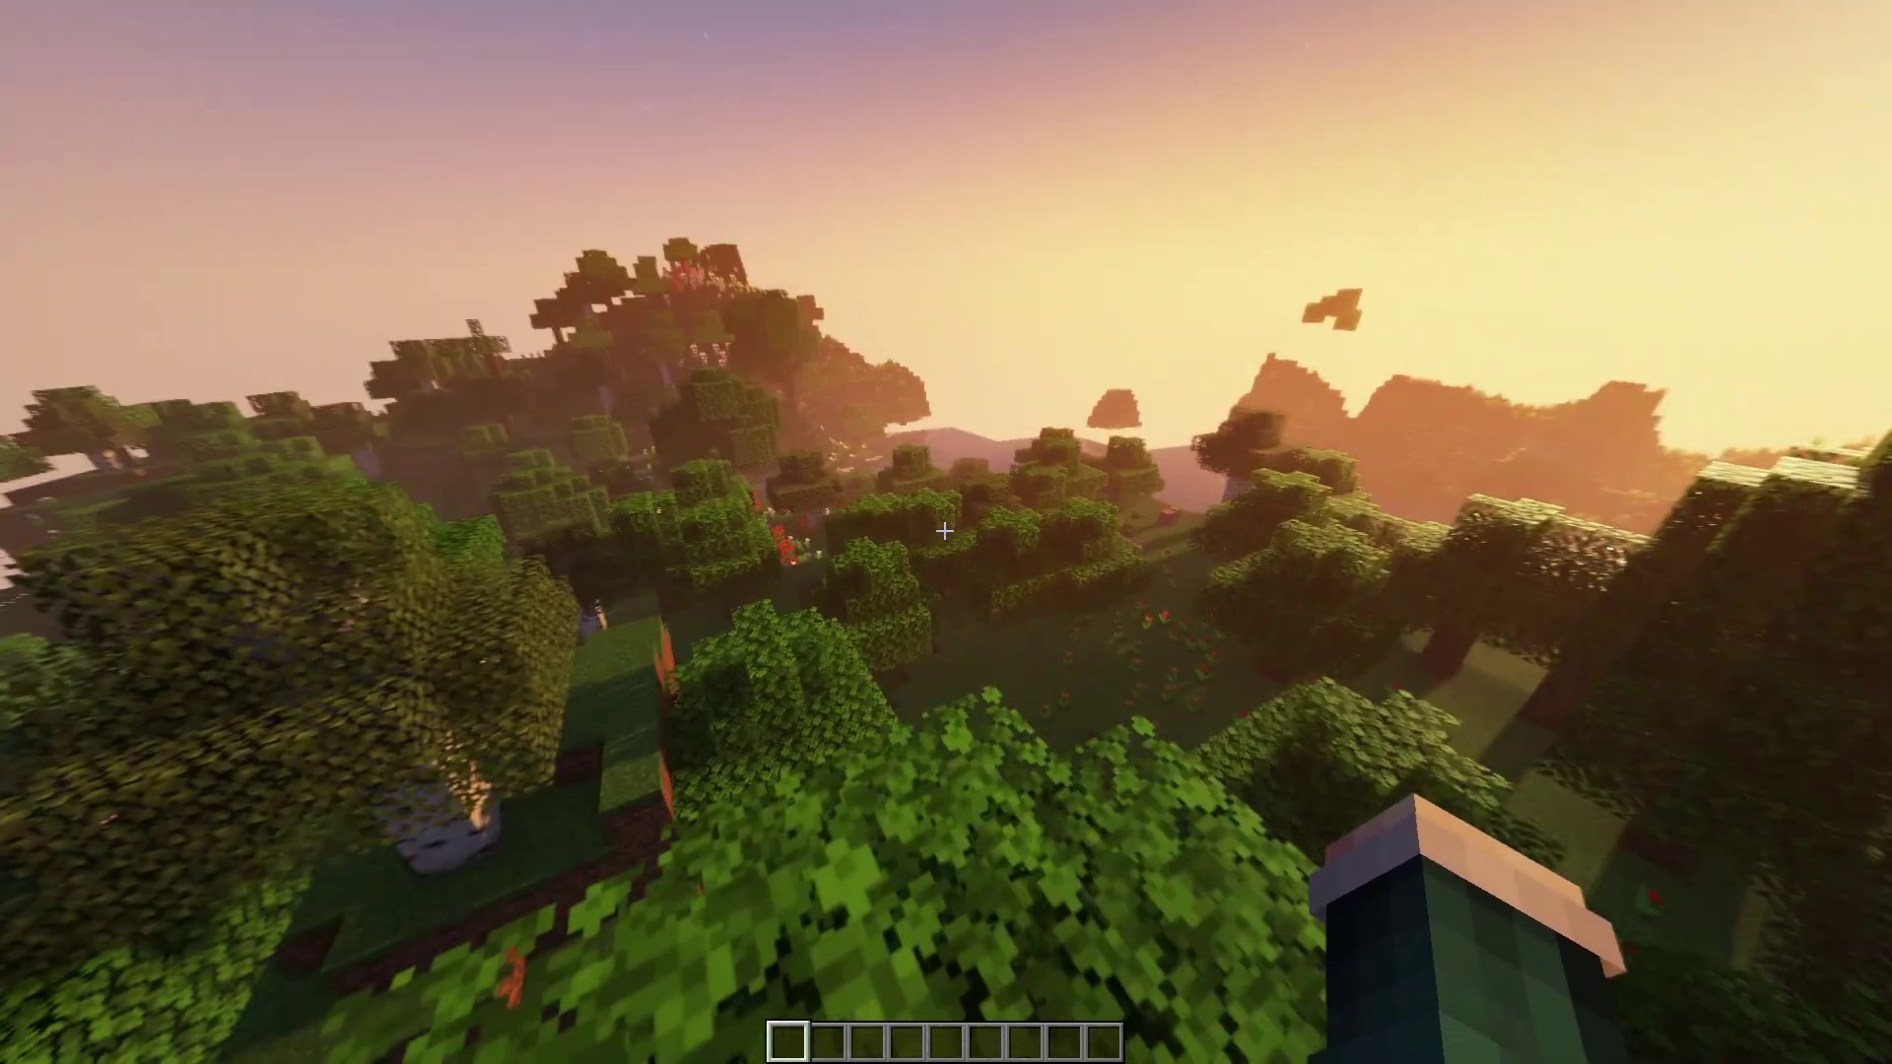
- Explore the new world as far as the river, and save and quit to the title screen
{"action": "key", "text": "w"}
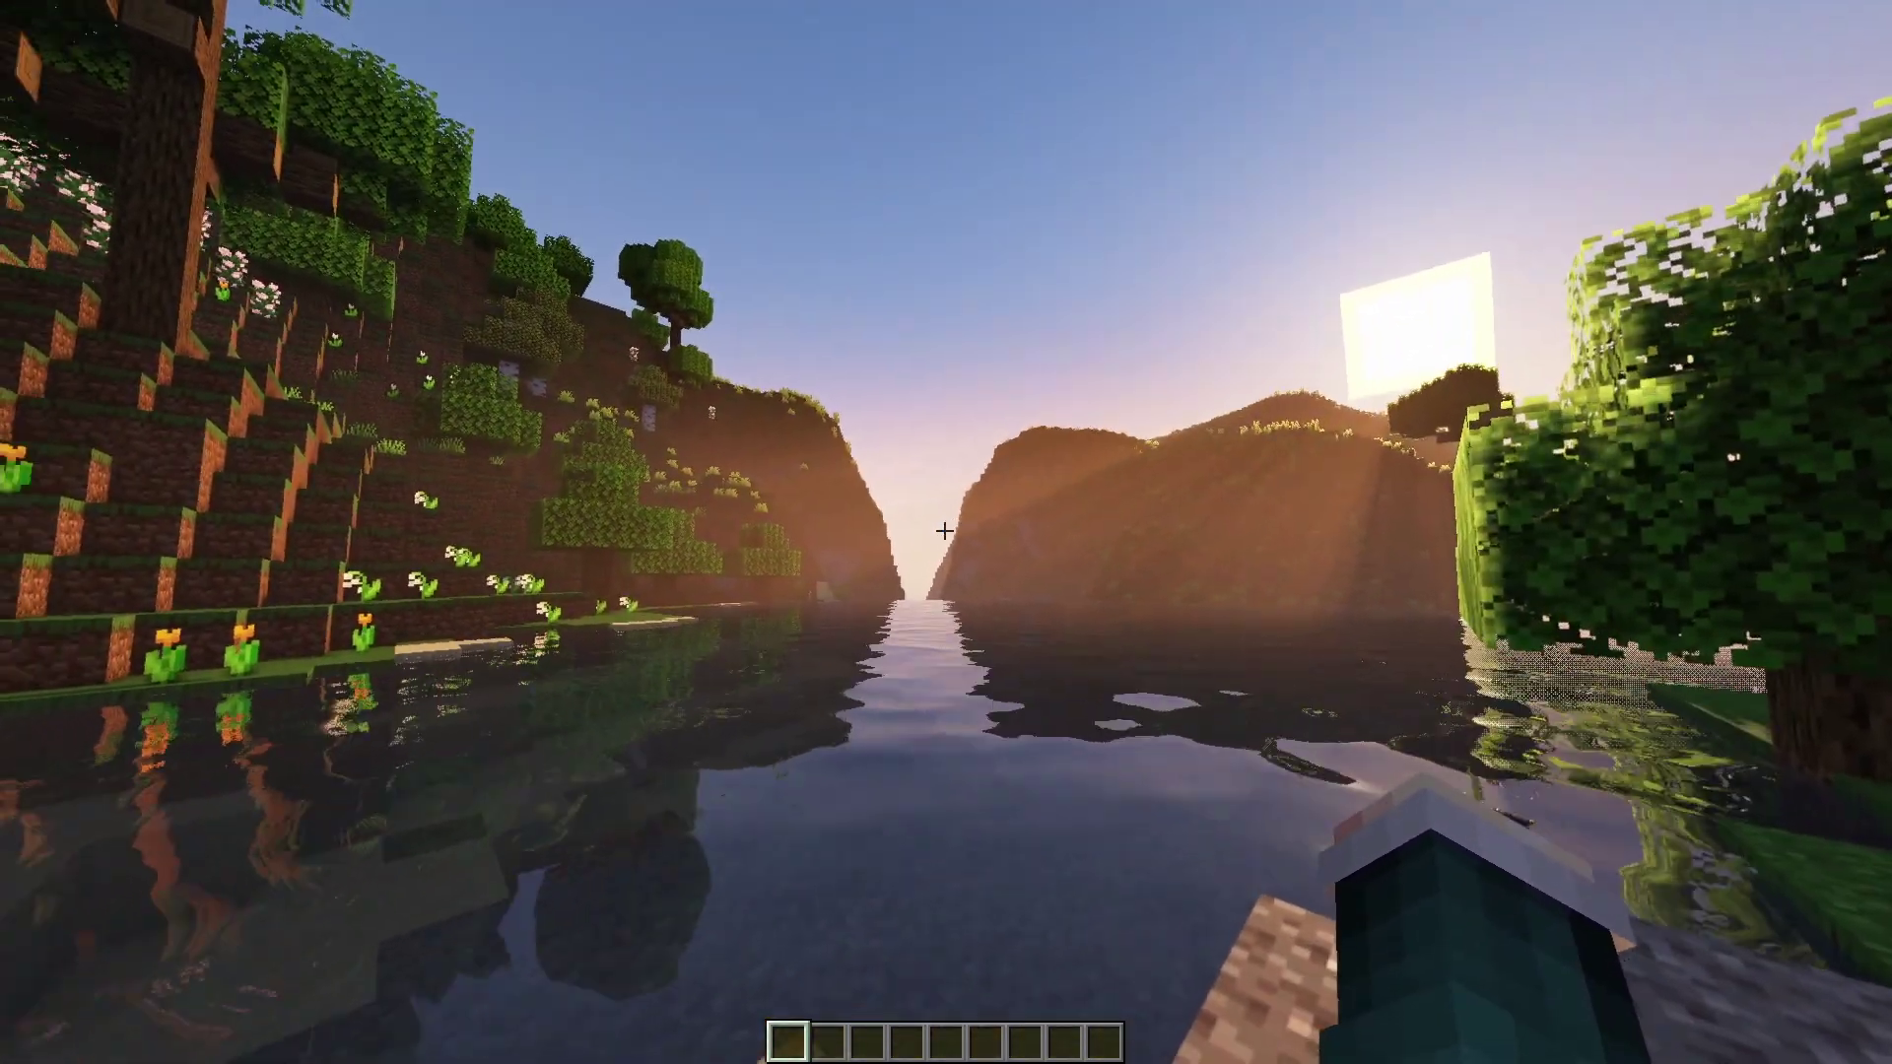
{"action": "key", "text": "Escape"}
{"action": "left_click", "coordinate": [943, 493]}
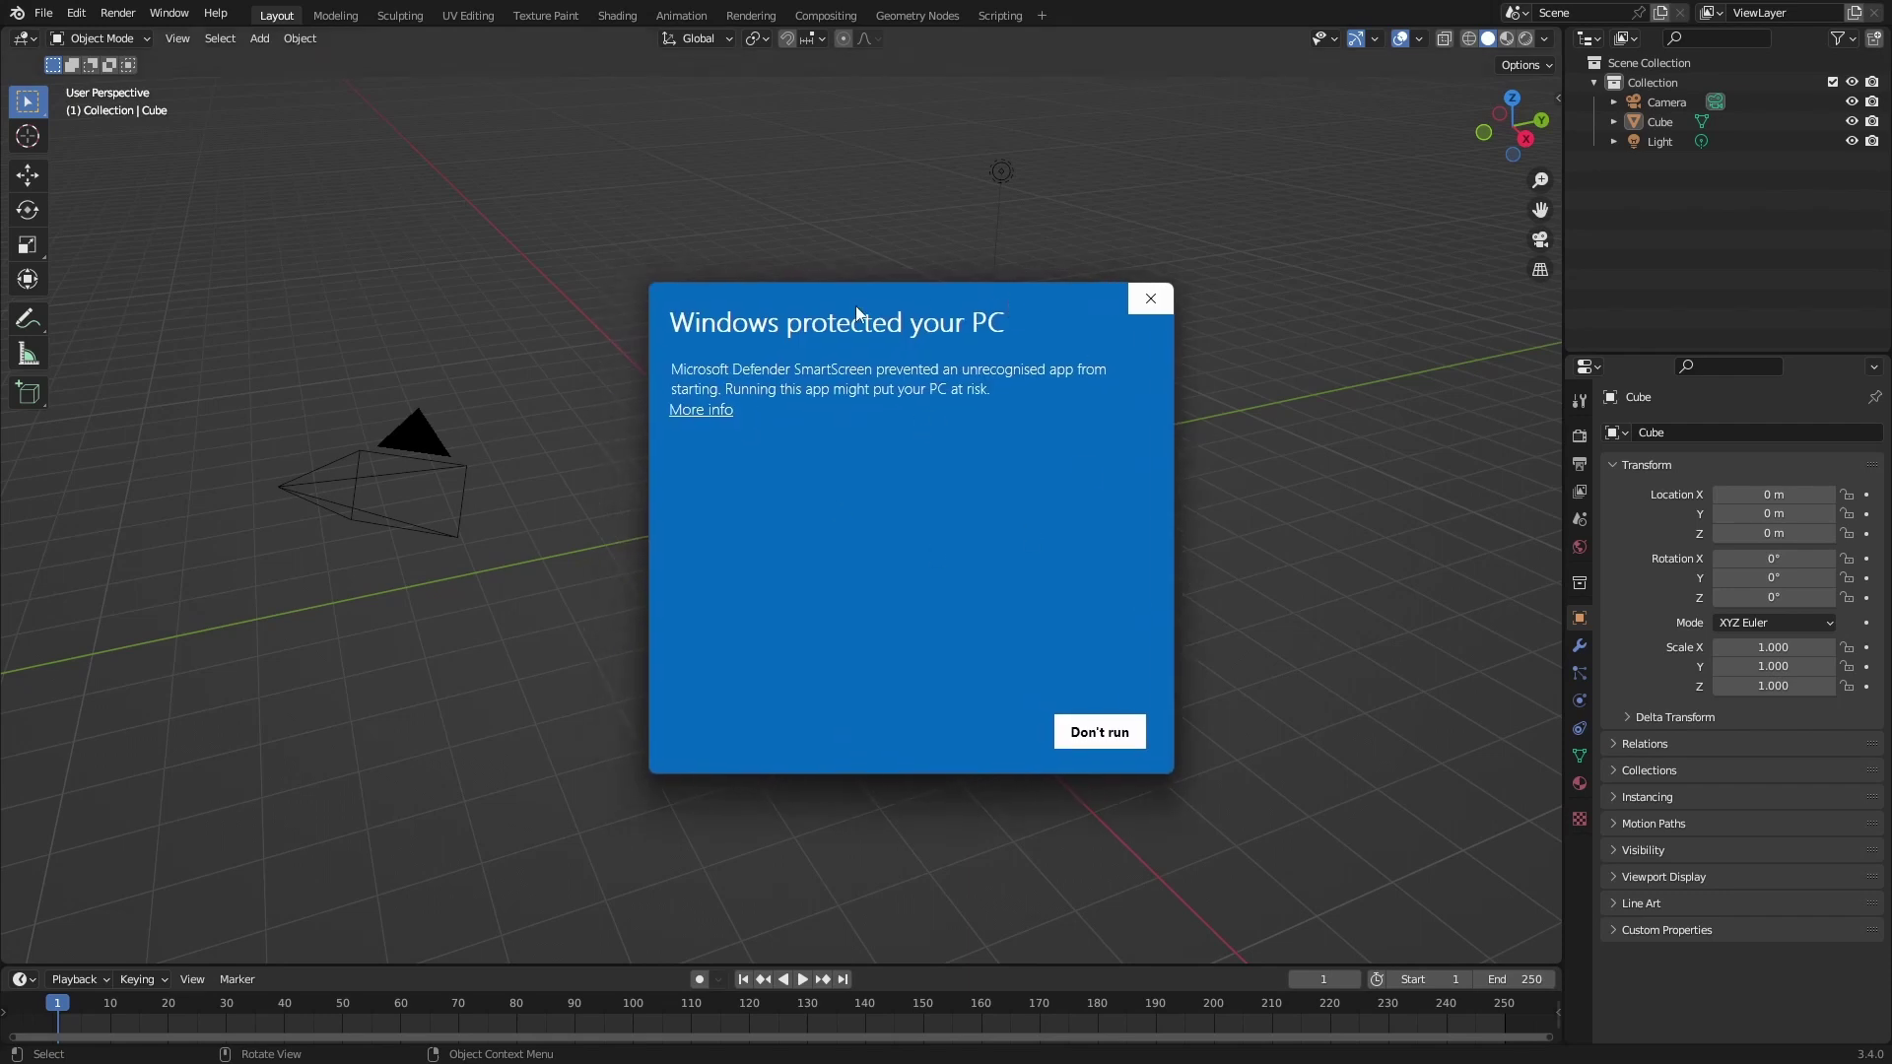
- Allow the blocked Mineways.exe to run anyway and open the blender world in it
{"action": "left_click", "coordinate": [702, 409]}
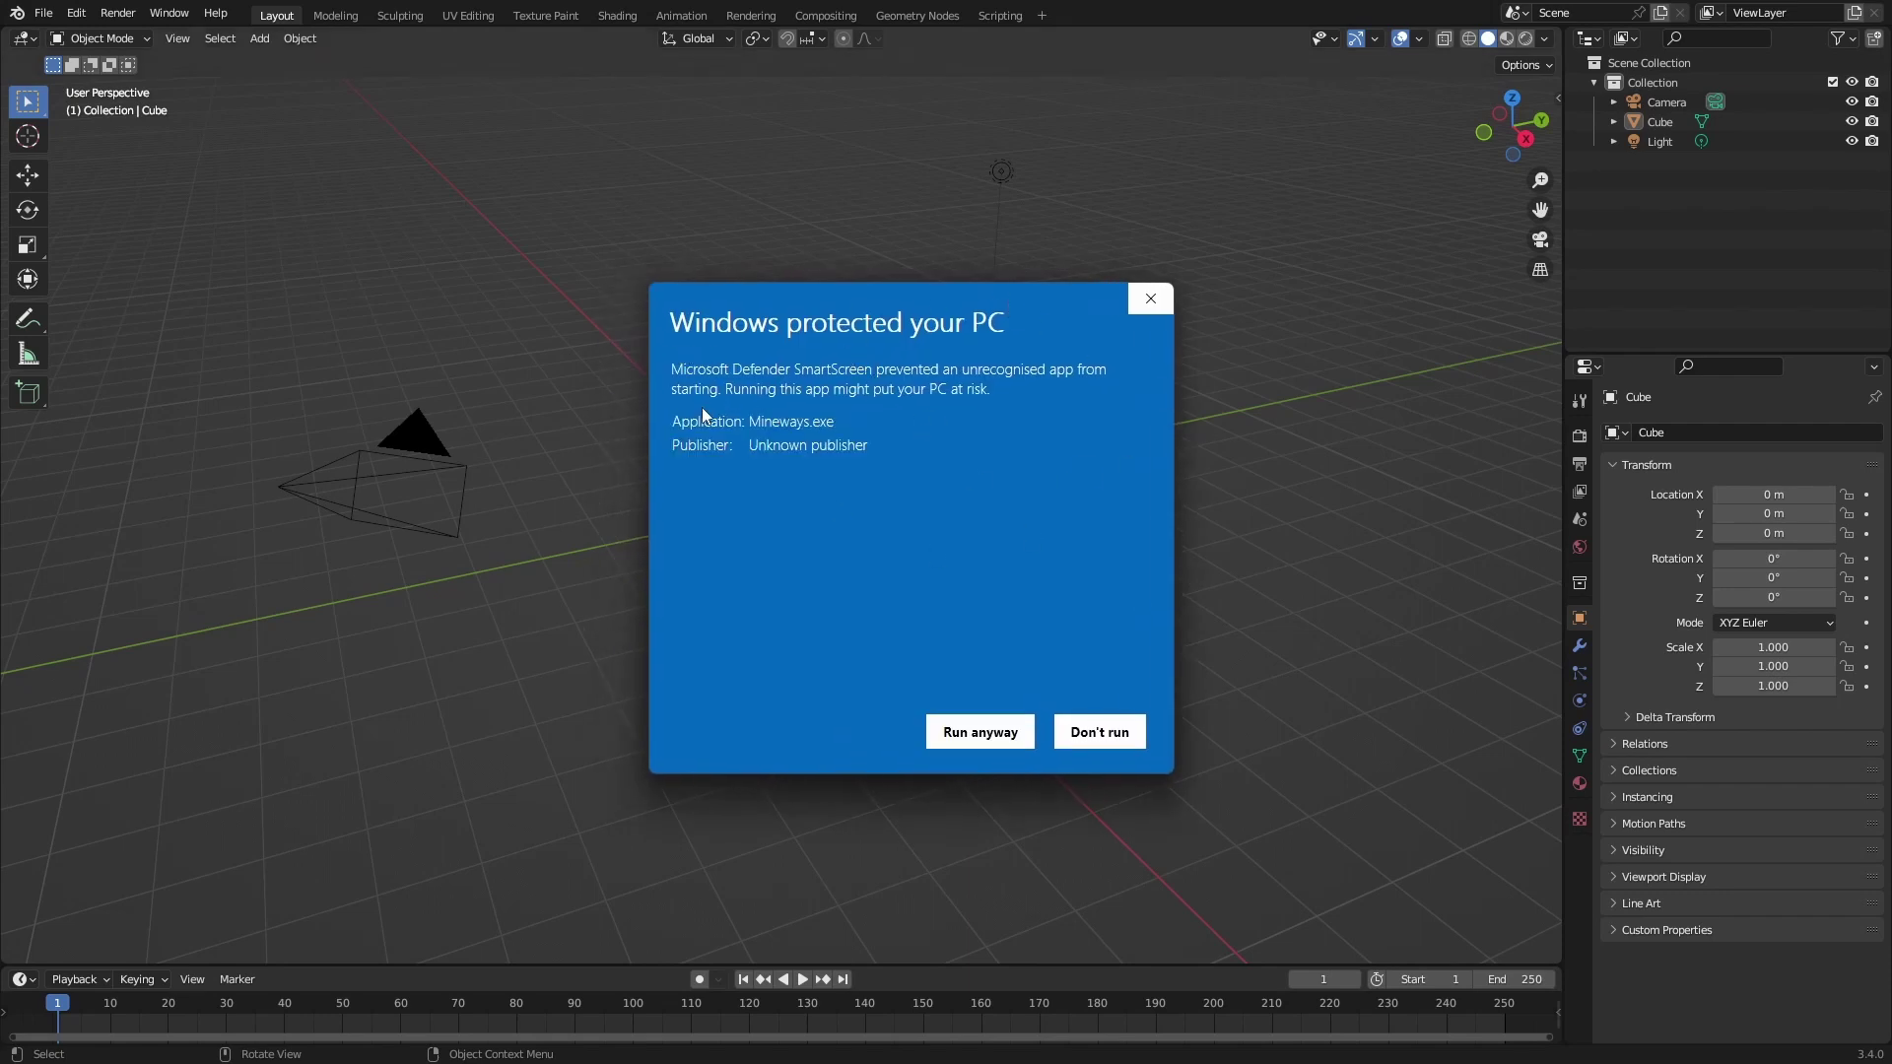
{"action": "left_click", "coordinate": [979, 731]}
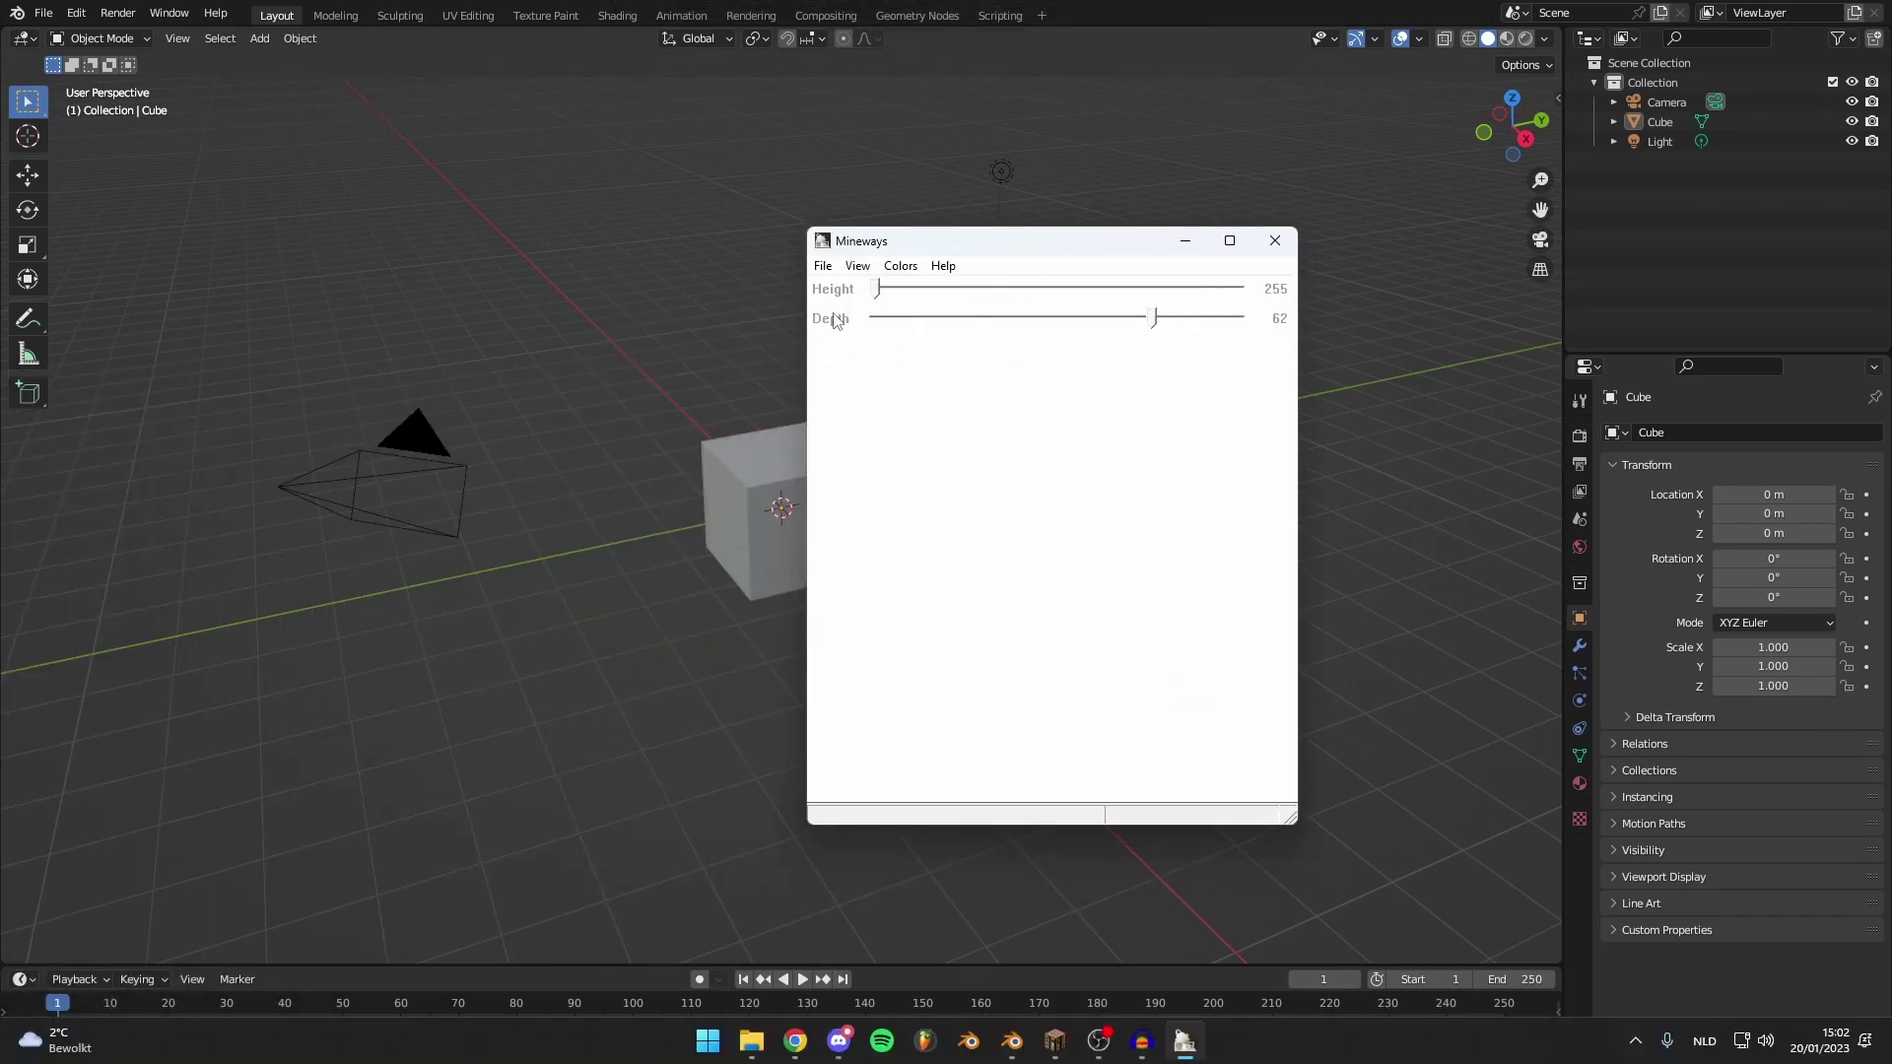
{"action": "left_click", "coordinate": [824, 266]}
{"action": "mouse_move", "coordinate": [946, 287]}
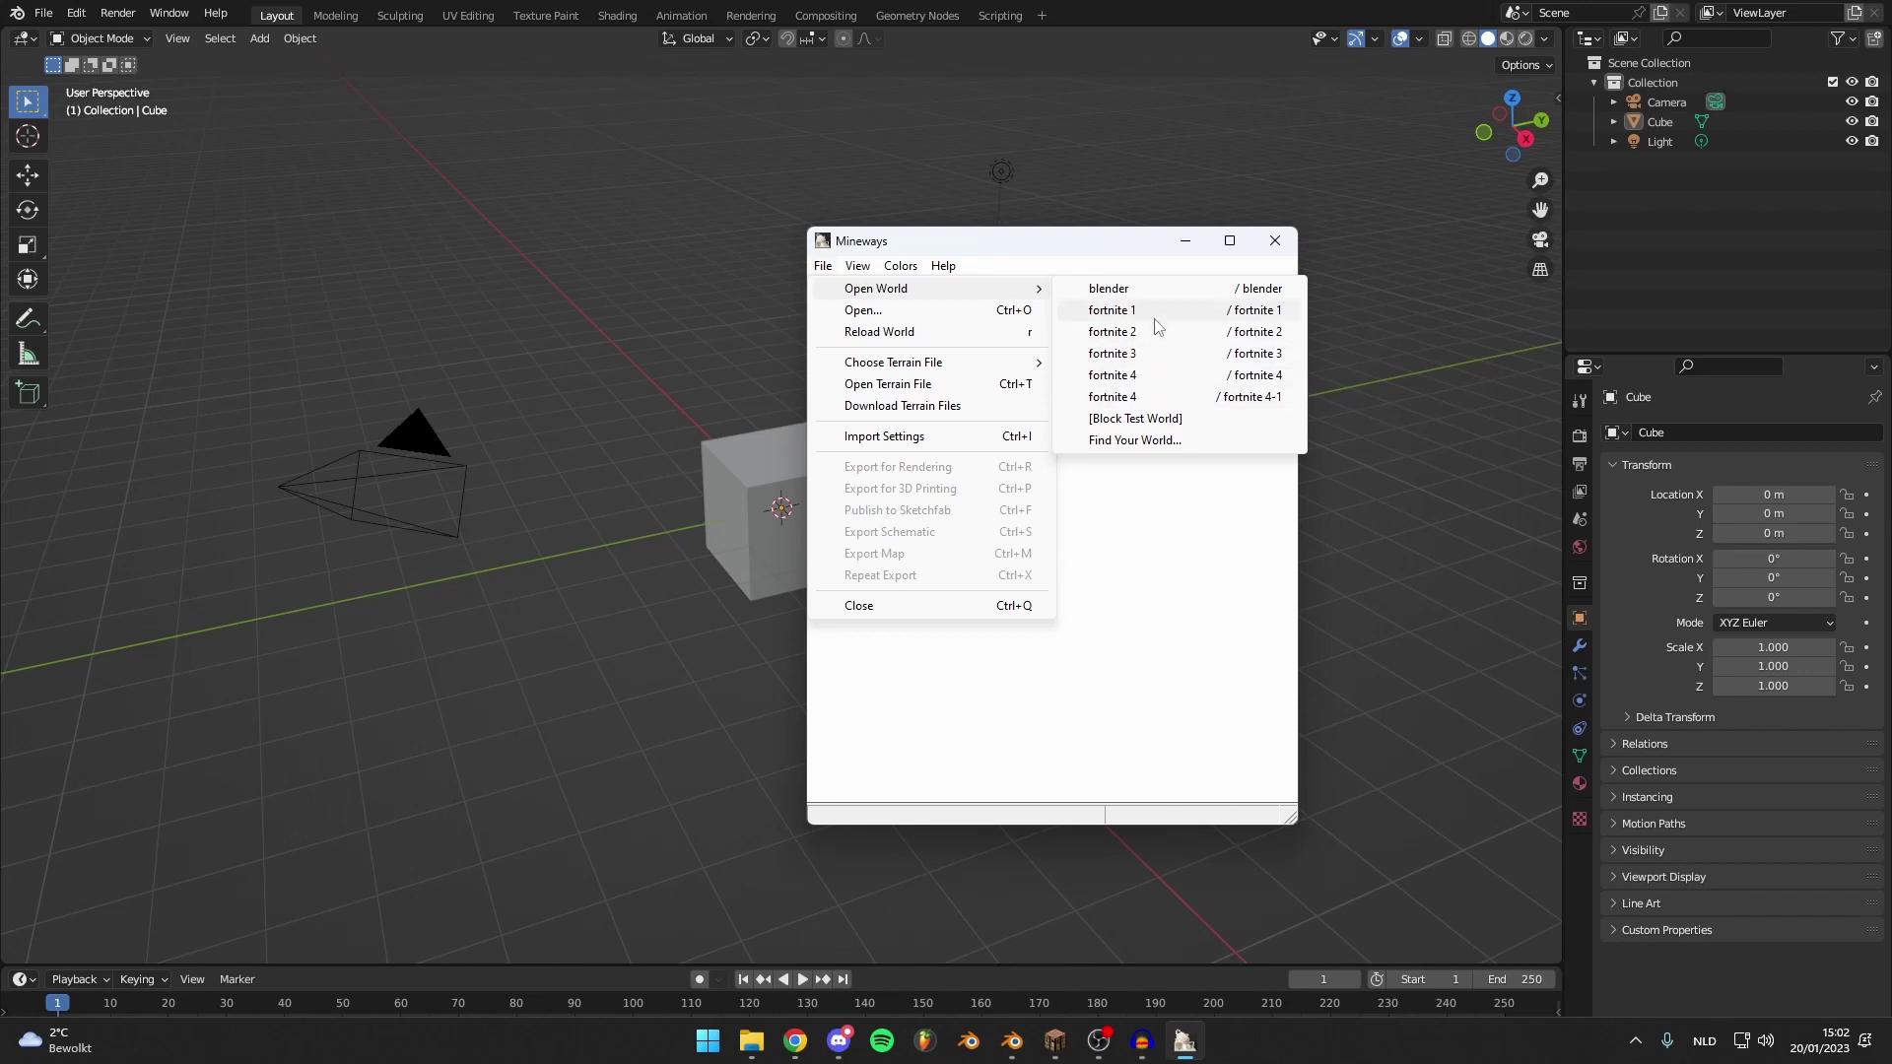
{"action": "left_click", "coordinate": [1112, 289]}
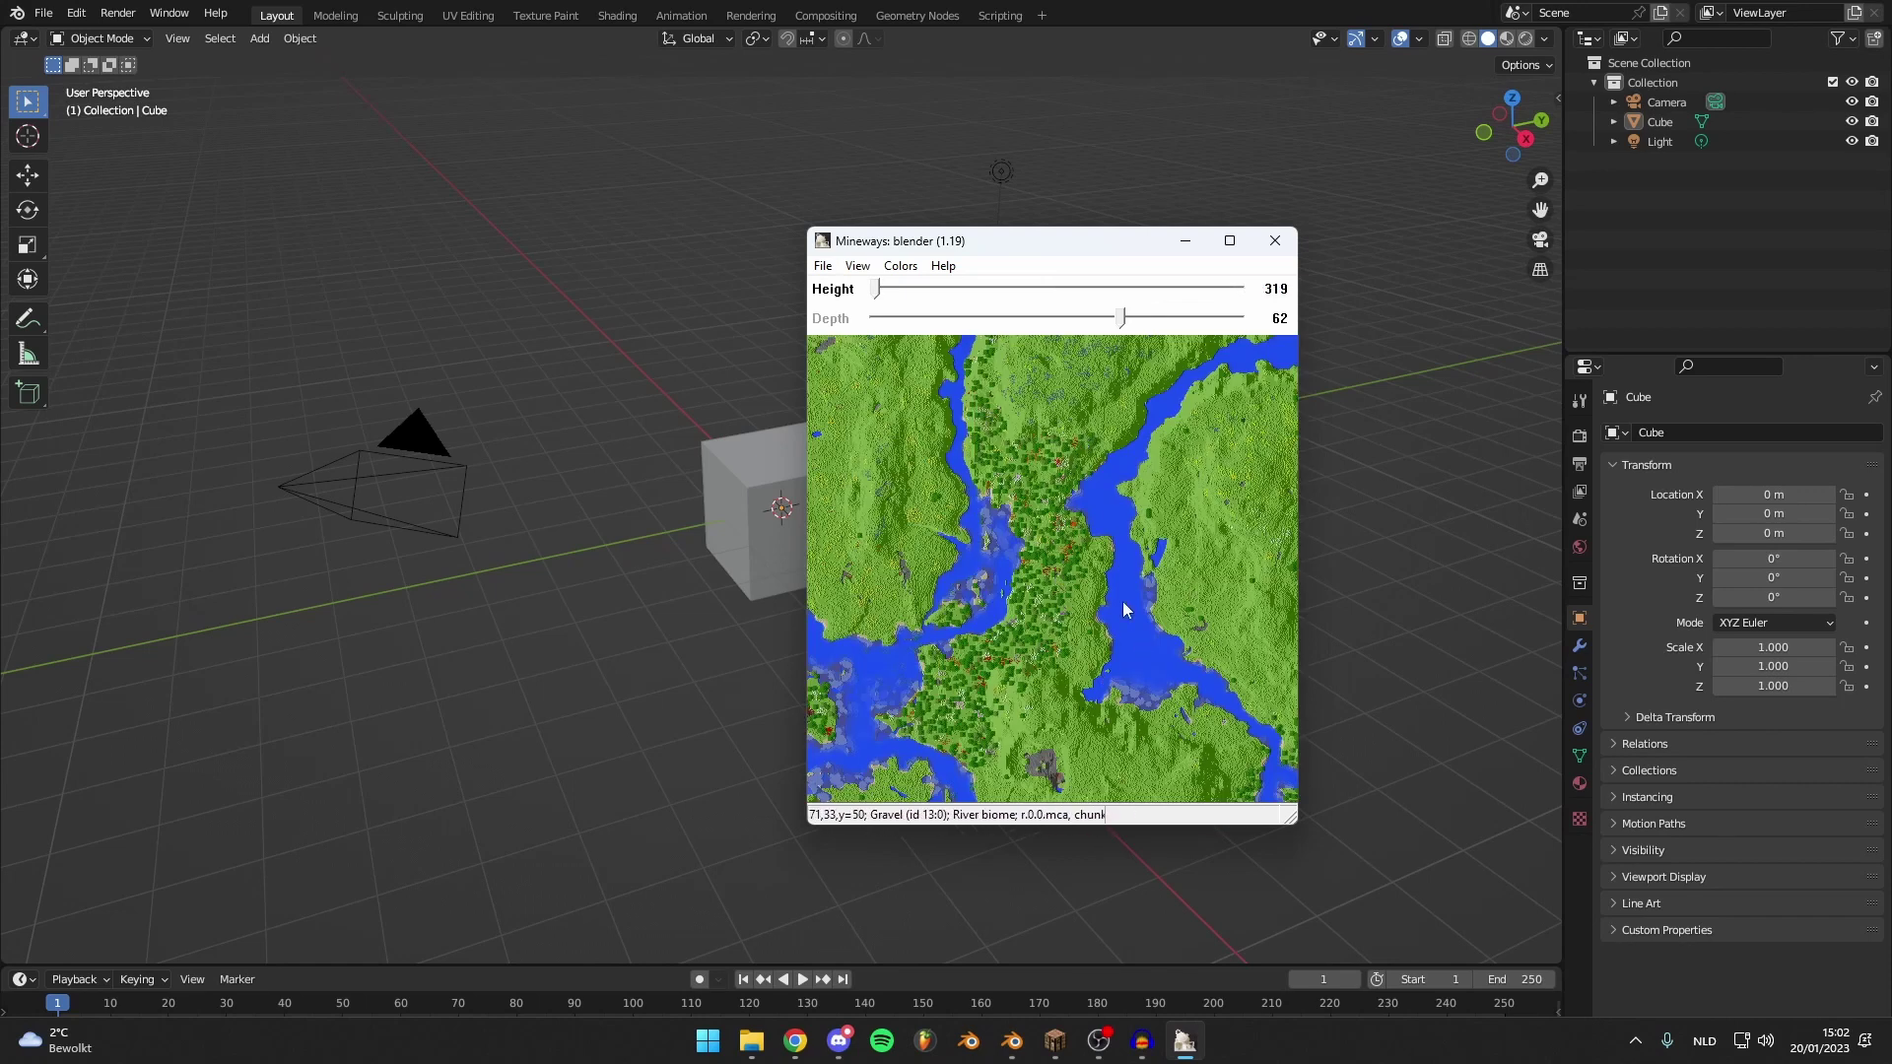
- Reposition the Mineways window and jump the map to the player's location
{"action": "left_click_drag", "start_coordinate": [1102, 254], "coordinate": [996, 252]}
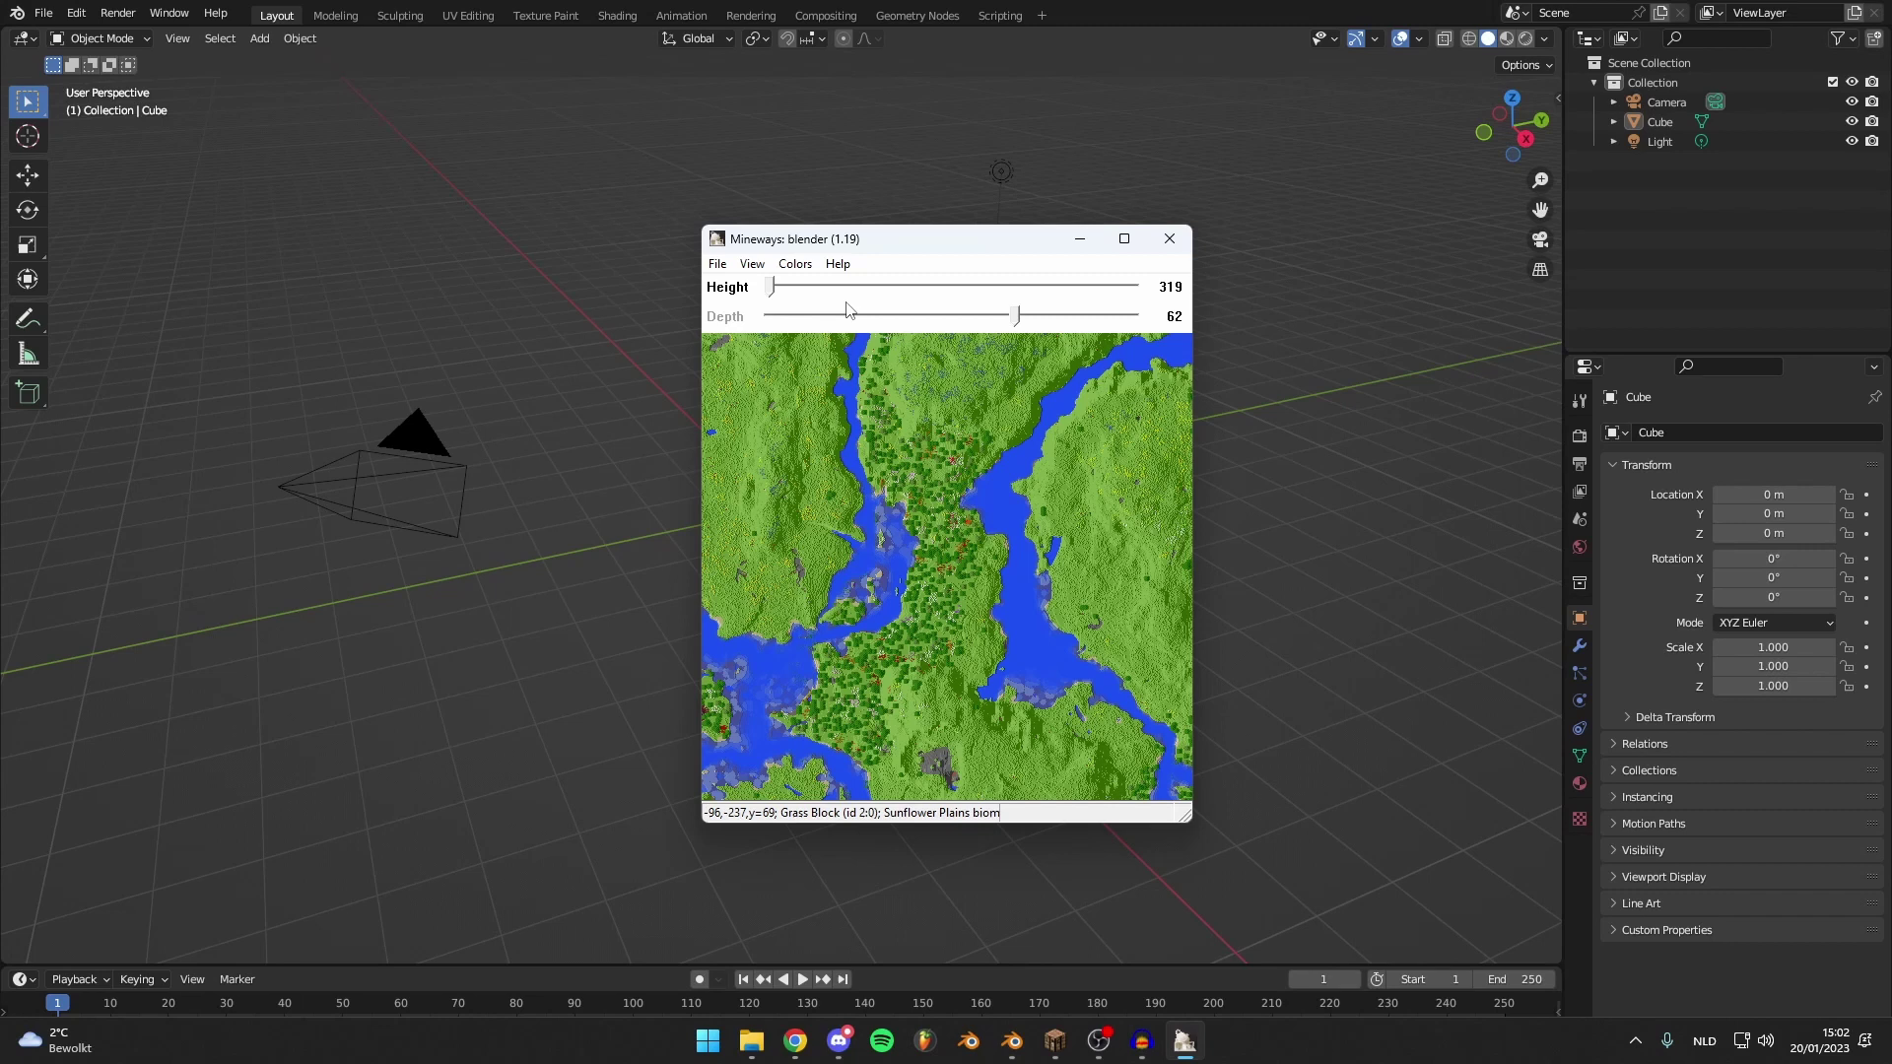
{"action": "left_click", "coordinate": [748, 266]}
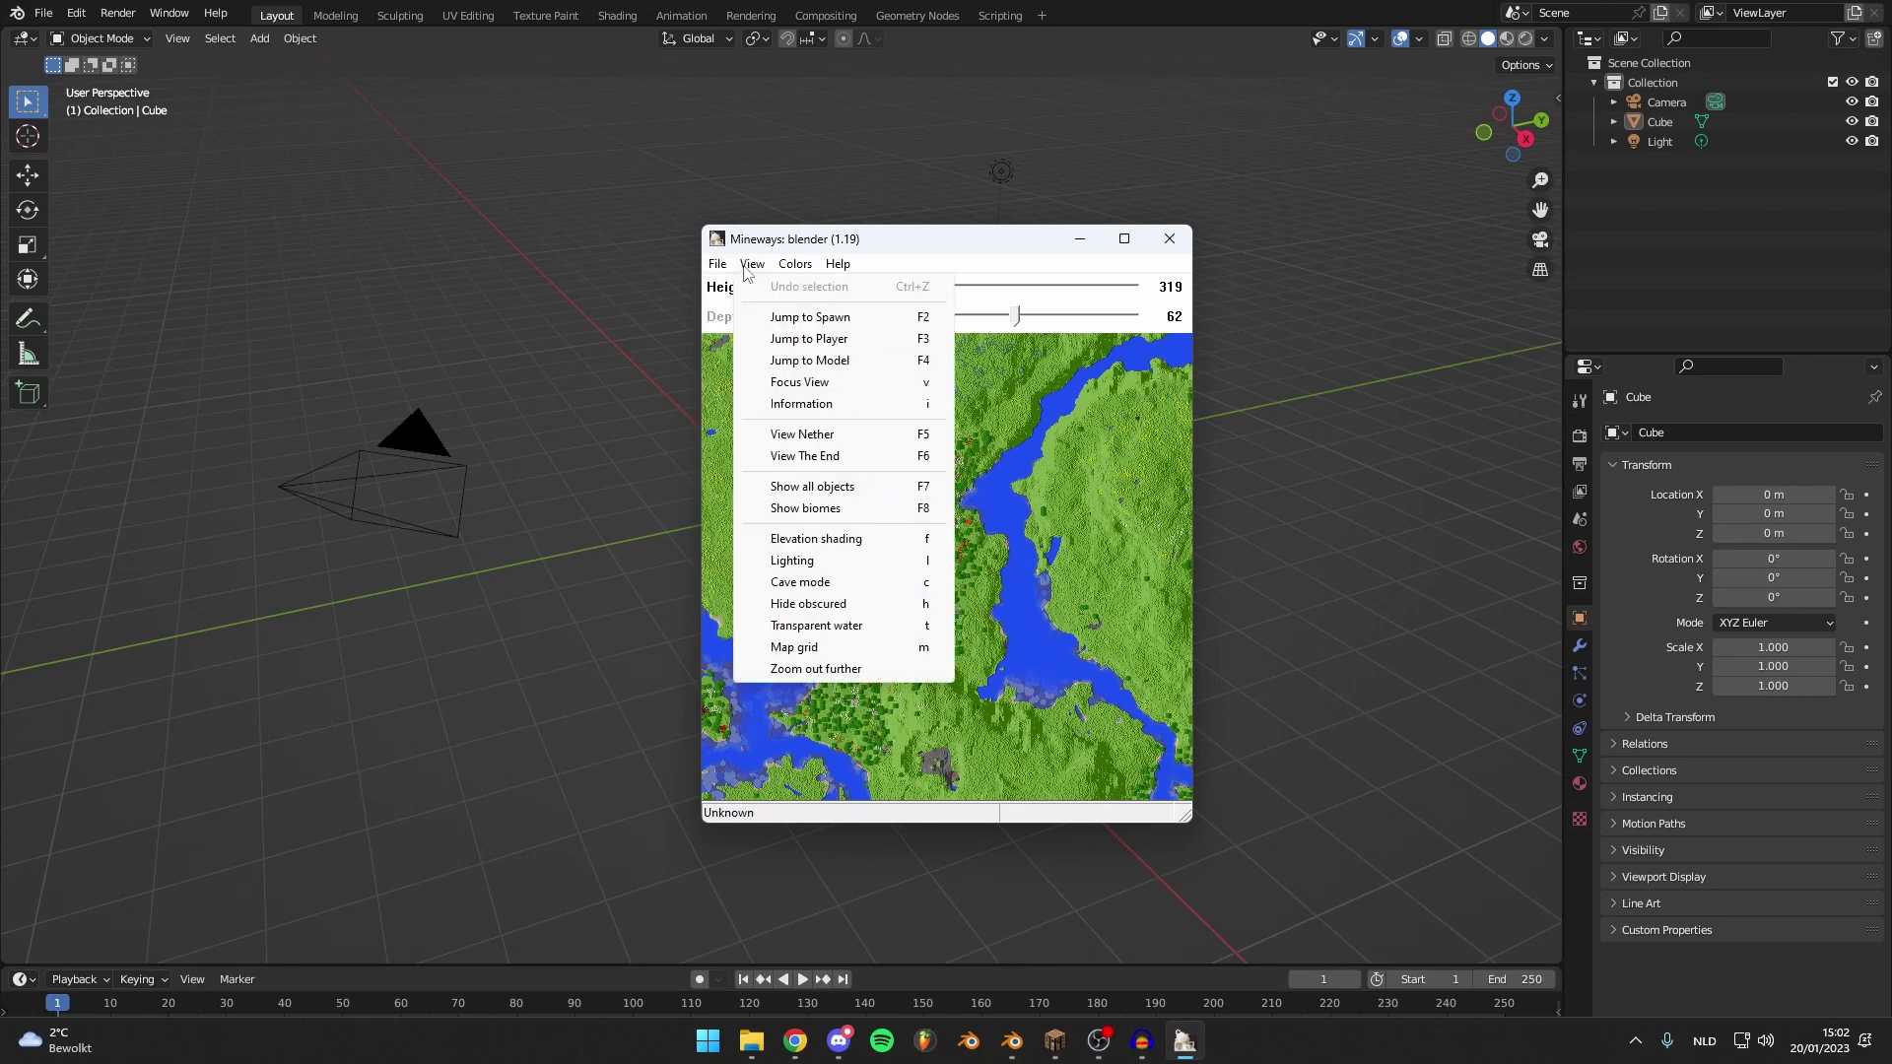
{"action": "left_click", "coordinate": [807, 338]}
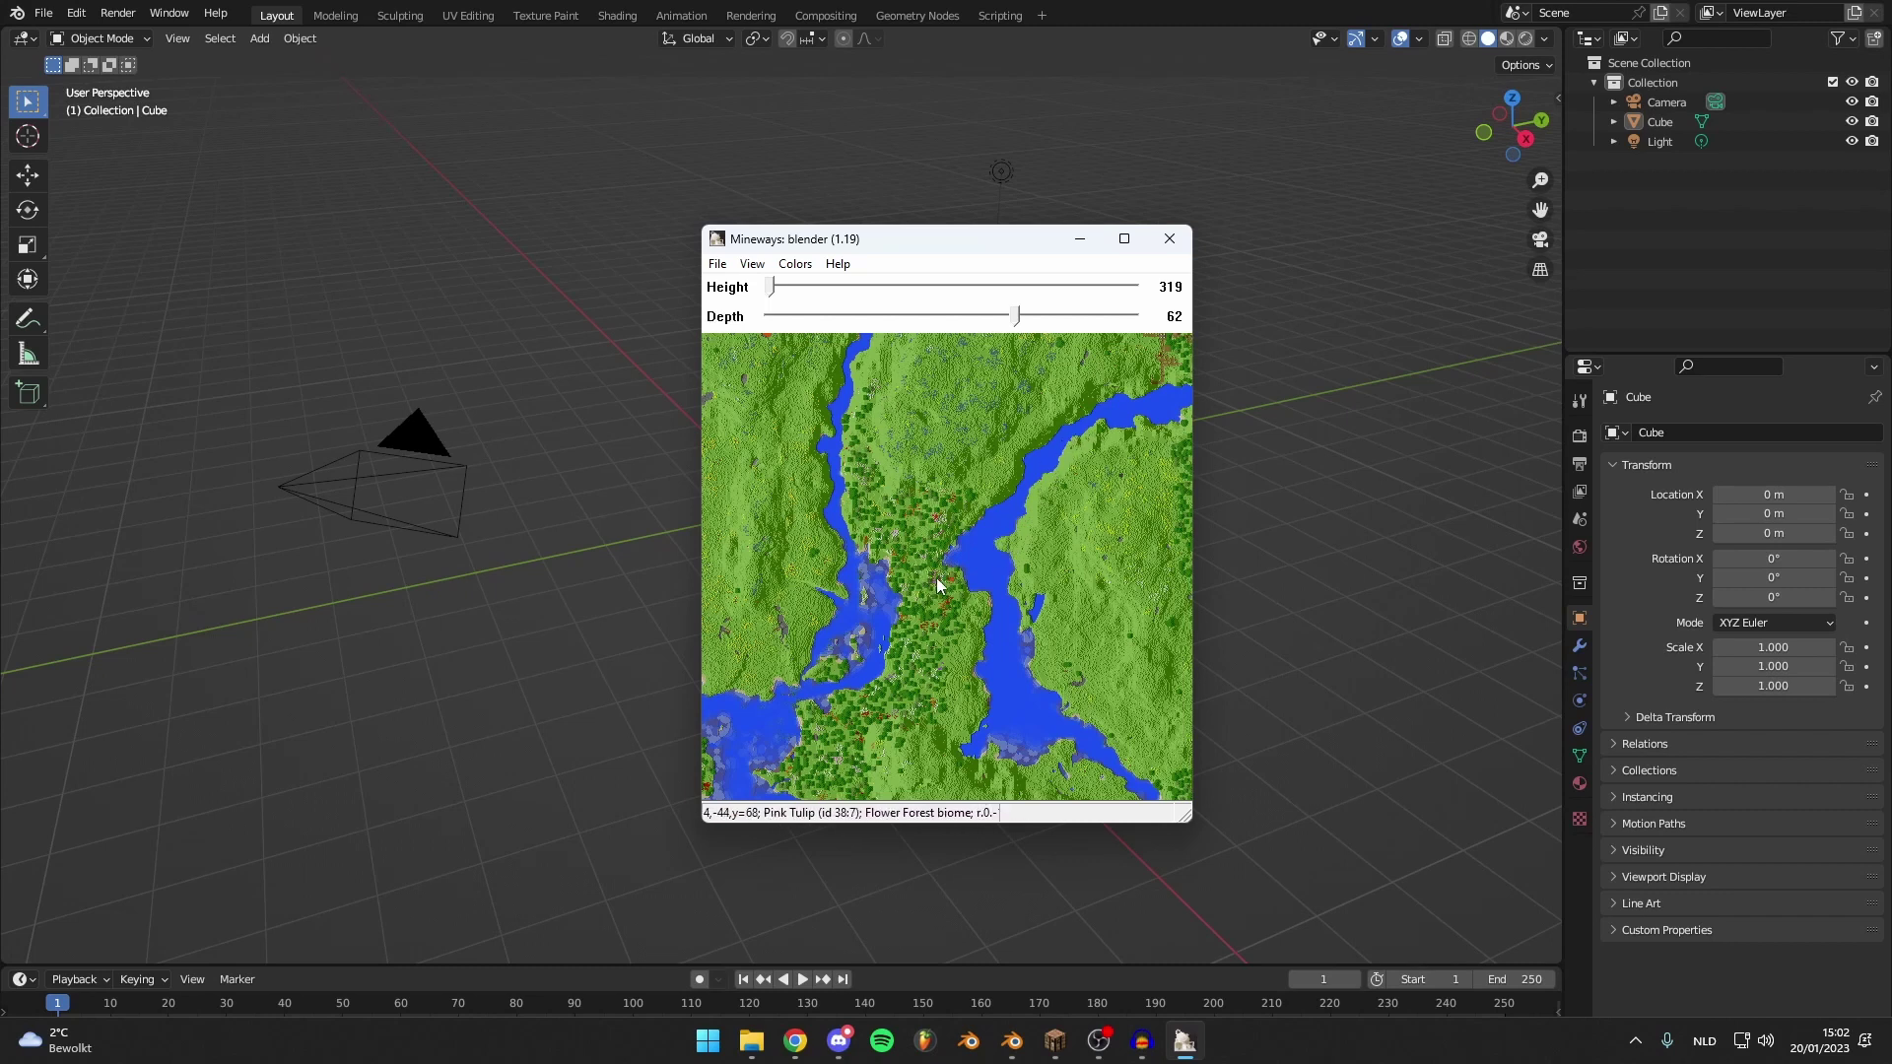
- Select a roughly square map area around the river northeast of the player, accepting the depth correction to 21
{"action": "right_click_drag", "start_coordinate": [933, 582], "coordinate": [1149, 376]}
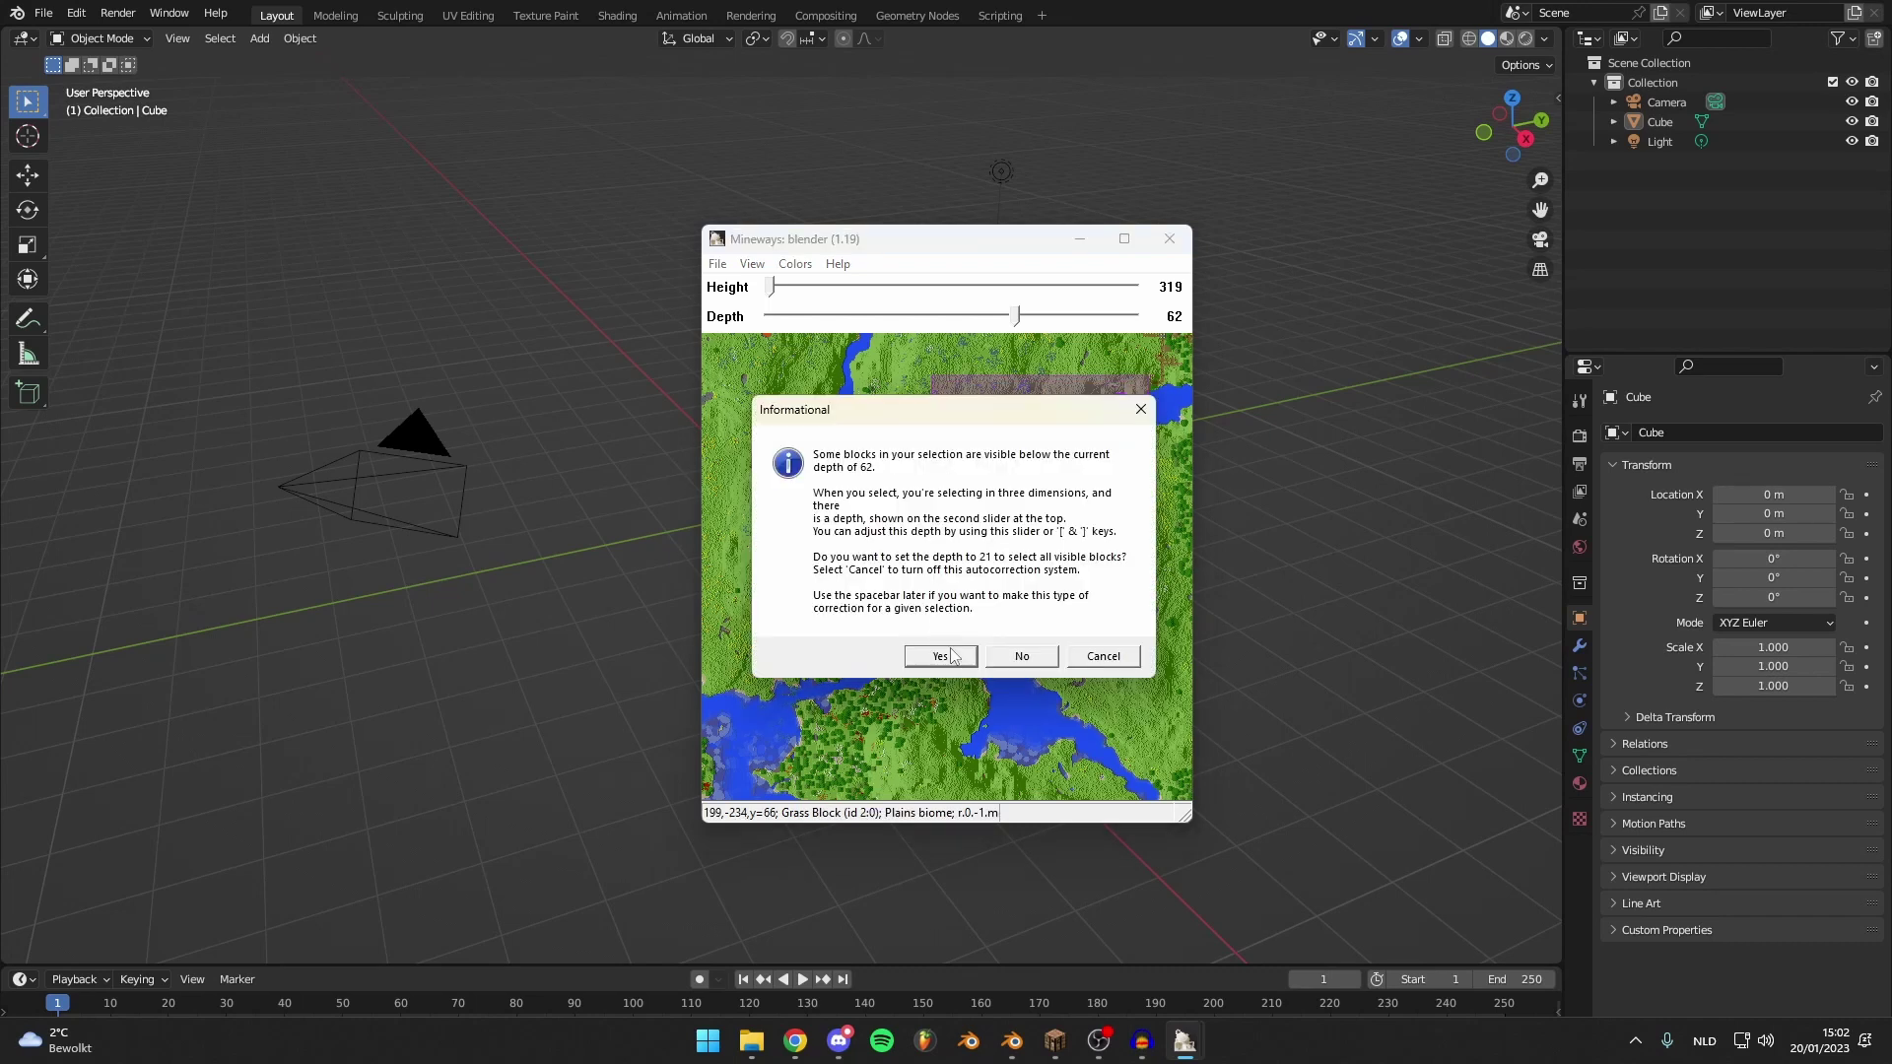
{"action": "left_click", "coordinate": [939, 657]}
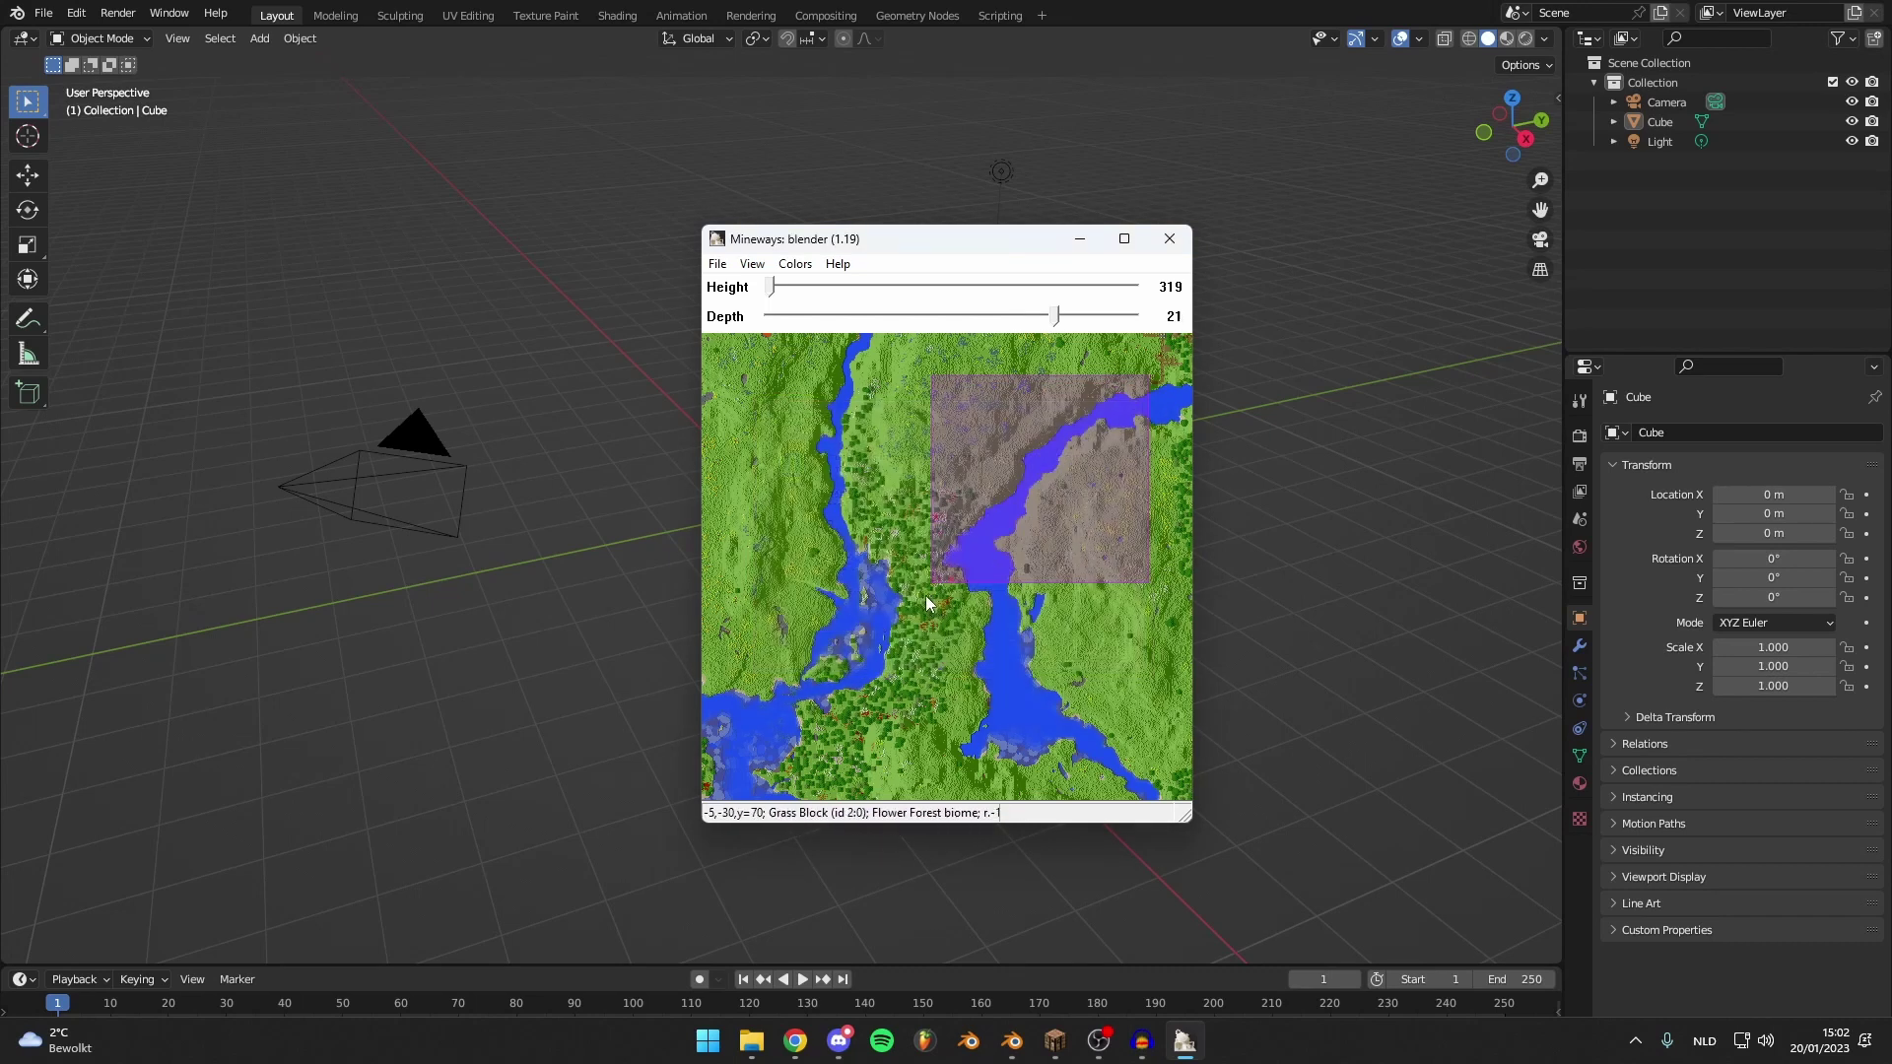
{"action": "right_click_drag", "start_coordinate": [922, 595], "coordinate": [1124, 394]}
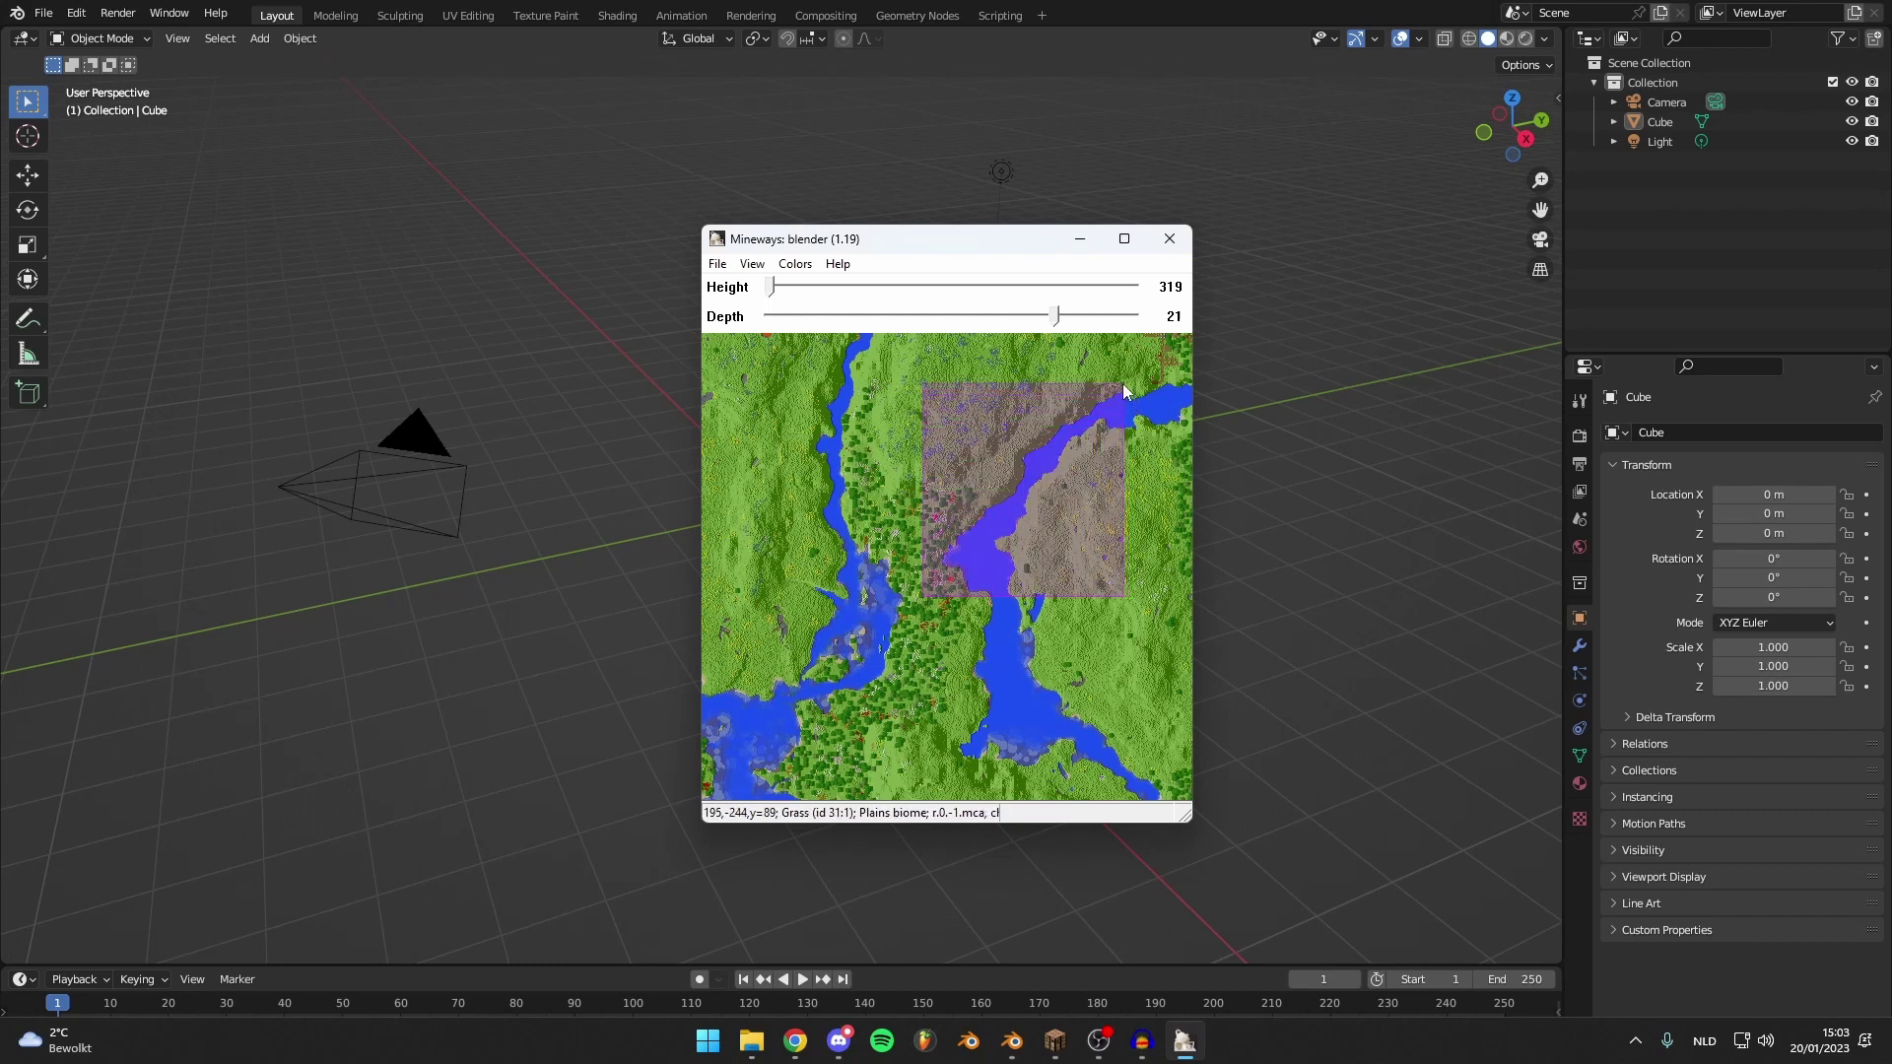
{"action": "right_click_drag", "start_coordinate": [1124, 391], "coordinate": [1131, 391]}
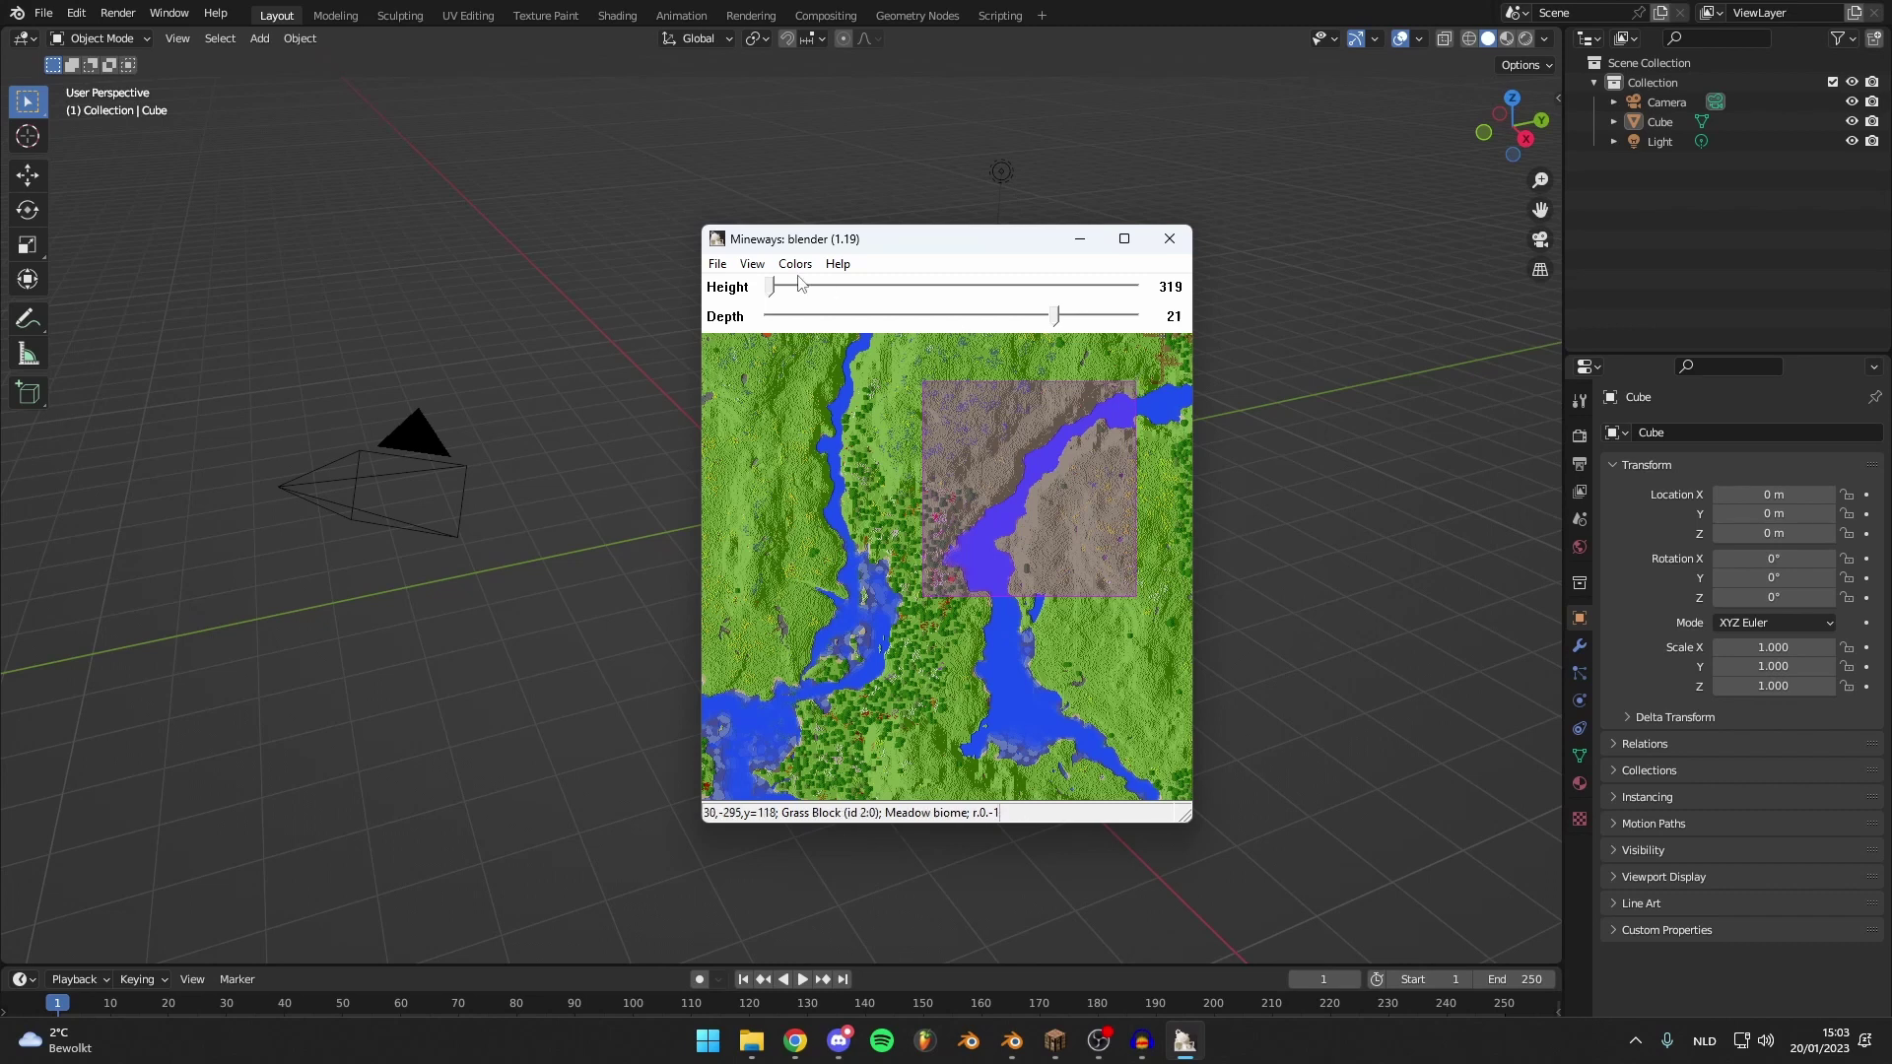
- Try the selection's height range and set its depth to 35
{"action": "left_click_drag", "start_coordinate": [814, 288], "coordinate": [871, 286]}
{"action": "left_click_drag", "start_coordinate": [931, 292], "coordinate": [845, 318]}
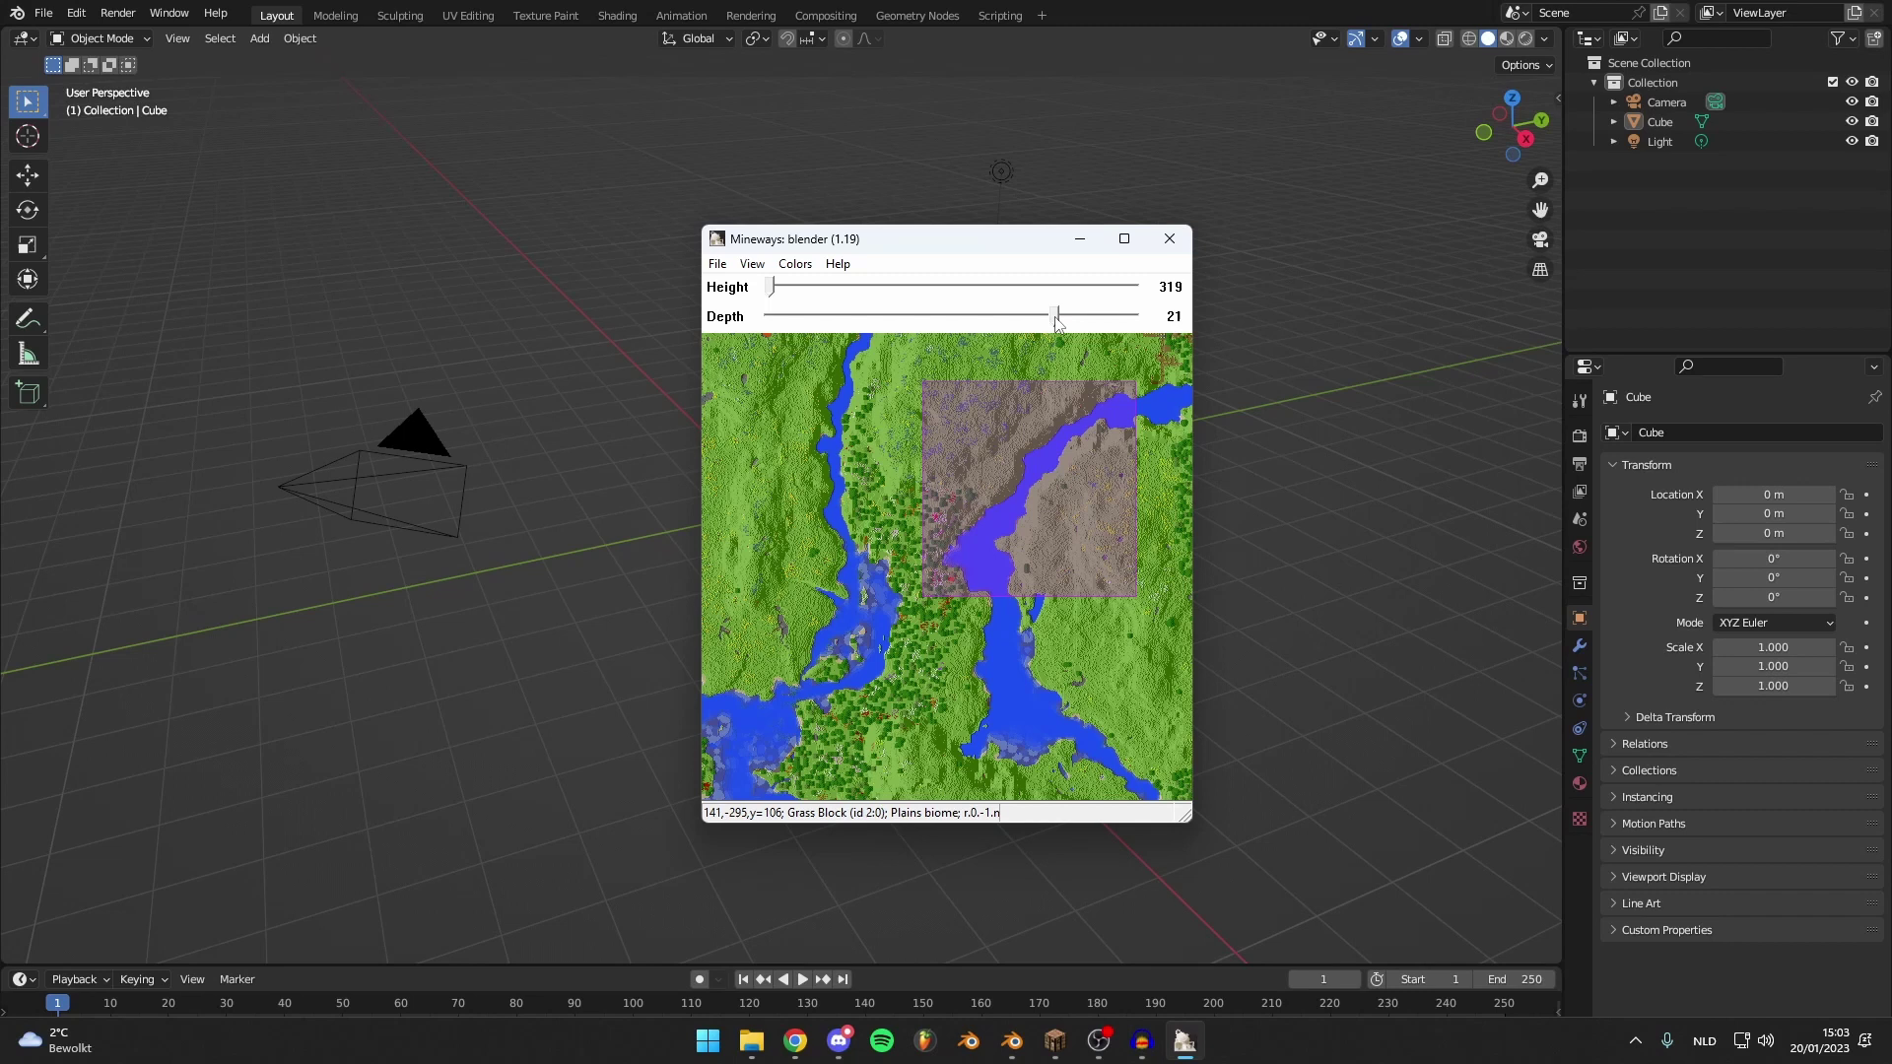
{"action": "mouse_move", "coordinate": [1024, 320]}
{"action": "left_mouse_down"}
{"action": "mouse_move", "coordinate": [975, 317]}
{"action": "mouse_move", "coordinate": [1007, 316]}
{"action": "left_mouse_up"}
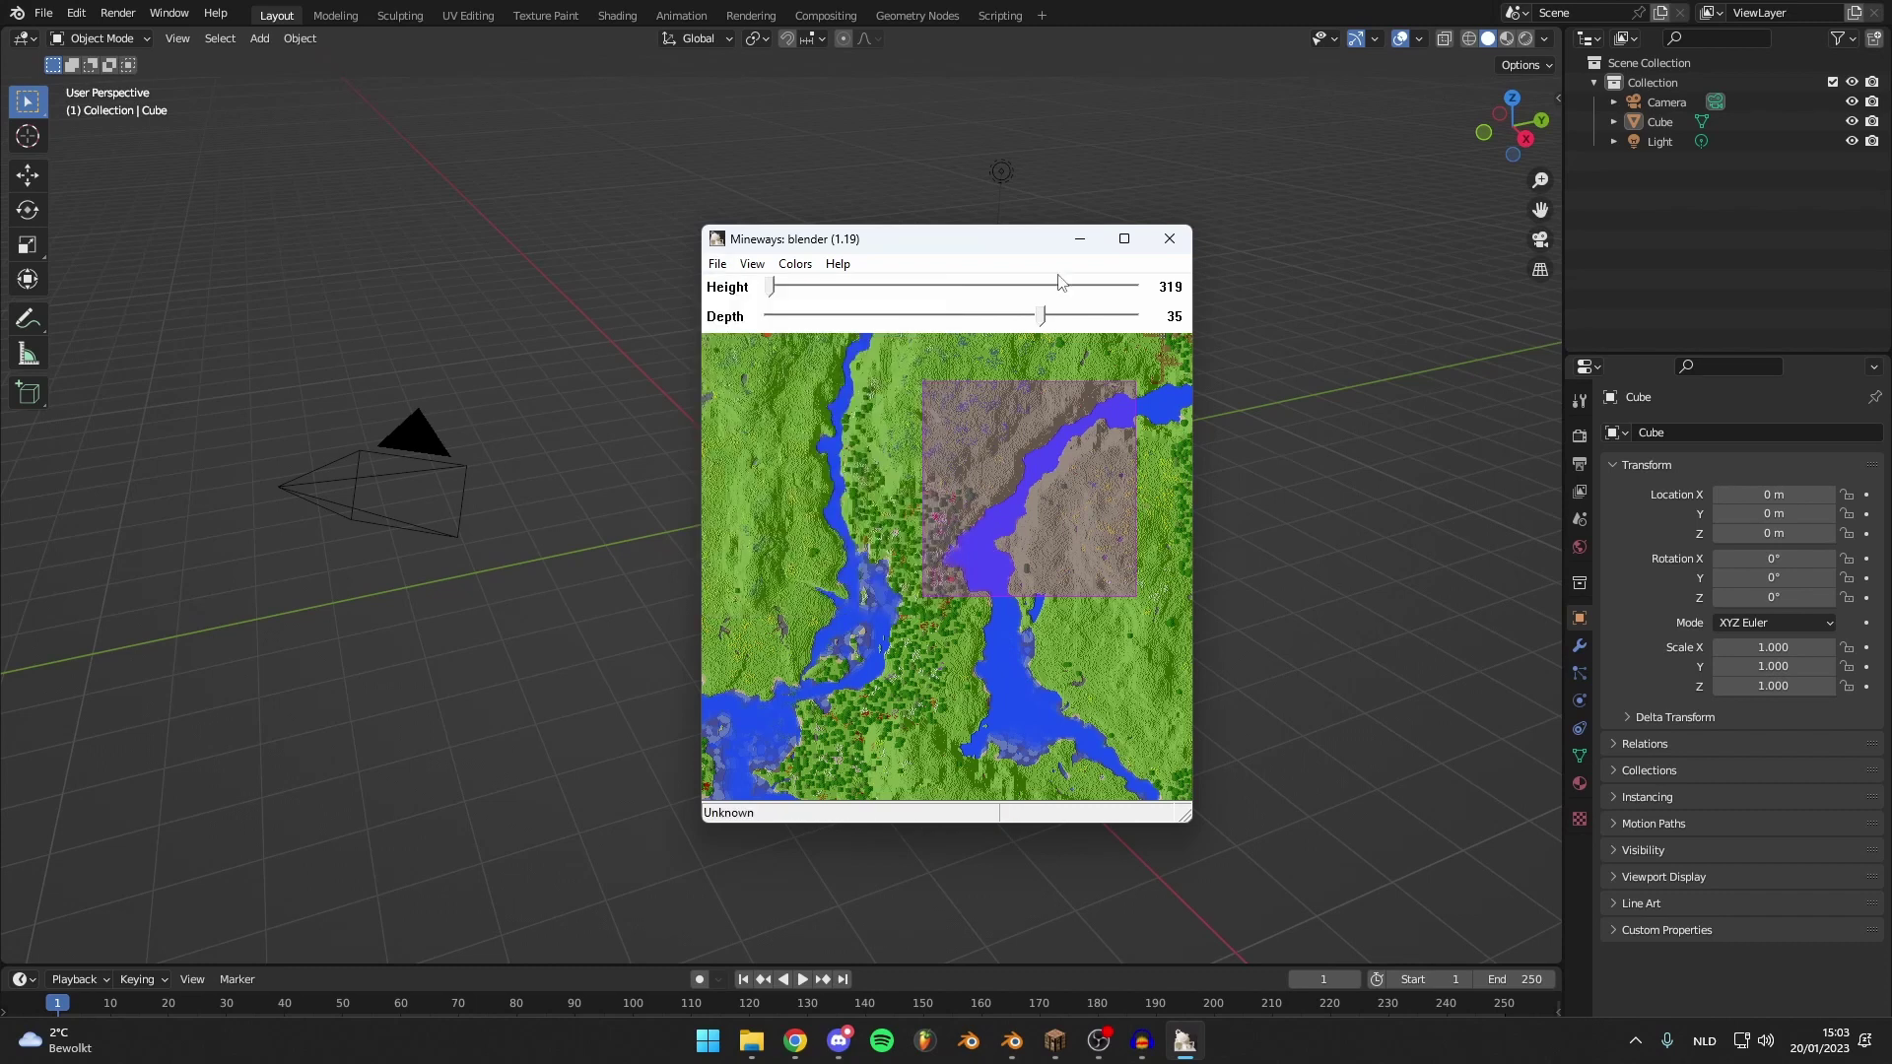
{"action": "left_click", "coordinate": [753, 264]}
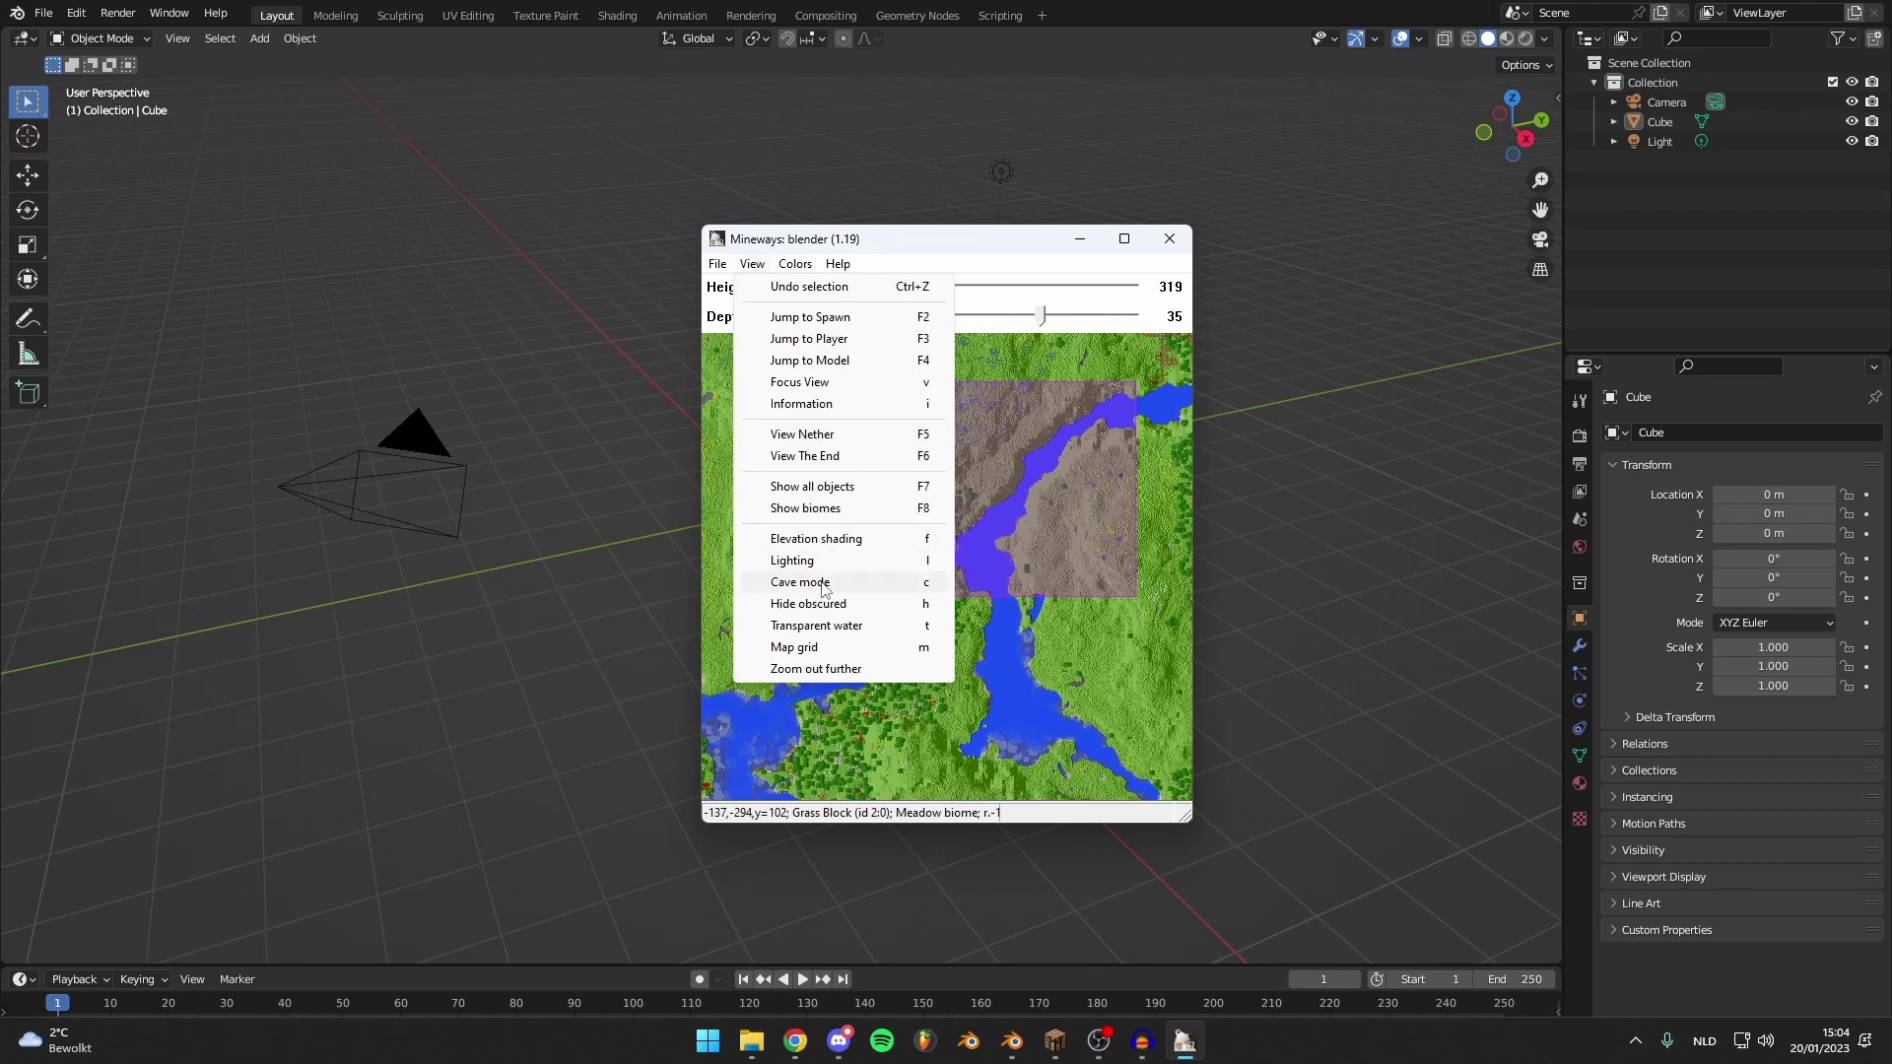
{"action": "left_click", "coordinate": [996, 242]}
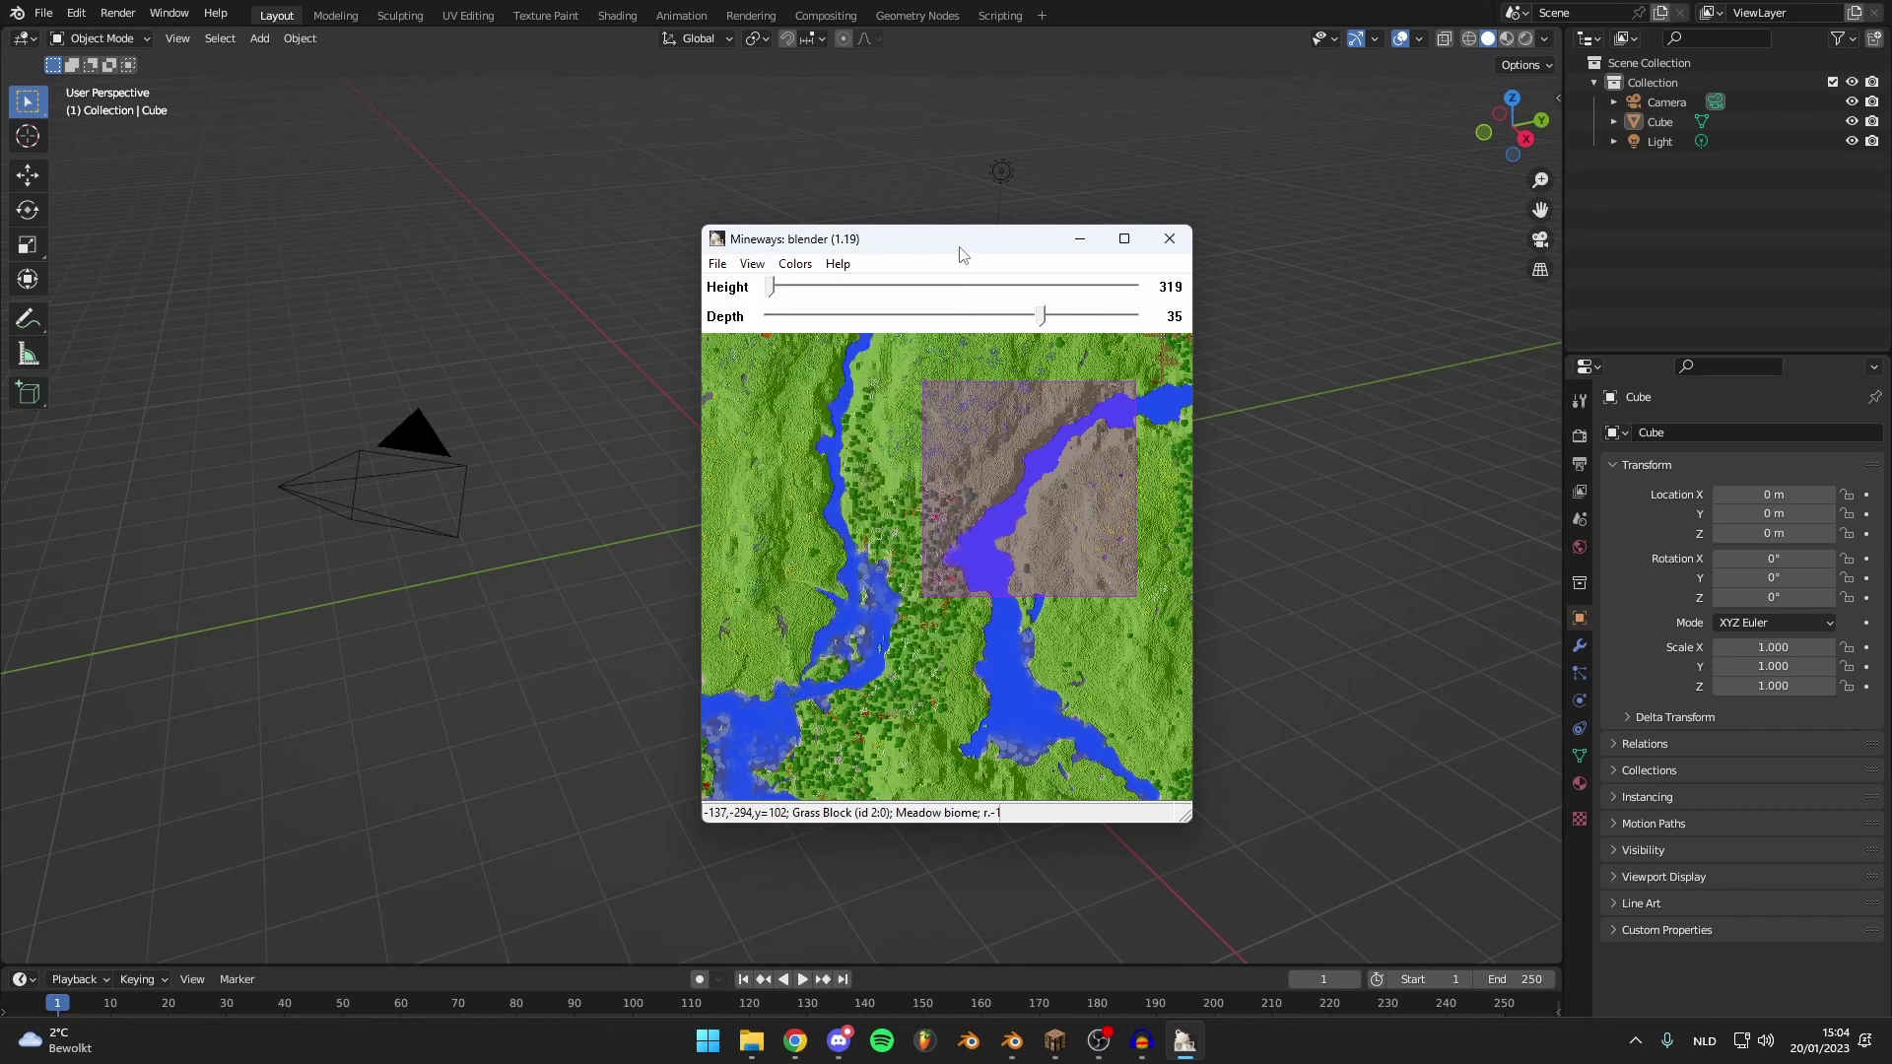
{"action": "left_click", "coordinate": [752, 264]}
- Start Export for Rendering of the selected area and create a new folder as the save location
{"action": "mouse_move", "coordinate": [720, 268]}
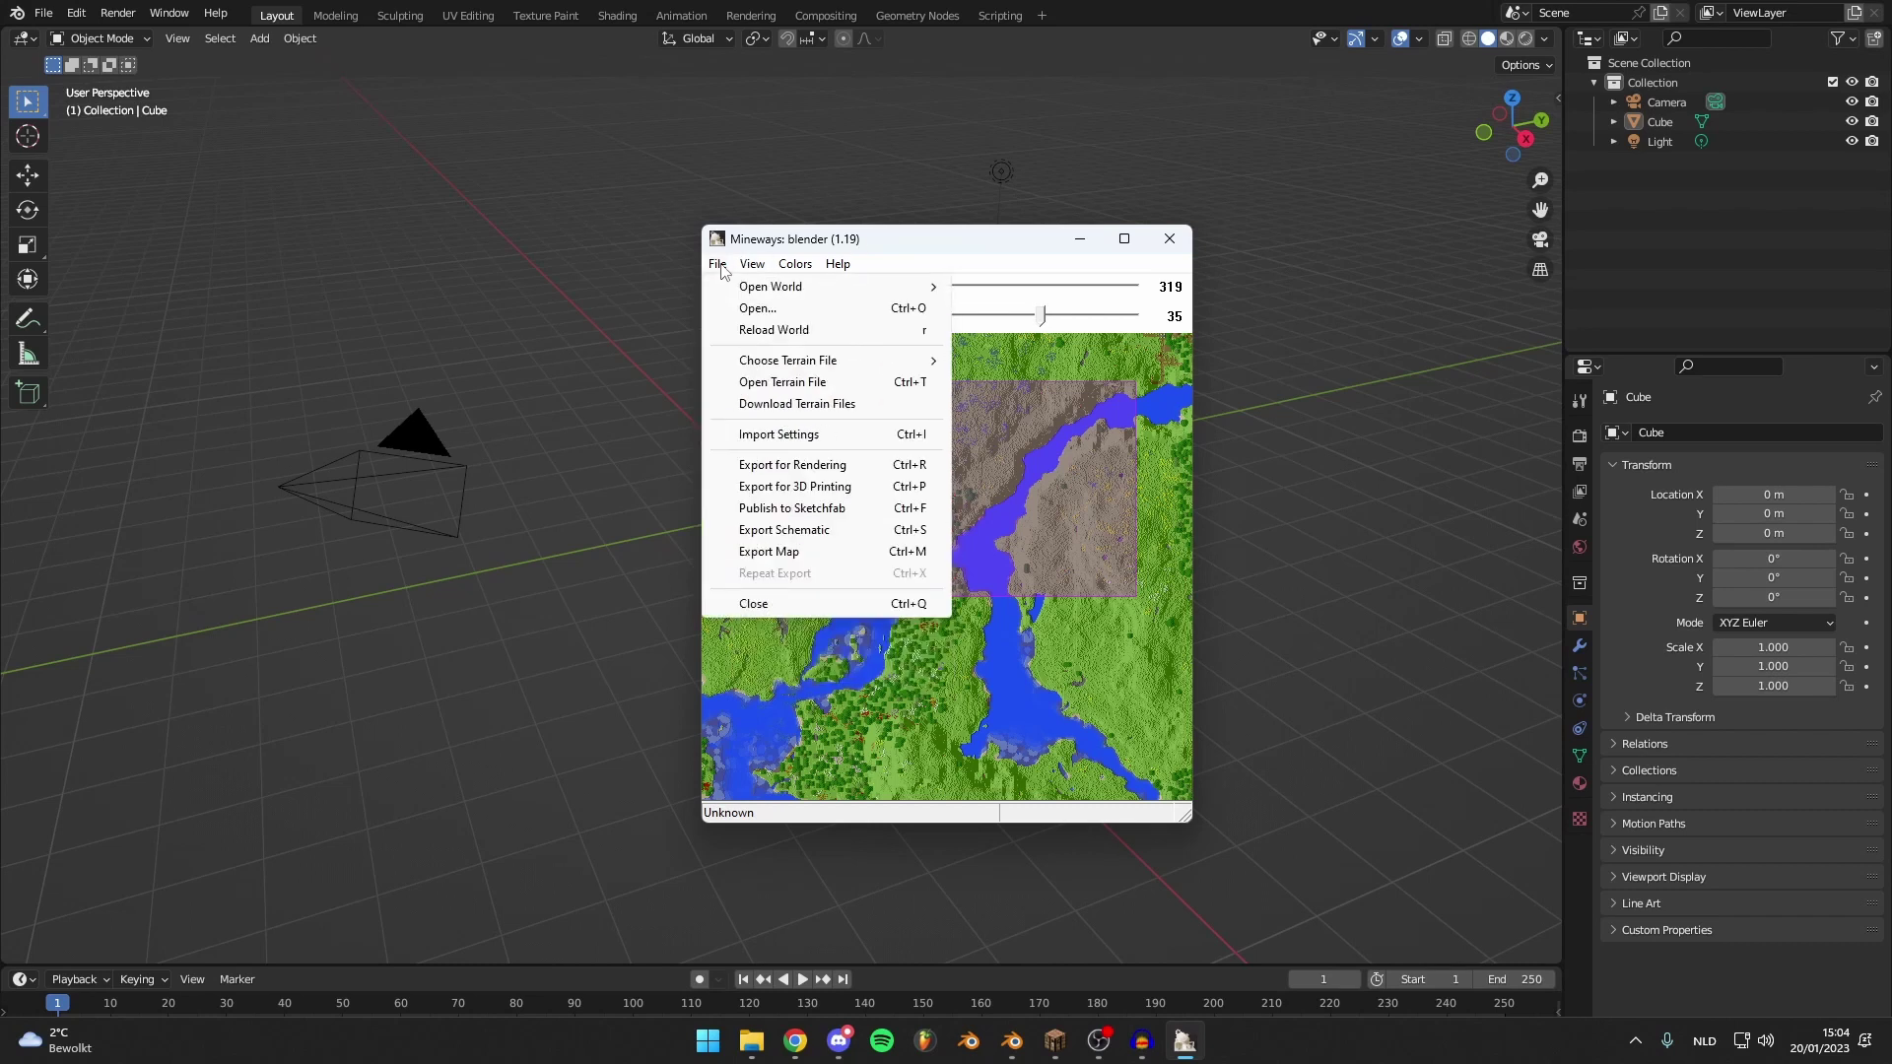
{"action": "left_click", "coordinate": [719, 266]}
{"action": "left_click", "coordinate": [719, 266]}
{"action": "left_click", "coordinate": [853, 466]}
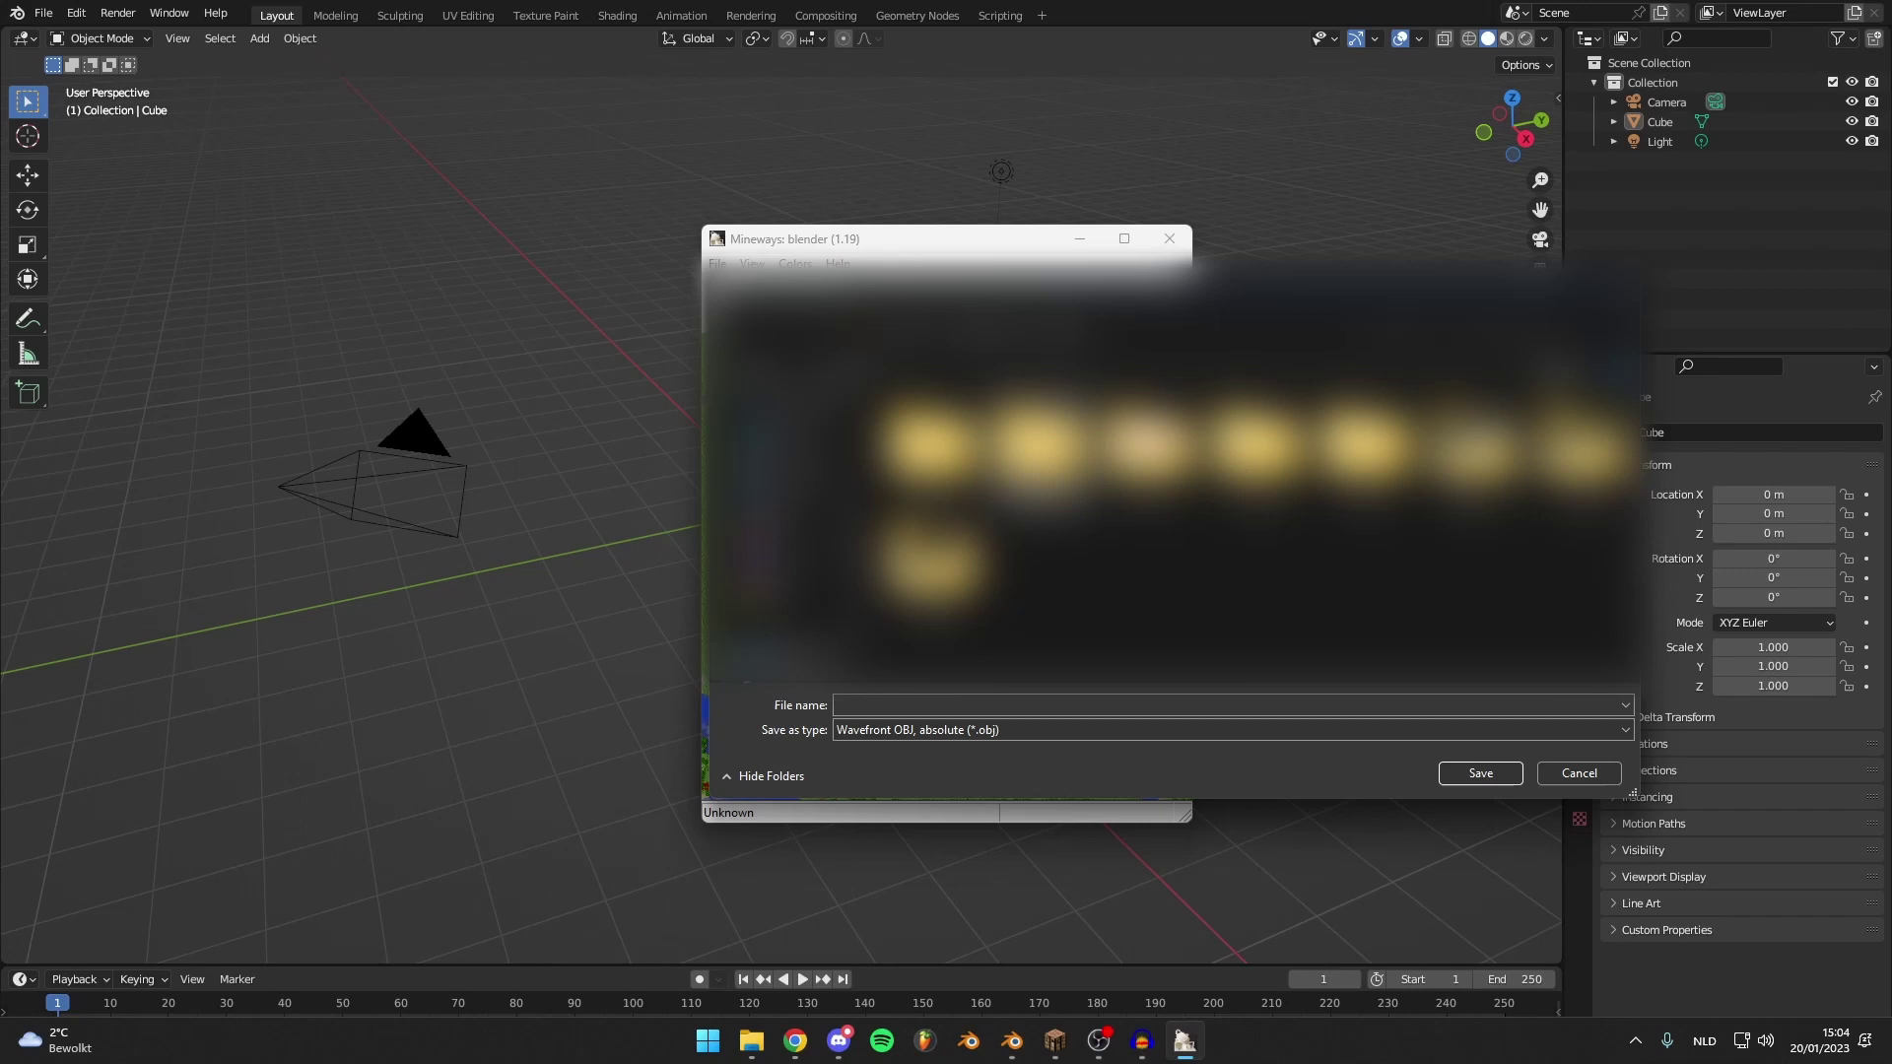
{"action": "right_click", "coordinate": [951, 686]}
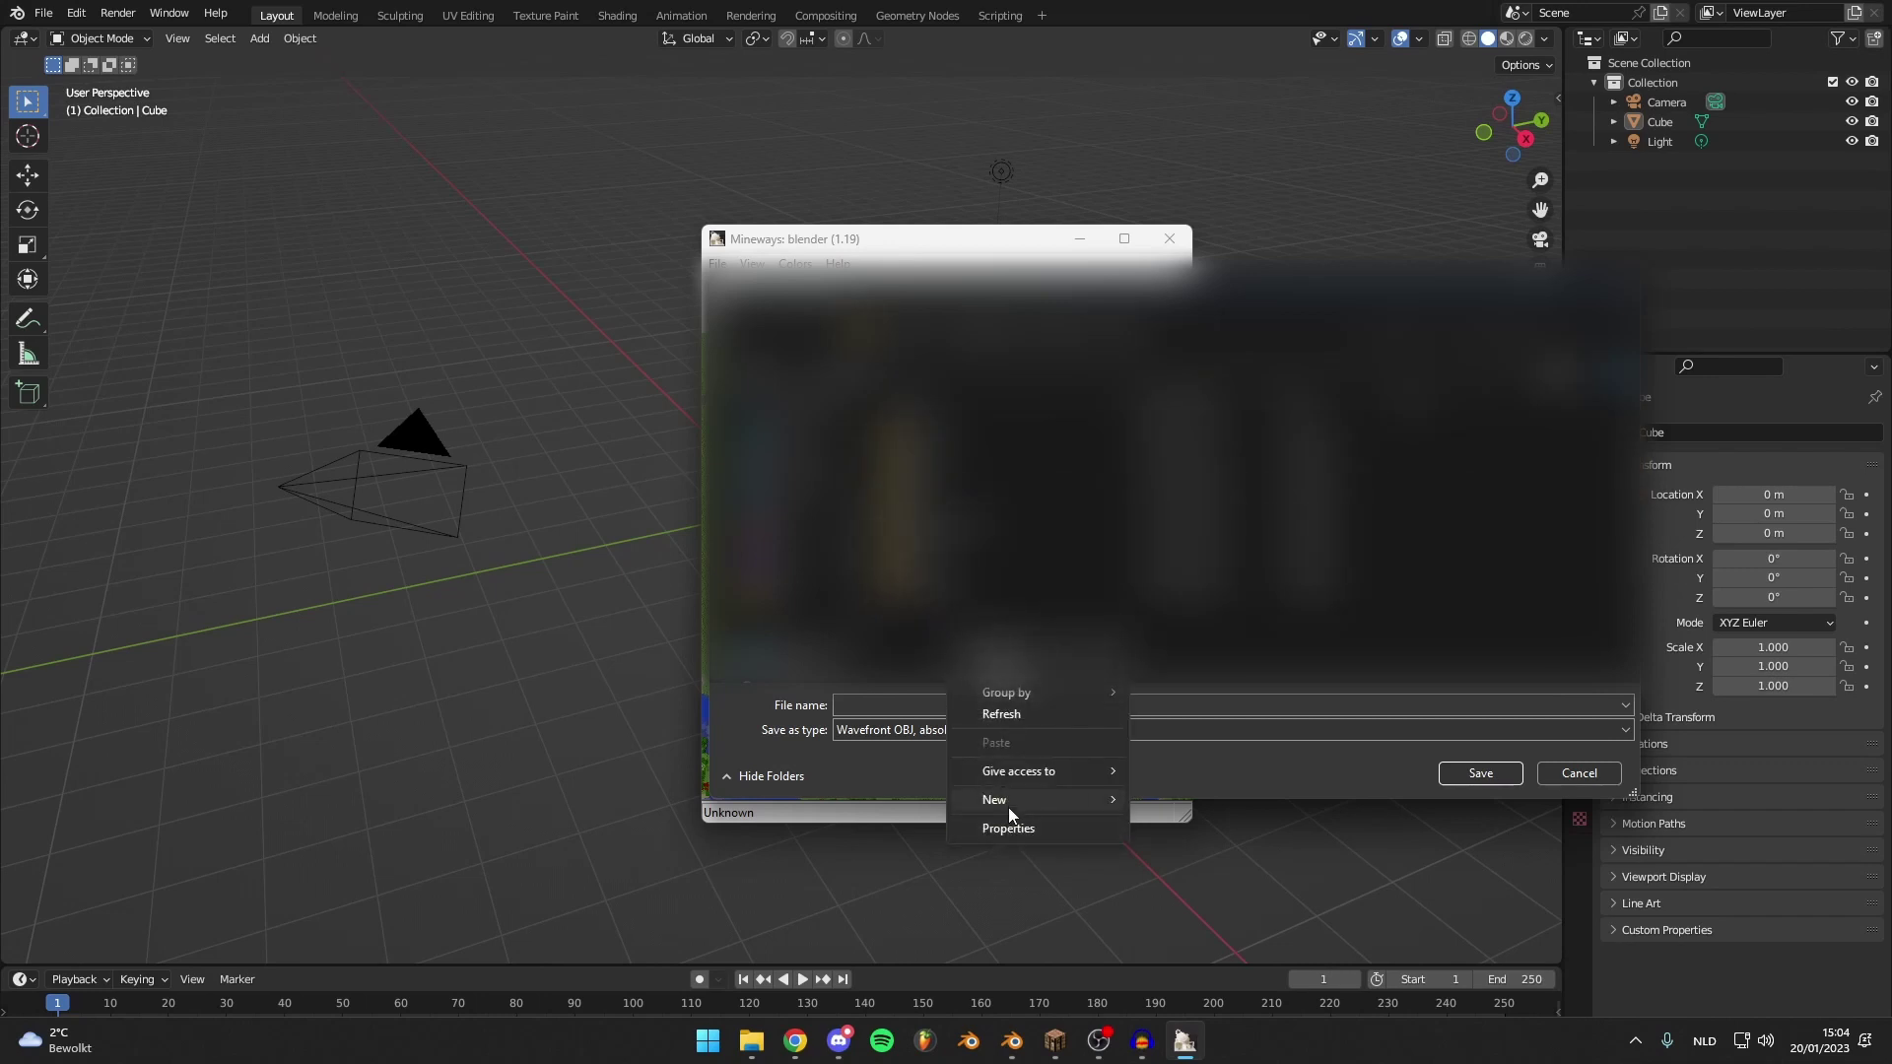
{"action": "mouse_move", "coordinate": [1007, 800]}
{"action": "left_click", "coordinate": [1178, 802]}
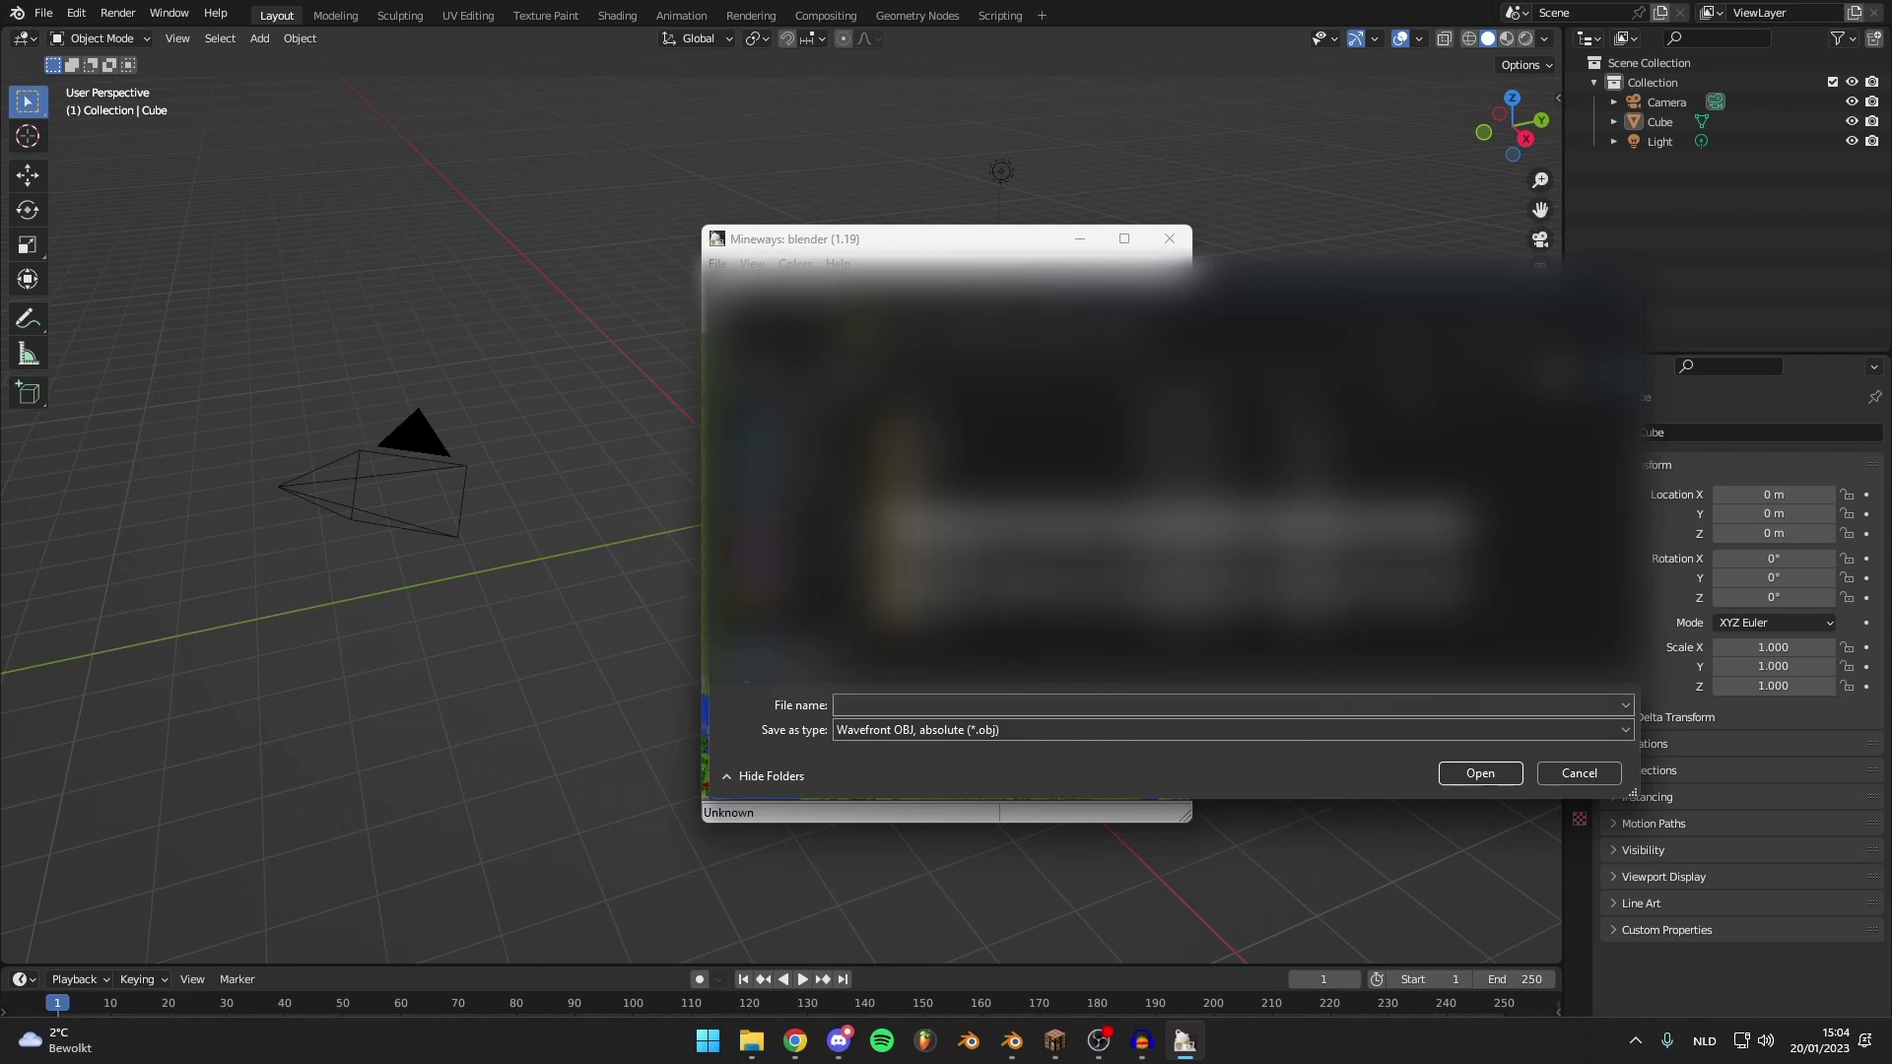
- Save the export in the new folder as blender, in the Wavefront OBJ, absolute (*.obj) format
{"action": "left_click", "coordinate": [888, 703]}
{"action": "left_click", "coordinate": [881, 705]}
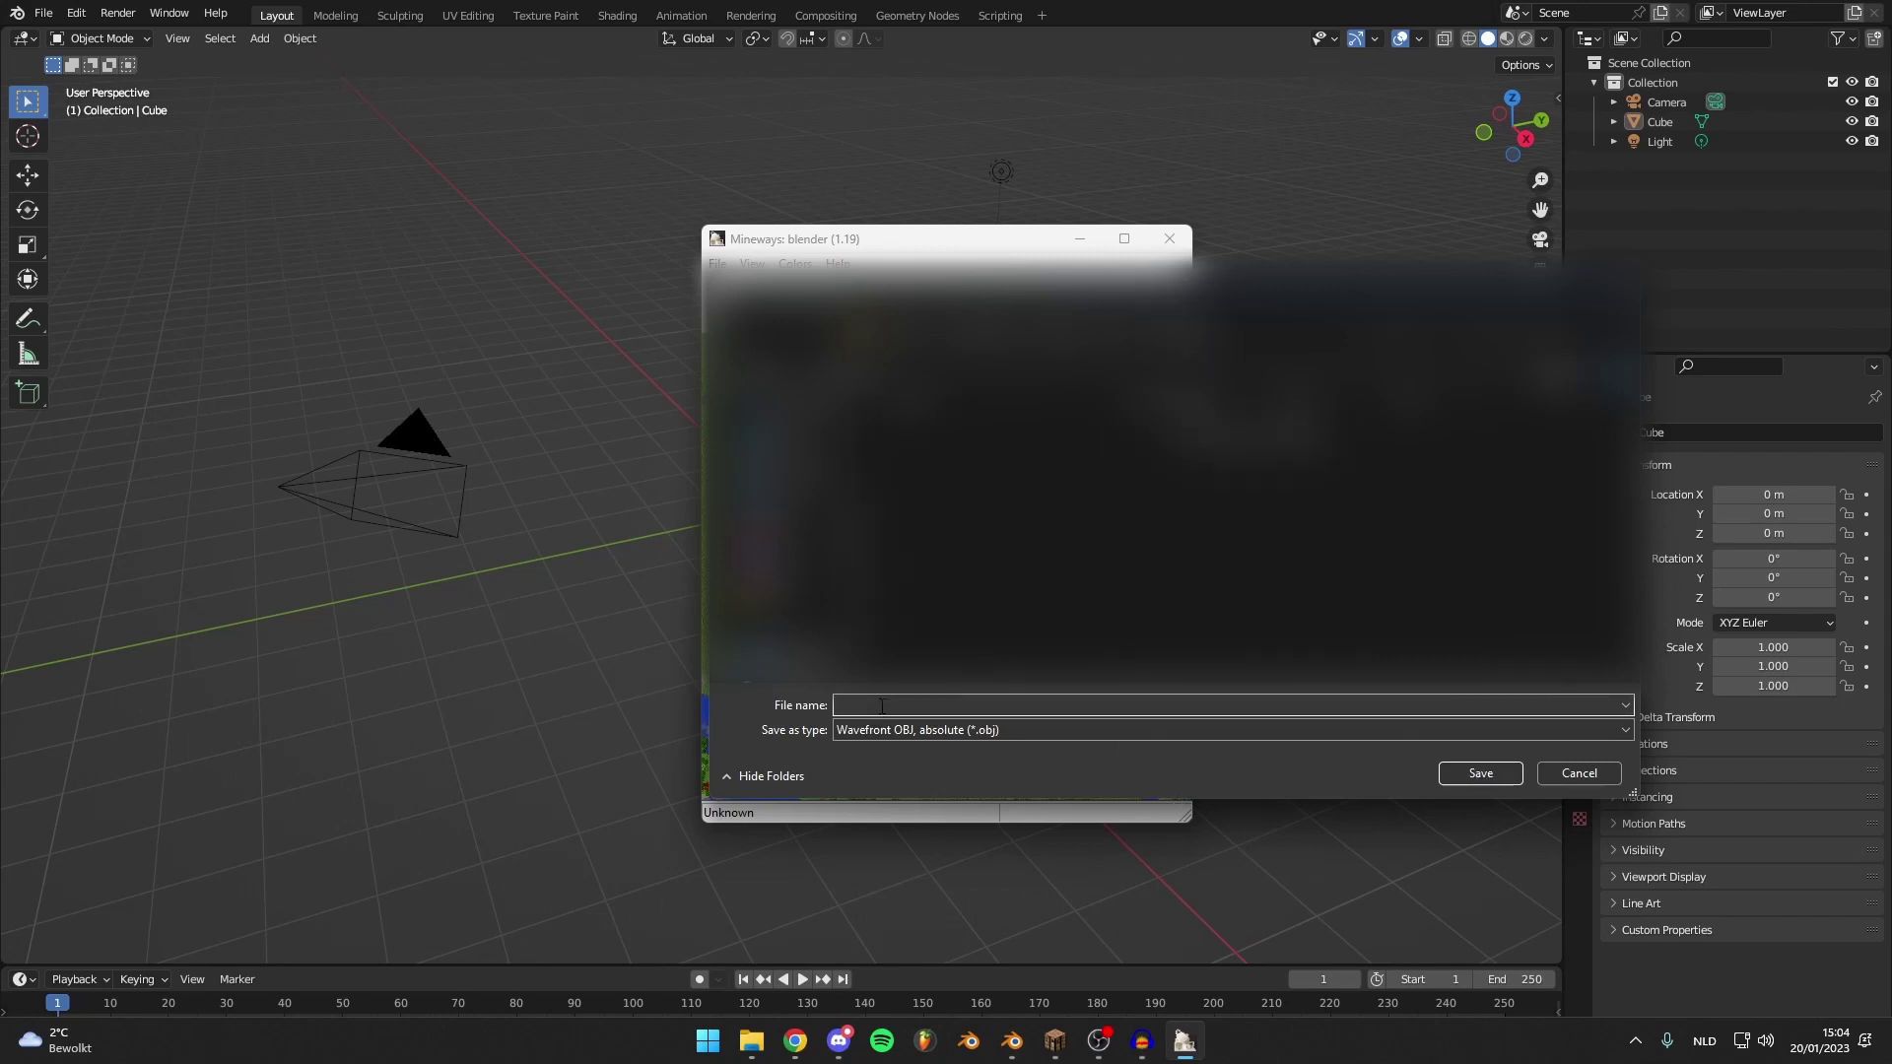
{"action": "left_click", "coordinate": [964, 730]}
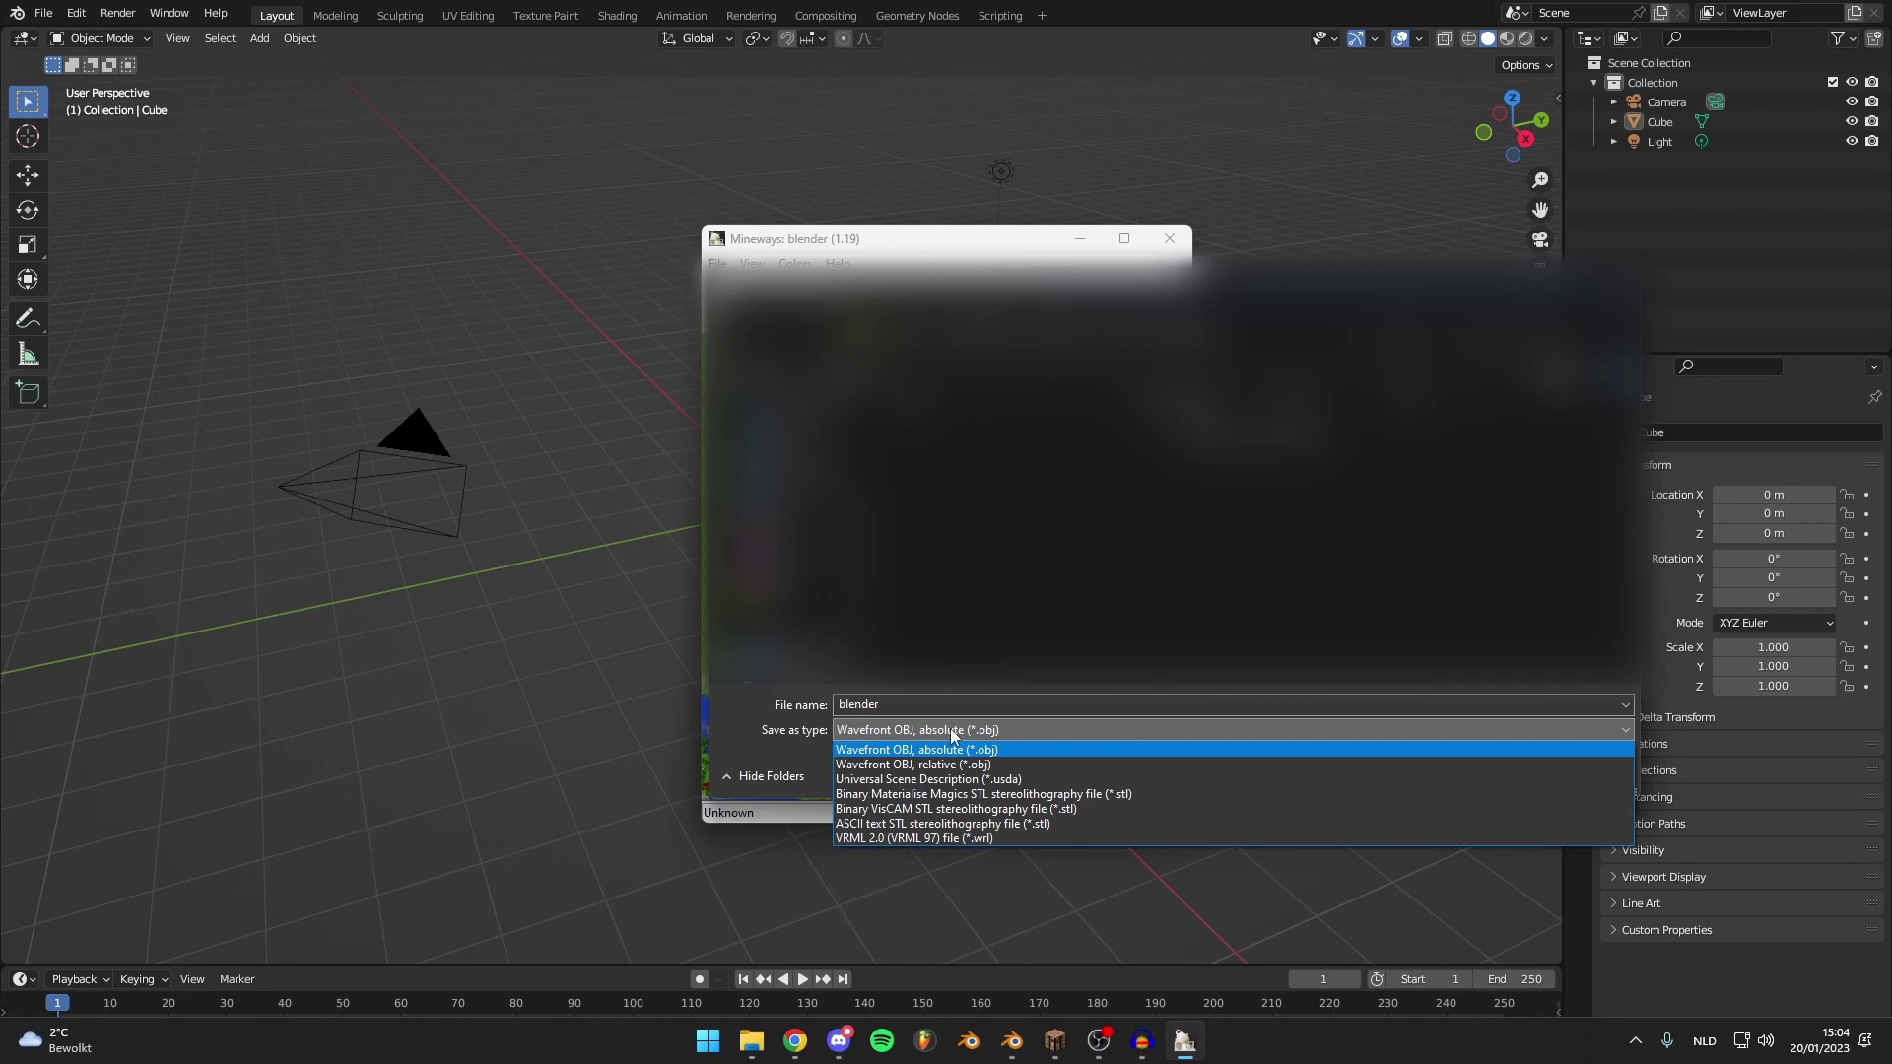
{"action": "left_click", "coordinate": [950, 729]}
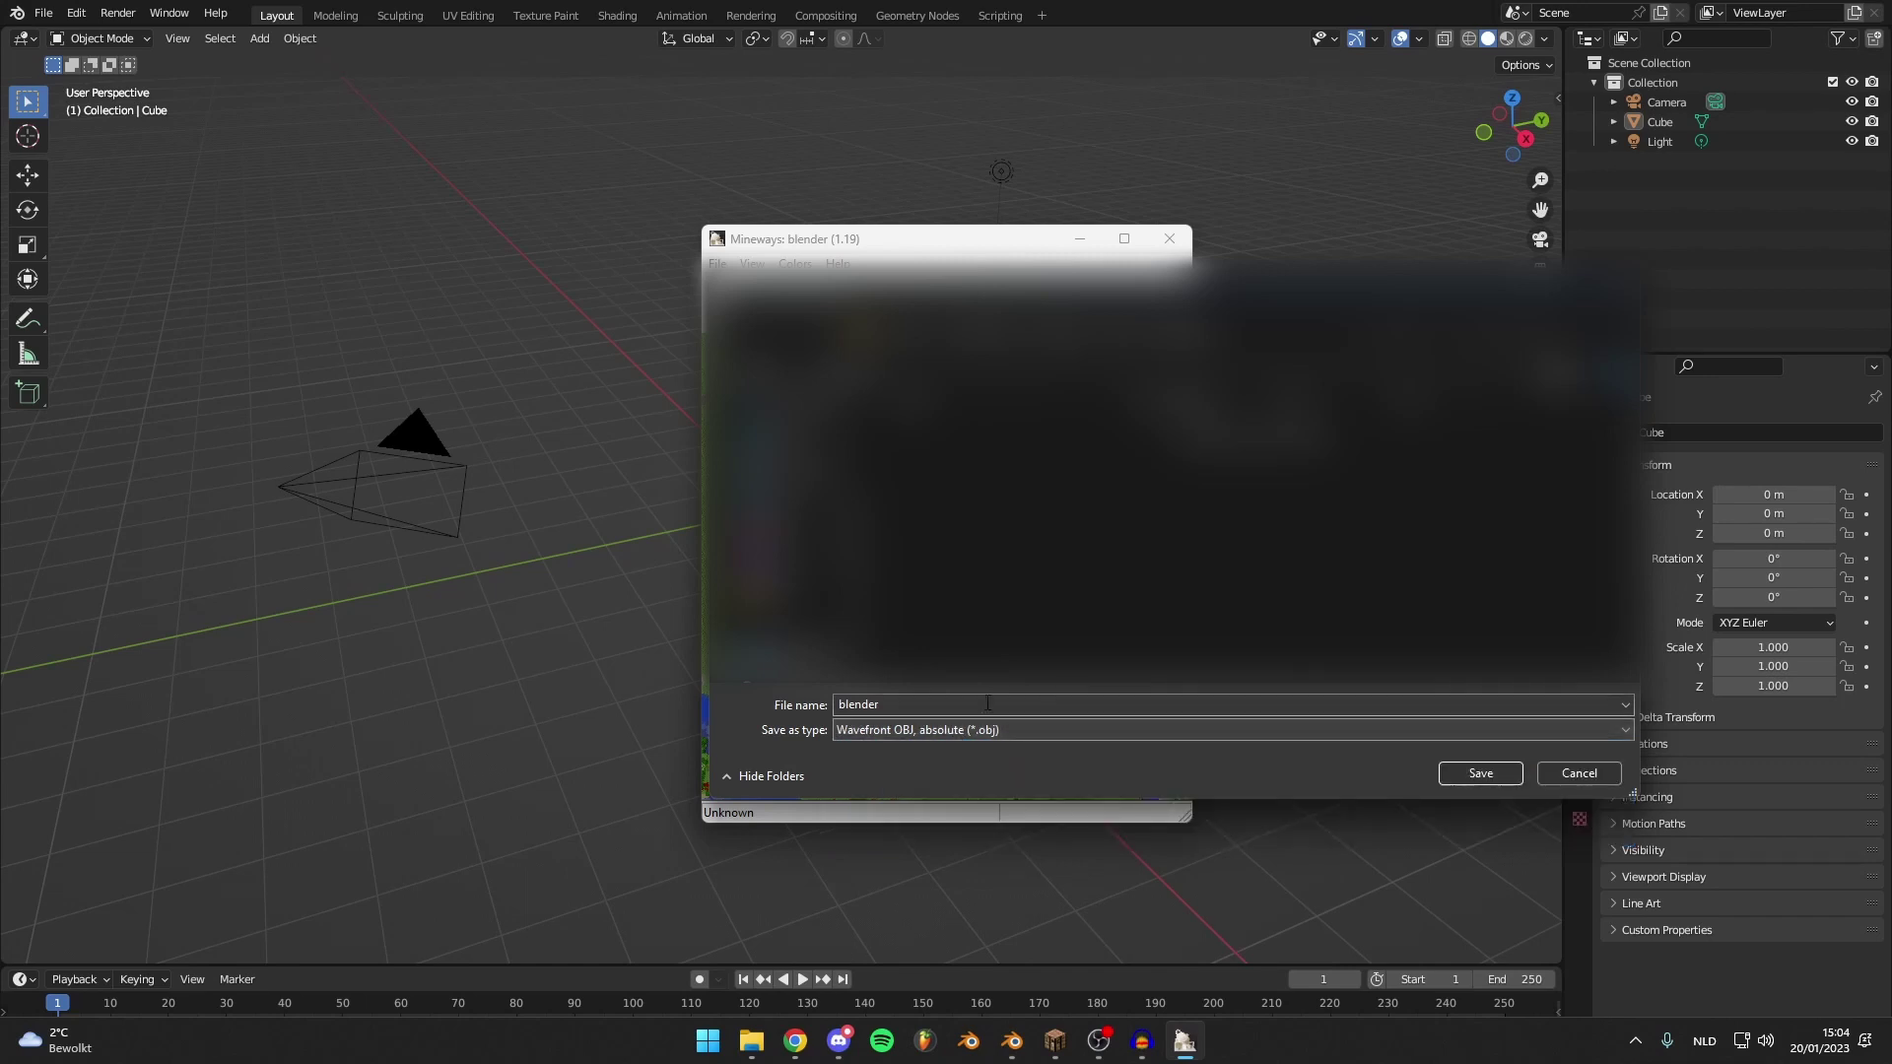
{"action": "left_click", "coordinate": [1478, 774]}
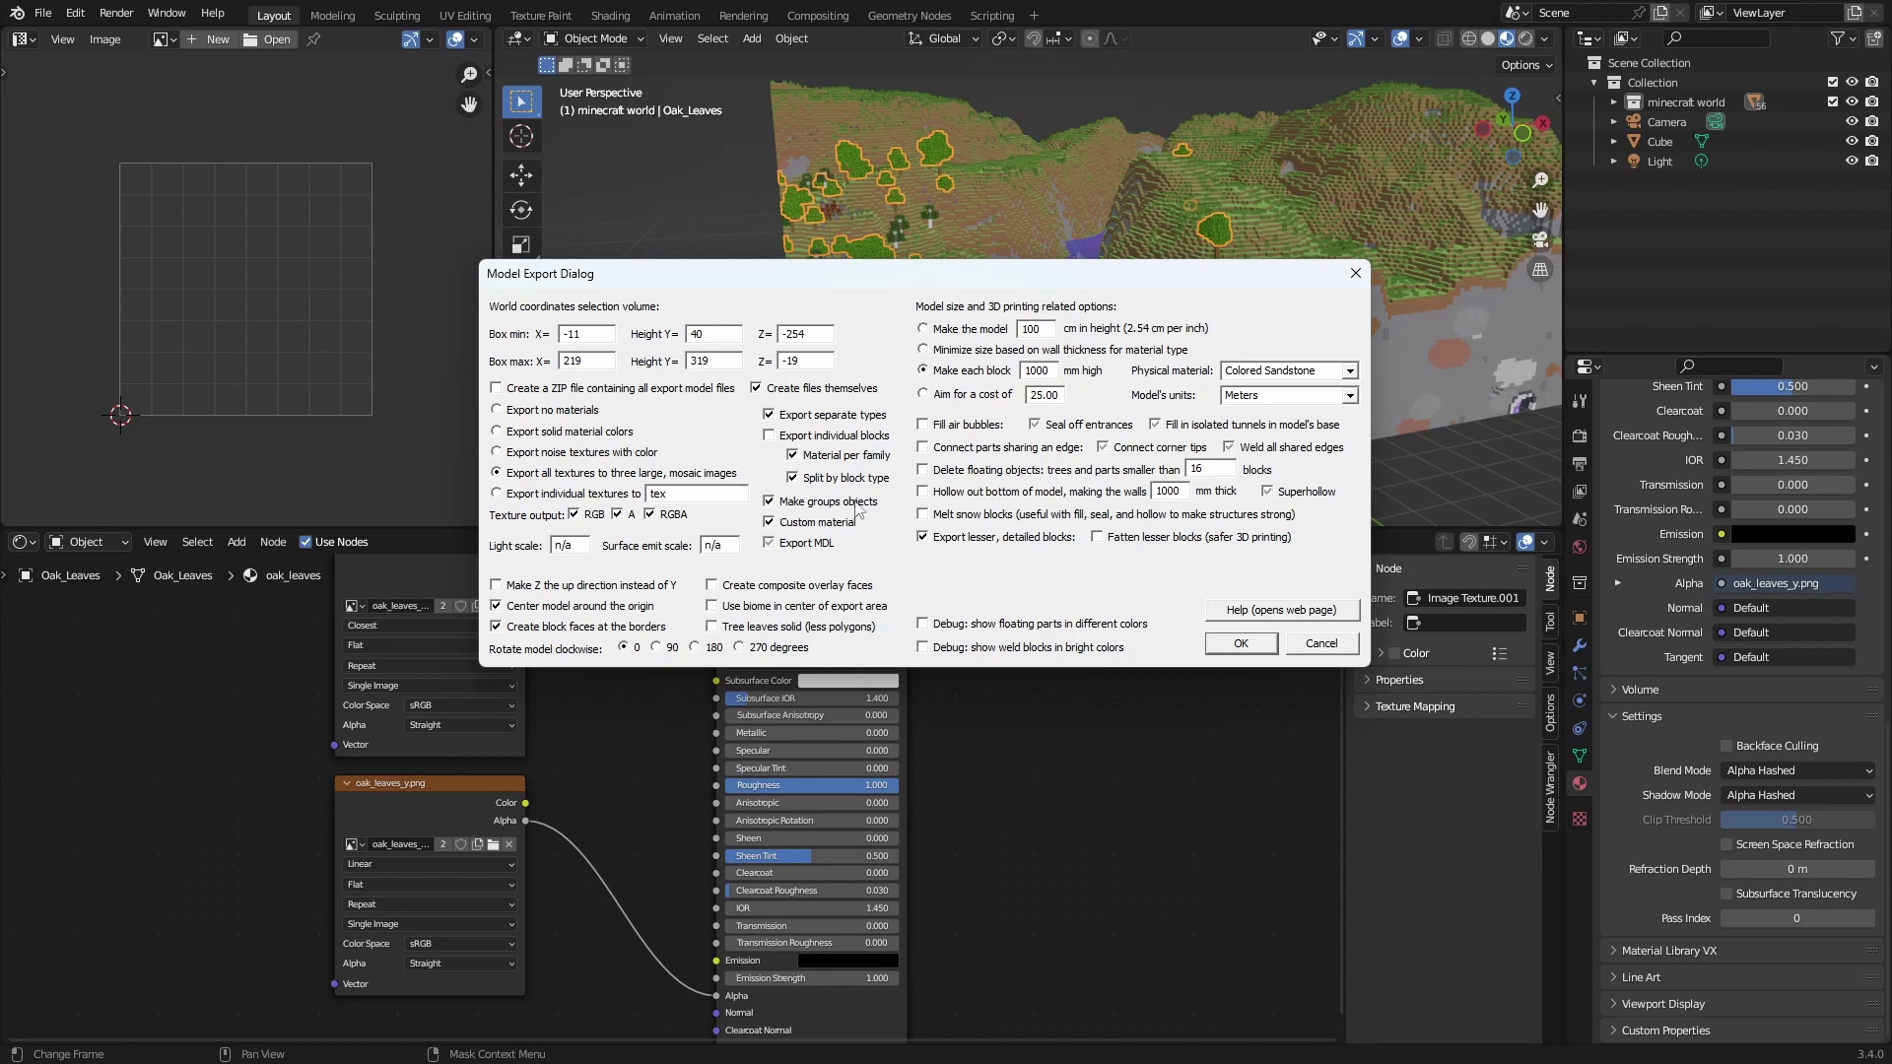
- Run the model export with the current settings and keep export statistics displayed for the session
{"action": "left_click", "coordinate": [1219, 645]}
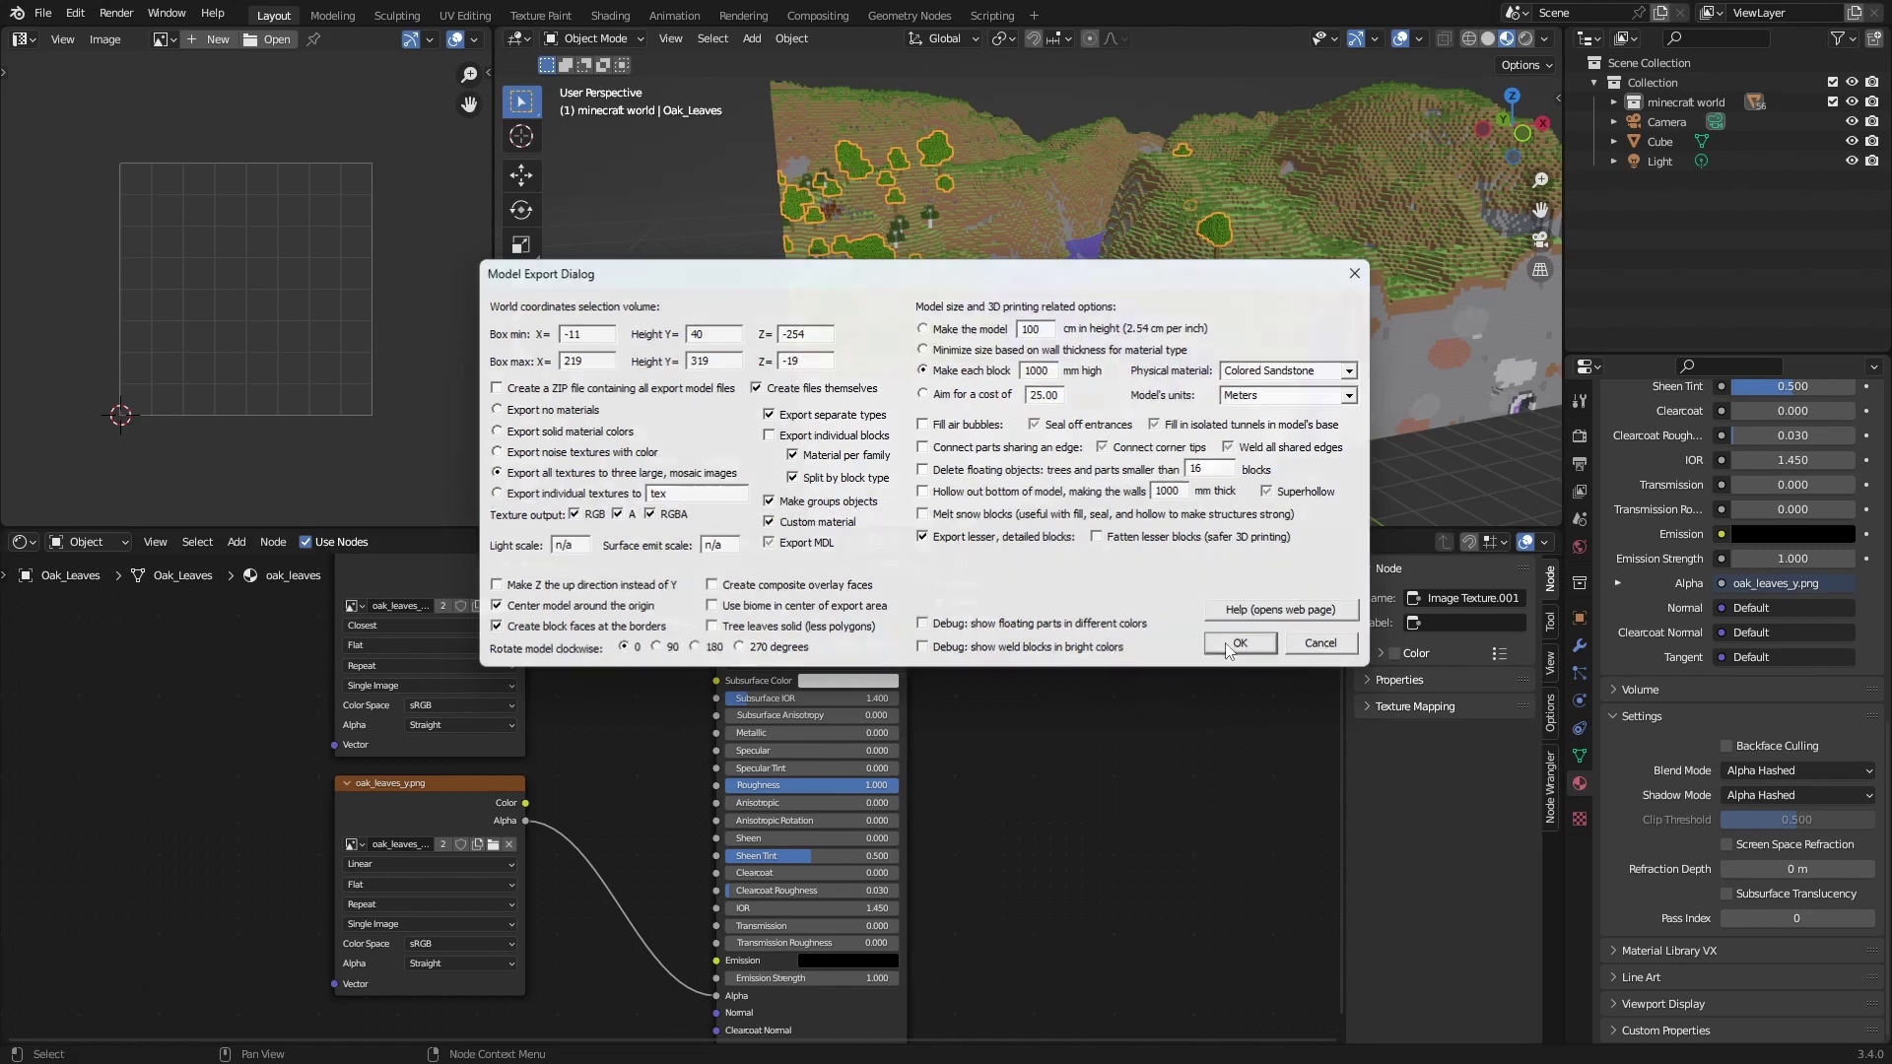
{"action": "left_click", "coordinate": [44, 14]}
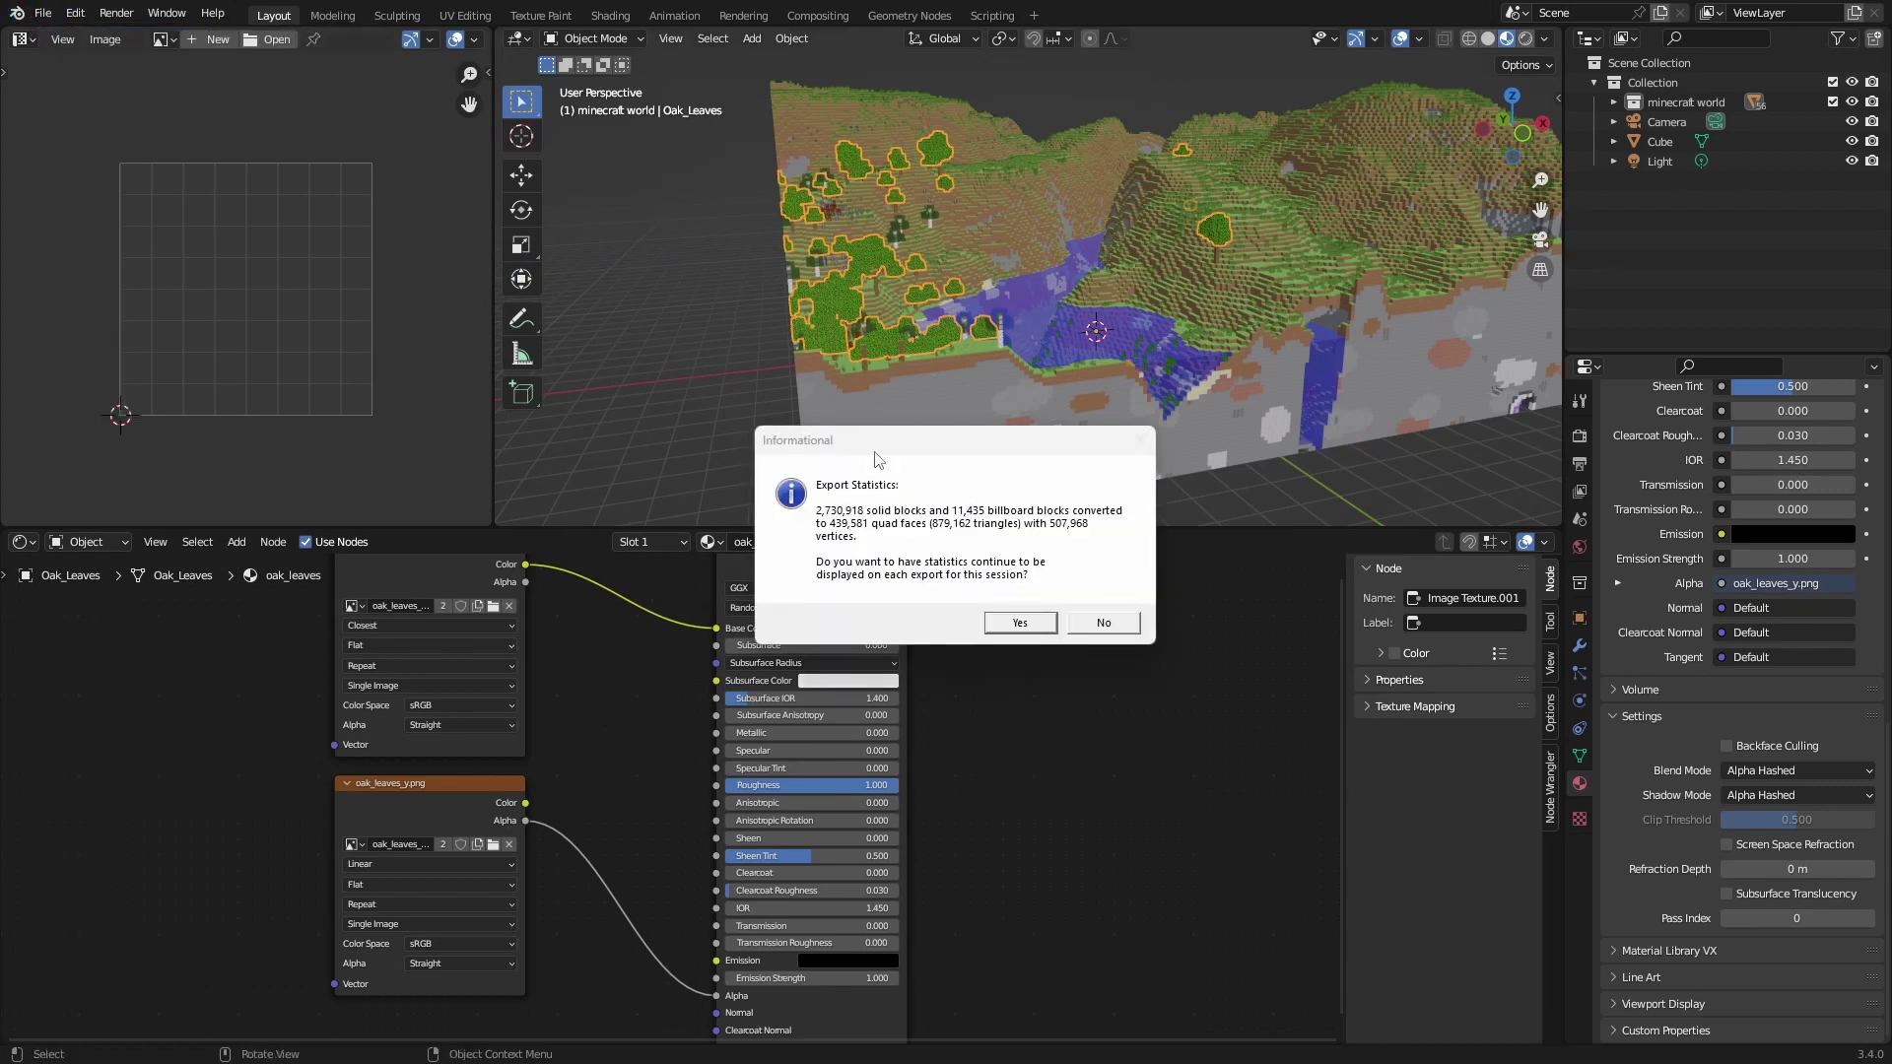
{"action": "left_click", "coordinate": [1020, 623]}
- Start a new General file in Blender, discarding the changes in the open scene
{"action": "left_click", "coordinate": [43, 13]}
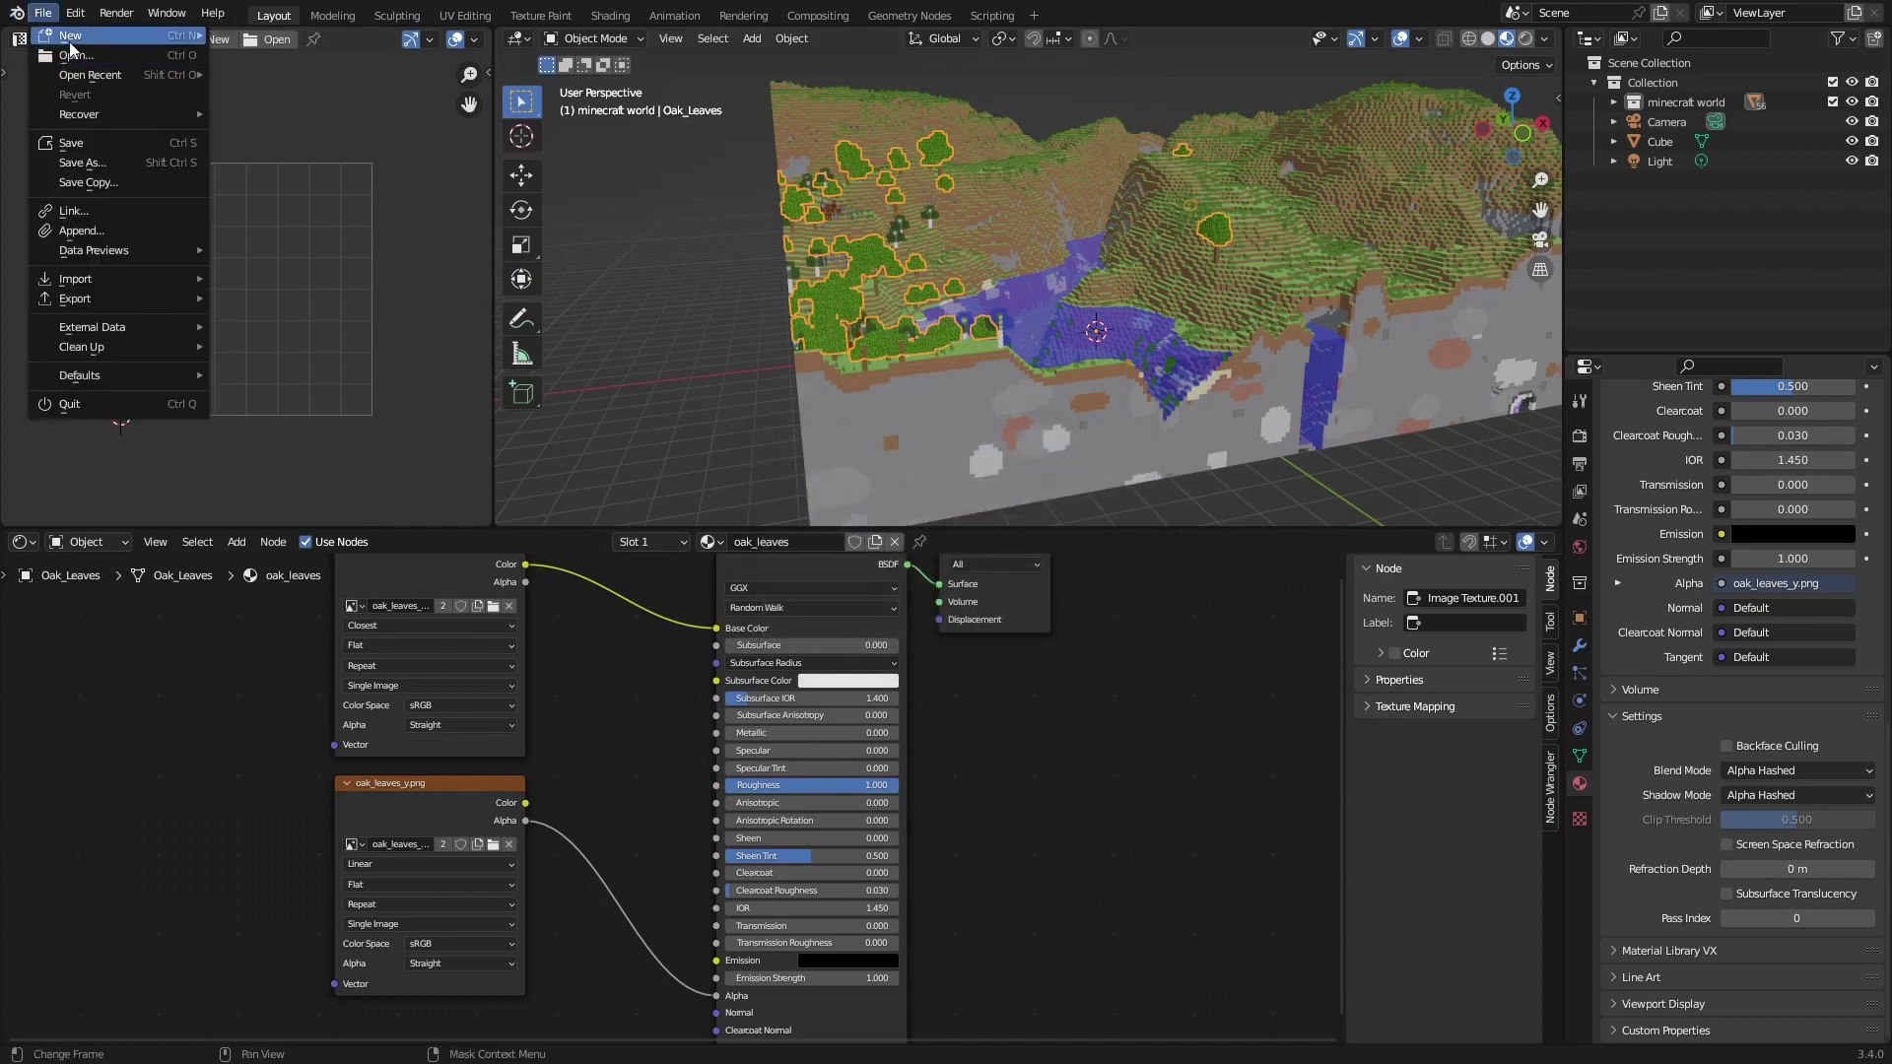
{"action": "mouse_move", "coordinate": [77, 35]}
{"action": "left_click", "coordinate": [337, 50]}
{"action": "left_click", "coordinate": [973, 564]}
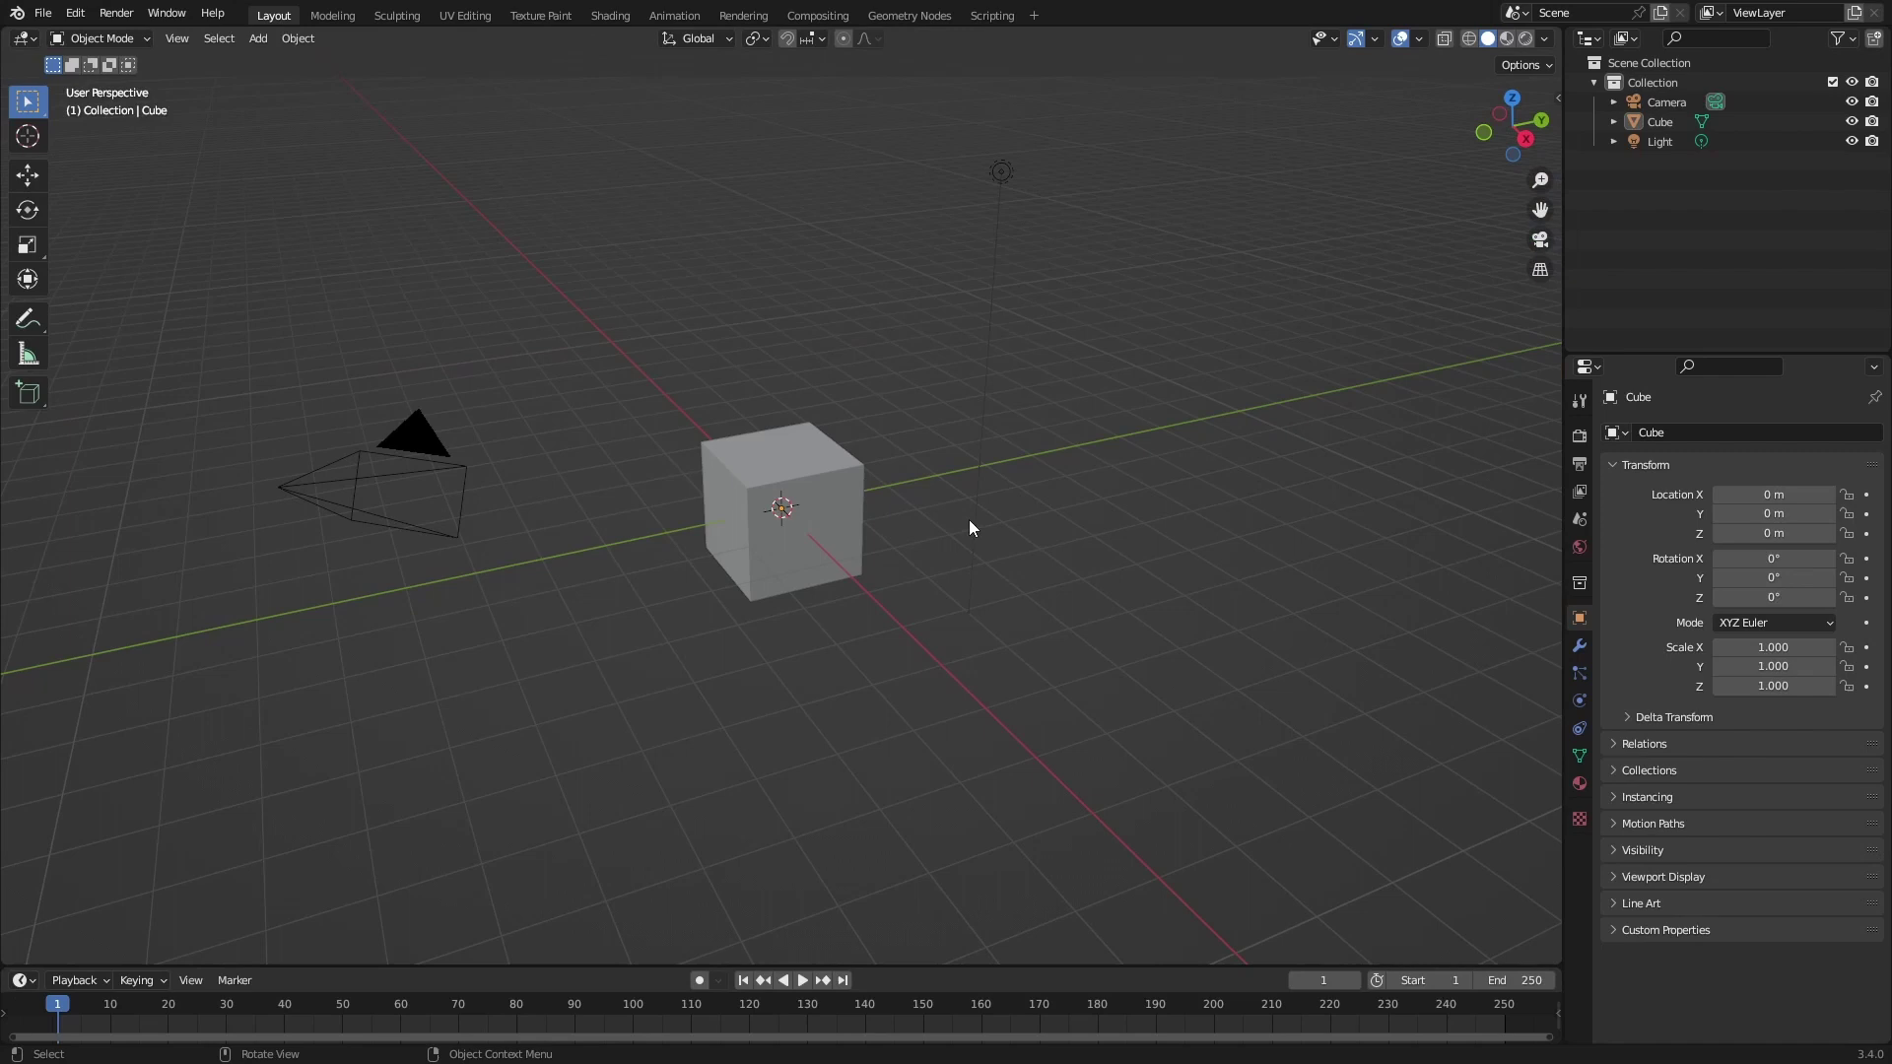
- Import the exported Minecraft world from its export folder as Wavefront (.obj)
{"action": "left_click", "coordinate": [43, 13]}
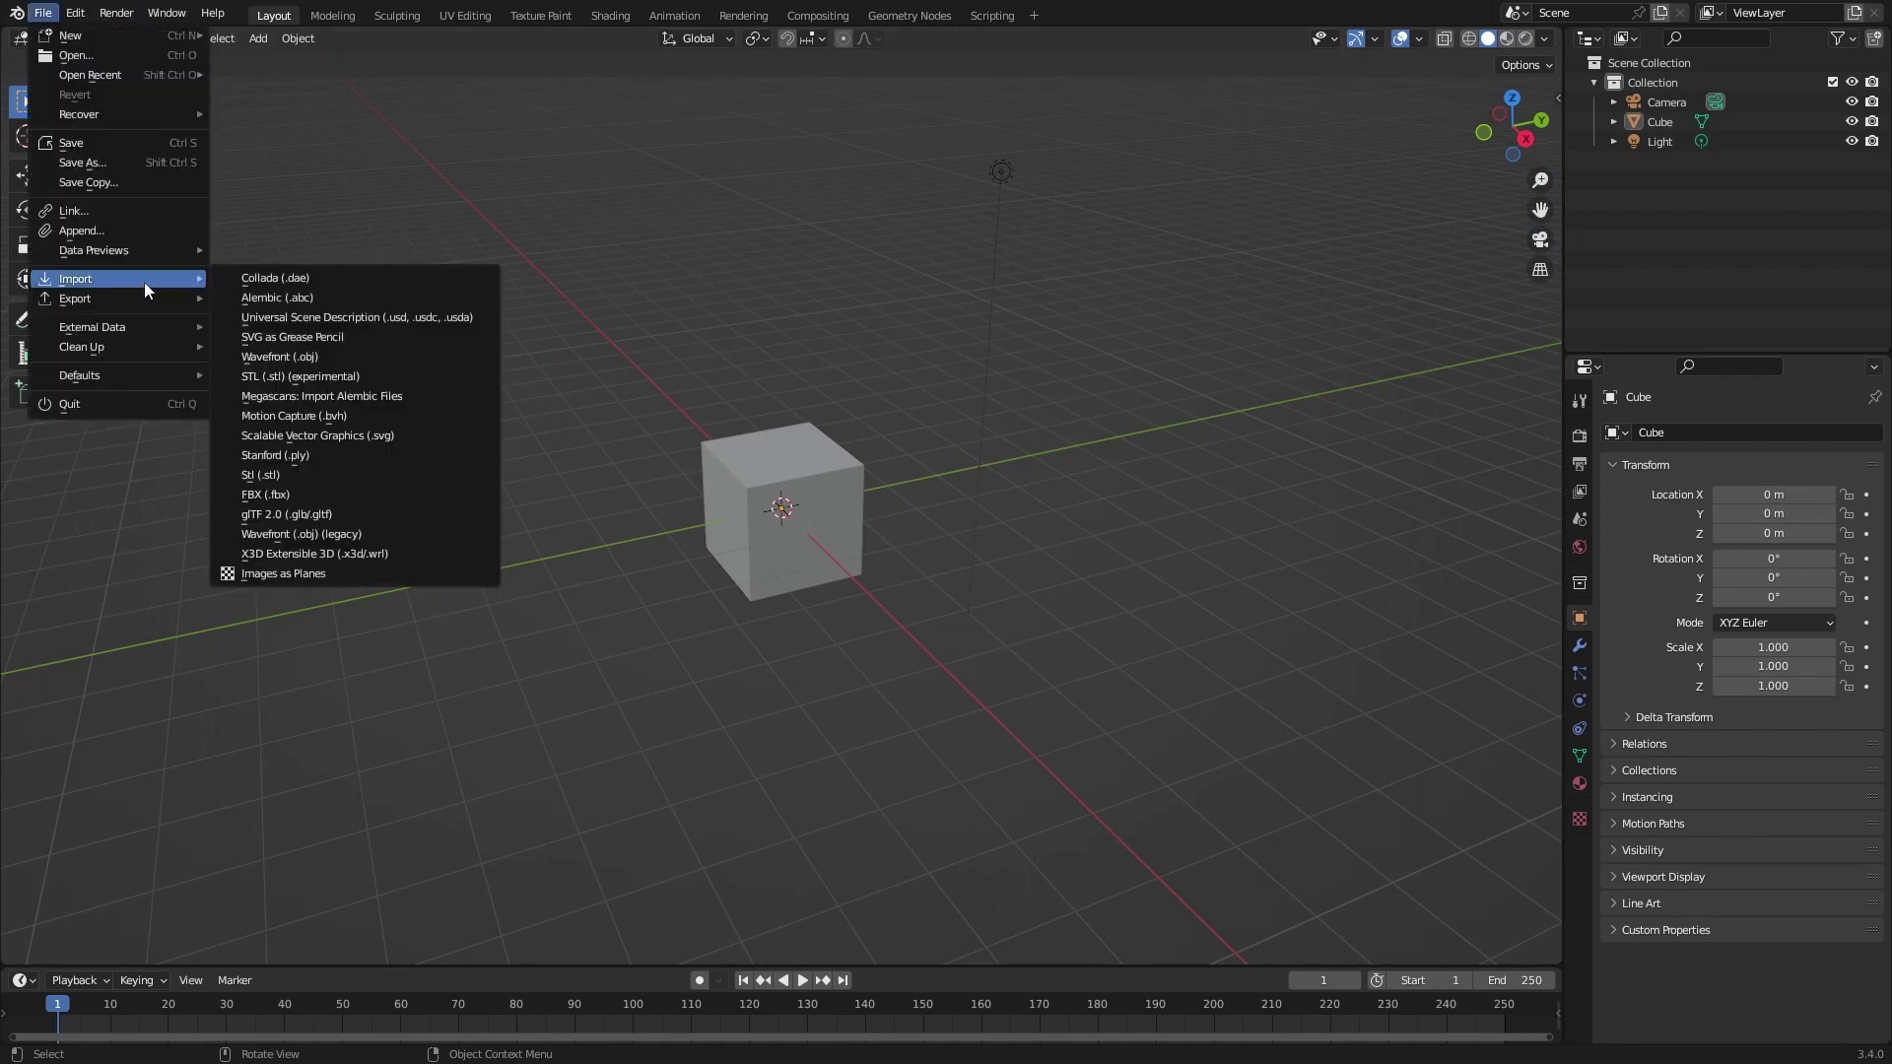
{"action": "mouse_move", "coordinate": [136, 281]}
{"action": "left_click", "coordinate": [286, 351]}
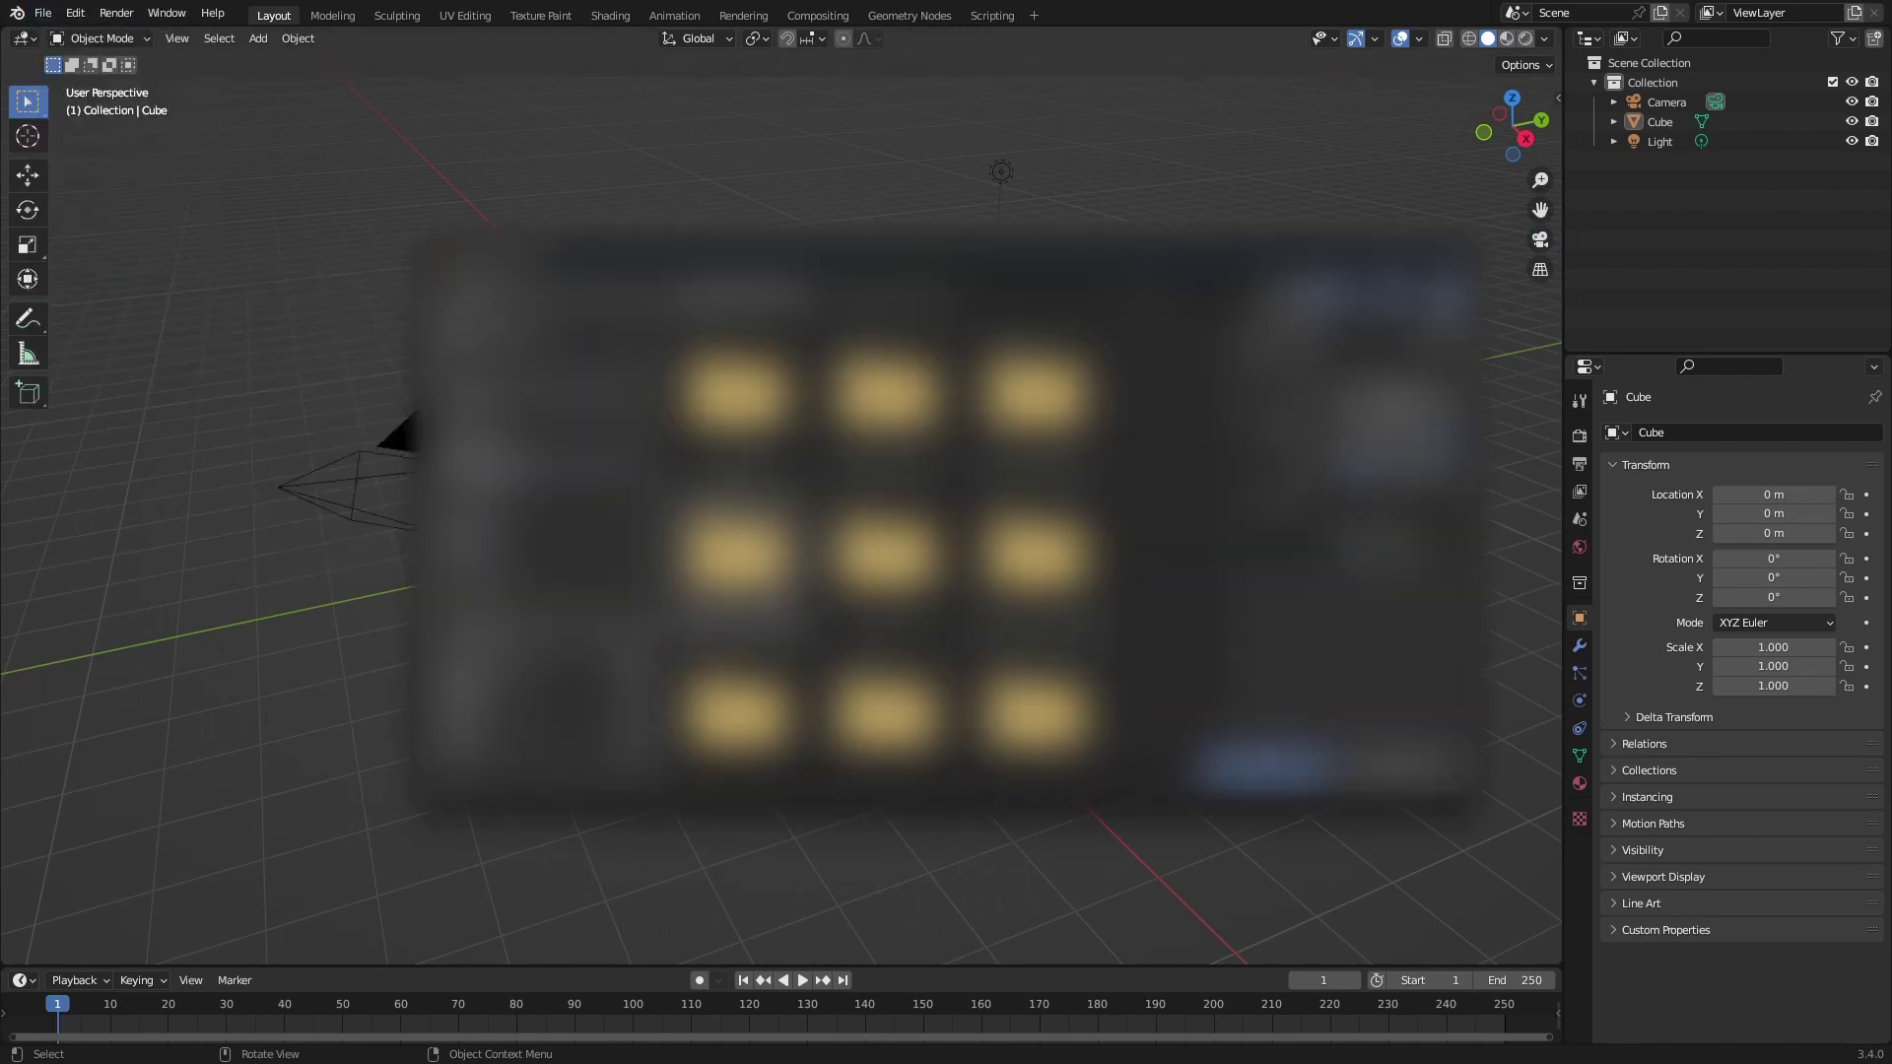
{"action": "double_click", "coordinate": [737, 654]}
{"action": "scroll", "coordinate": [769, 631], "scroll_direction": "down", "scroll_amount": 1}
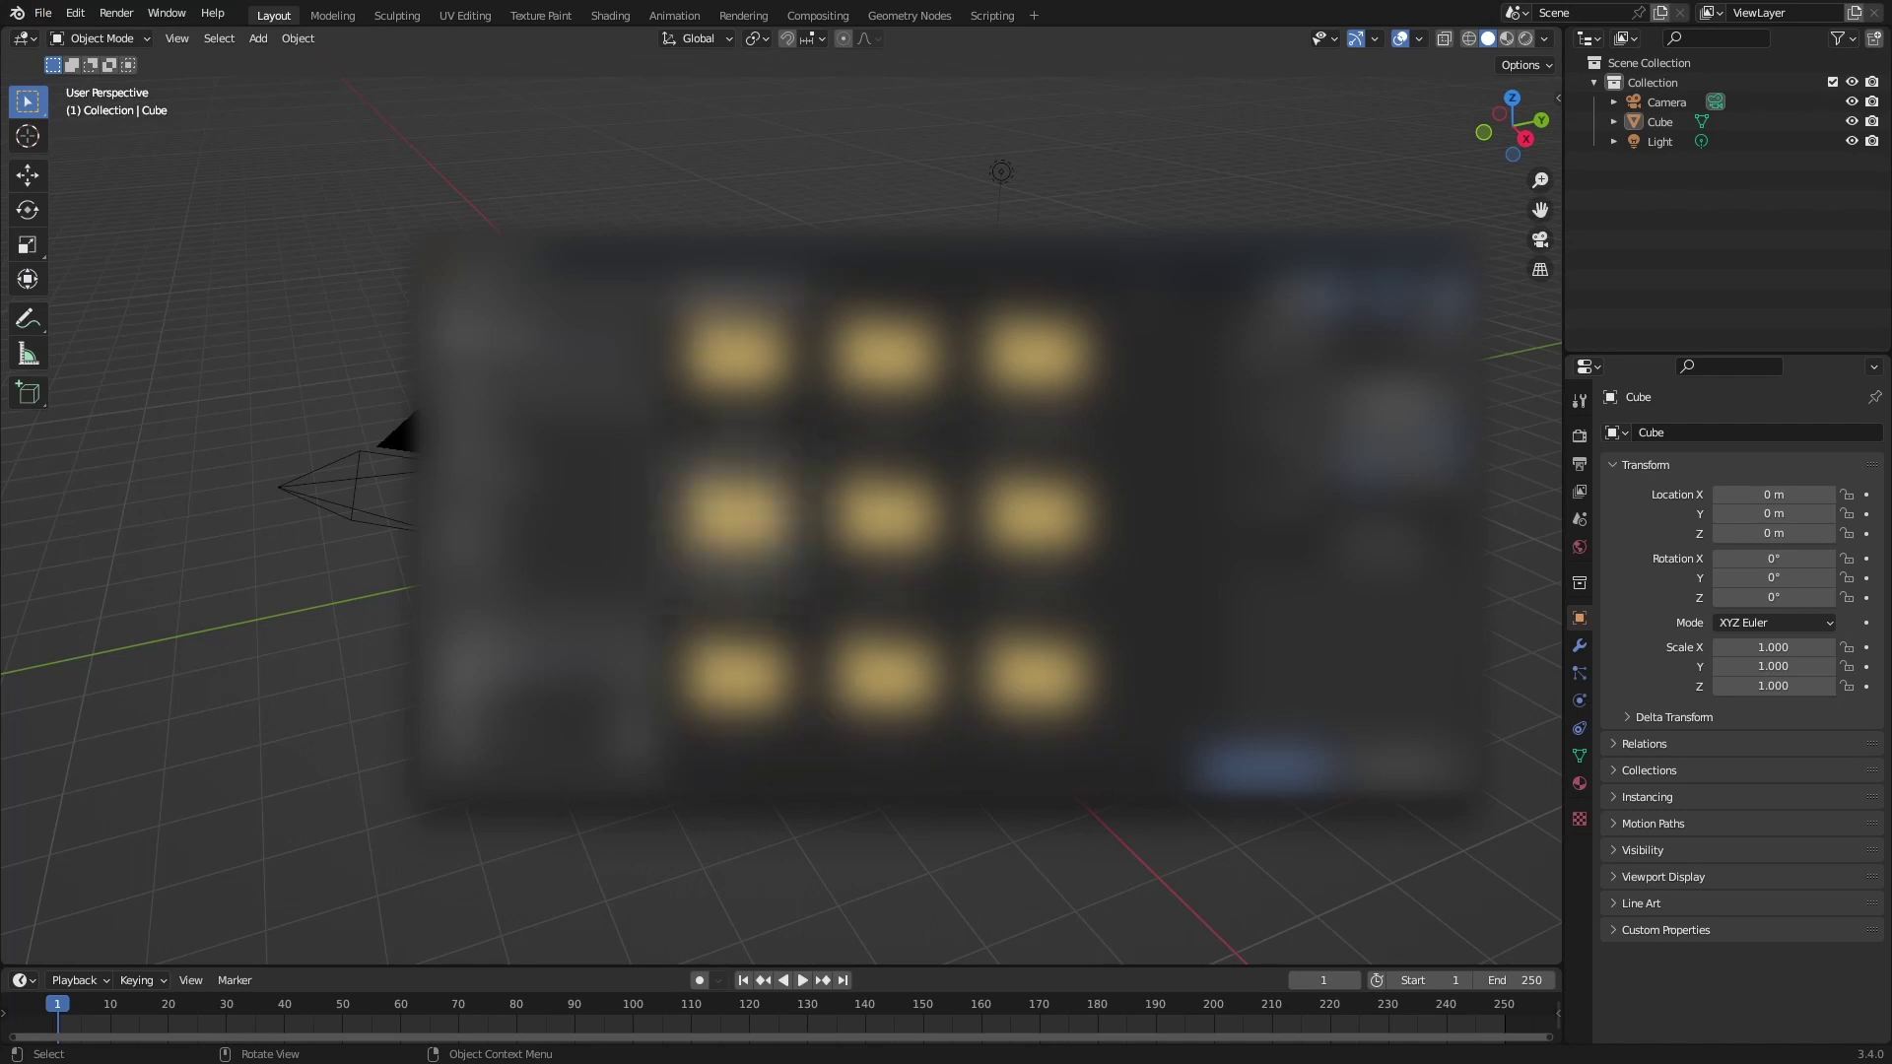
{"action": "double_click", "coordinate": [737, 518]}
{"action": "double_click", "coordinate": [887, 404]}
{"action": "double_click", "coordinate": [884, 557]}
{"action": "double_click", "coordinate": [738, 561]}
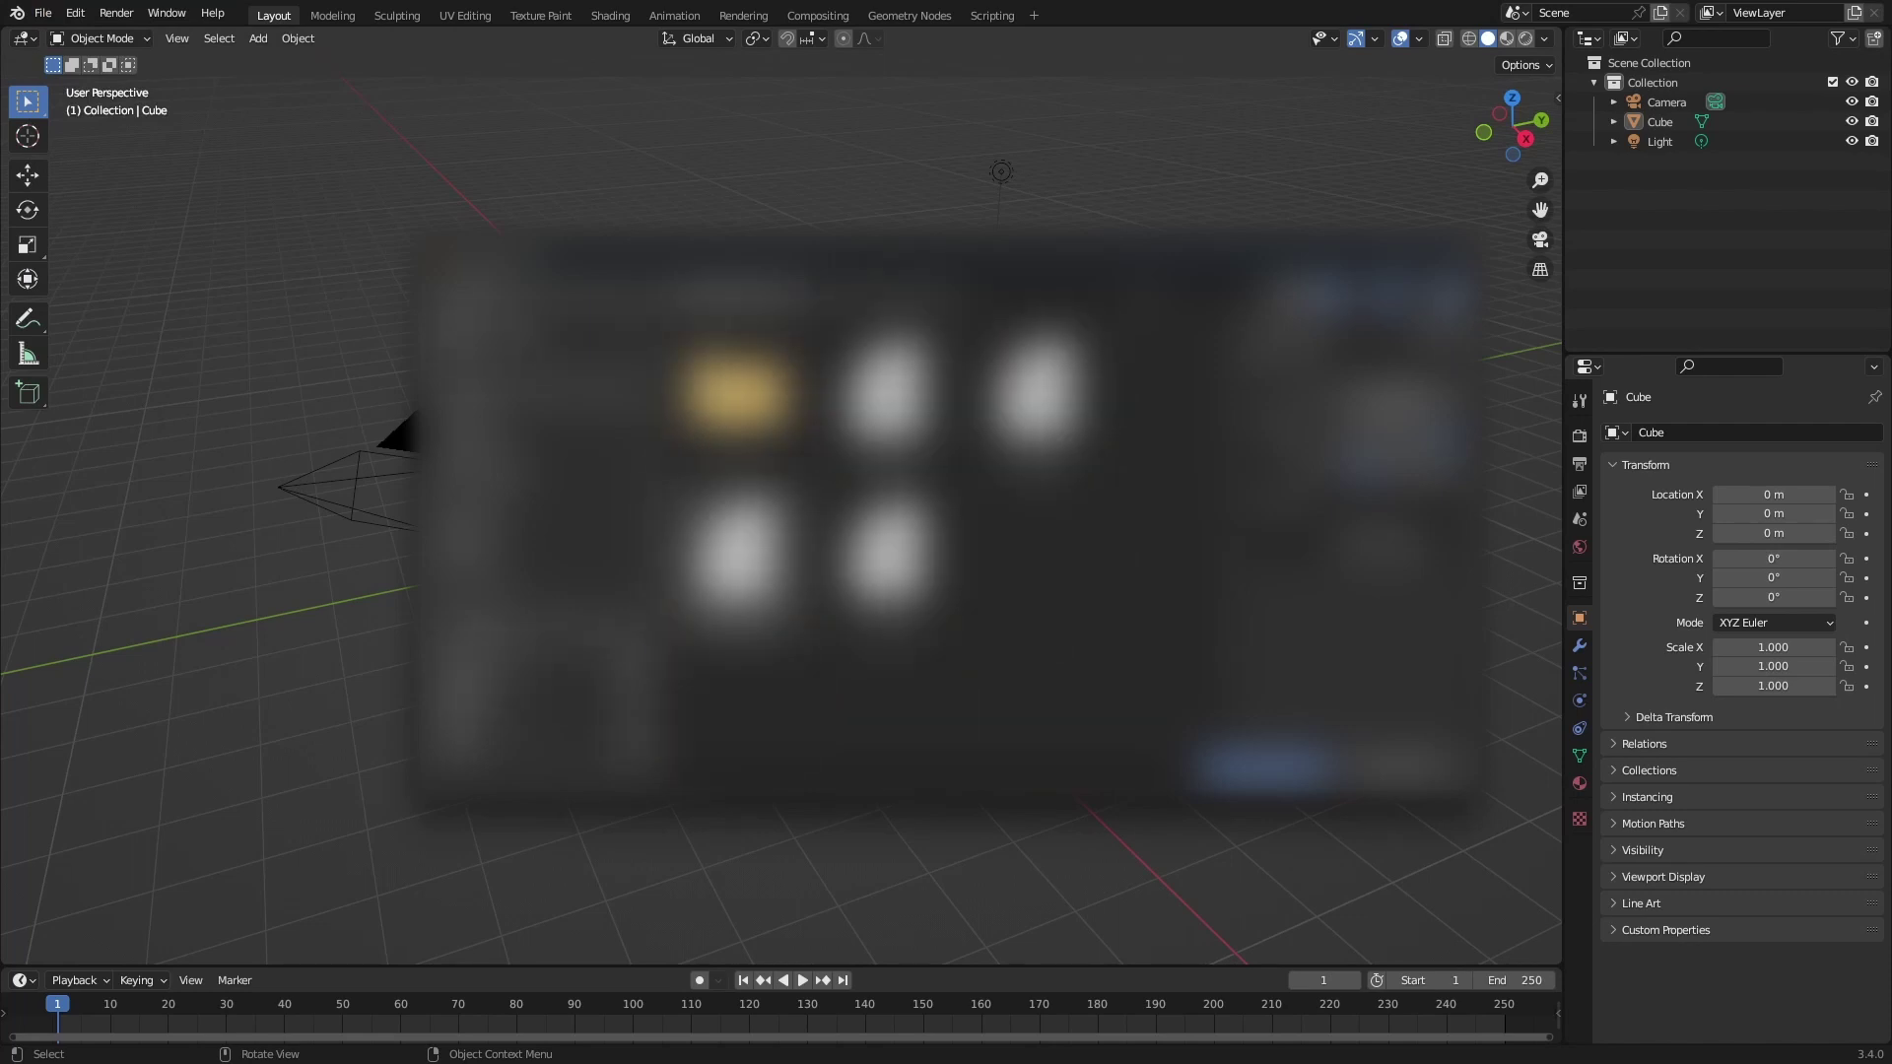
{"action": "left_click_drag", "start_coordinate": [911, 658], "coordinate": [744, 571]}
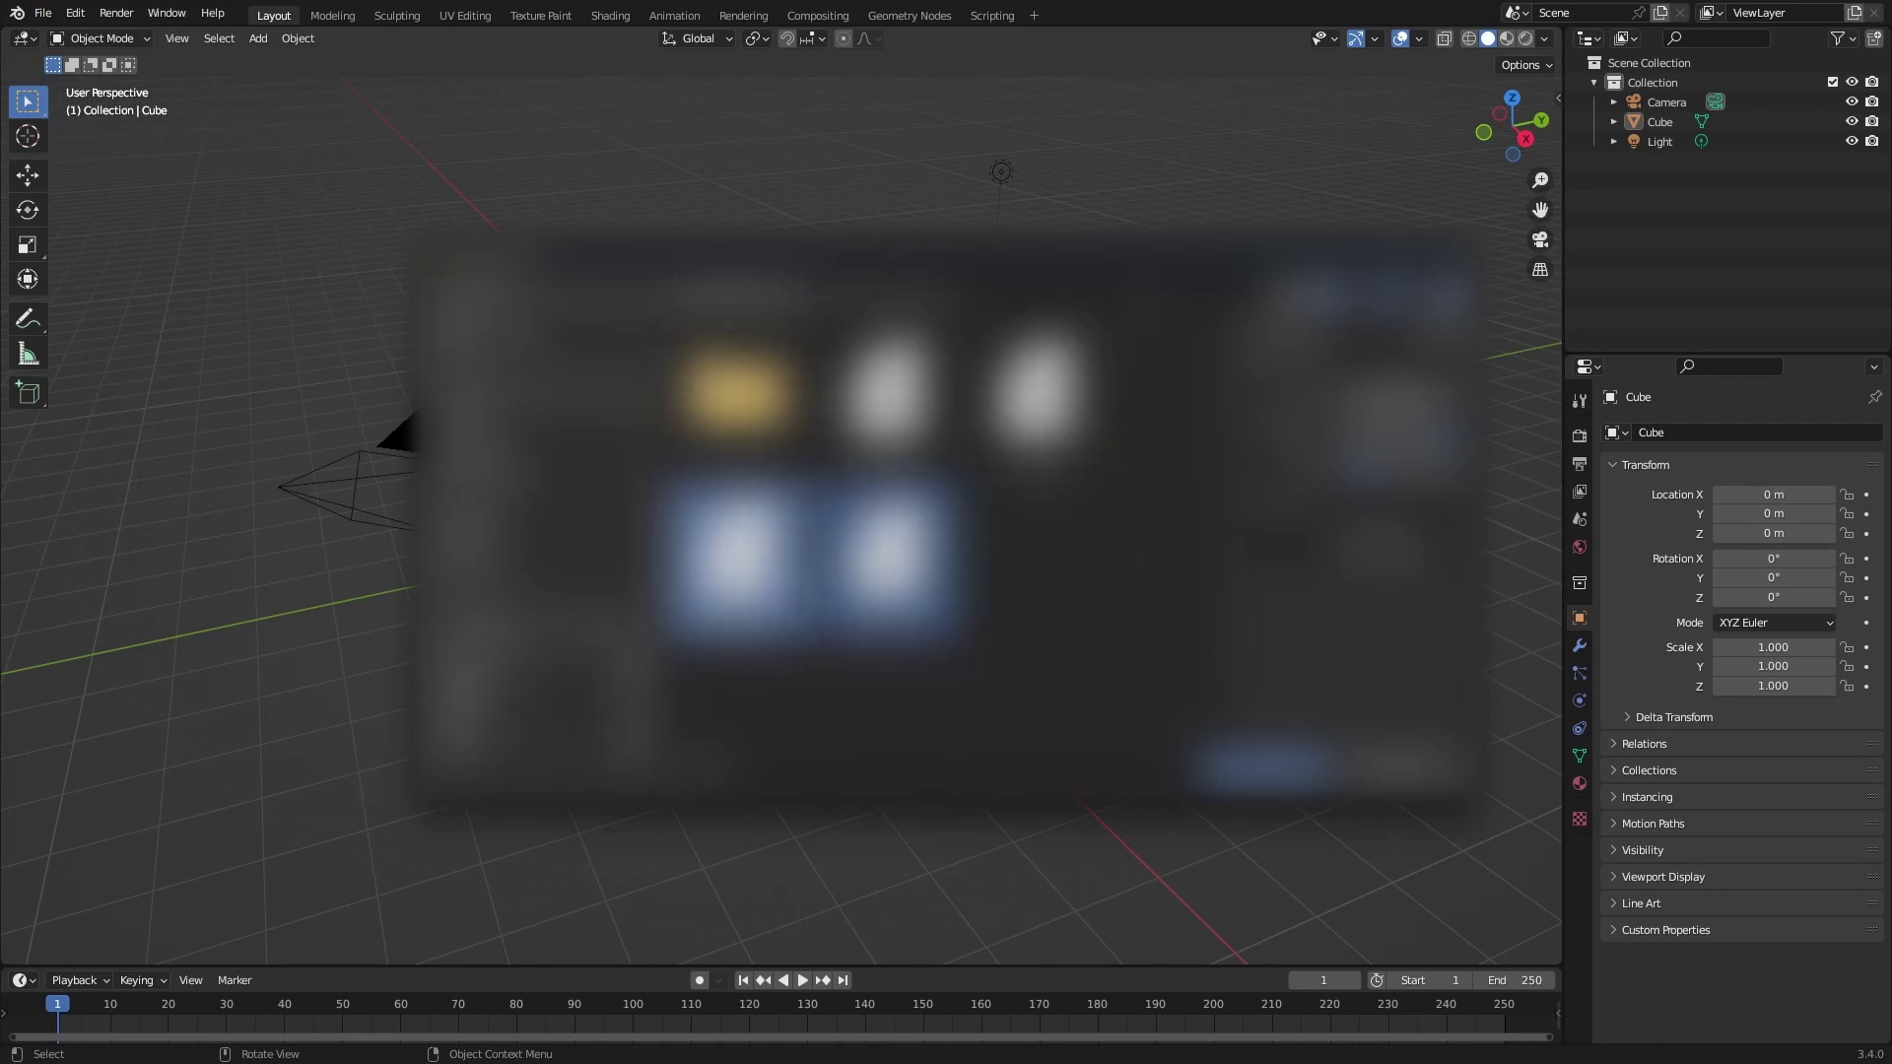
{"action": "left_click", "coordinate": [1230, 753]}
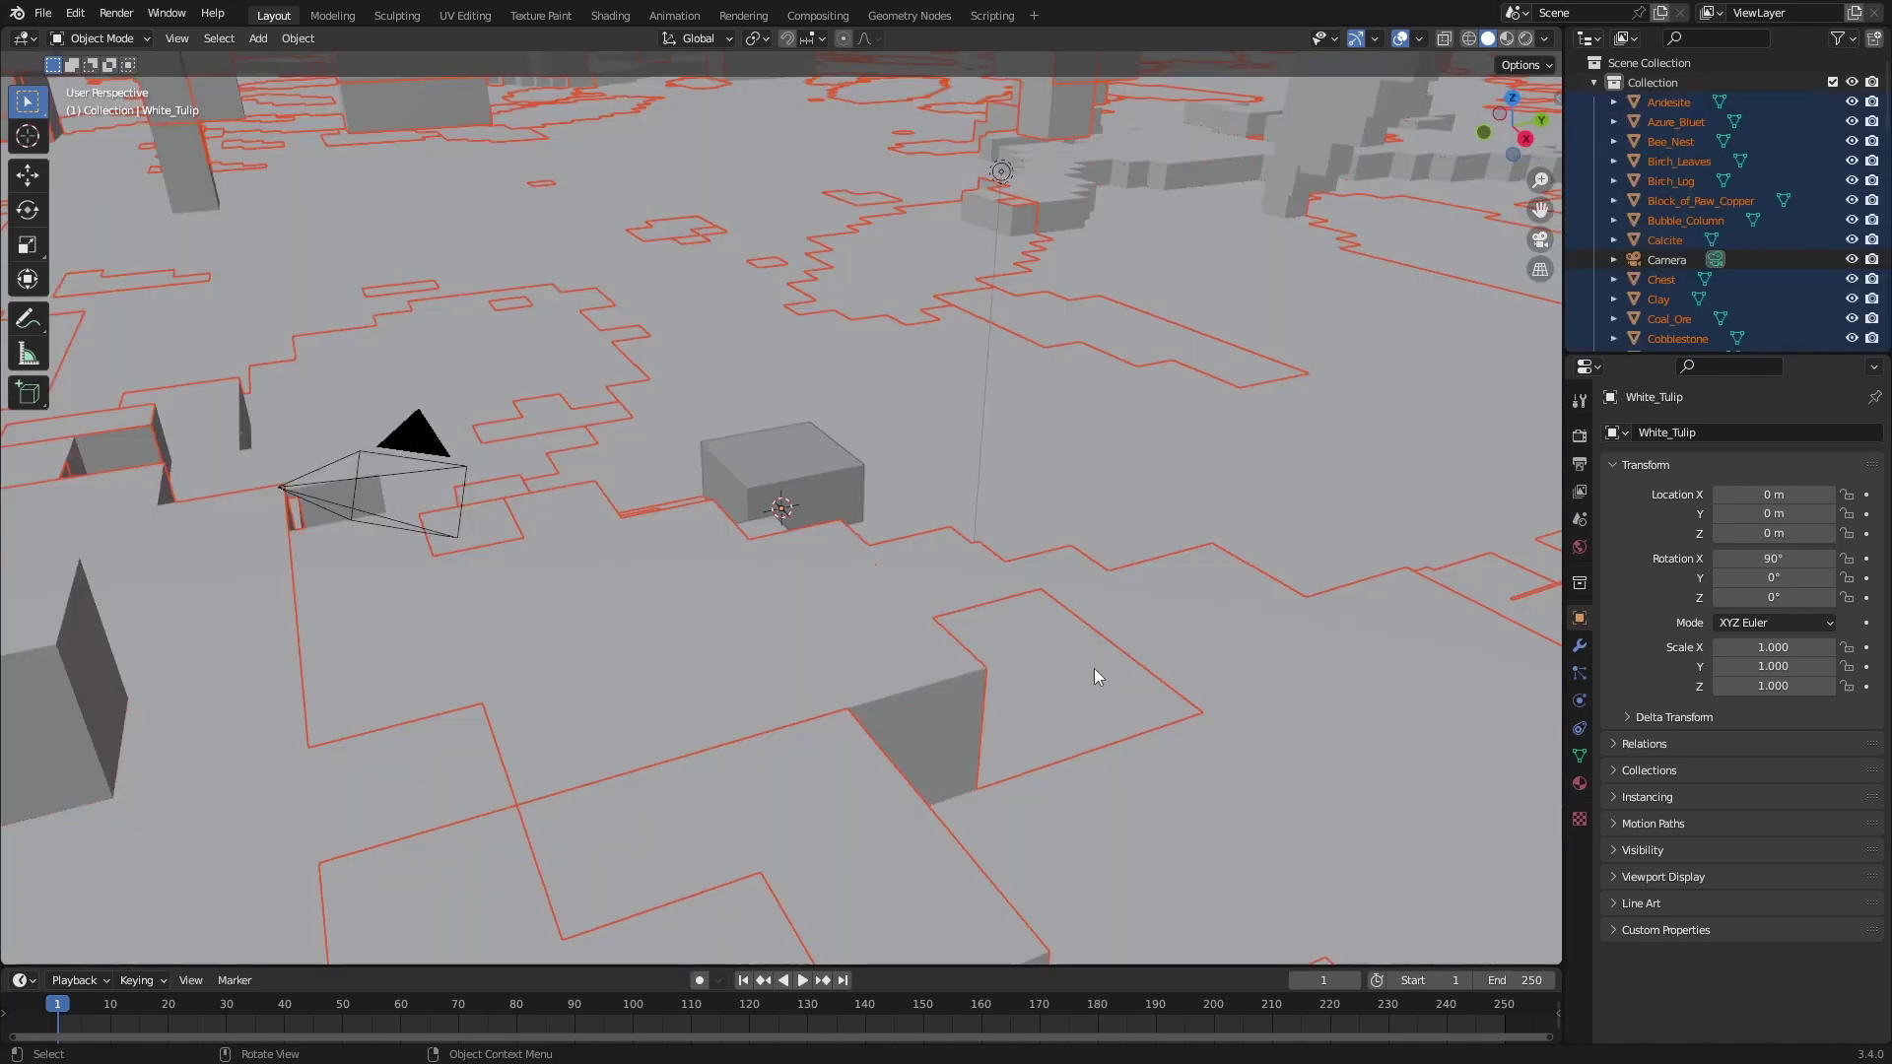
- Move the imported objects into a new collection named Collection 2 and nest it inside Collection
{"action": "key", "text": "m"}
{"action": "left_click", "coordinate": [970, 603]}
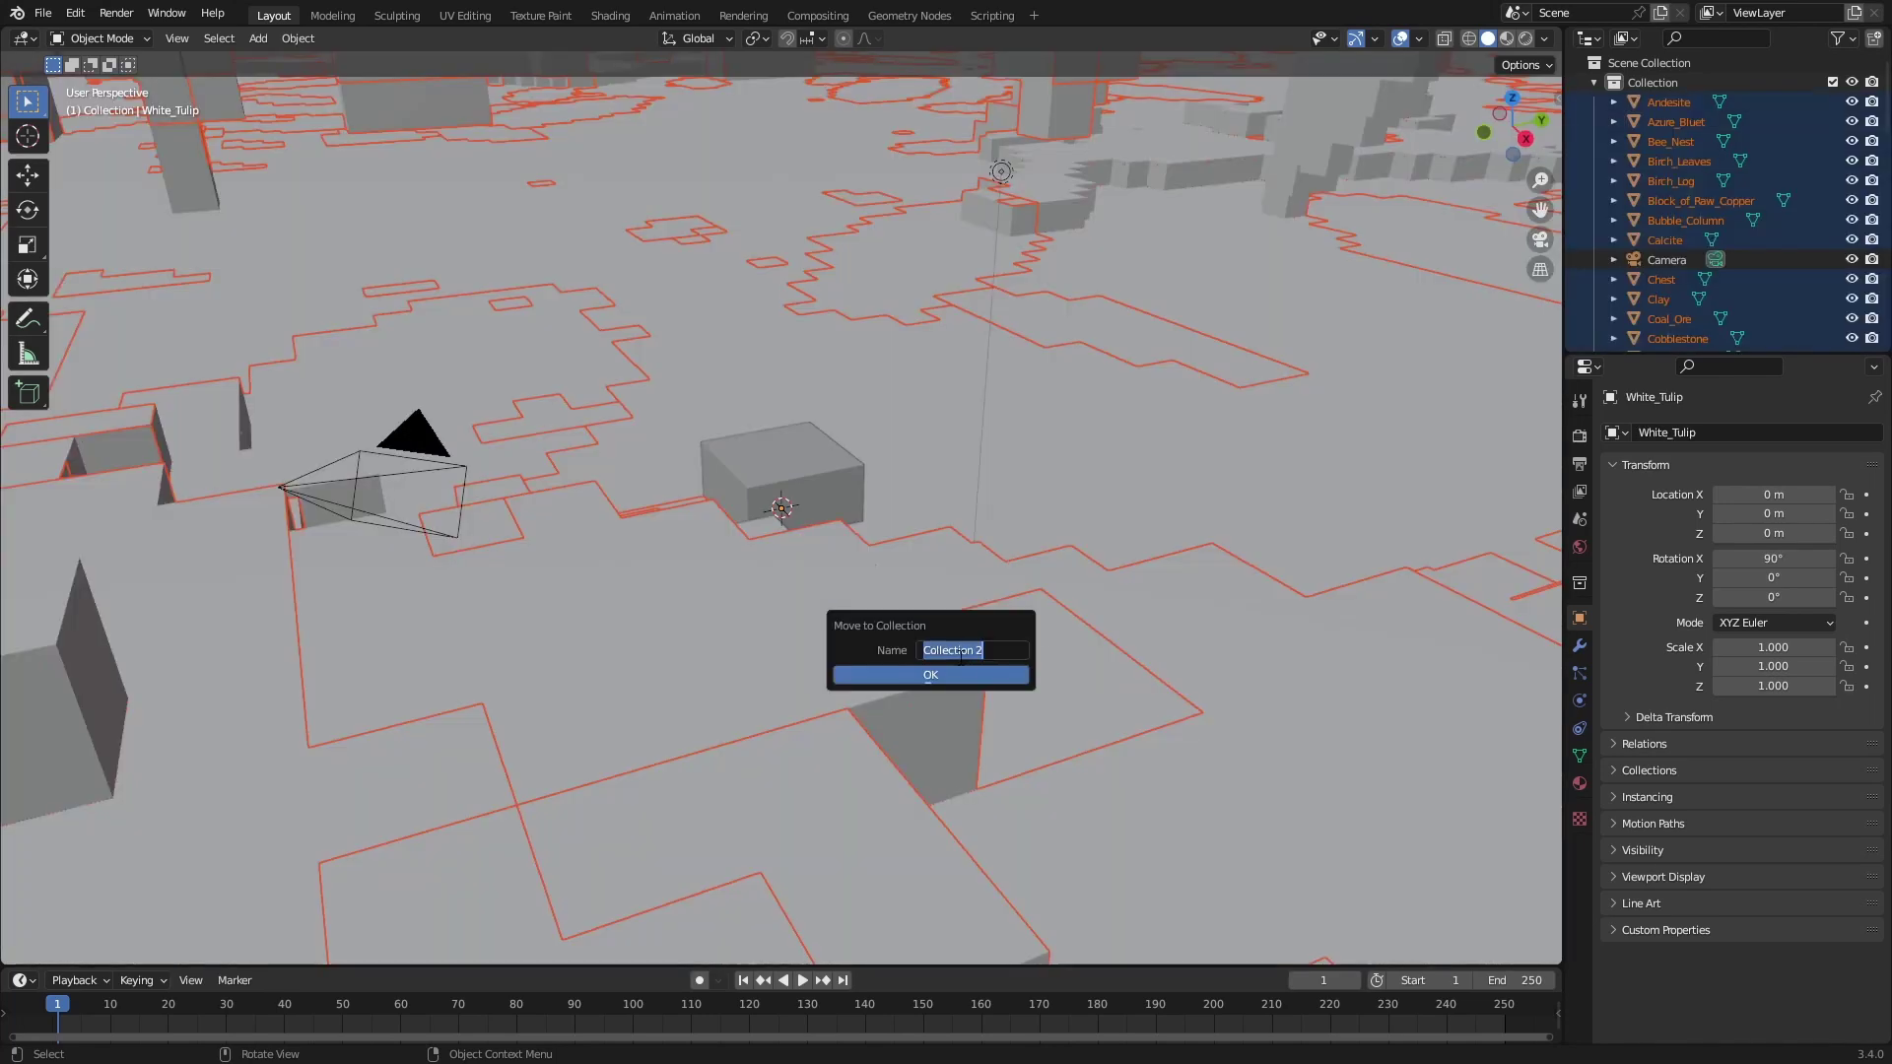
{"action": "left_click", "coordinate": [930, 674]}
{"action": "left_click_drag", "start_coordinate": [1633, 163], "coordinate": [1689, 99]}
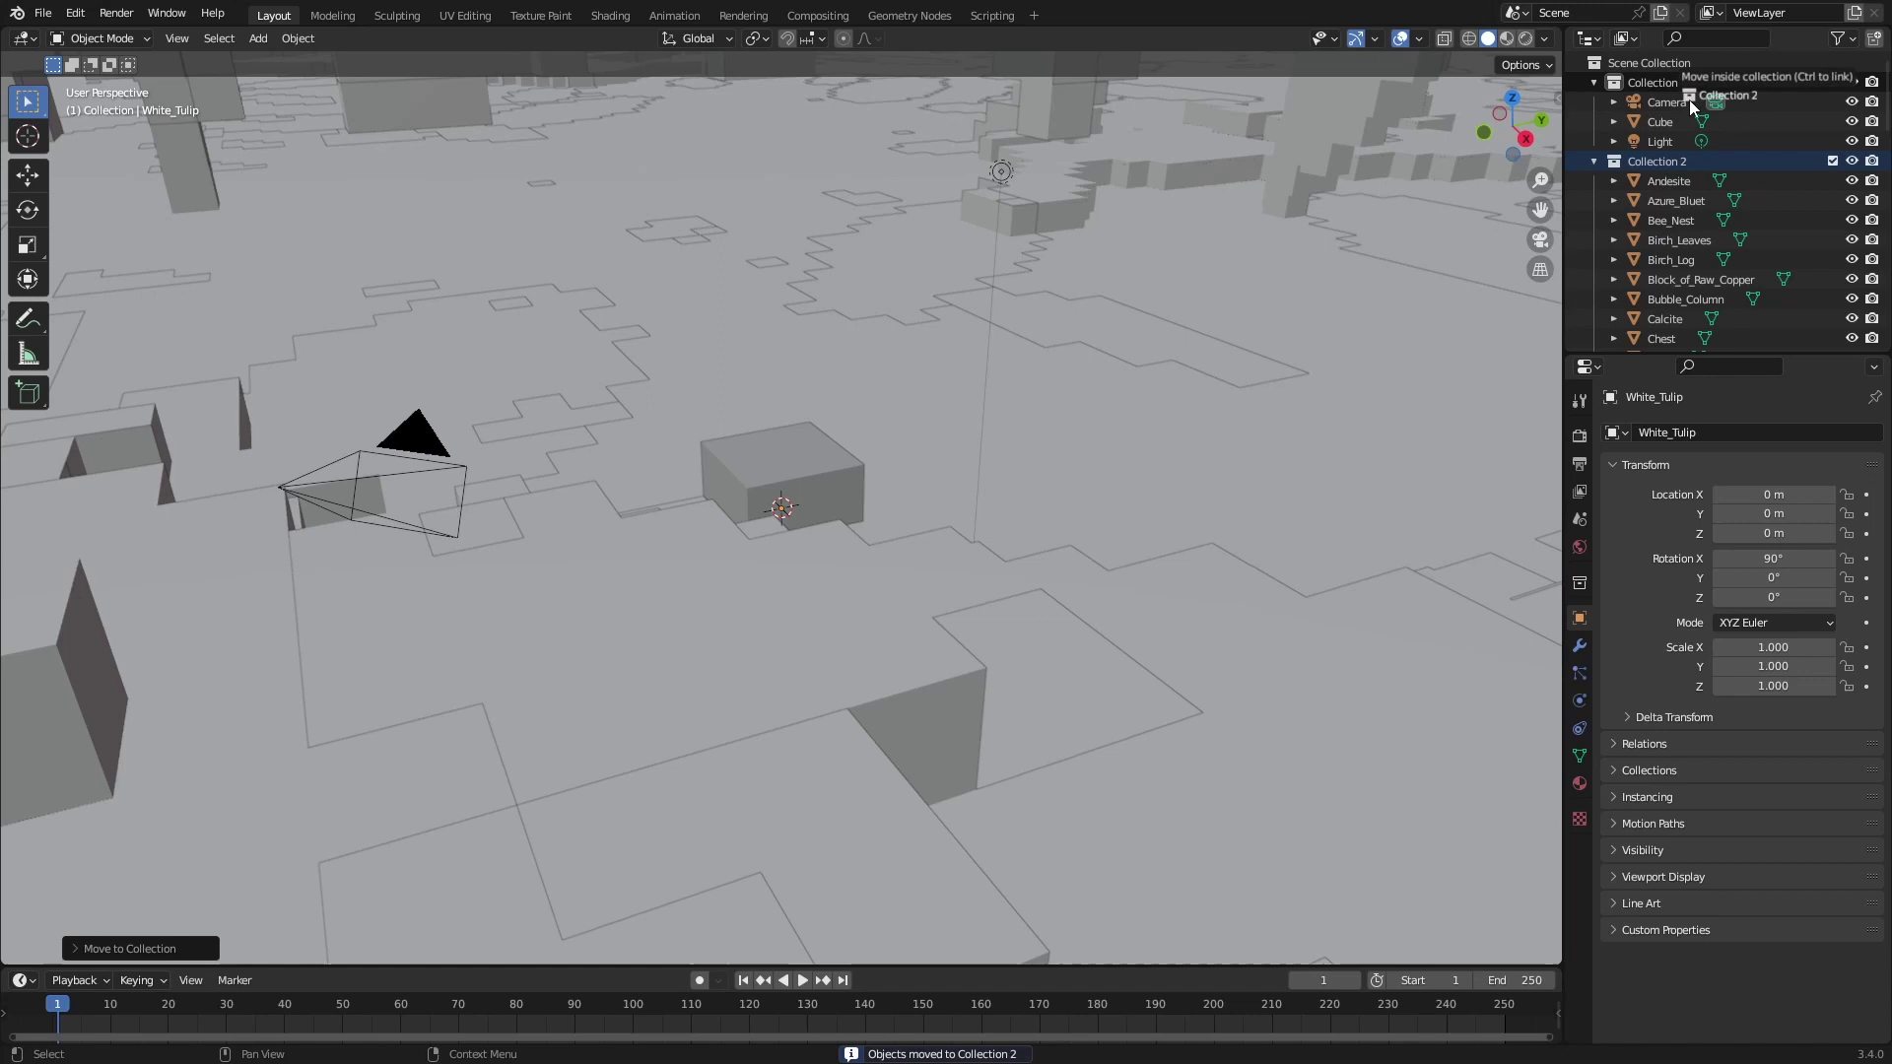
{"action": "left_click_drag", "start_coordinate": [1689, 98], "coordinate": [1689, 99]}
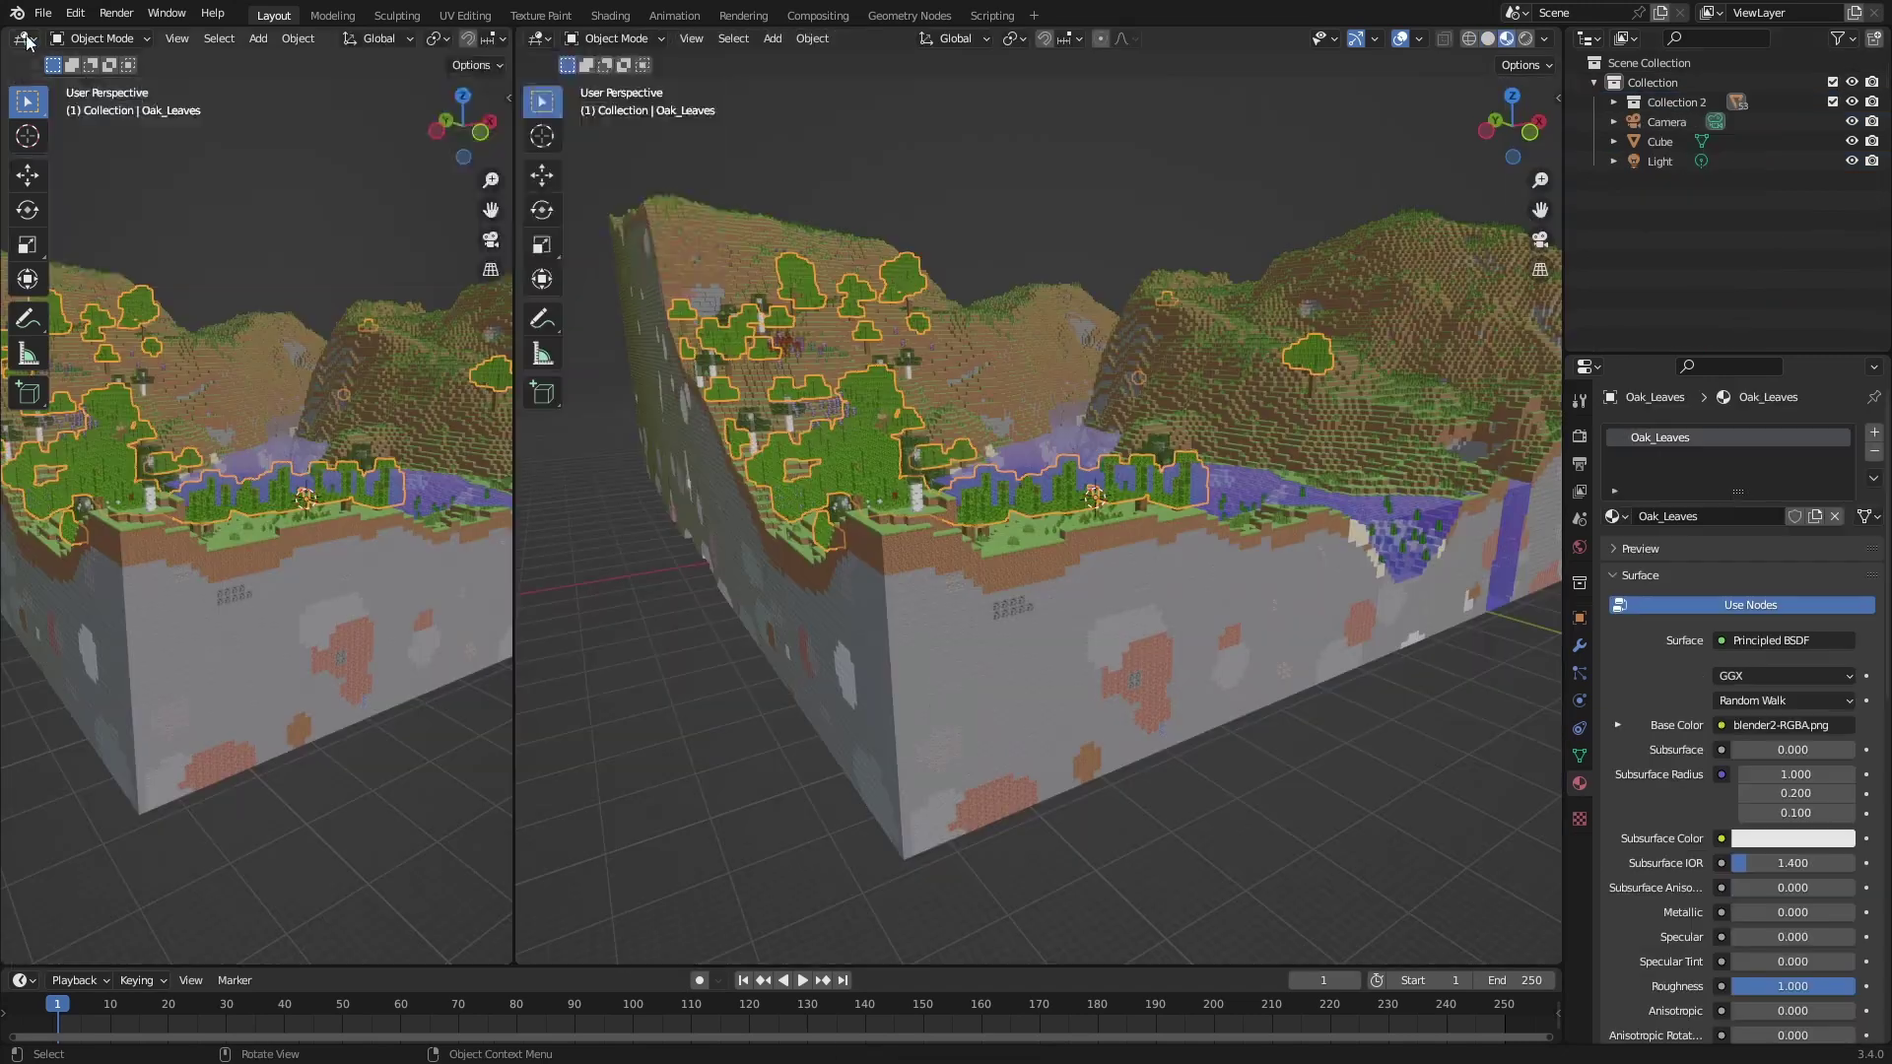
- Turn the extra area beside the 3D viewport into a UV Editor showing blender2-RGBA.png
{"action": "left_click", "coordinate": [21, 39]}
{"action": "left_click", "coordinate": [158, 115]}
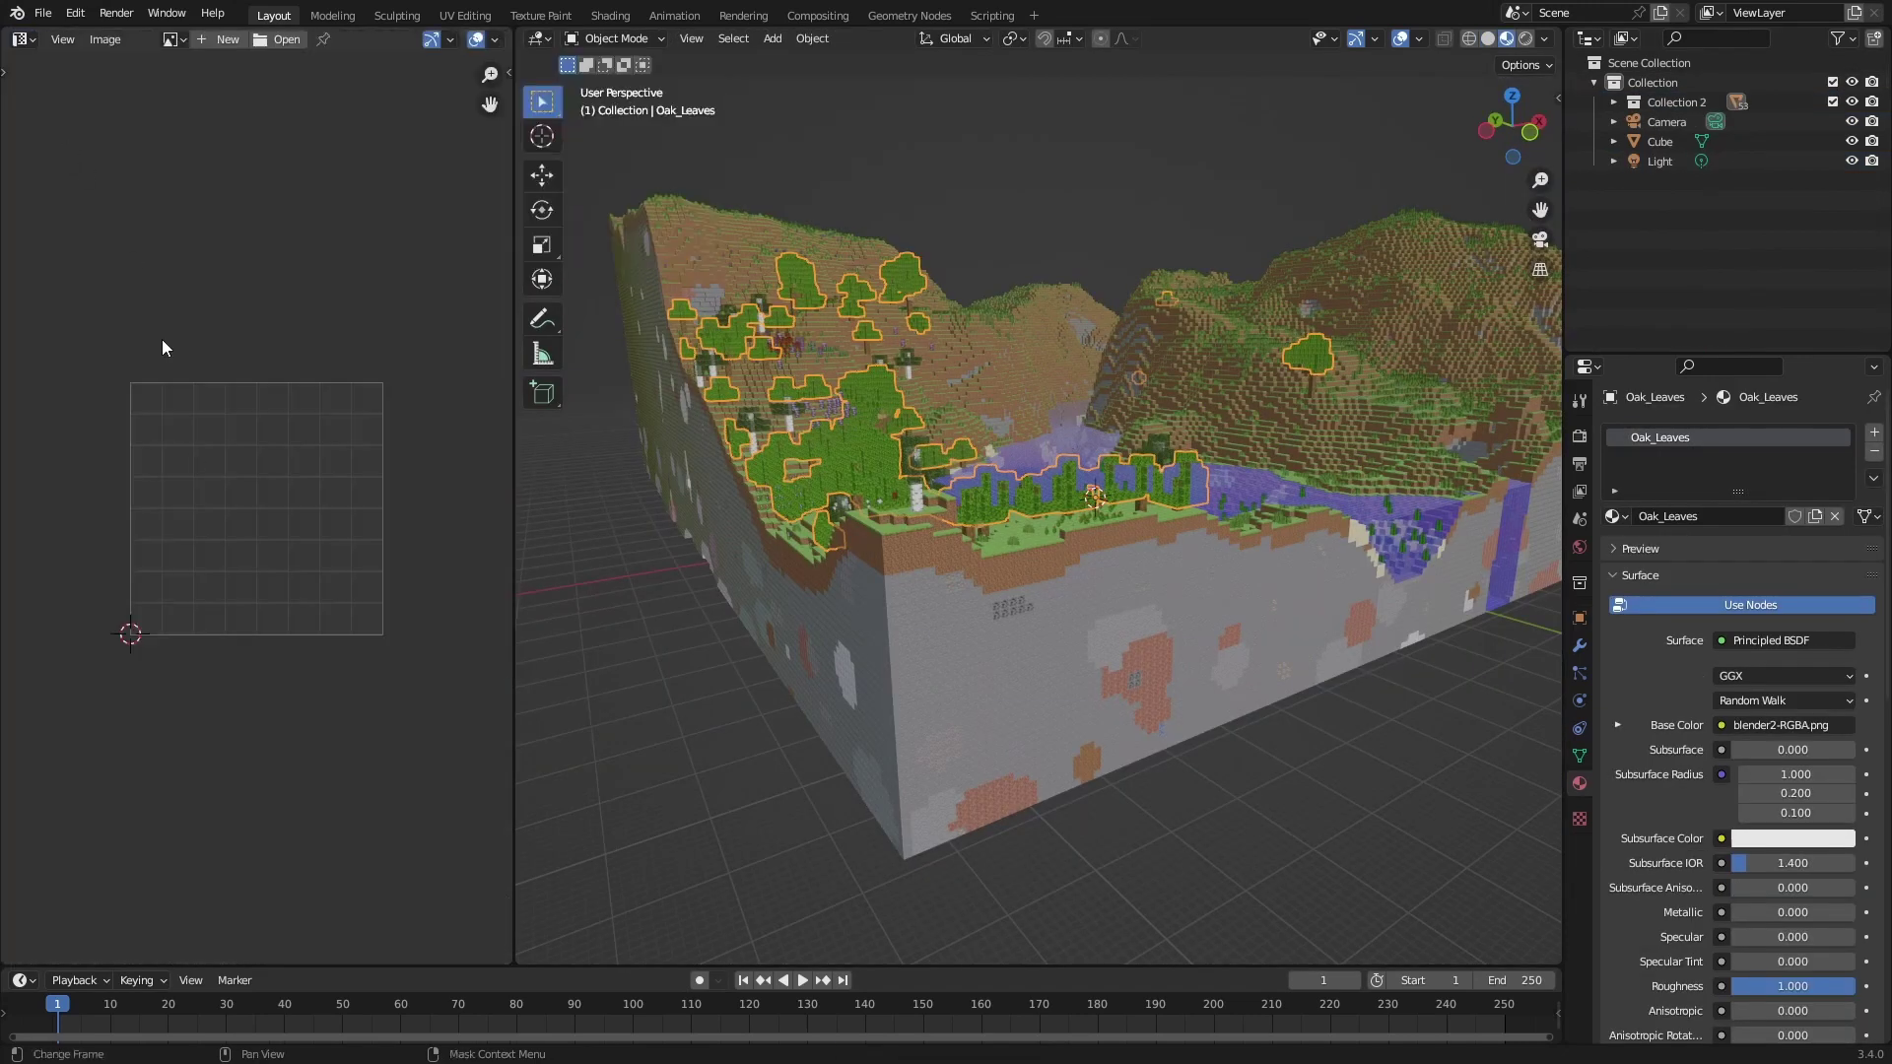
{"action": "left_click", "coordinate": [175, 38]}
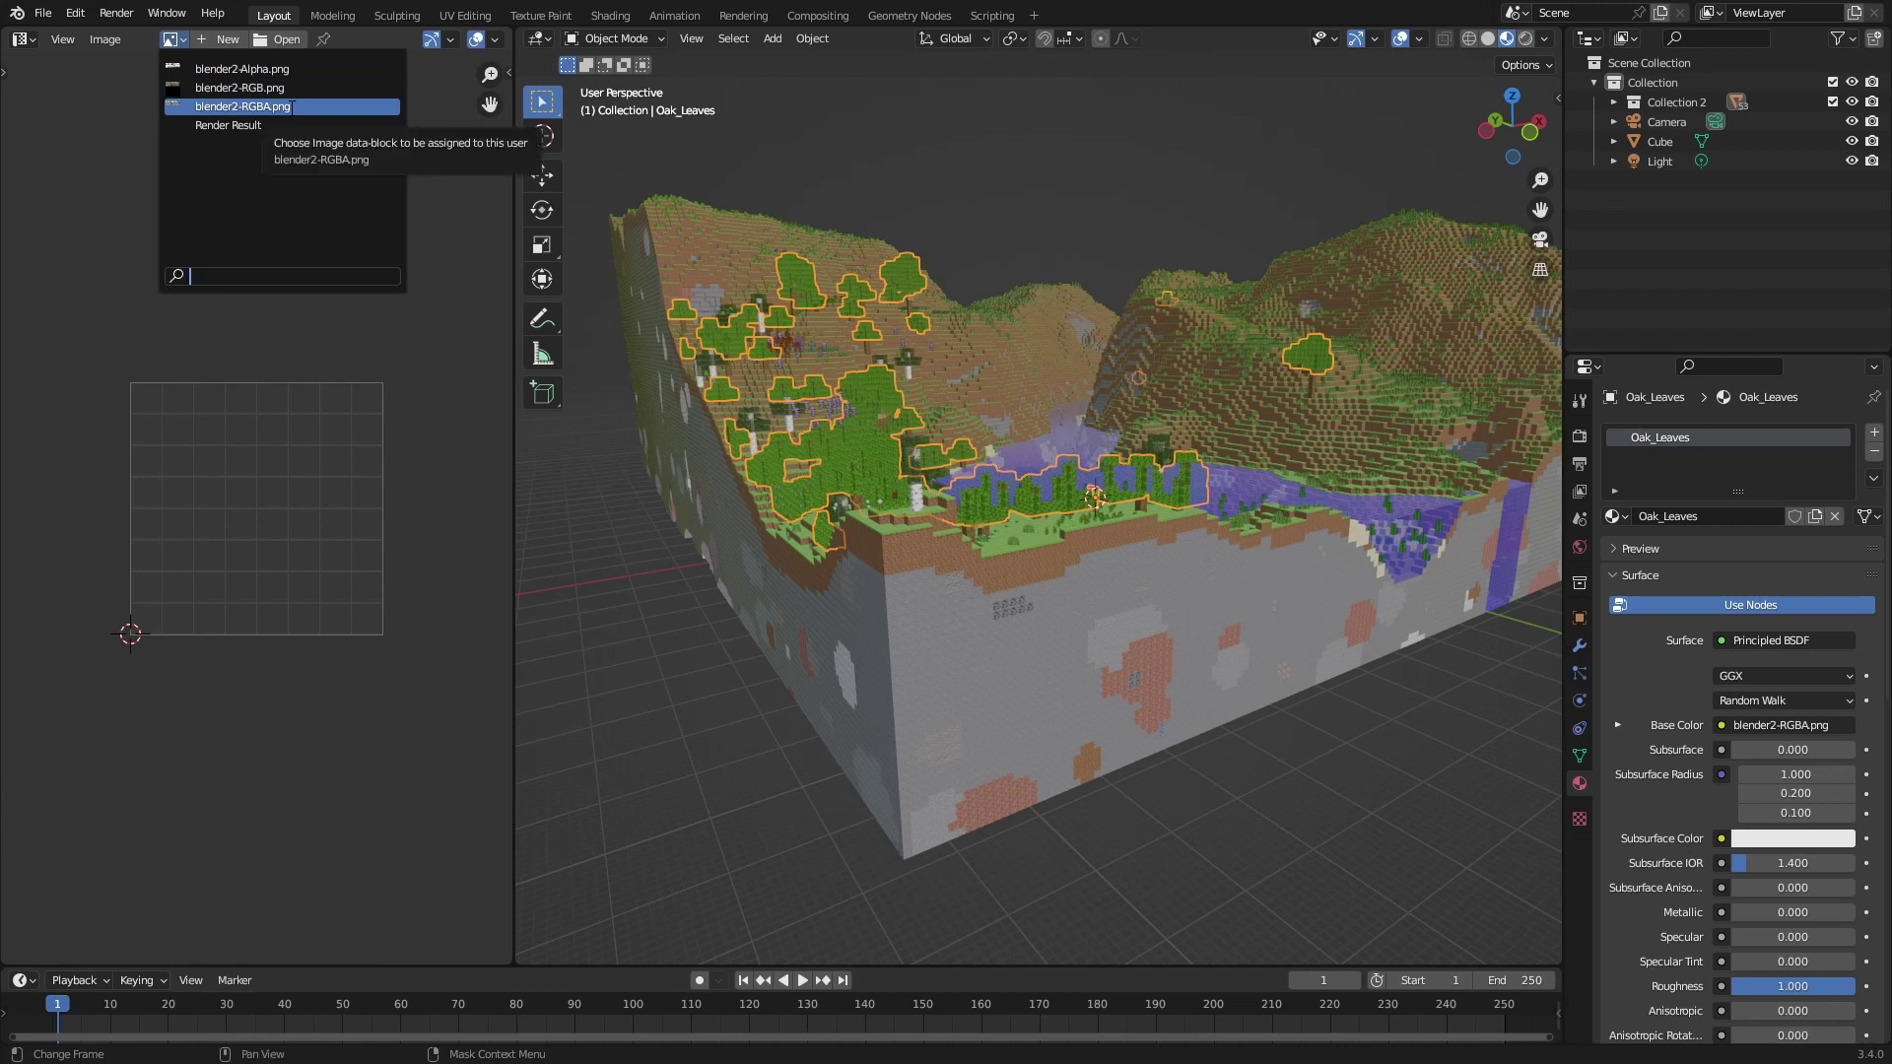
{"action": "left_click", "coordinate": [254, 106]}
{"action": "scroll", "coordinate": [219, 458], "scroll_direction": "down", "scroll_amount": 5}
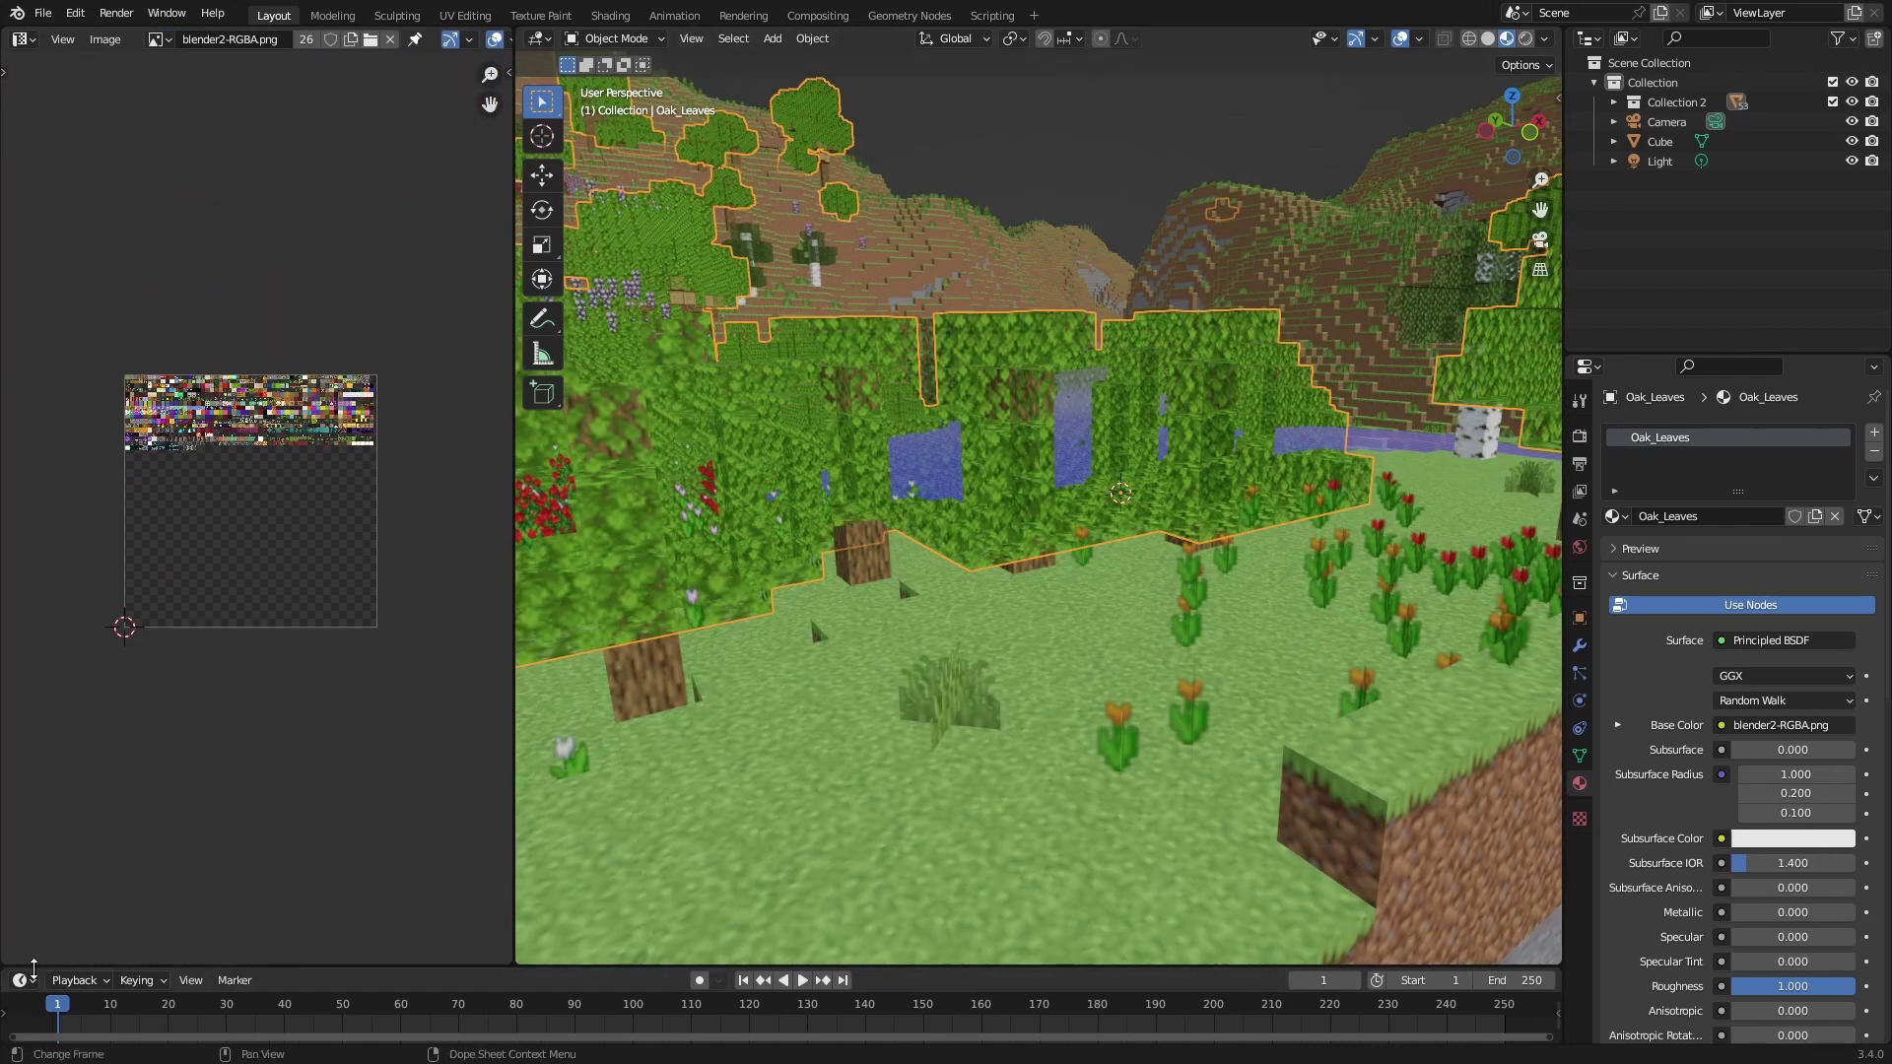
- Turn the timeline area into a Shader Editor and enlarge it to show the Oak_Leaves nodes
{"action": "left_click", "coordinate": [21, 979]}
{"action": "left_click", "coordinate": [74, 914]}
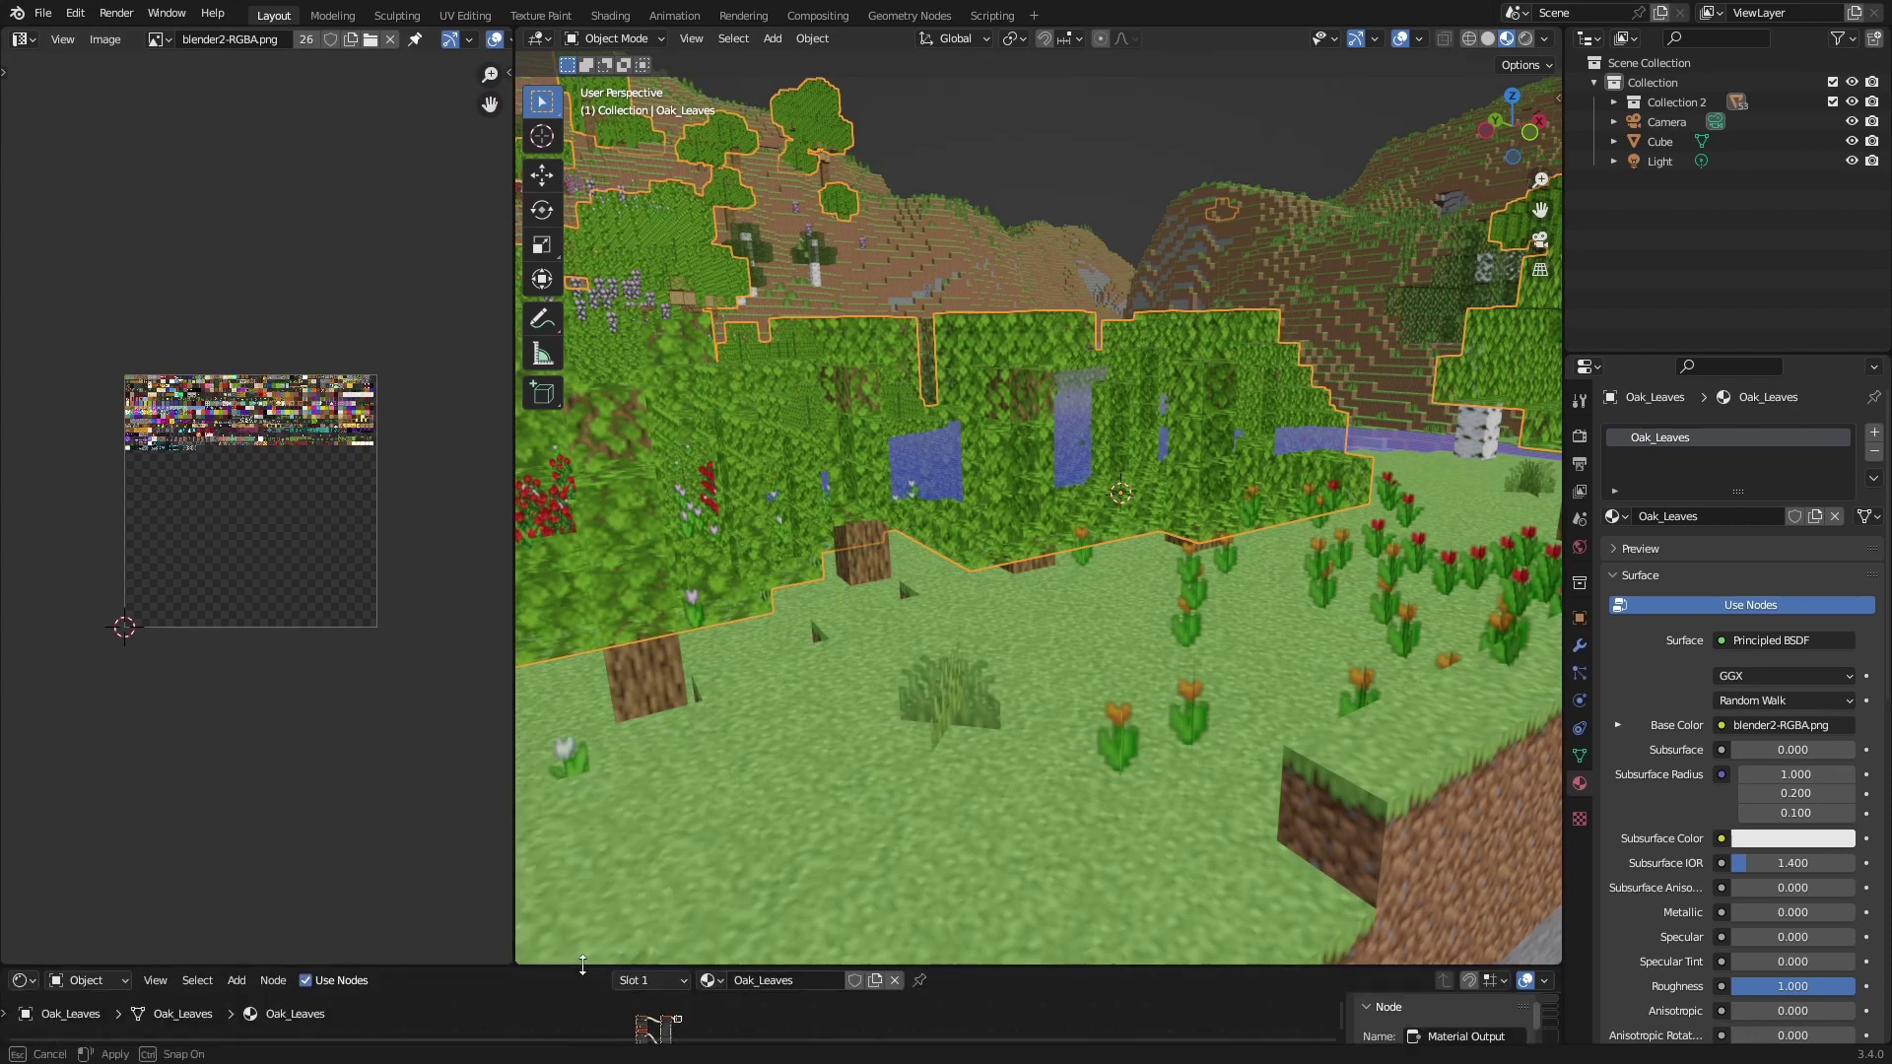
{"action": "left_click_drag", "start_coordinate": [588, 967], "coordinate": [601, 475]}
{"action": "scroll", "coordinate": [612, 633], "scroll_direction": "up", "scroll_amount": 6}
{"action": "scroll", "coordinate": [603, 652], "scroll_direction": "up", "scroll_amount": 4}
- Arrange the Oak_Leaves nodes and delete the blender2-Alpha.png image texture node
{"action": "middle_click_drag", "start_coordinate": [518, 757], "coordinate": [599, 667]}
{"action": "left_click", "coordinate": [602, 652]}
{"action": "left_click", "coordinate": [455, 734]}
{"action": "scroll", "coordinate": [593, 820], "scroll_direction": "up", "scroll_amount": 1}
{"action": "middle_click_drag", "start_coordinate": [593, 823], "coordinate": [773, 756]}
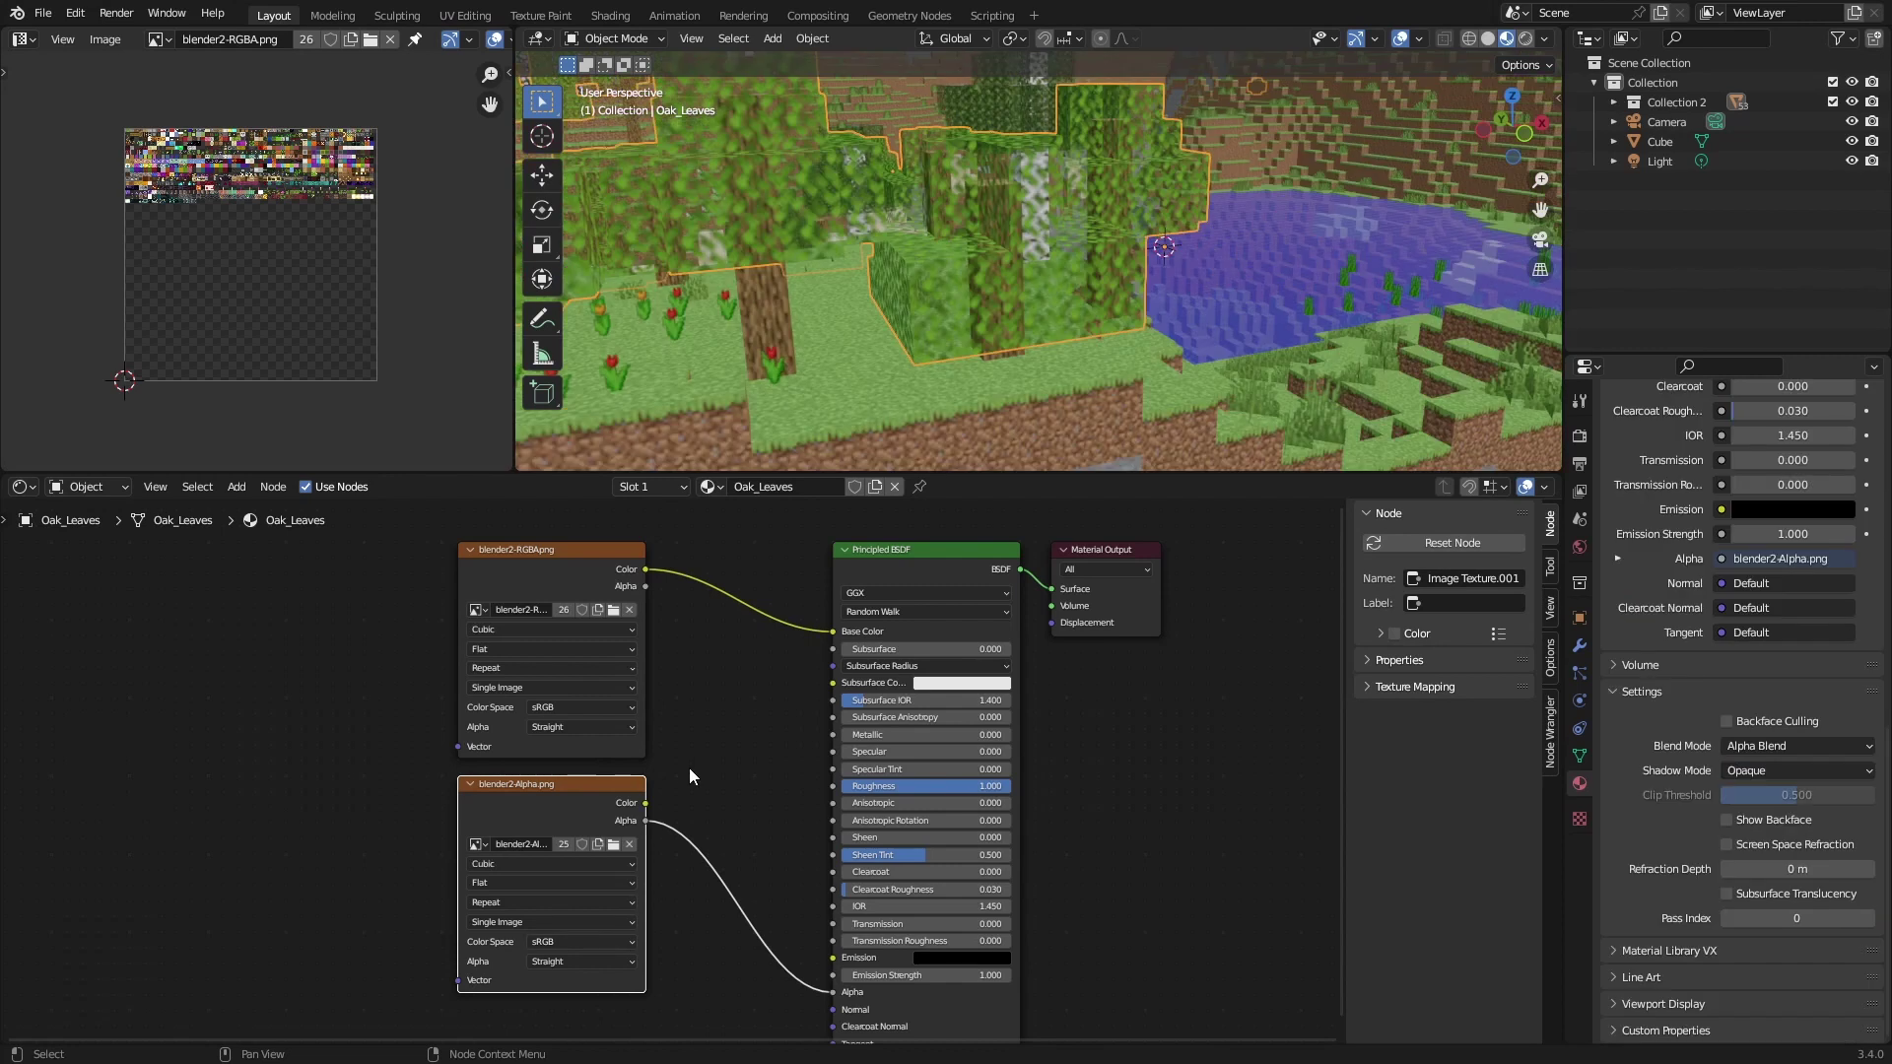
{"action": "key", "text": "Delete"}
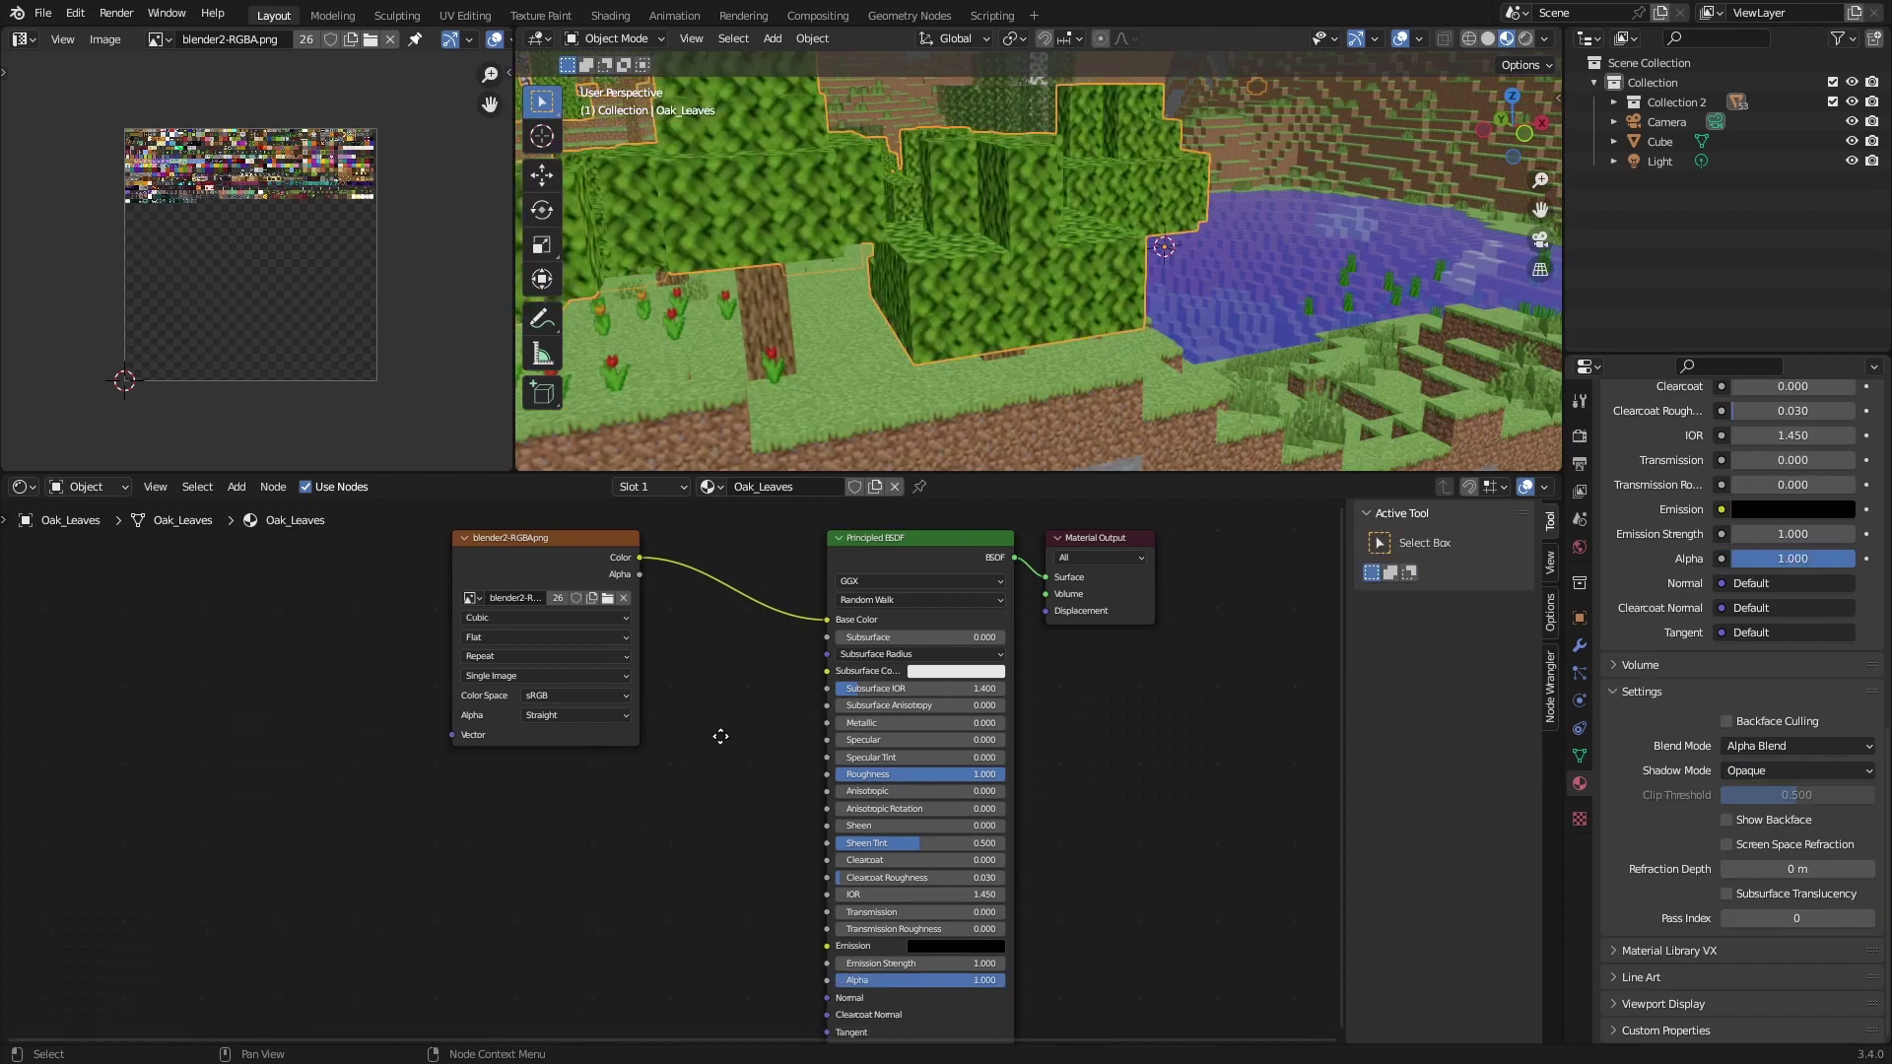
- Connect the blender2-RGBA.png texture's Alpha output to the Principled BSDF's Alpha and set the texture's interpolation to Closest
{"action": "middle_click_drag", "start_coordinate": [673, 713], "coordinate": [646, 657]}
{"action": "left_click_drag", "start_coordinate": [619, 530], "coordinate": [808, 944]}
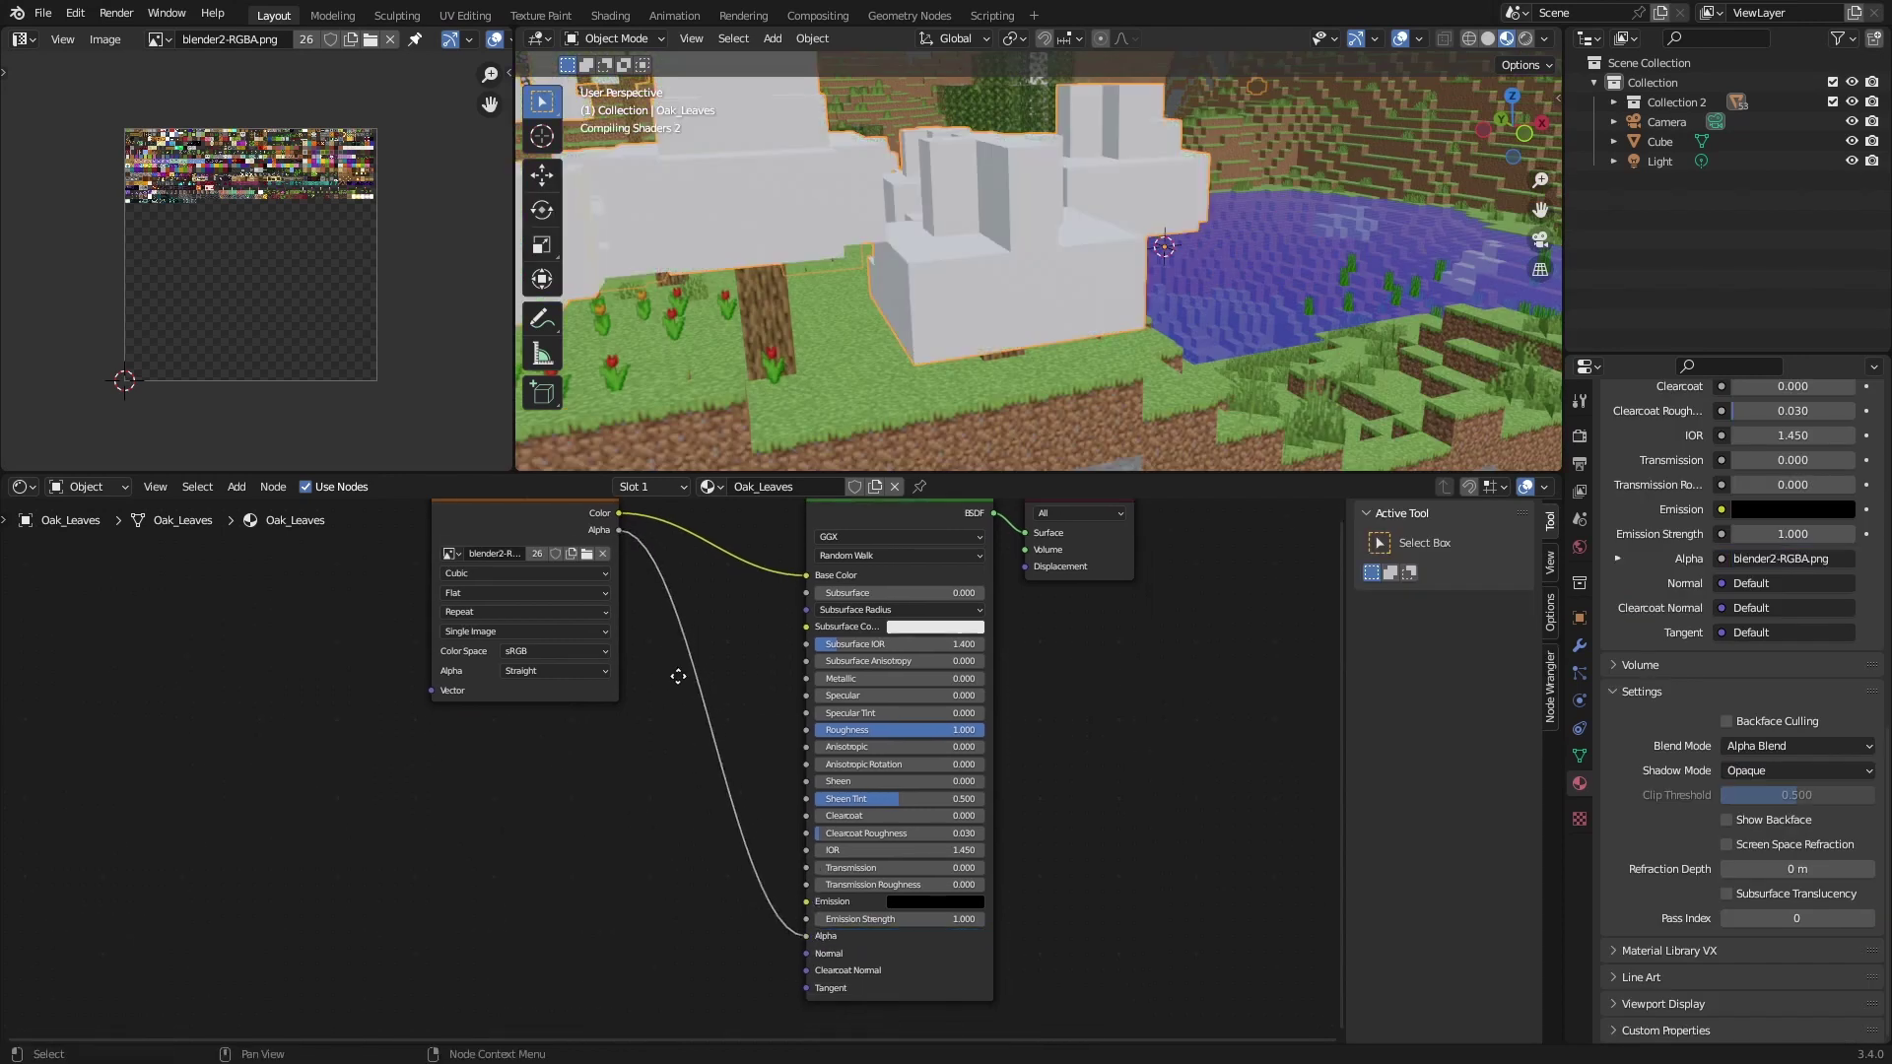
{"action": "middle_click_drag", "start_coordinate": [462, 504], "coordinate": [489, 589]}
{"action": "left_click", "coordinate": [522, 657]}
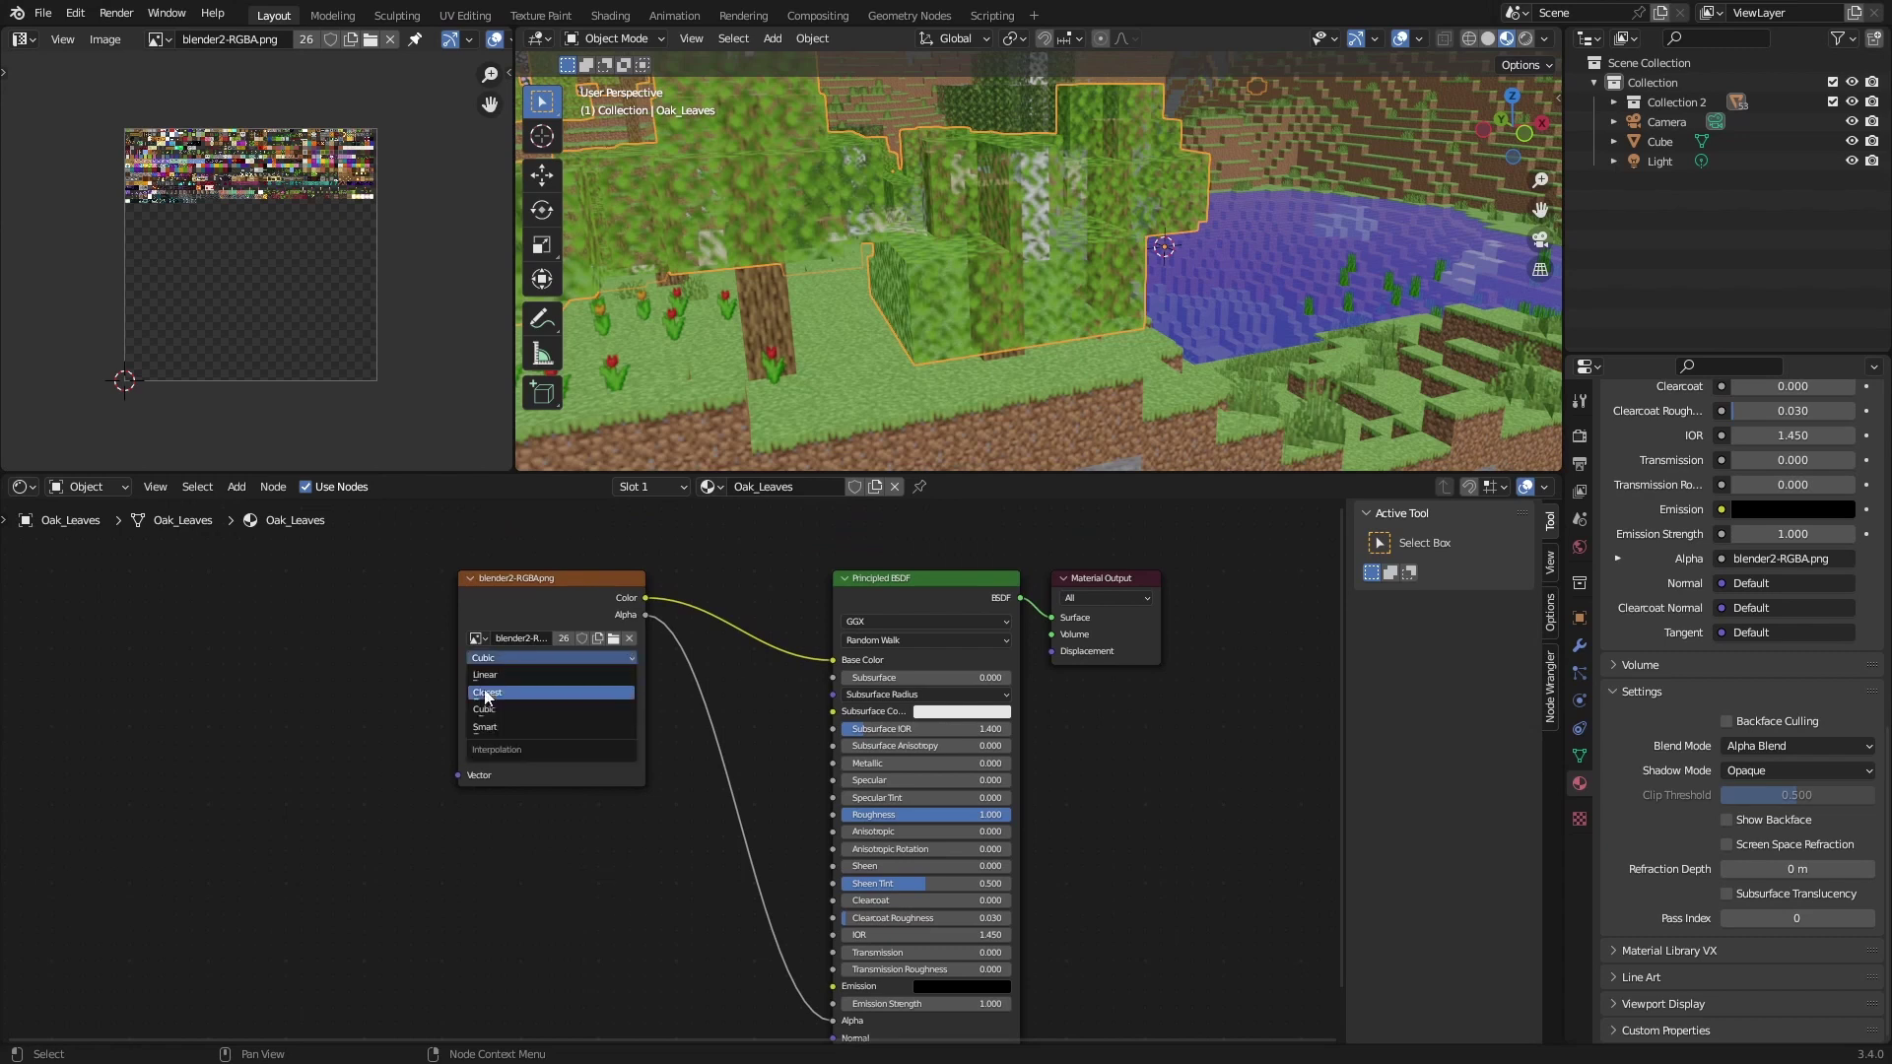
{"action": "left_click", "coordinate": [540, 648]}
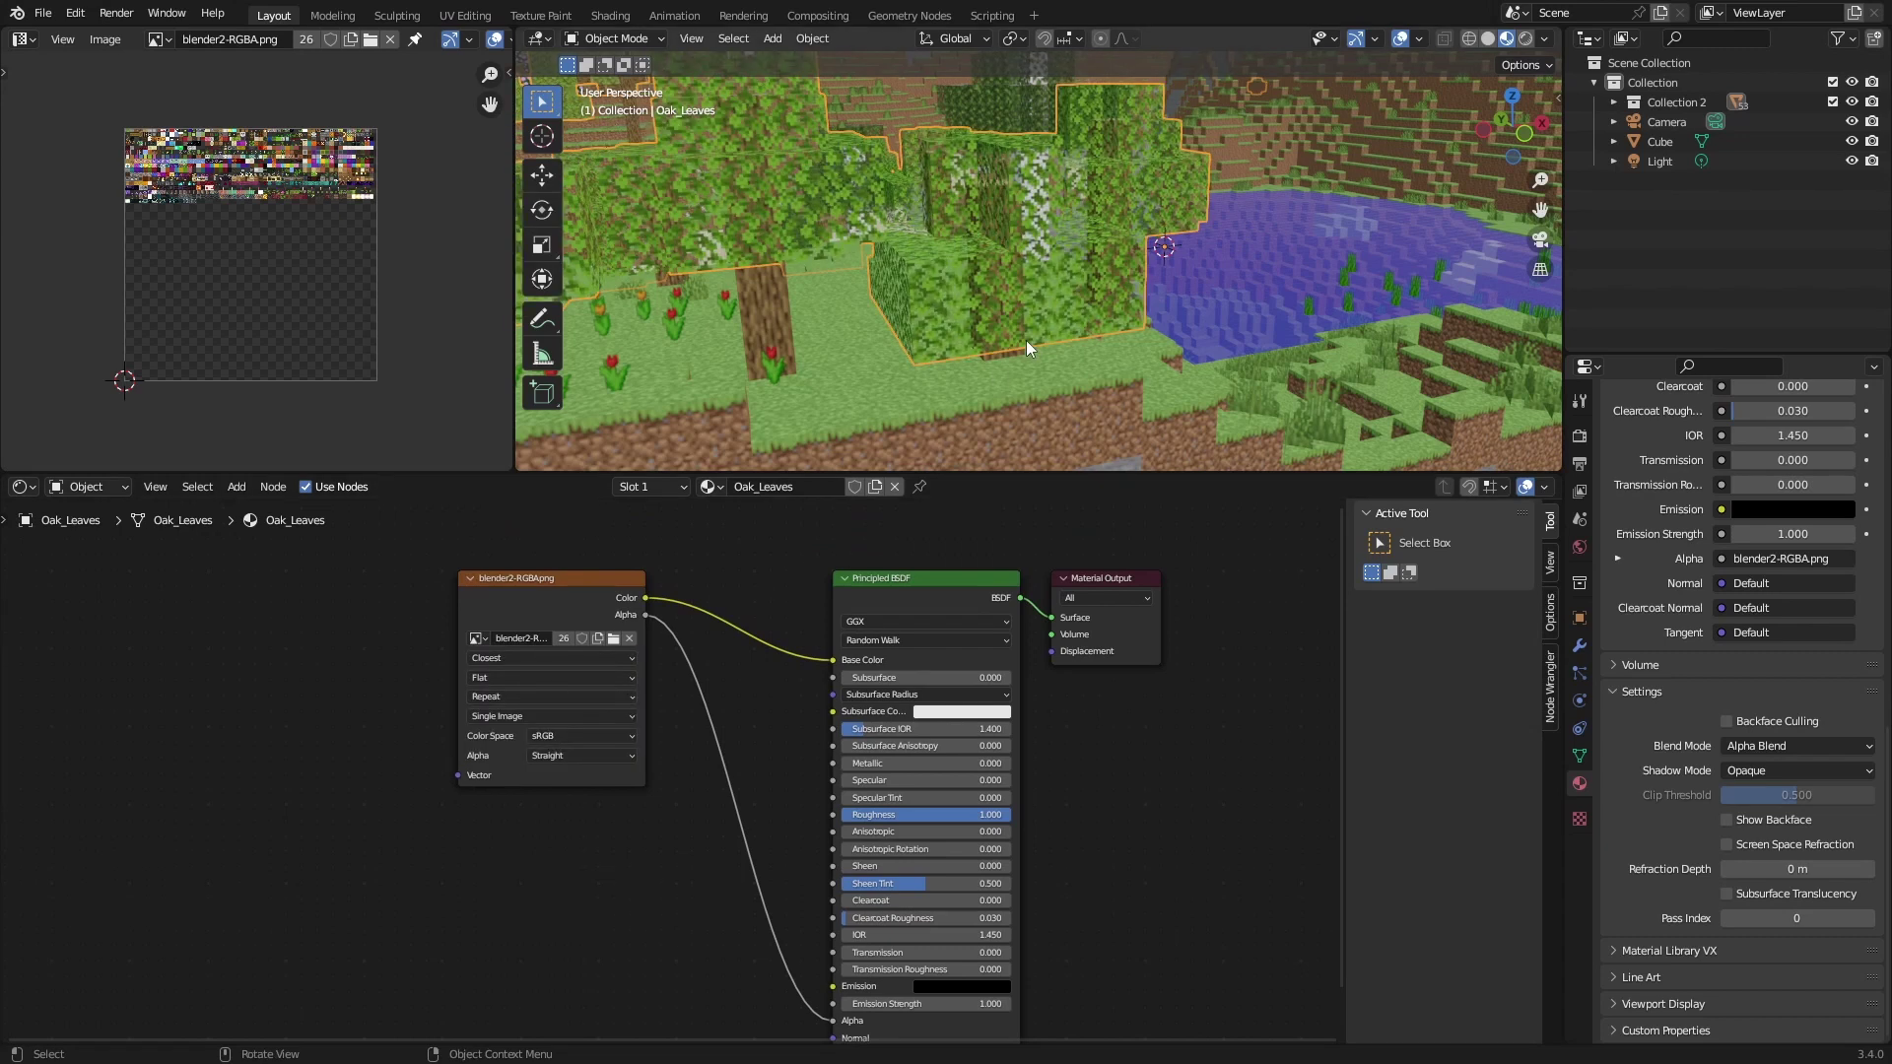
- Select everything in the scene and link the Oak_Leaves material to all objects
{"action": "scroll", "coordinate": [978, 327], "scroll_direction": "down", "scroll_amount": 10}
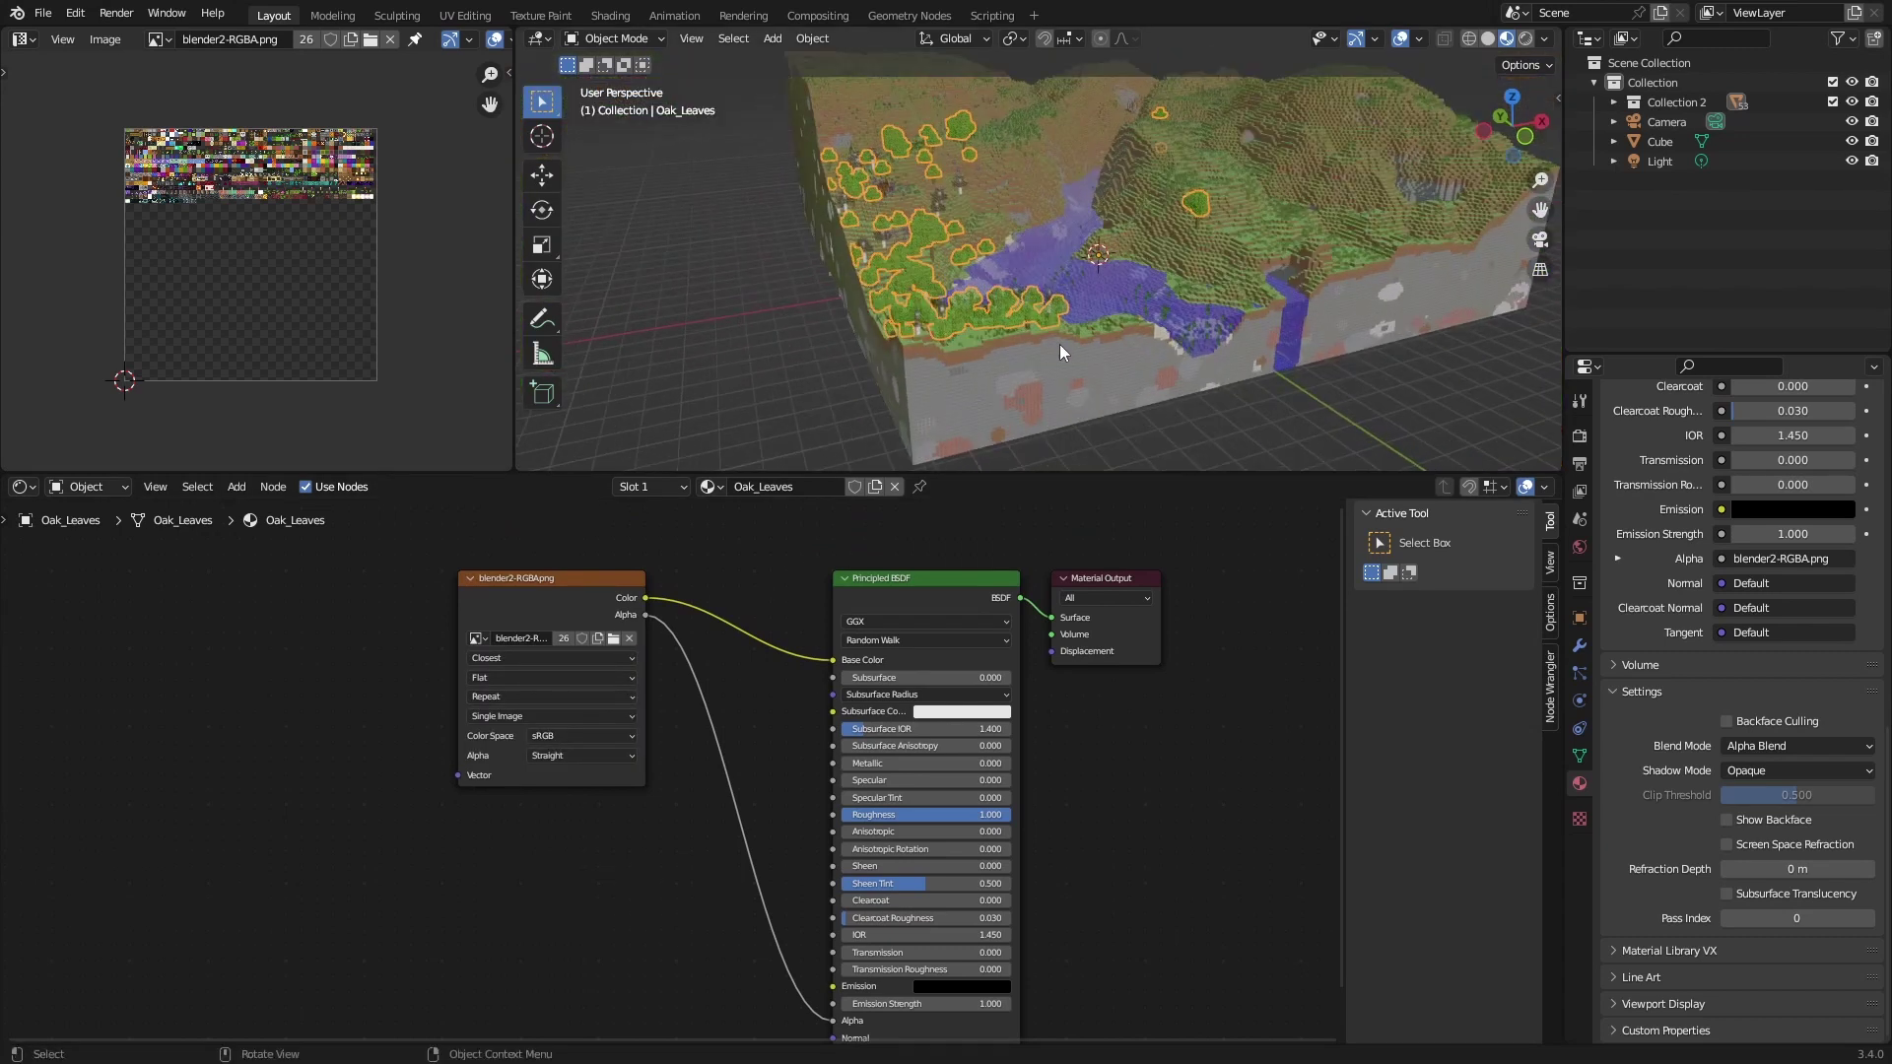
{"action": "key", "text": "a"}
{"action": "key", "text": "ctrl+l"}
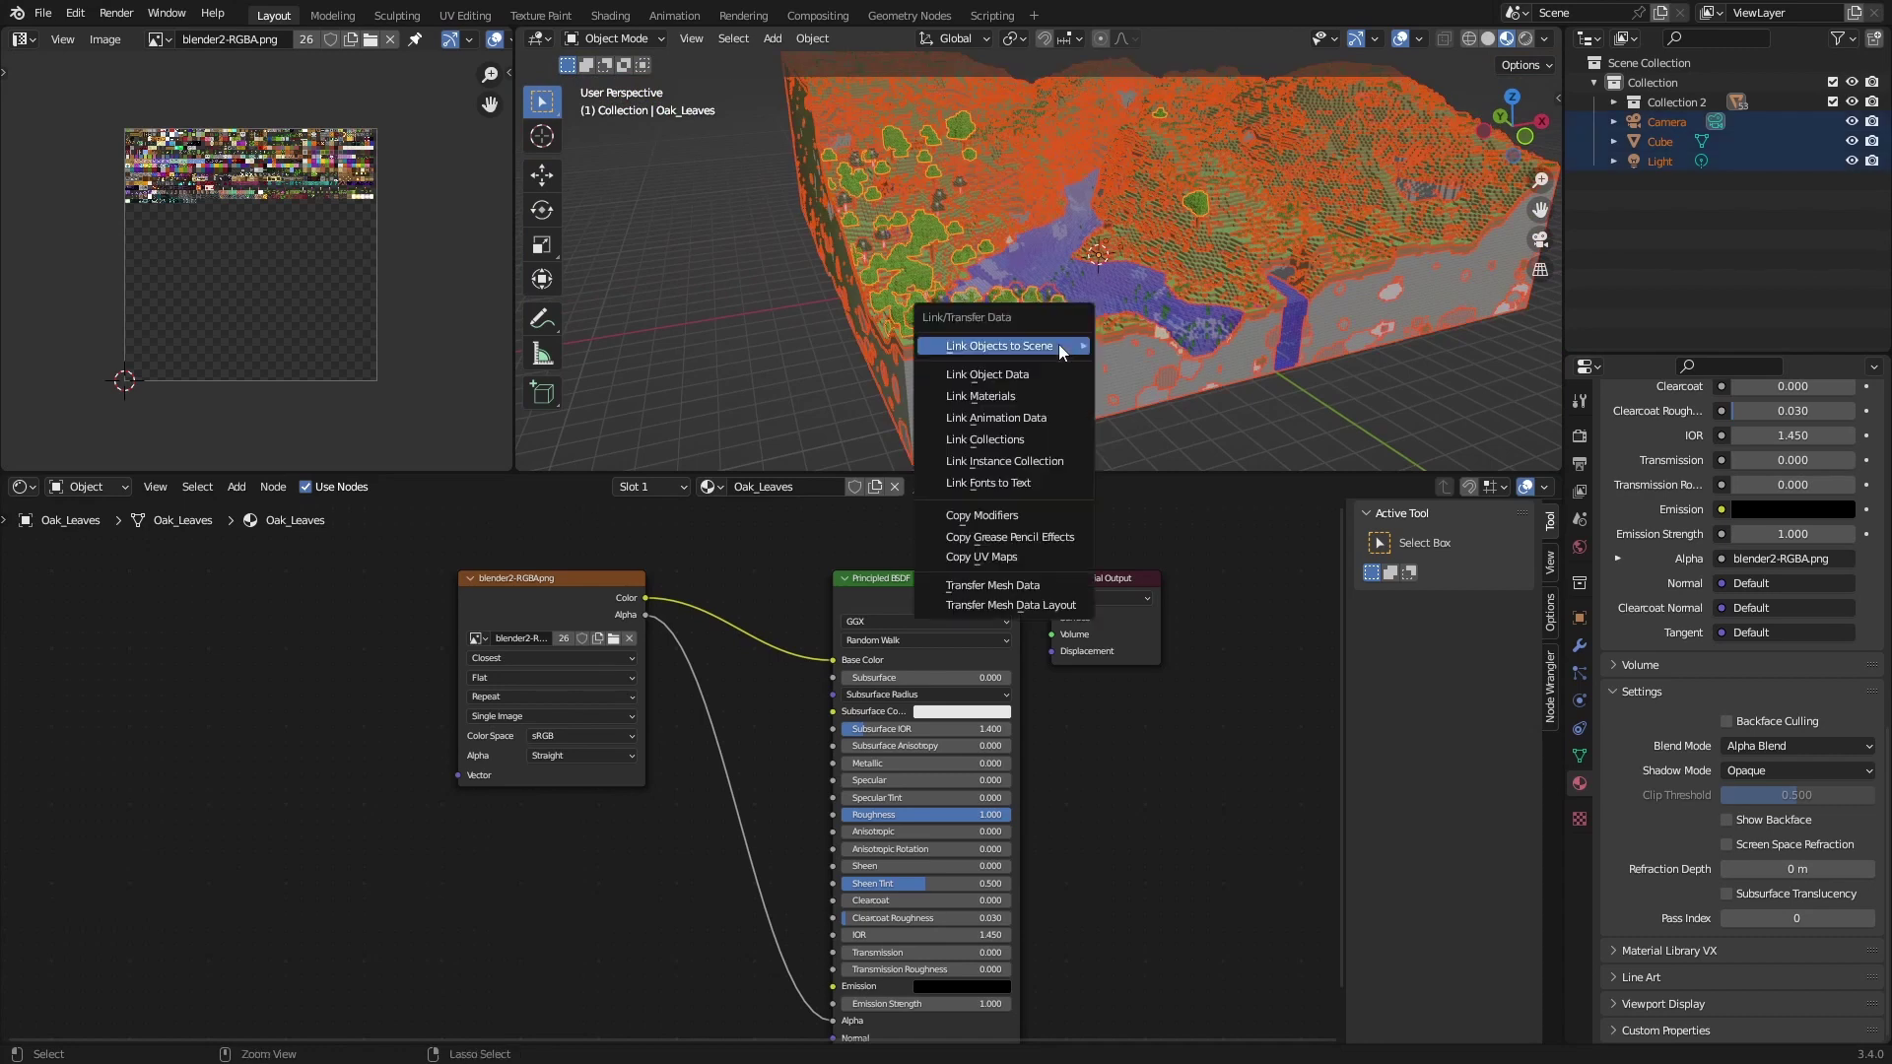
{"action": "left_click", "coordinate": [1032, 394]}
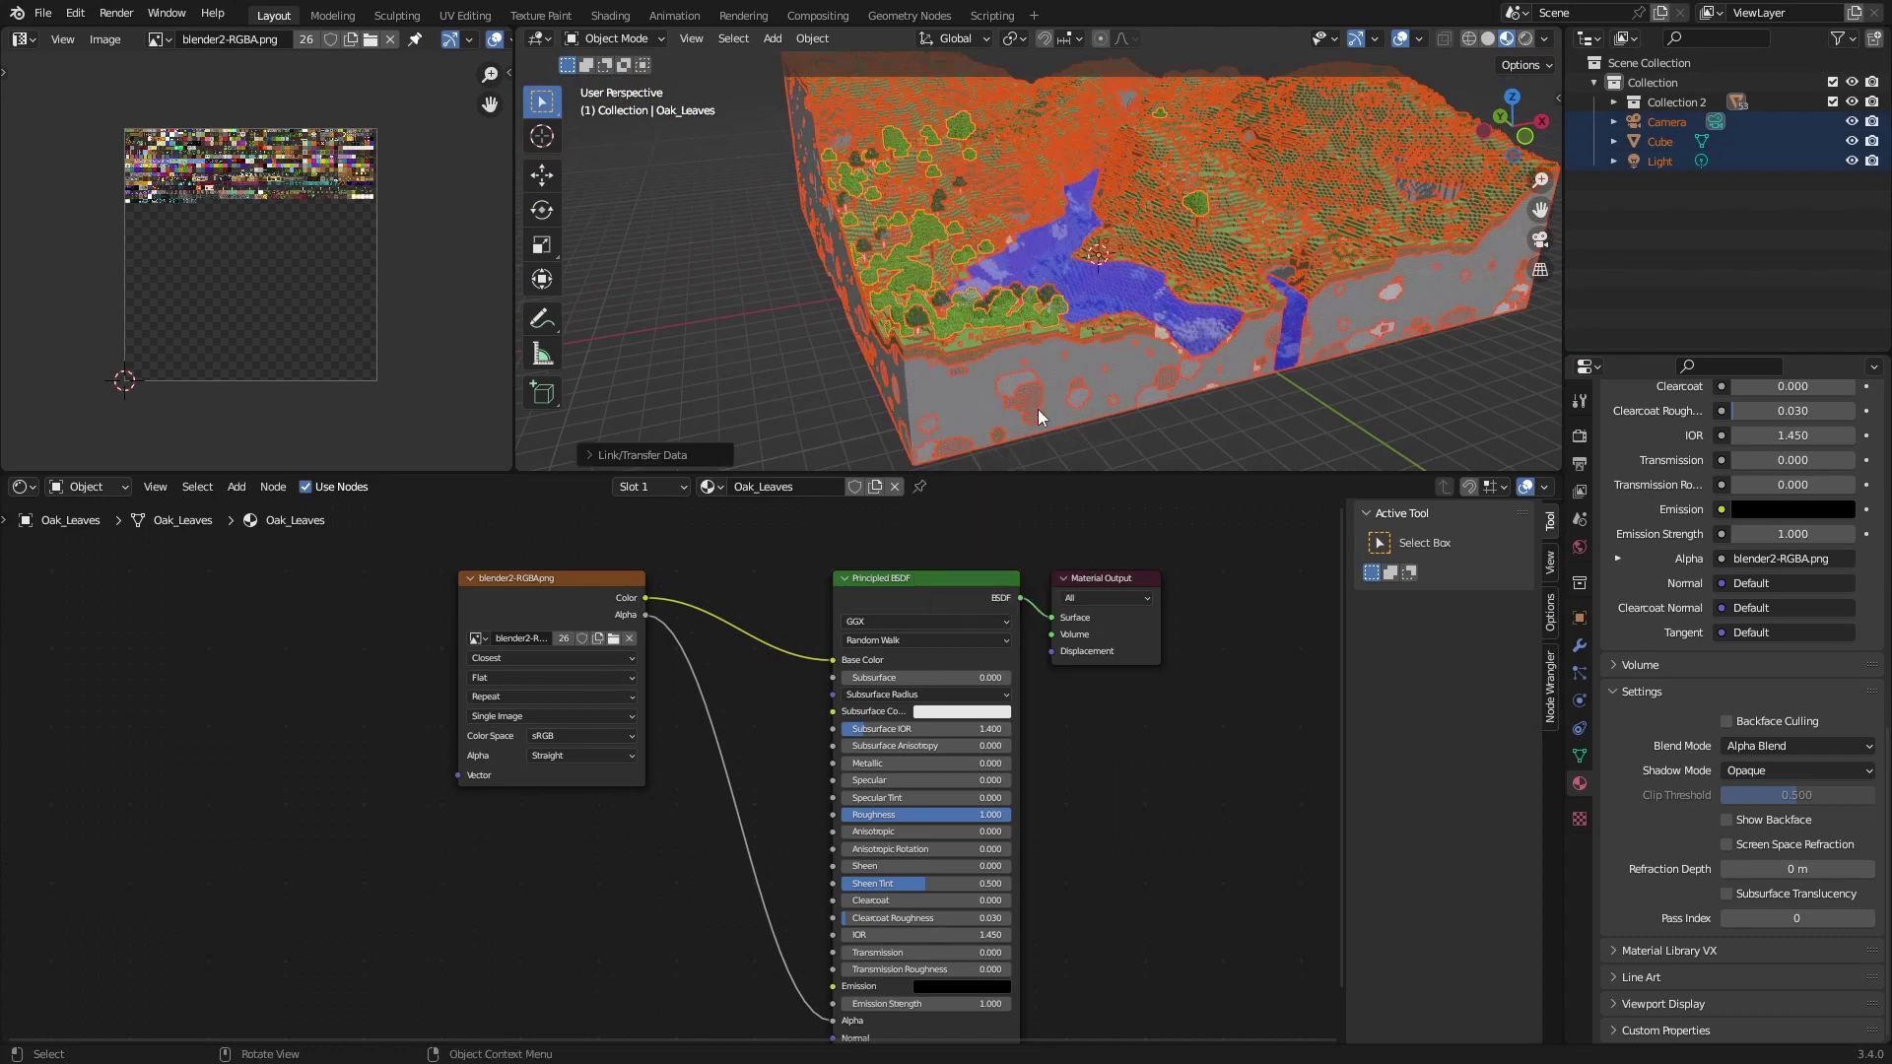
- Check the linked material on the Stone object and the texture atlas, and collapse the Shader Editor to enlarge the 3D viewport
{"action": "scroll", "coordinate": [1143, 428], "scroll_direction": "up", "scroll_amount": 10}
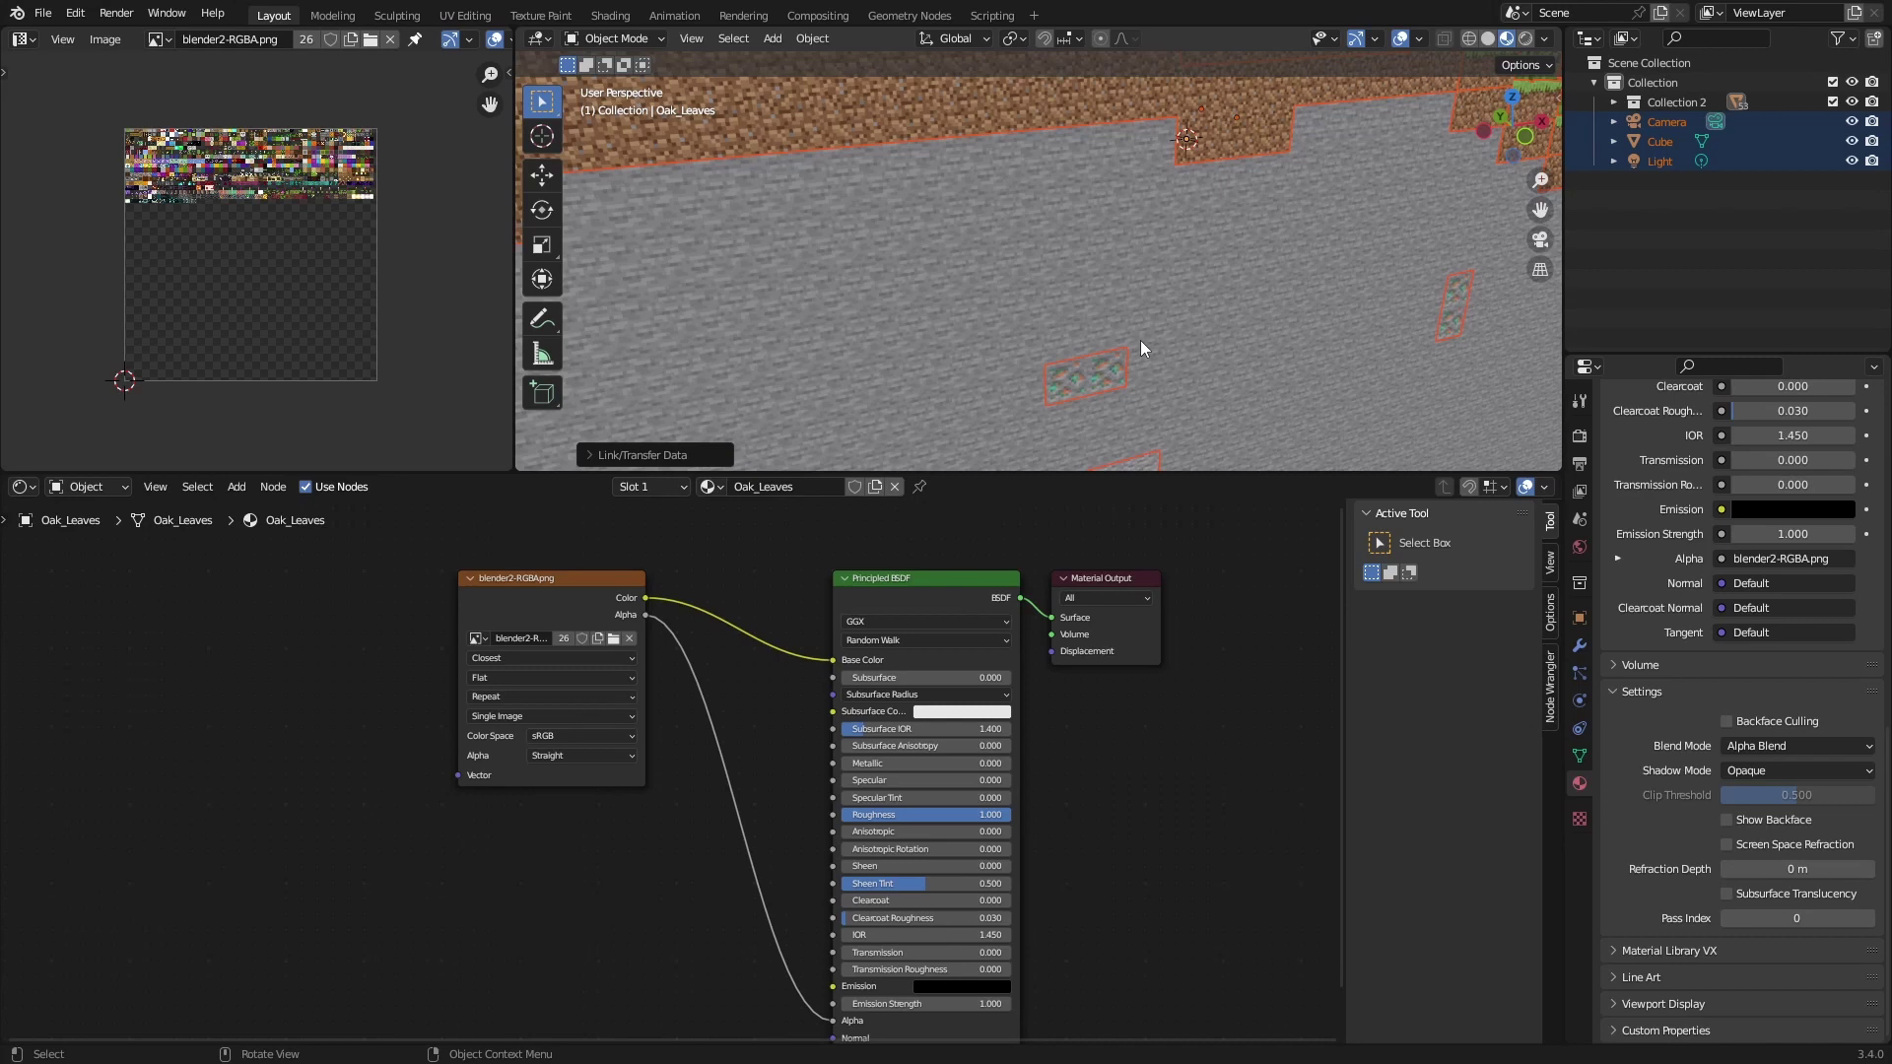
{"action": "left_click", "coordinate": [1139, 340]}
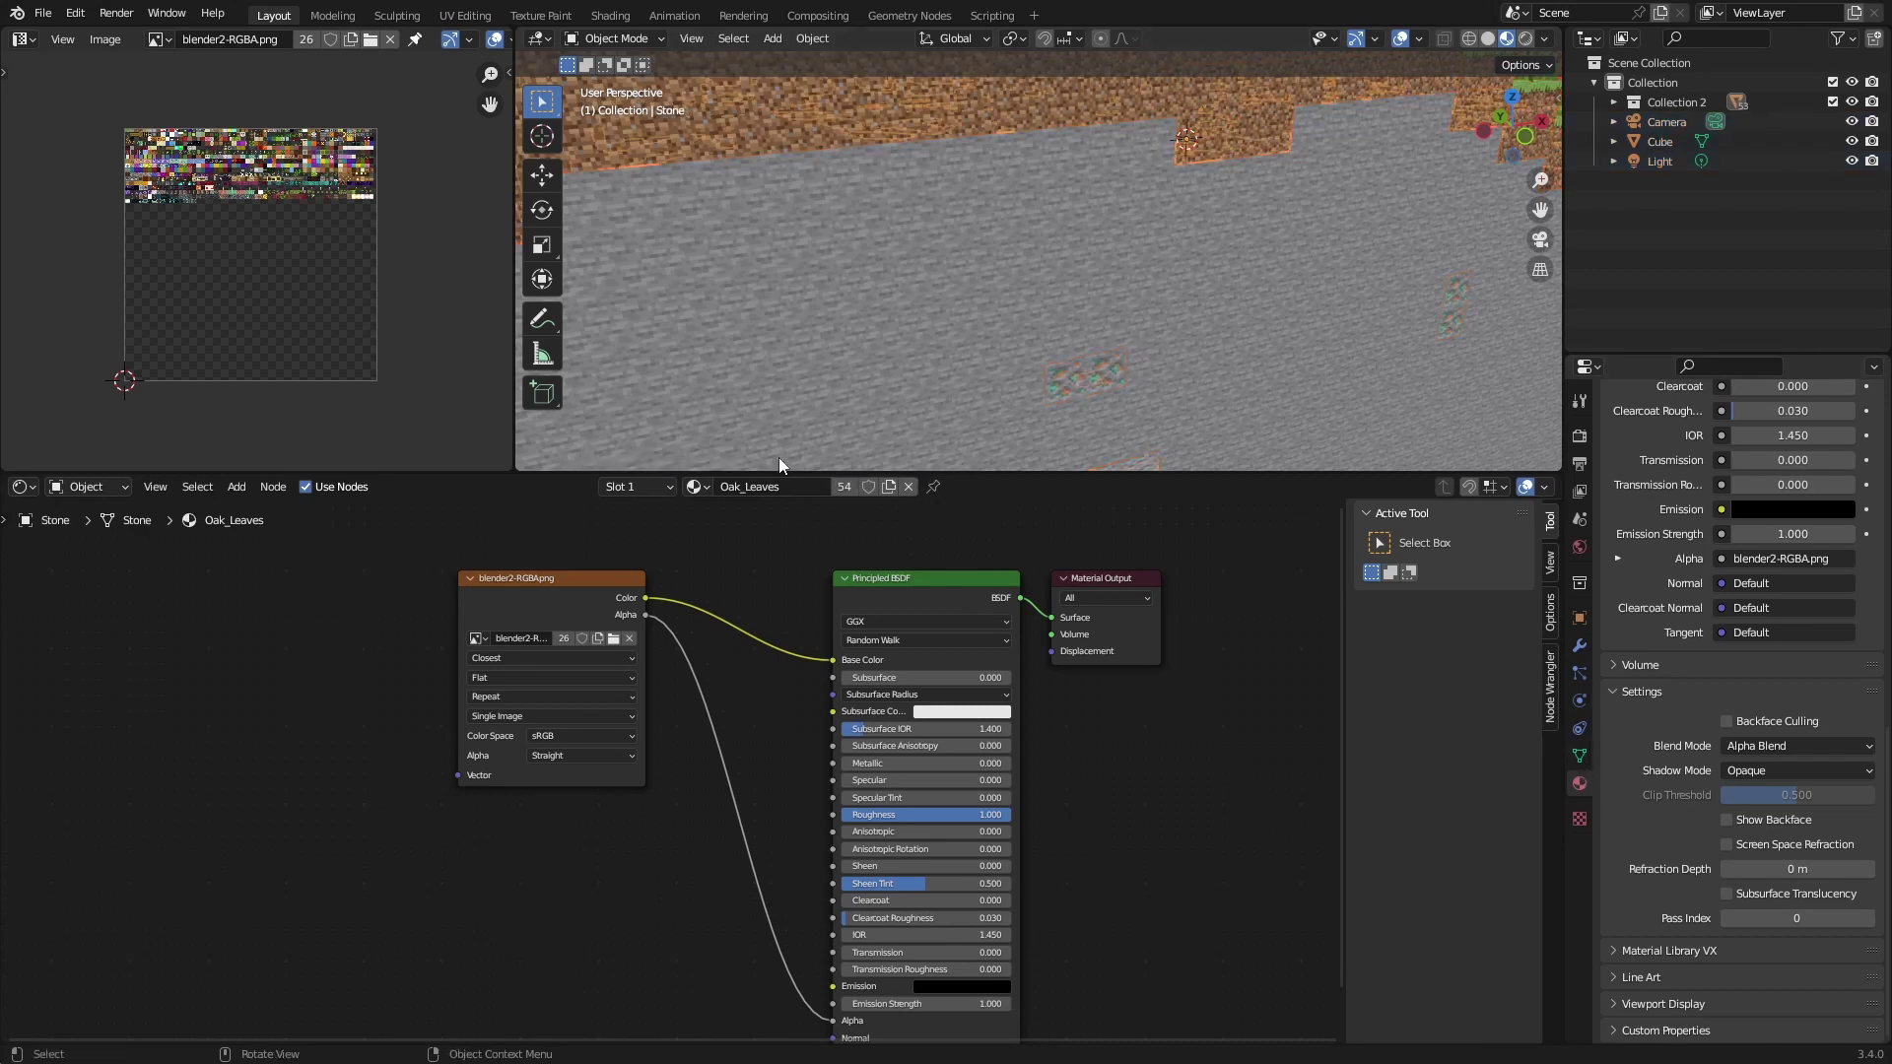
{"action": "scroll", "coordinate": [246, 155], "scroll_direction": "up", "scroll_amount": 6}
{"action": "middle_click_drag", "start_coordinate": [211, 253], "coordinate": [82, 188]}
{"action": "scroll", "coordinate": [218, 224], "scroll_direction": "down", "scroll_amount": 5}
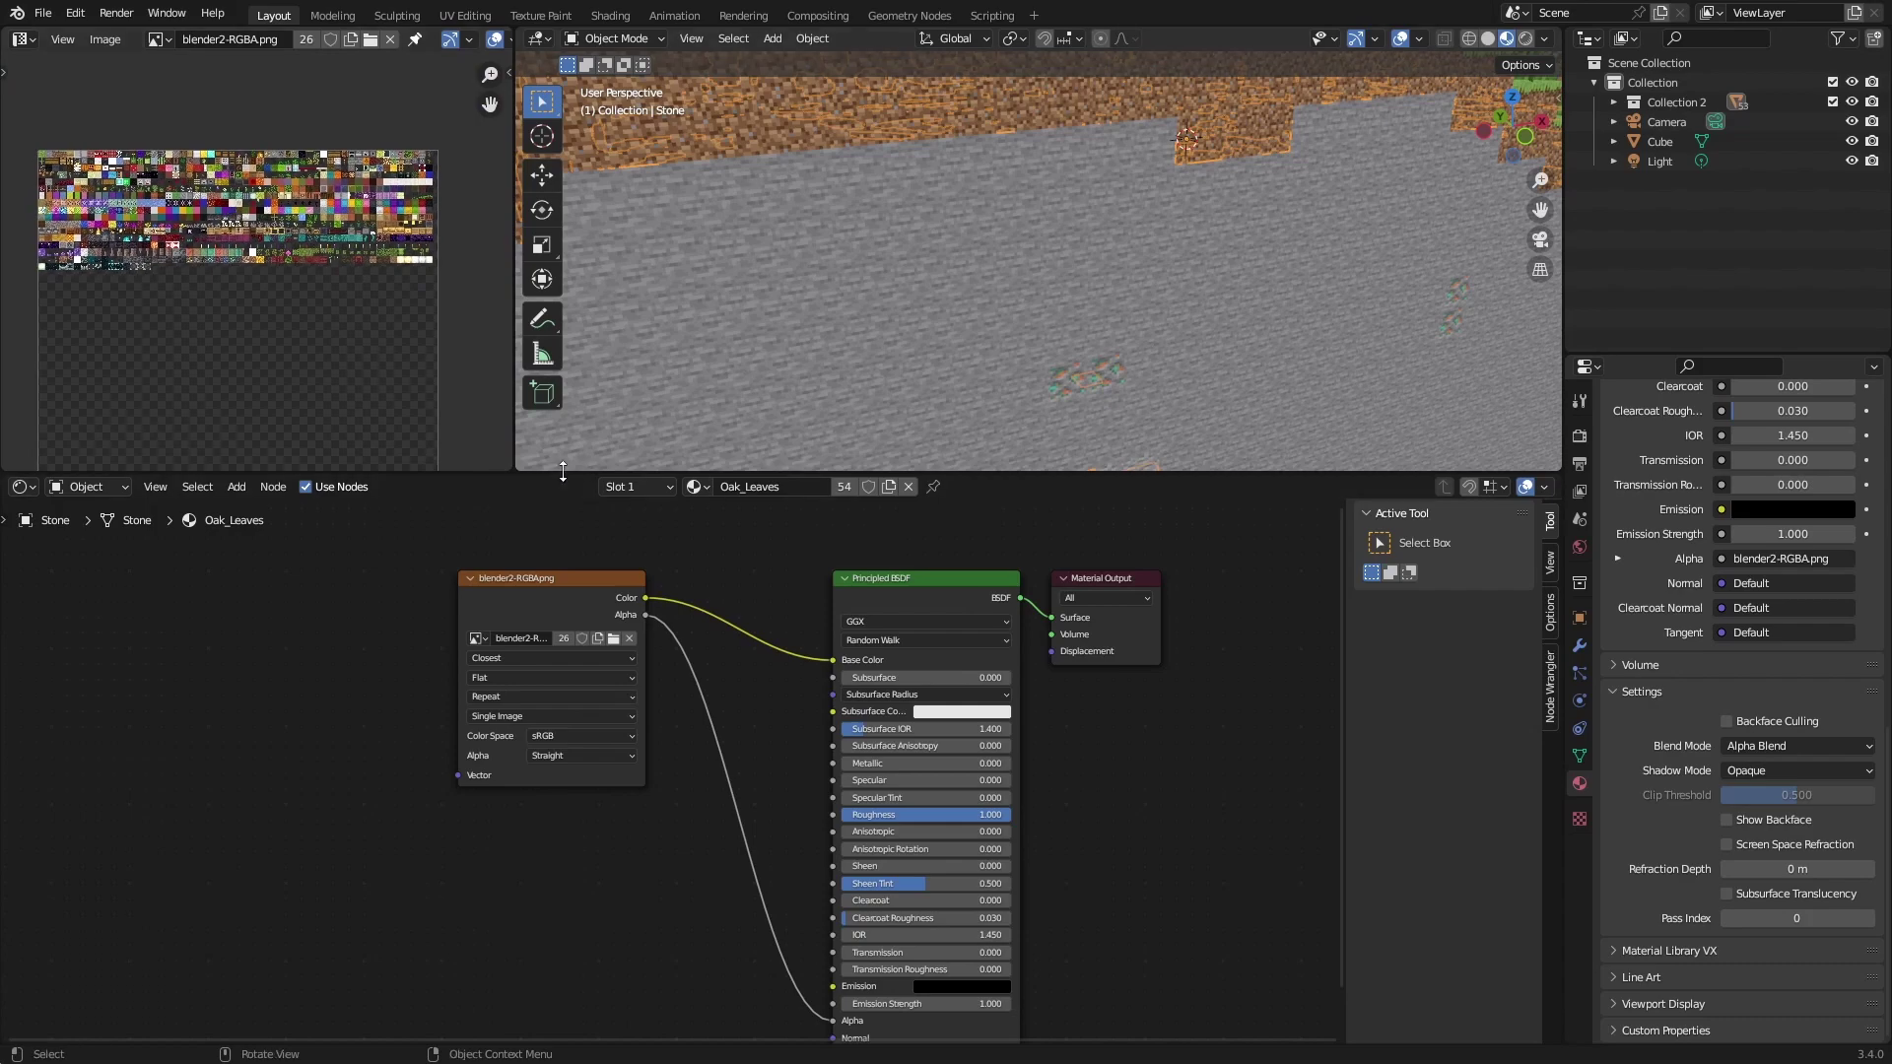
{"action": "left_click_drag", "start_coordinate": [563, 473], "coordinate": [563, 1023]}
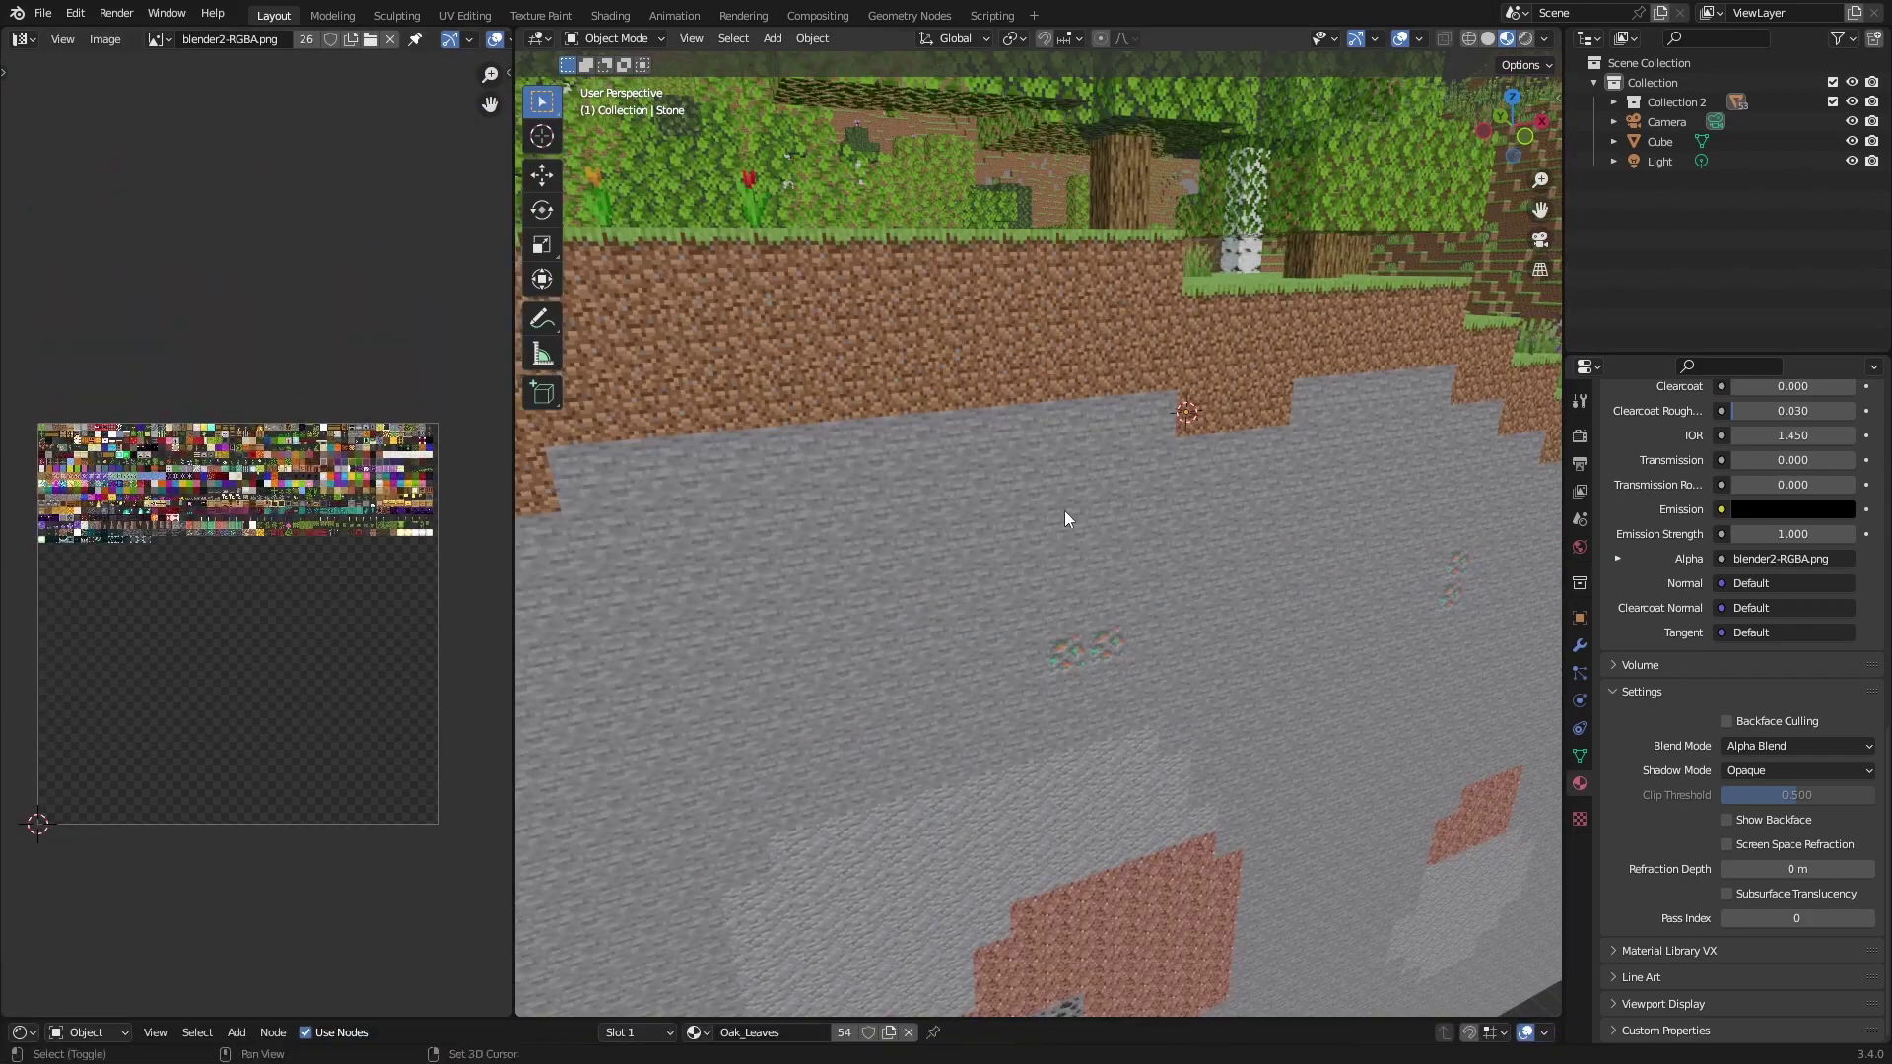
{"action": "middle_click_drag", "start_coordinate": [1064, 510], "coordinate": [1127, 530], "text": "shift"}
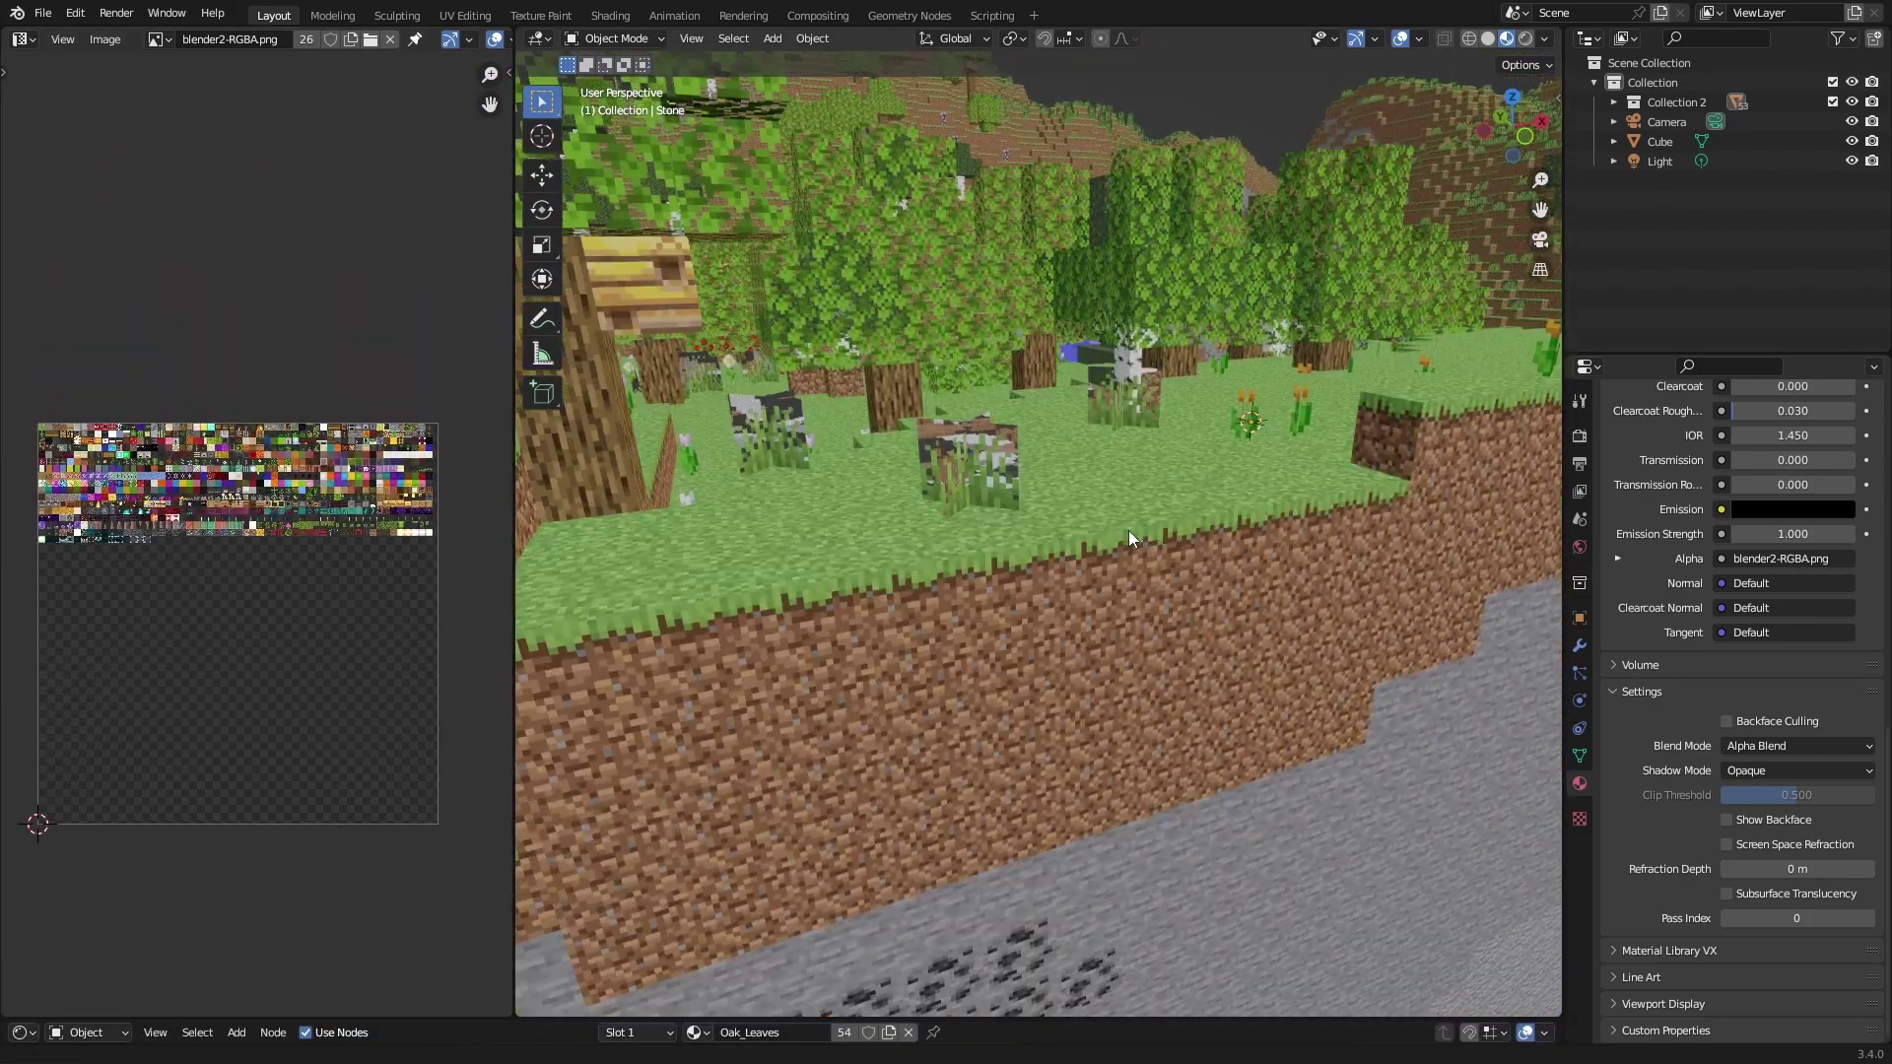
- Select the Grass_Block object and set the shared material's blend mode and shadow mode to Alpha Hashed
{"action": "left_click", "coordinate": [1356, 264]}
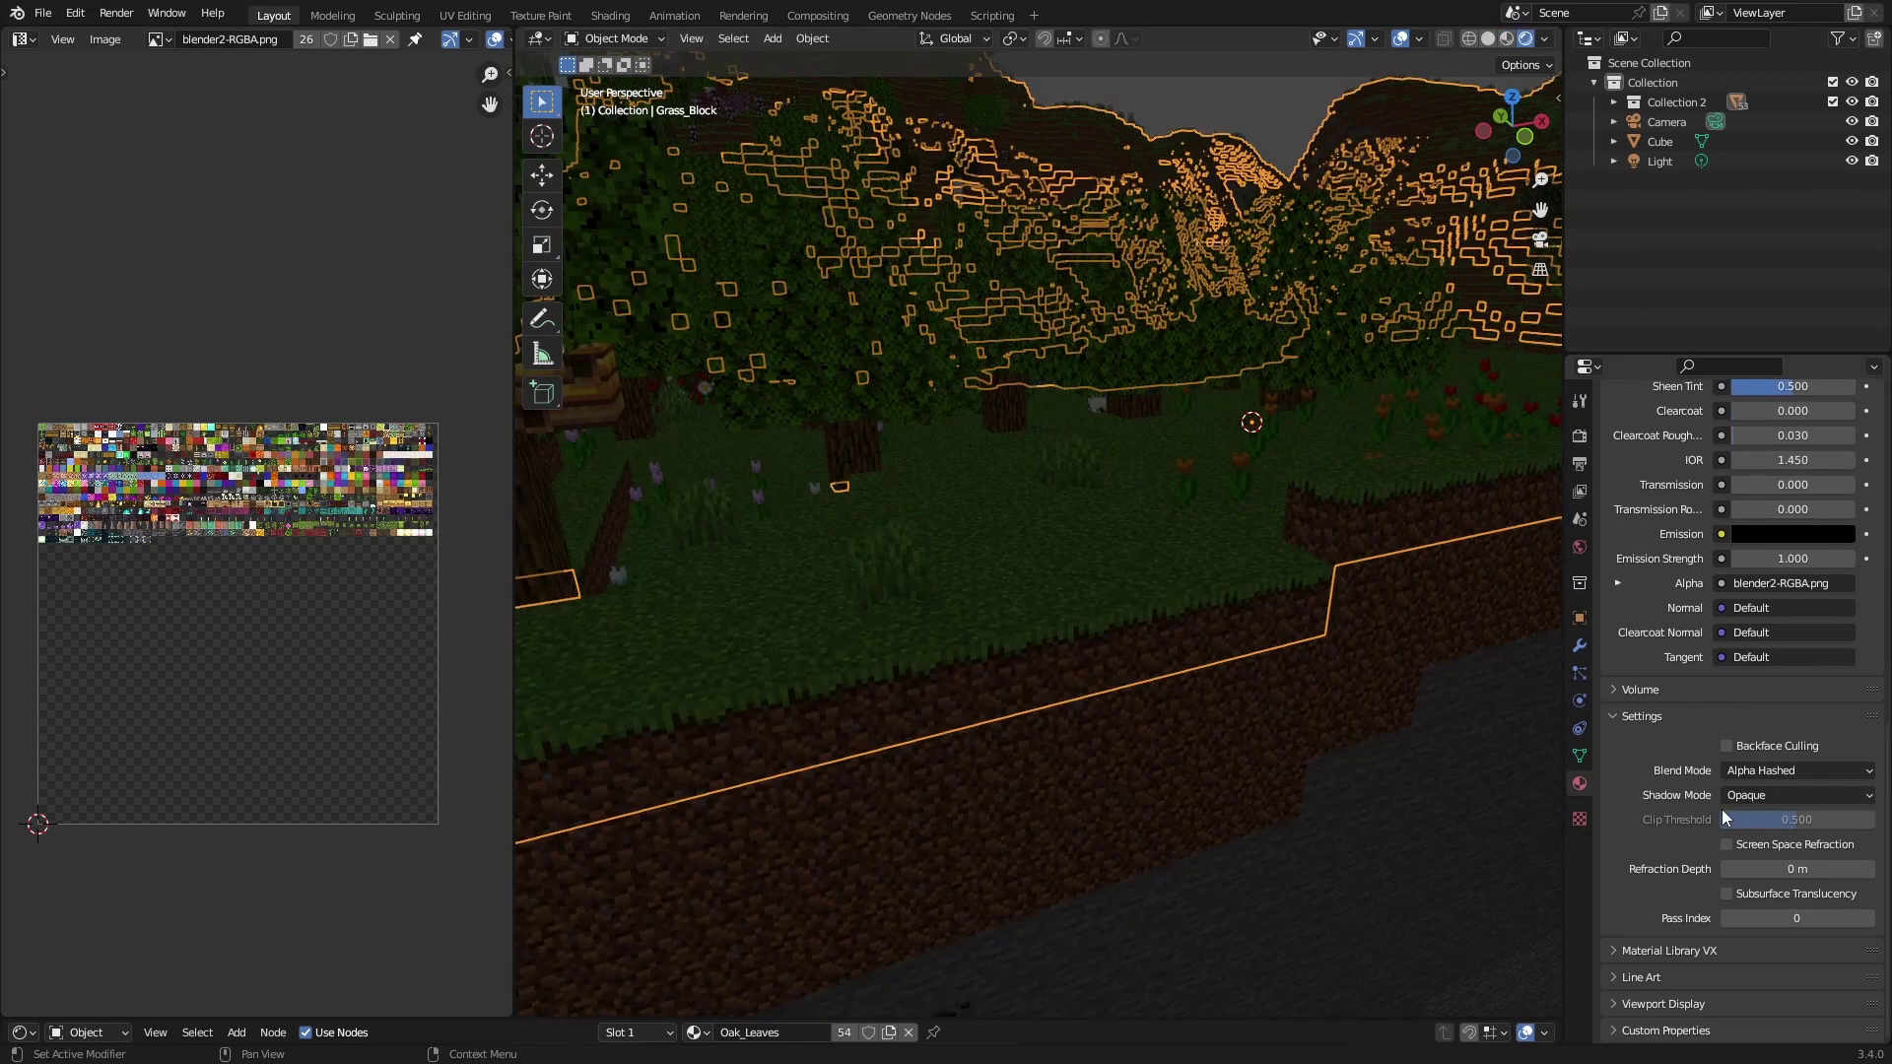
{"action": "left_click", "coordinate": [1785, 798]}
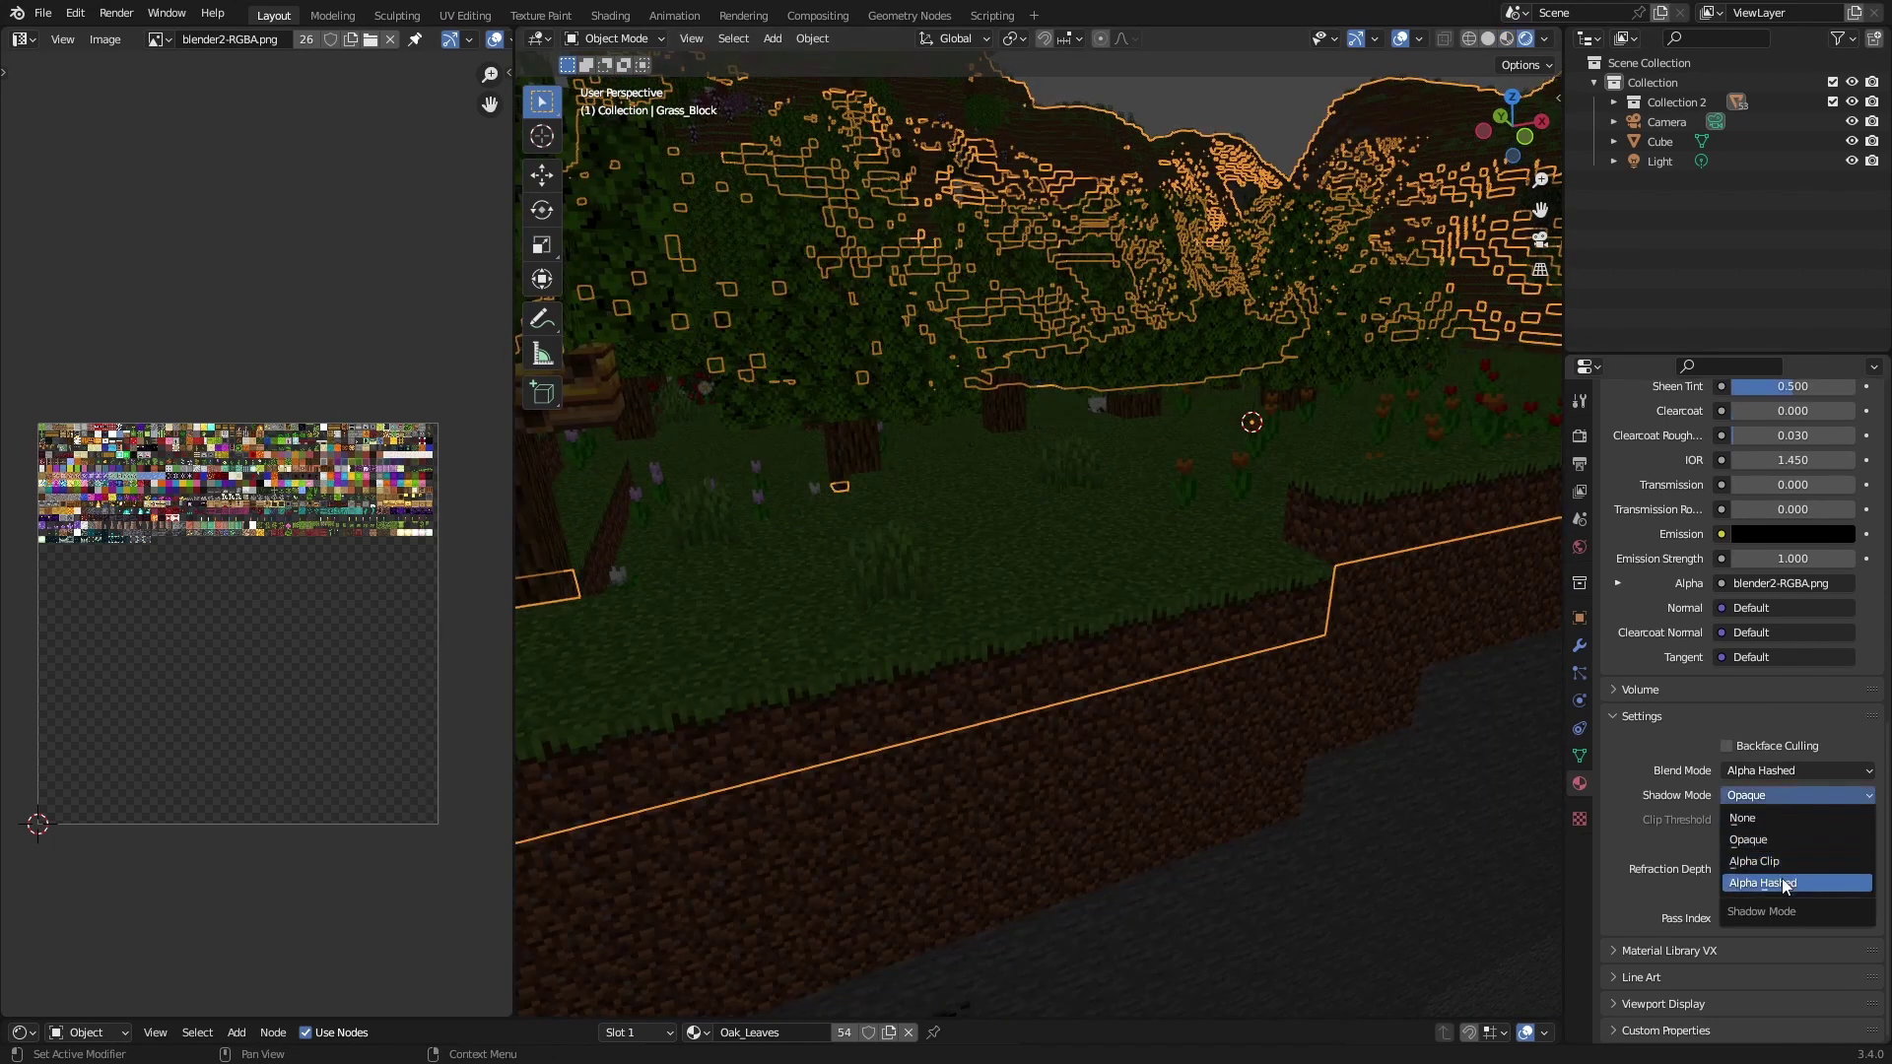
{"action": "left_click", "coordinate": [1785, 882]}
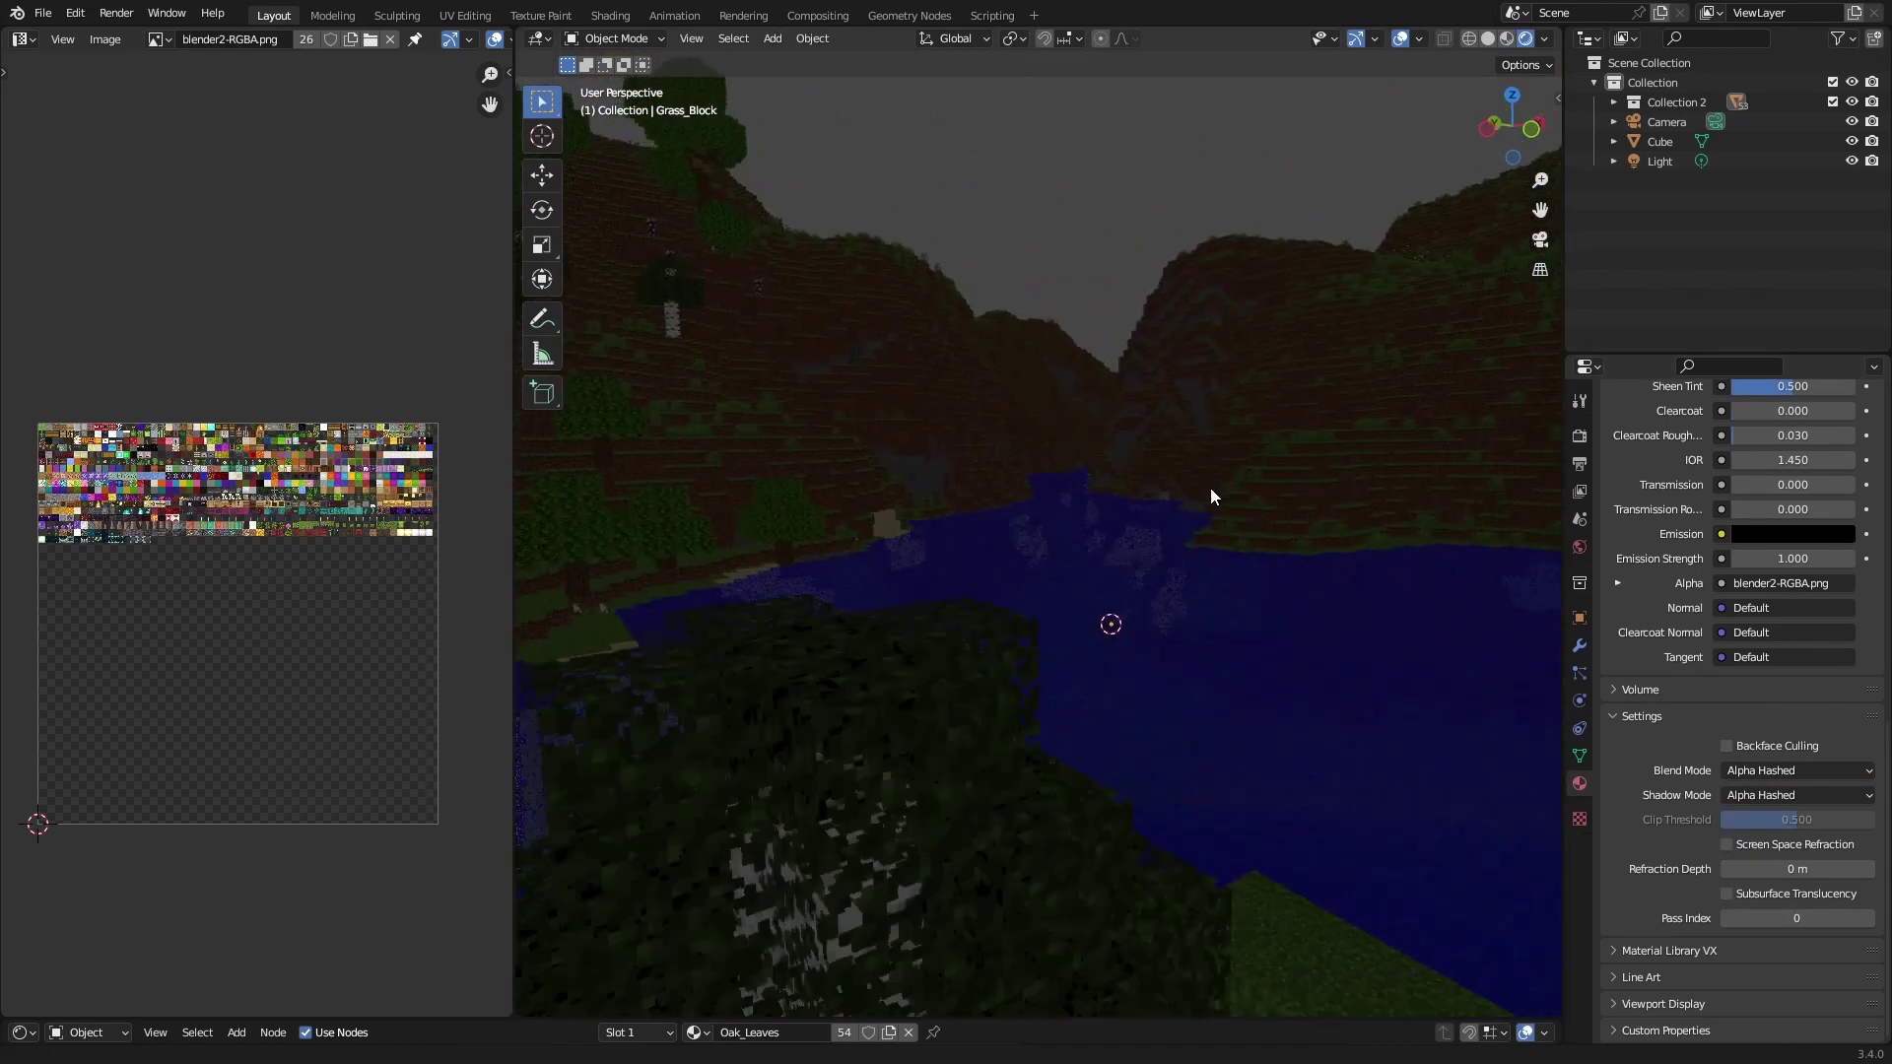
{"action": "scroll", "coordinate": [1214, 487], "scroll_direction": "up", "scroll_amount": 8}
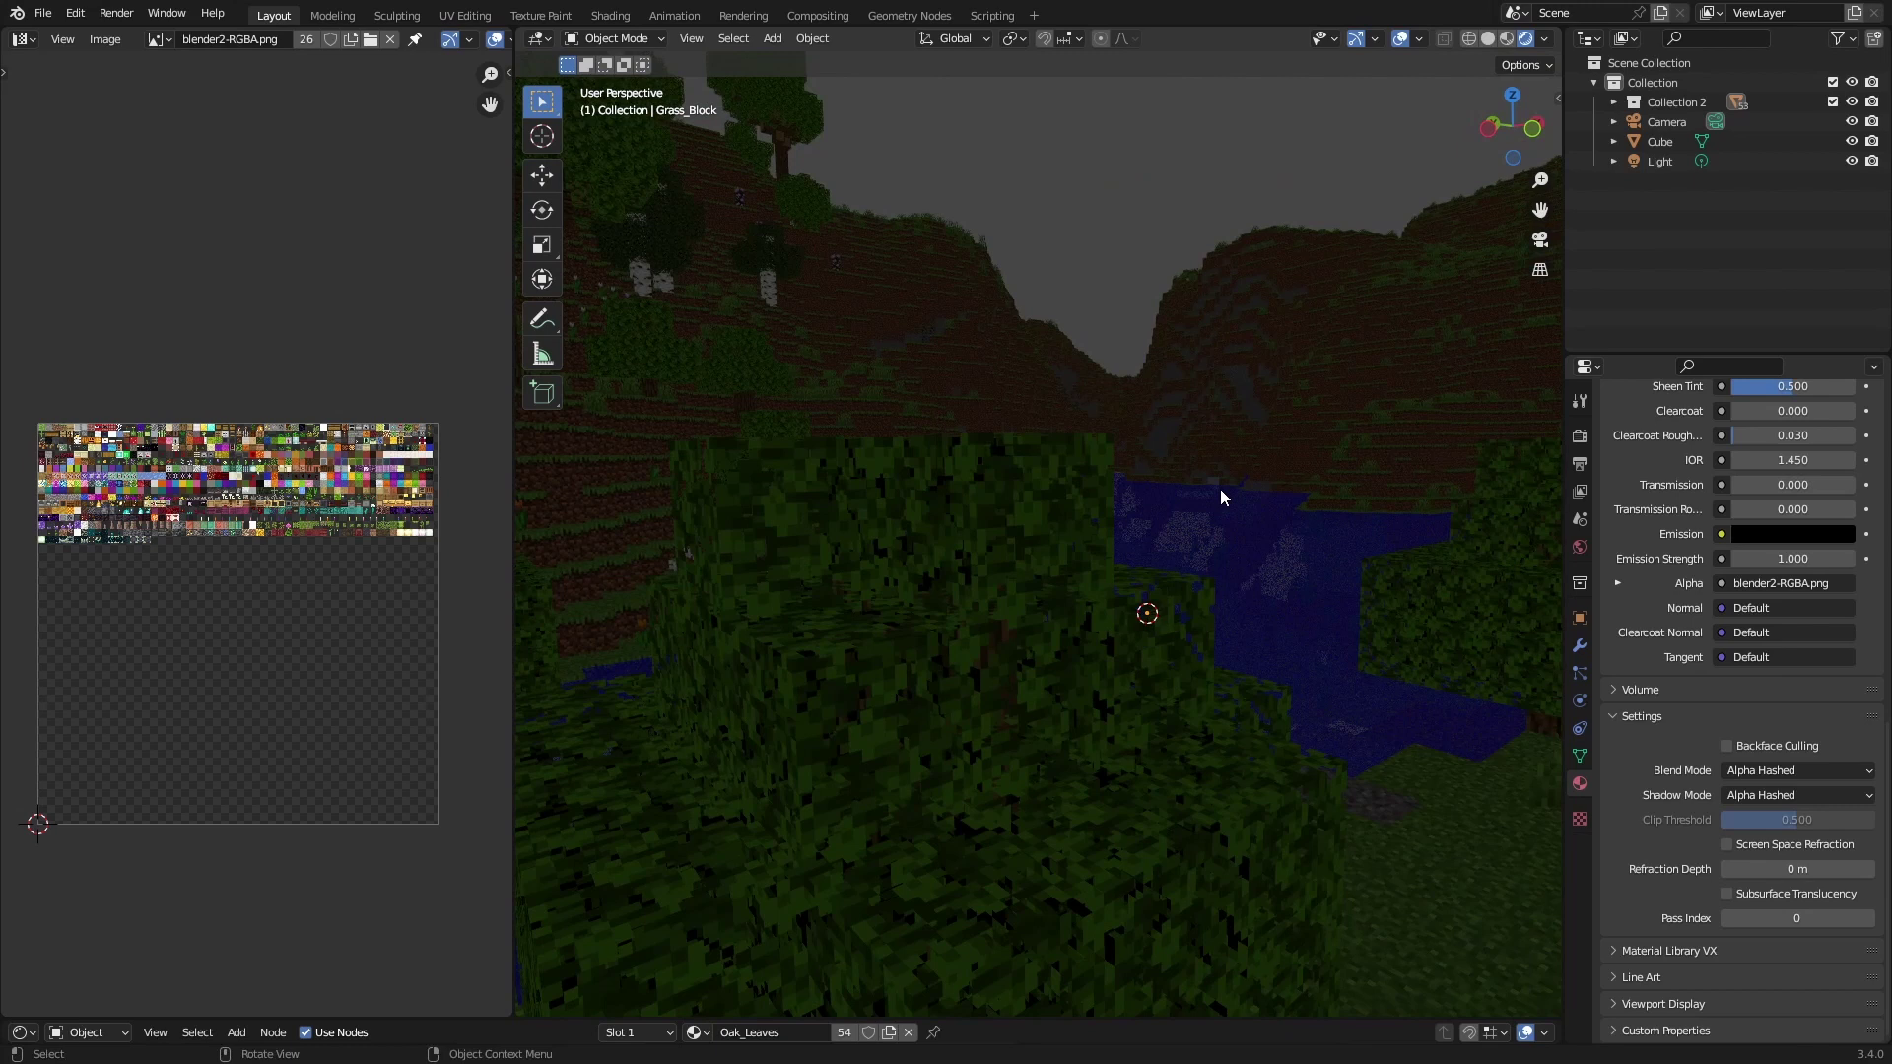
- Try adding a camera aligned to the river view, and delete both it and the default camera
{"action": "scroll", "coordinate": [1193, 485], "scroll_direction": "down", "scroll_amount": 5}
{"action": "key", "text": "shift+a"}
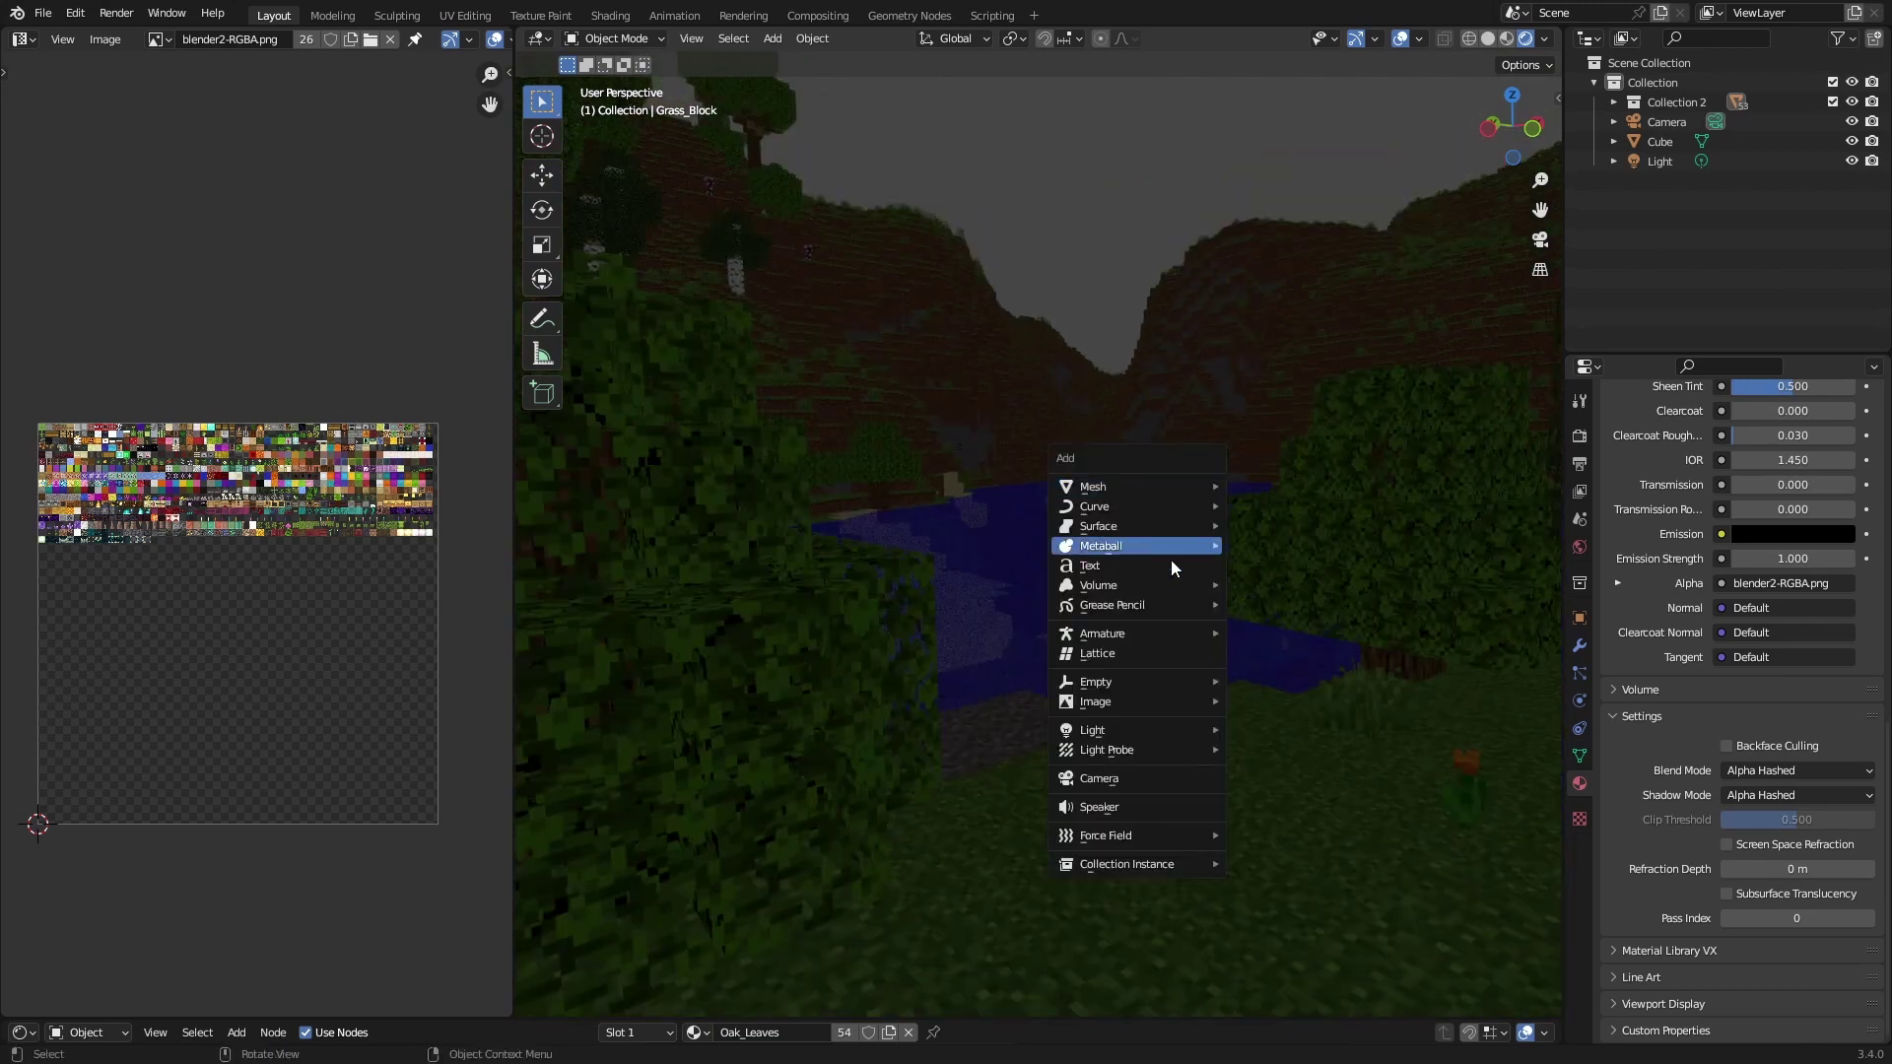
{"action": "left_click", "coordinate": [1146, 778]}
{"action": "key", "text": "ctrl+alt+KP_0"}
{"action": "key", "text": "x"}
{"action": "scroll", "coordinate": [1178, 499], "scroll_direction": "up", "scroll_amount": 5}
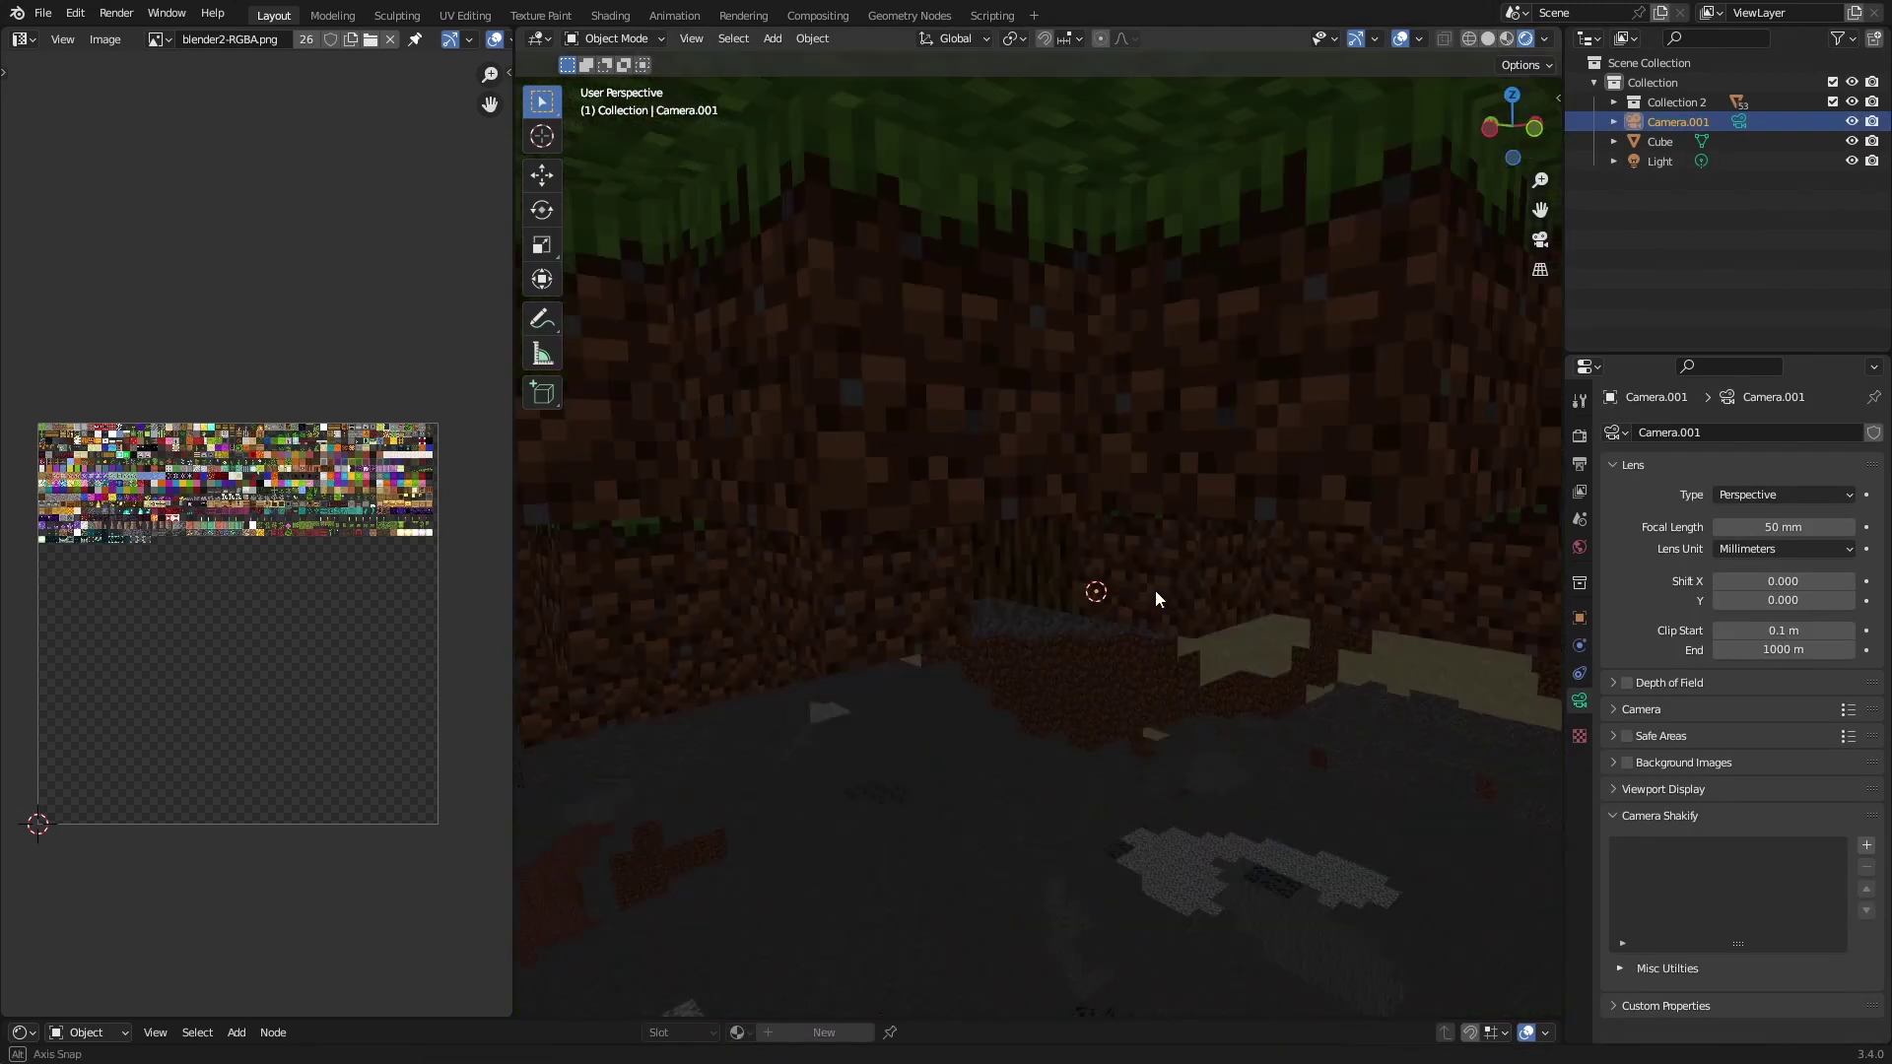
{"action": "key", "text": "x"}
- Add a new camera, align it to the current view of the river and adjust its position and rotation
{"action": "key", "text": "shift+a"}
{"action": "left_click", "coordinate": [1084, 566]}
{"action": "key", "text": "ctrl+alt+KP_0"}
{"action": "key", "text": "g"}
{"action": "key", "text": "r"}
{"action": "key", "text": "r"}
{"action": "left_click", "coordinate": [1092, 197]}
- Set the camera's focal length to 35 mm and move the camera along its local Z axis
{"action": "double_click", "coordinate": [1782, 527]}
{"action": "type", "text": "35"}
{"action": "key", "text": "Return"}
{"action": "key", "text": "g"}
{"action": "key", "text": "z"}
{"action": "key", "text": "z"}
{"action": "left_click", "coordinate": [1064, 520]}
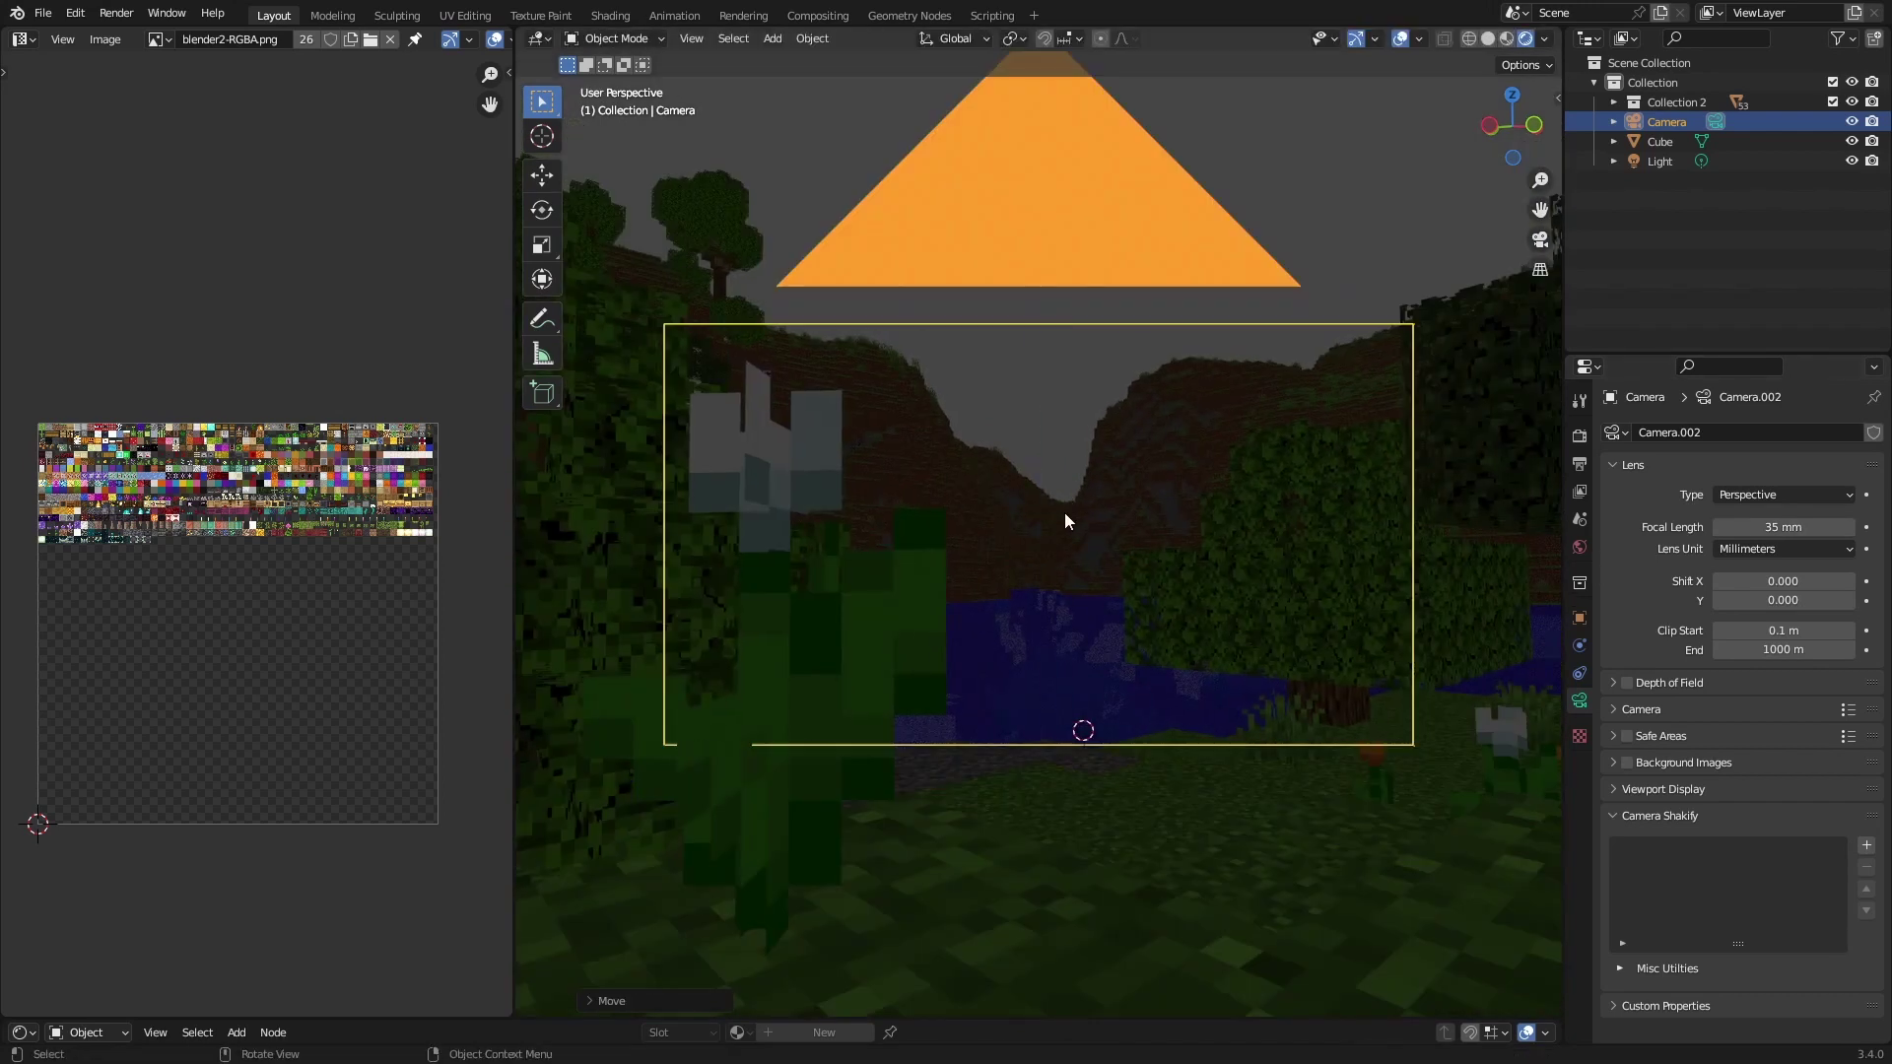
- Move the camera further along its local Z axis and view the river through it
{"action": "middle_click_drag", "start_coordinate": [1064, 520], "coordinate": [896, 786]}
{"action": "key", "text": "g"}
{"action": "key", "text": "z"}
{"action": "key", "text": "z"}
{"action": "left_click", "coordinate": [1426, 431]}
{"action": "key", "text": "KP_0"}
- Enable depth of field on the camera and adjust its F-stop
{"action": "left_click", "coordinate": [1627, 683]}
{"action": "left_click", "coordinate": [1614, 683]}
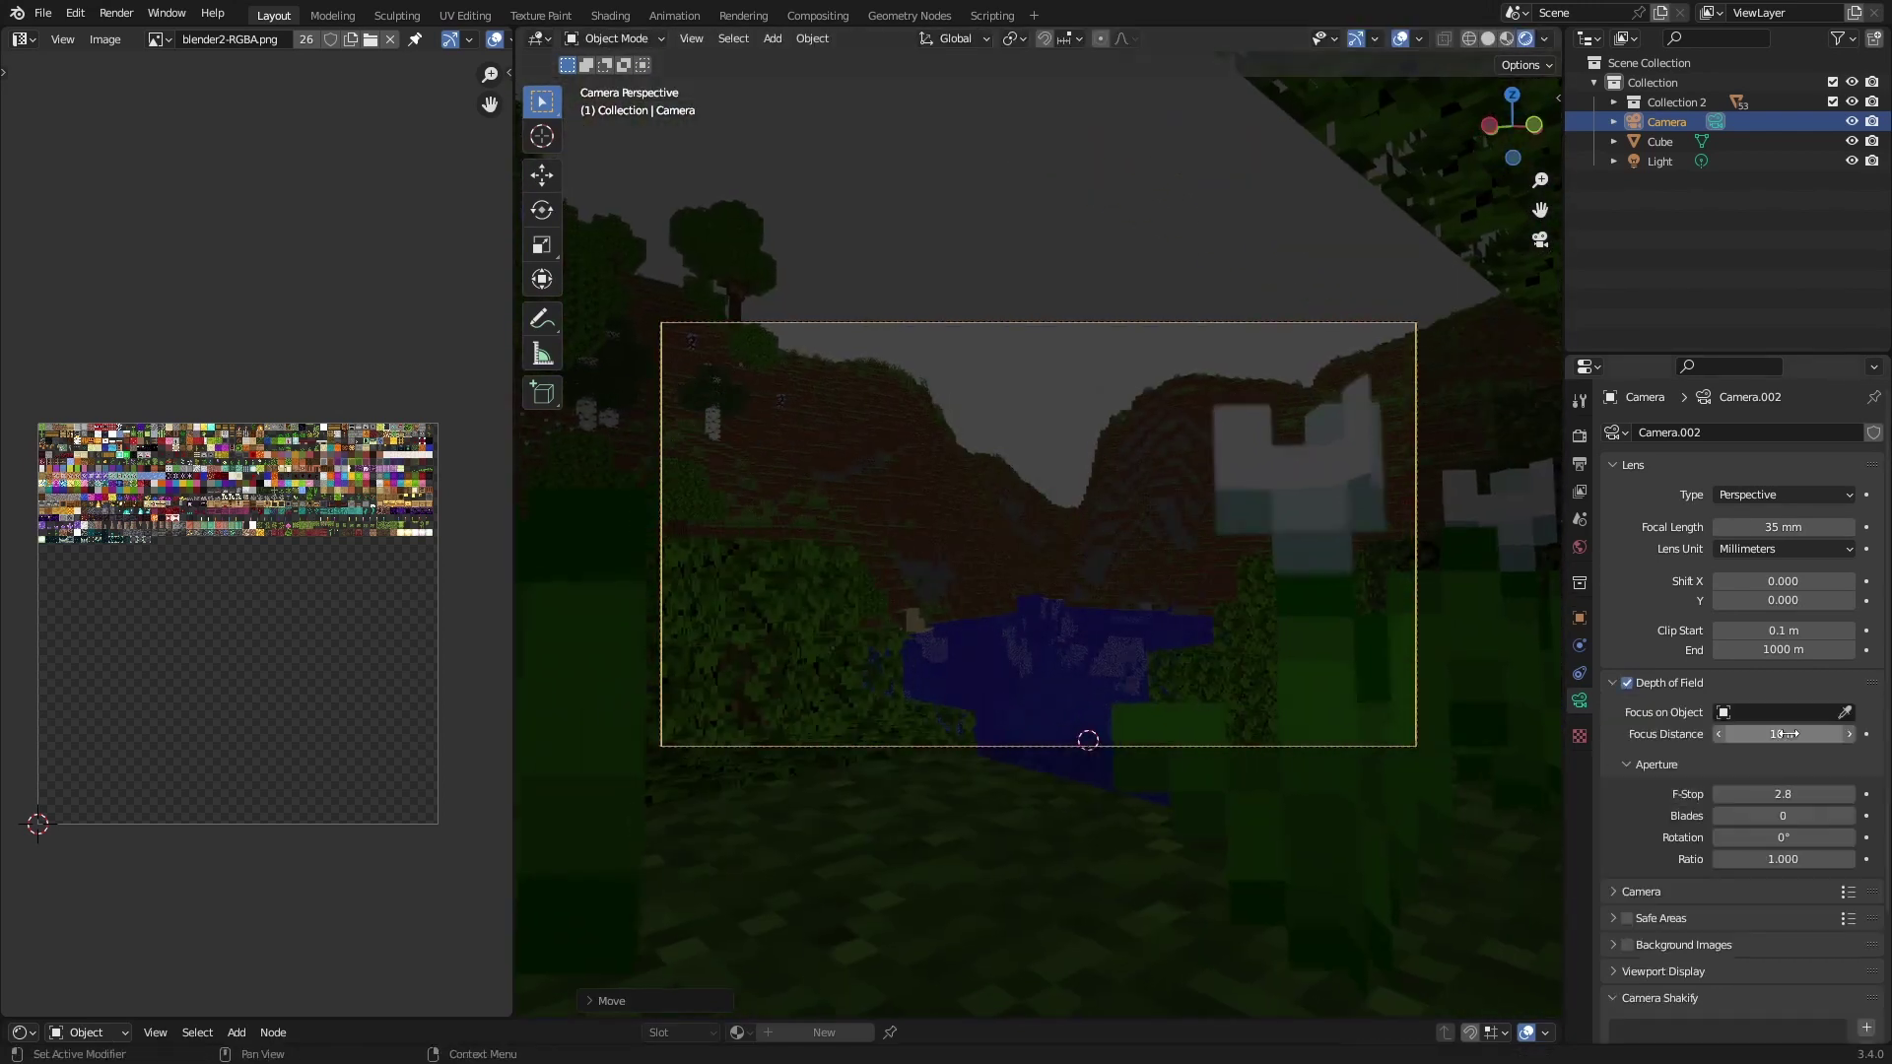
{"action": "left_click_drag", "start_coordinate": [1782, 794], "coordinate": [1750, 794]}
{"action": "key", "text": "n"}
{"action": "key", "text": "n"}
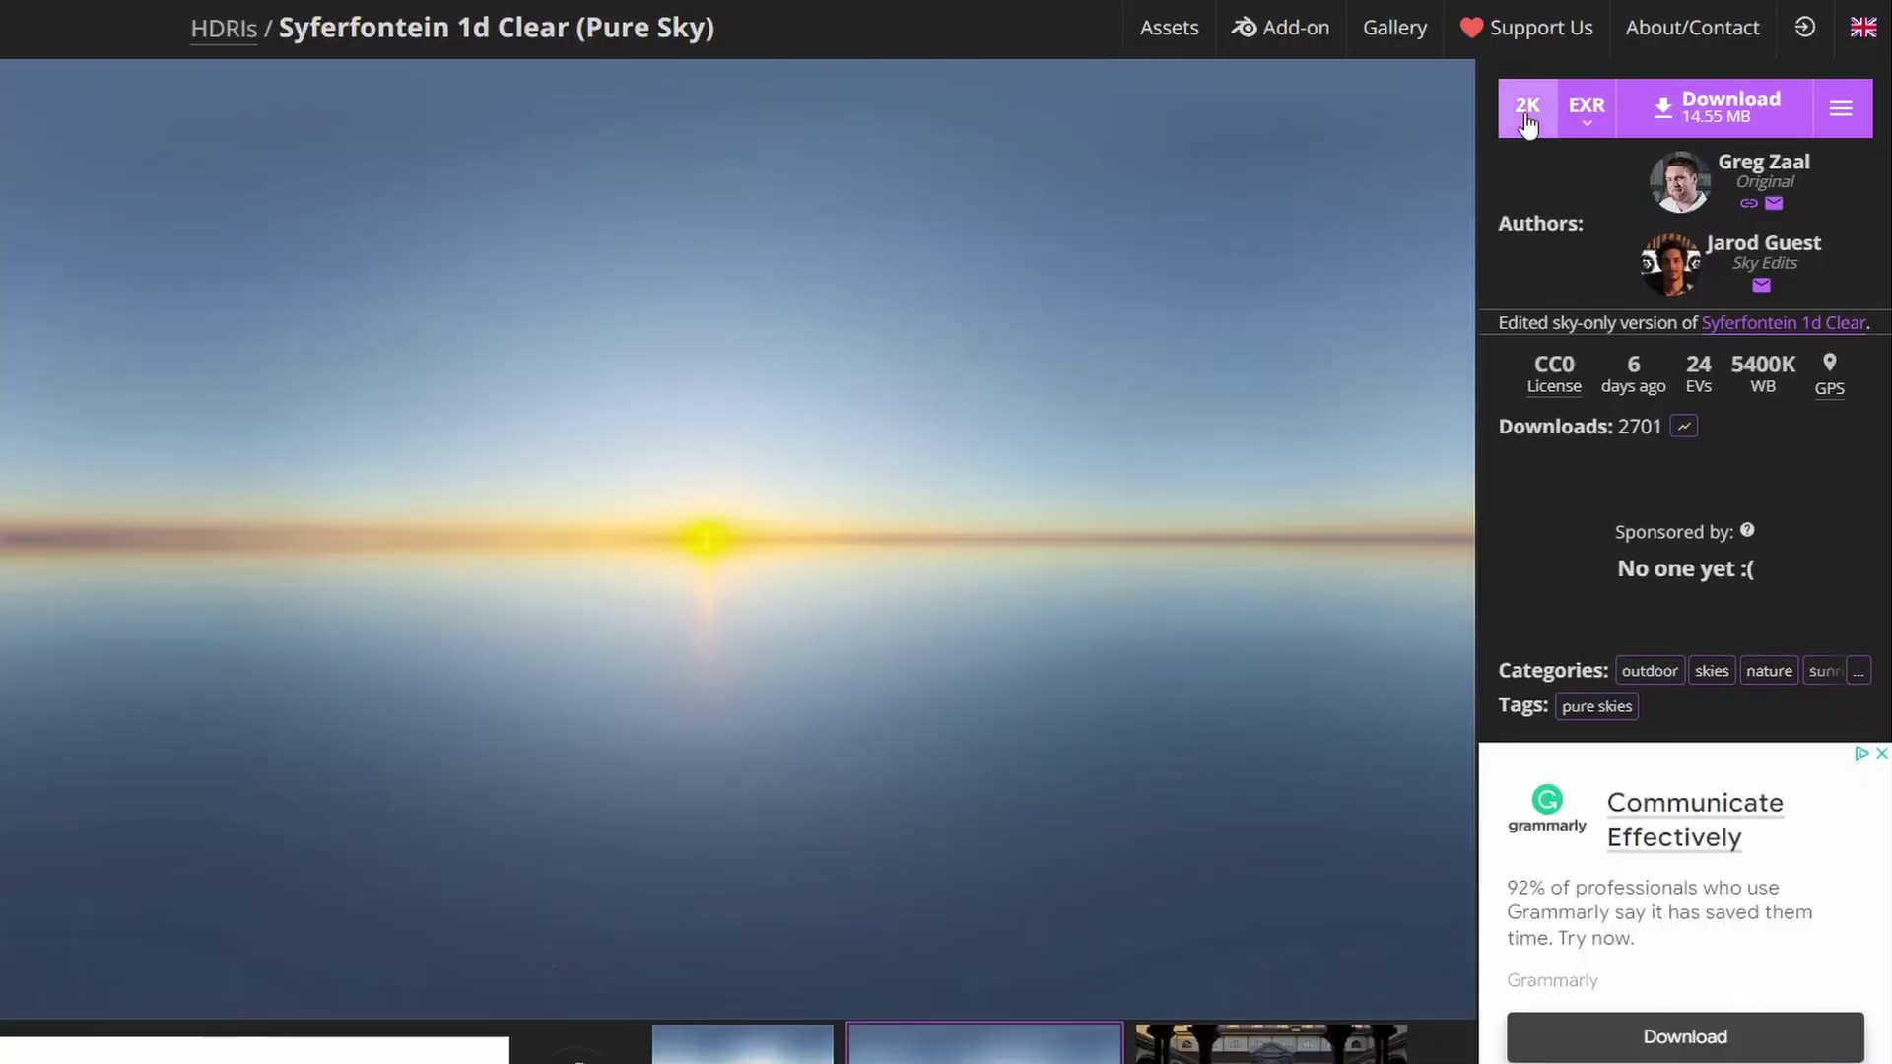
- Set the world background color to an Environment Texture and load the Syferfontein 1d Clear Pure Sky 2K EXR image
{"action": "mouse_move", "coordinate": [1587, 113]}
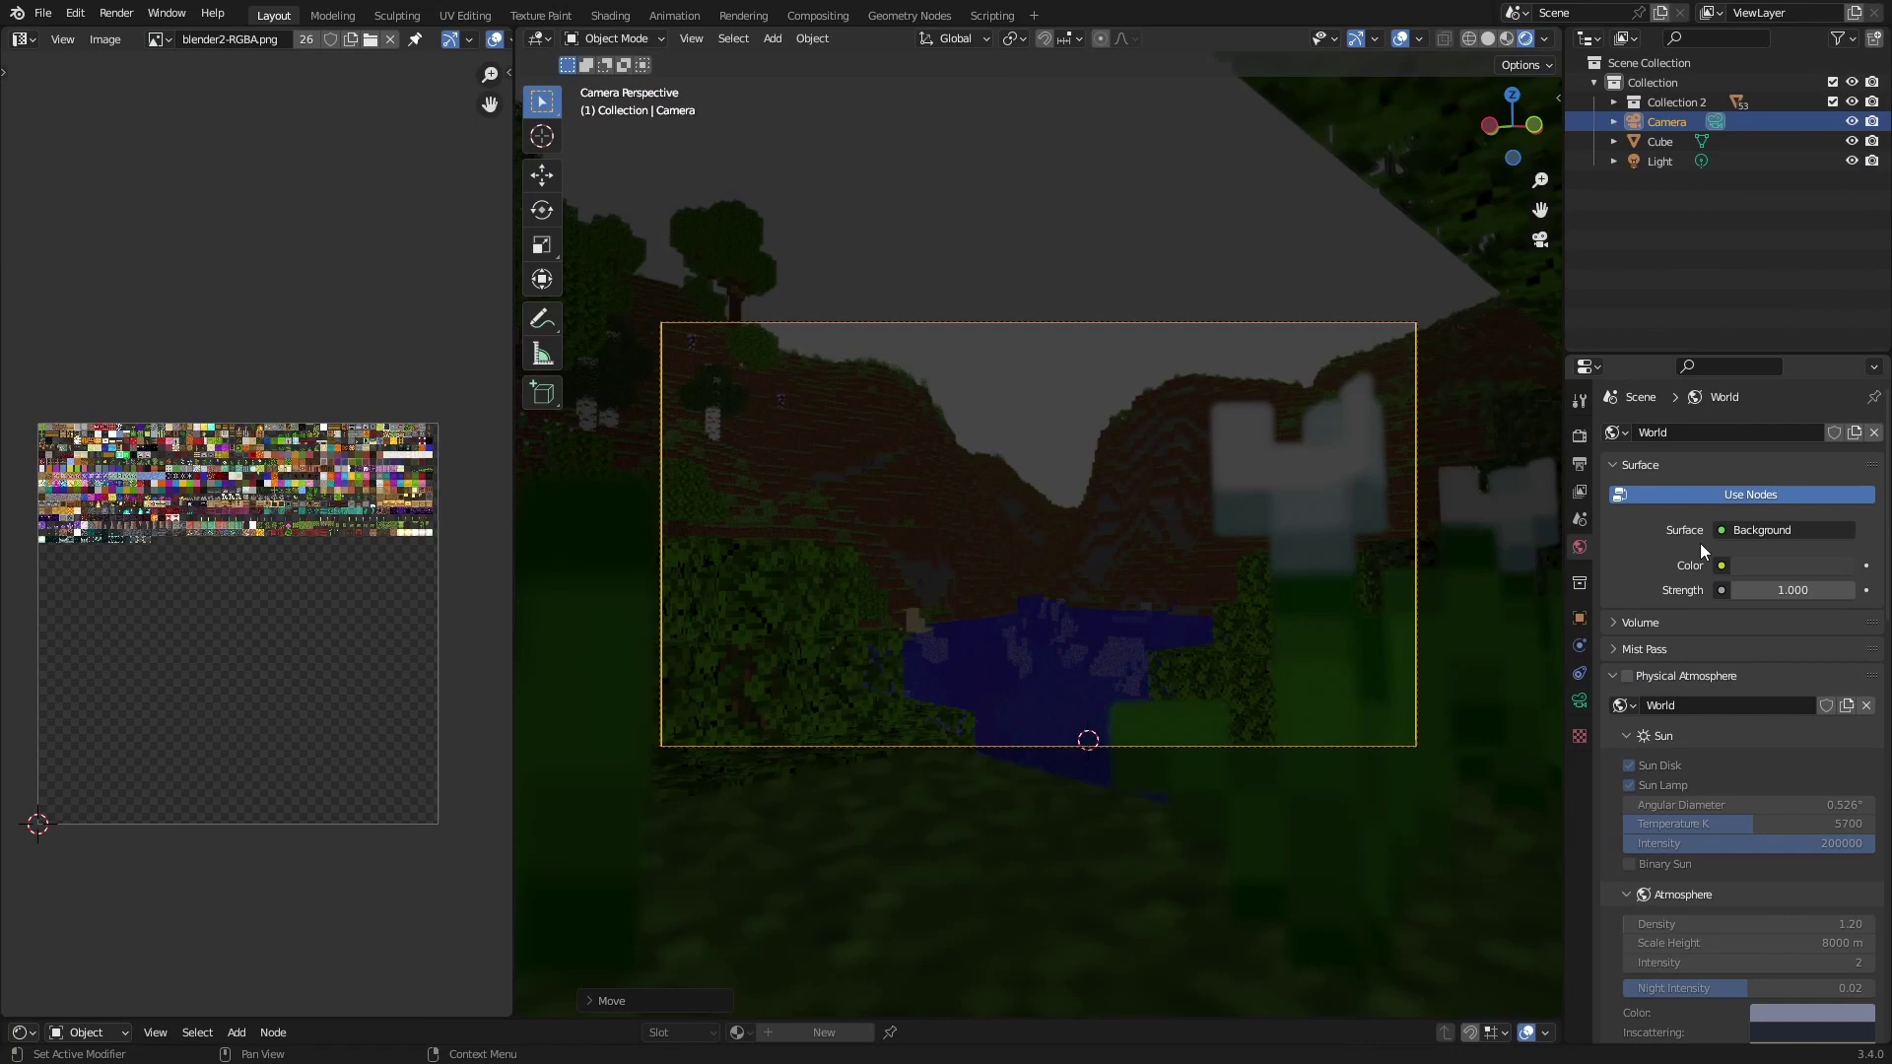
{"action": "left_click", "coordinate": [1720, 566]}
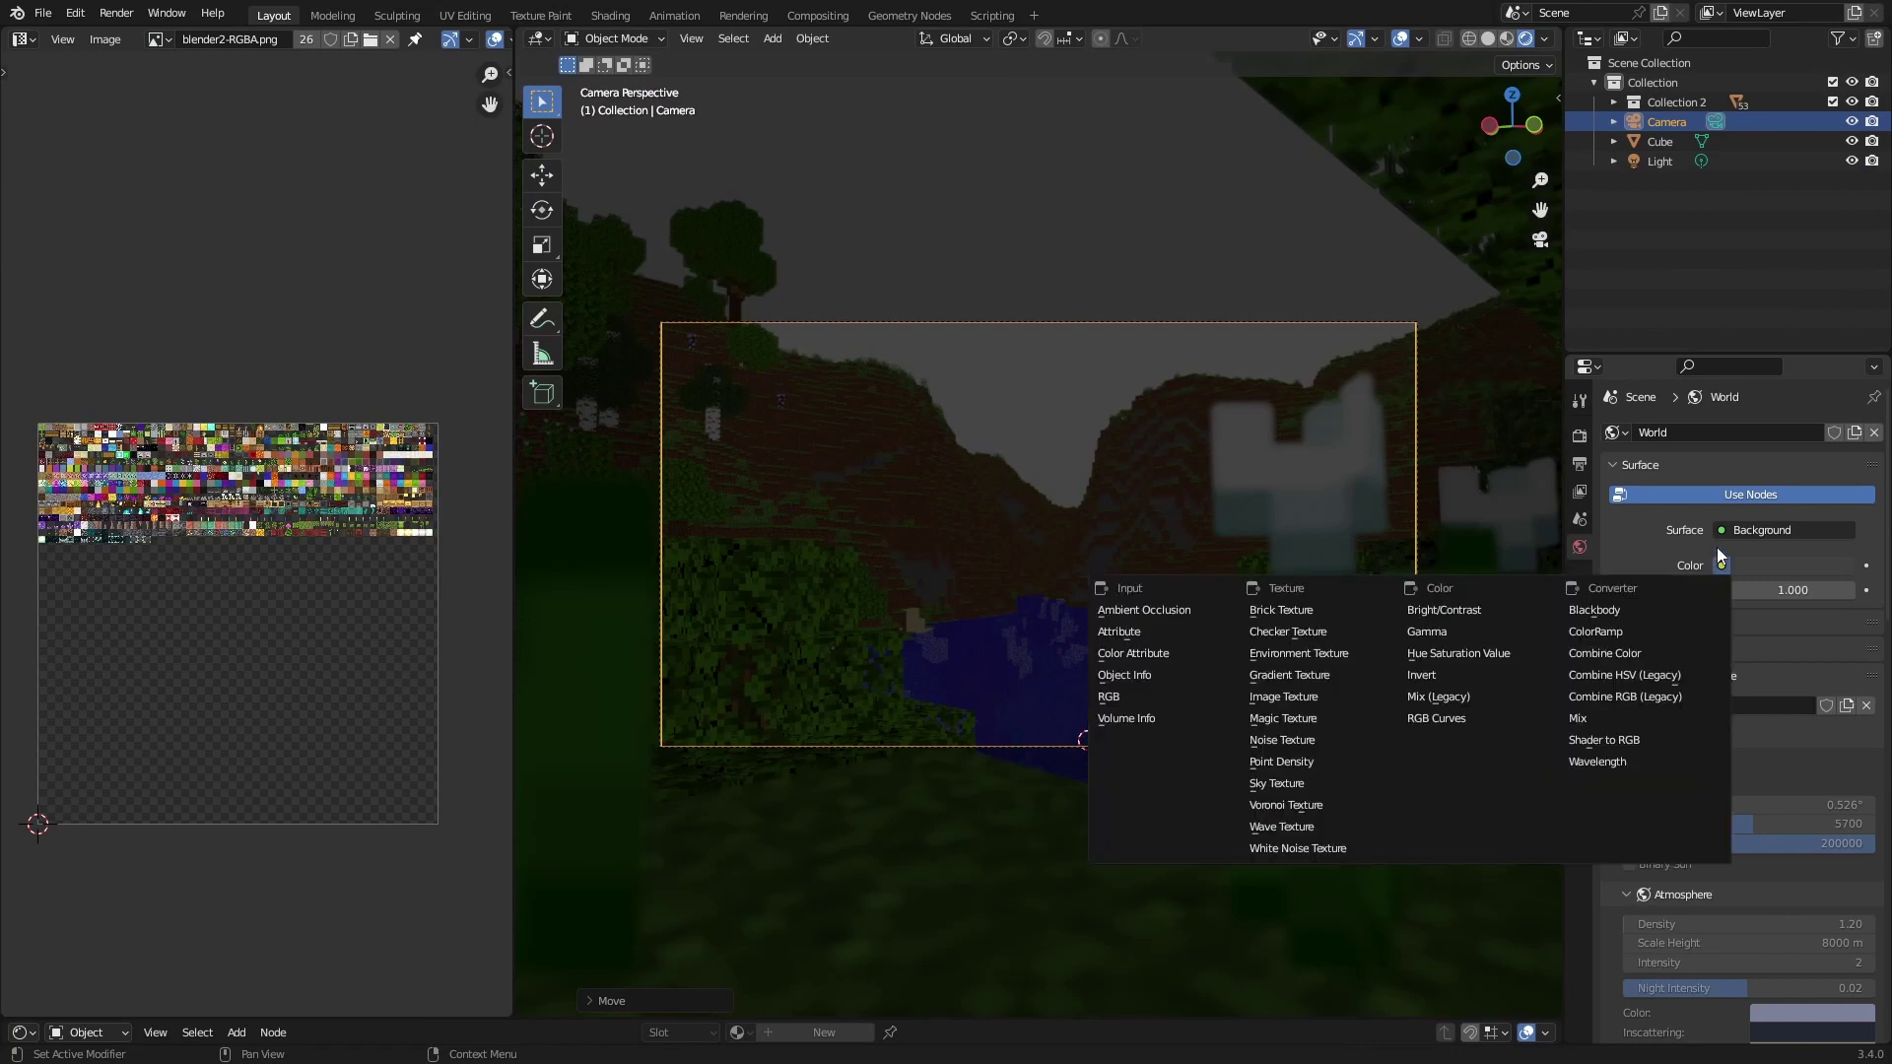
{"action": "left_click", "coordinate": [1720, 560]}
{"action": "left_click", "coordinate": [1720, 570]}
{"action": "left_click", "coordinate": [1377, 658]}
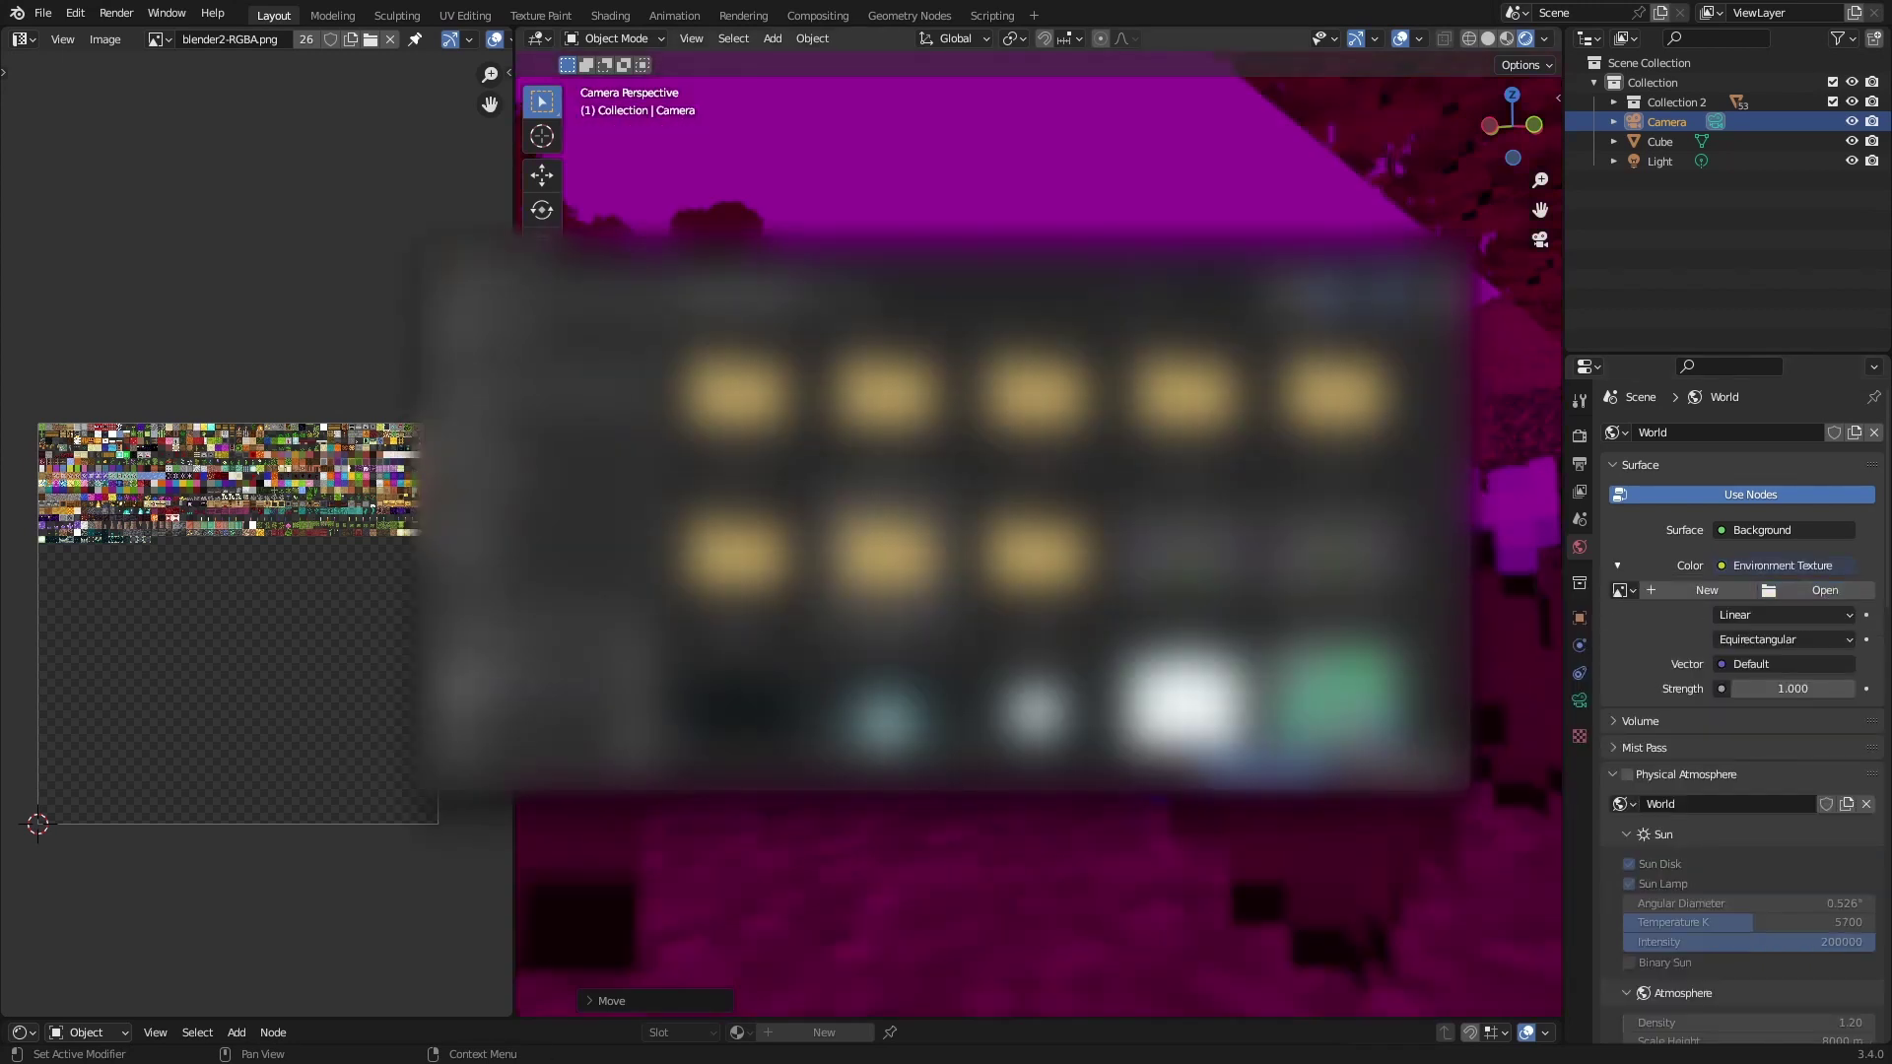
{"action": "scroll", "coordinate": [745, 660], "scroll_direction": "down", "scroll_amount": 1}
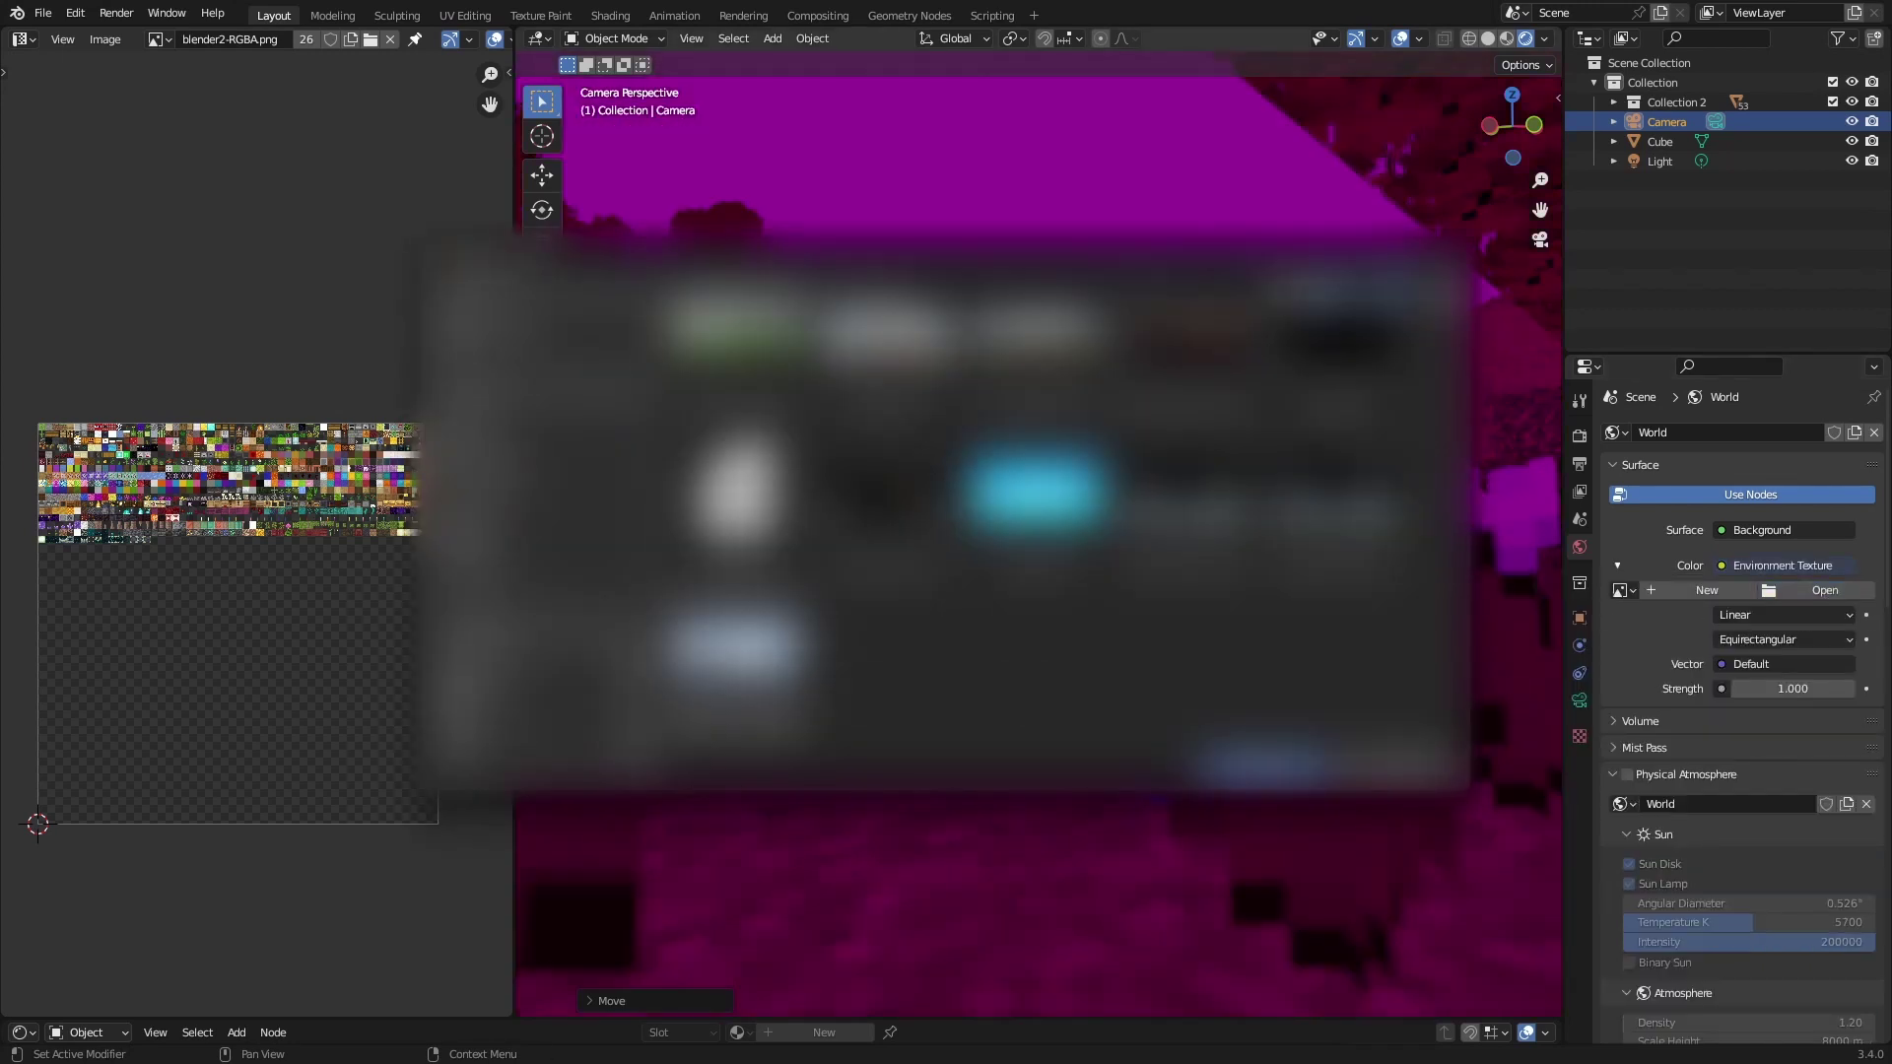
{"action": "double_click", "coordinate": [744, 660]}
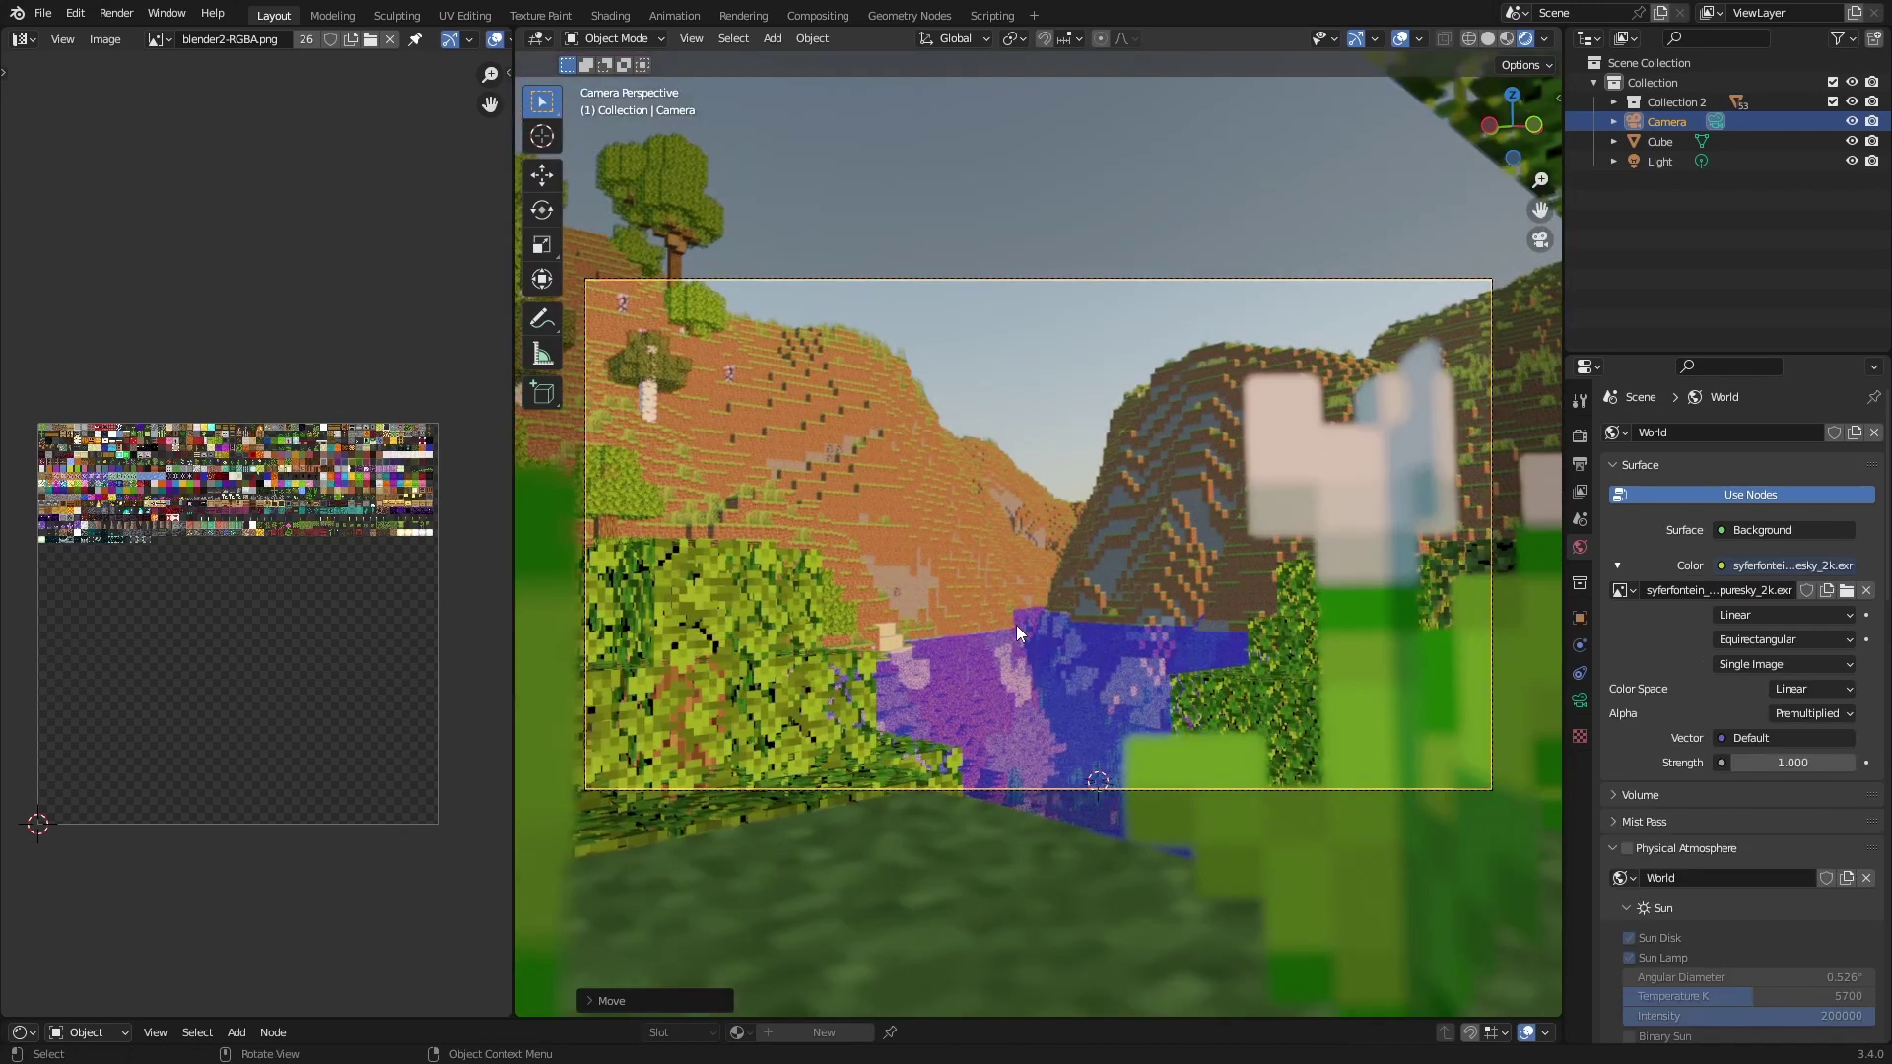
- Widen the 3D viewport over the area taken up by the image editor
{"action": "scroll", "coordinate": [1019, 624], "scroll_direction": "up", "scroll_amount": 2}
{"action": "left_click", "coordinate": [1046, 365]}
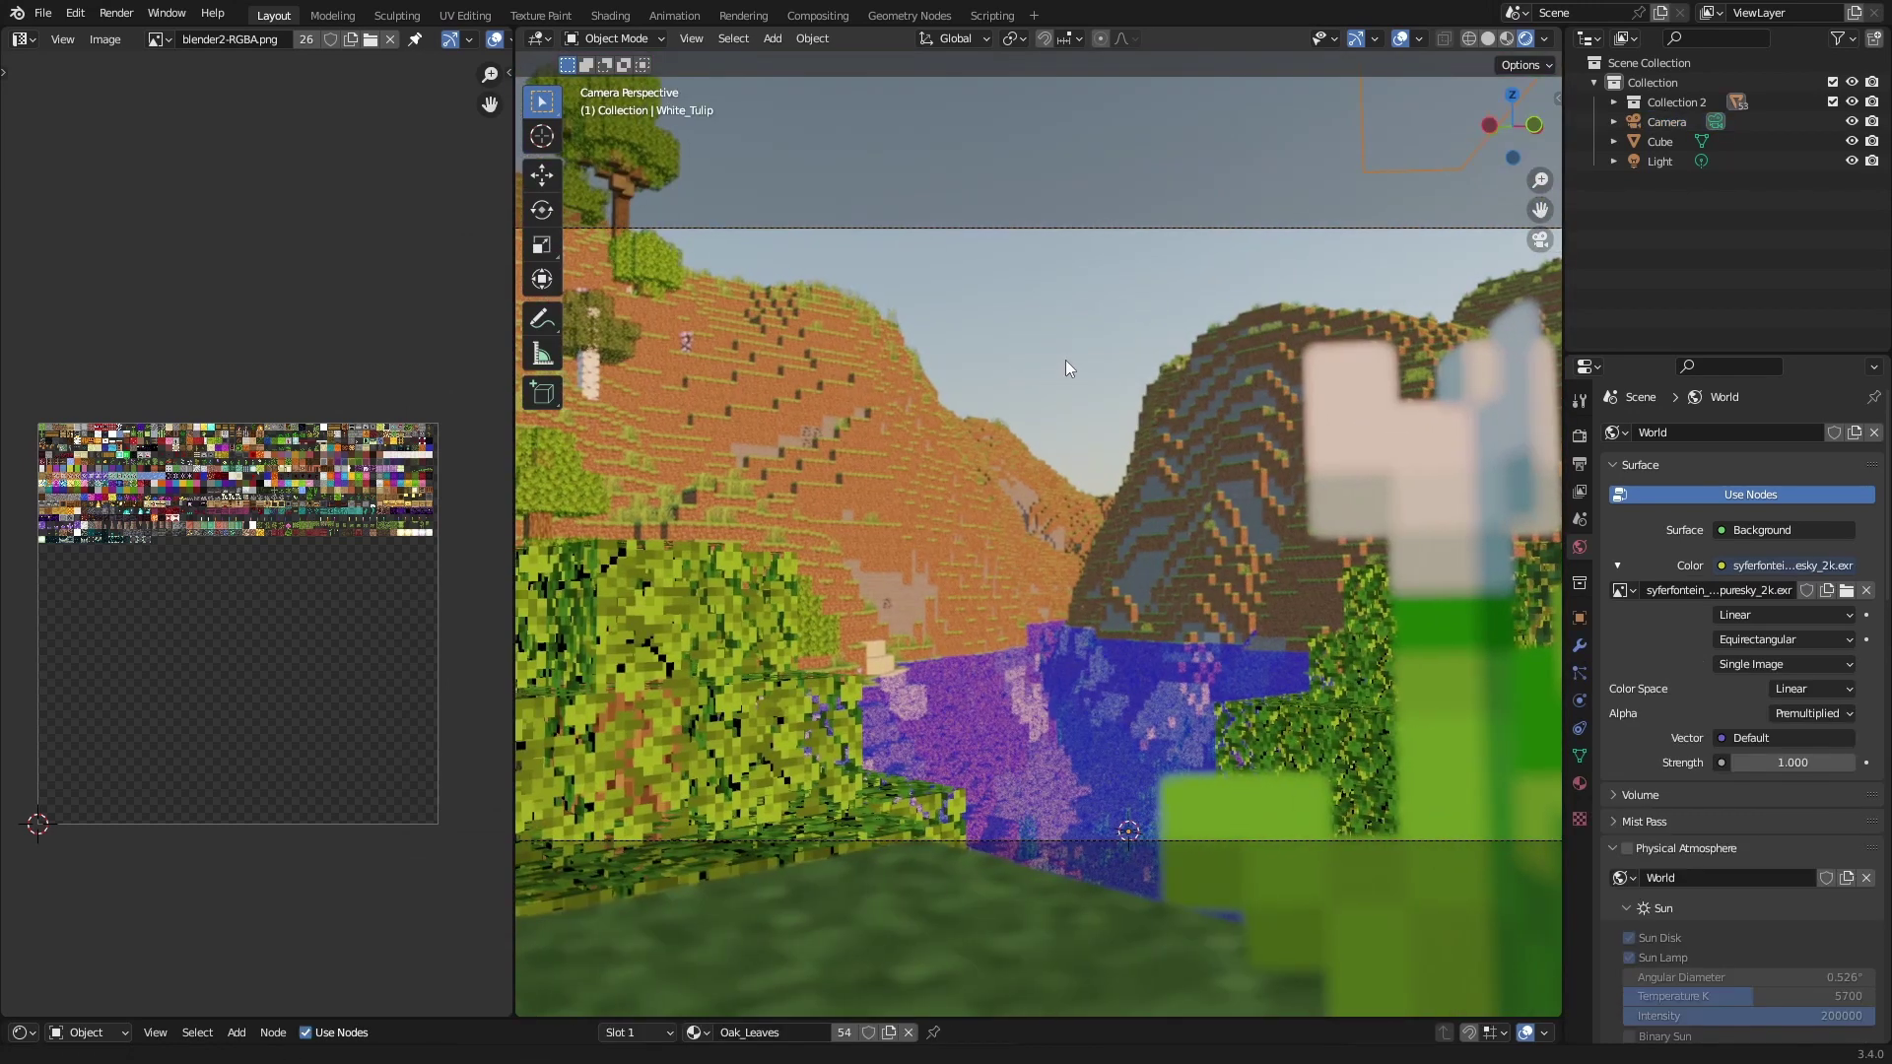
{"action": "scroll", "coordinate": [755, 605], "scroll_direction": "down", "scroll_amount": 1}
{"action": "left_click_drag", "start_coordinate": [514, 603], "coordinate": [30, 581]}
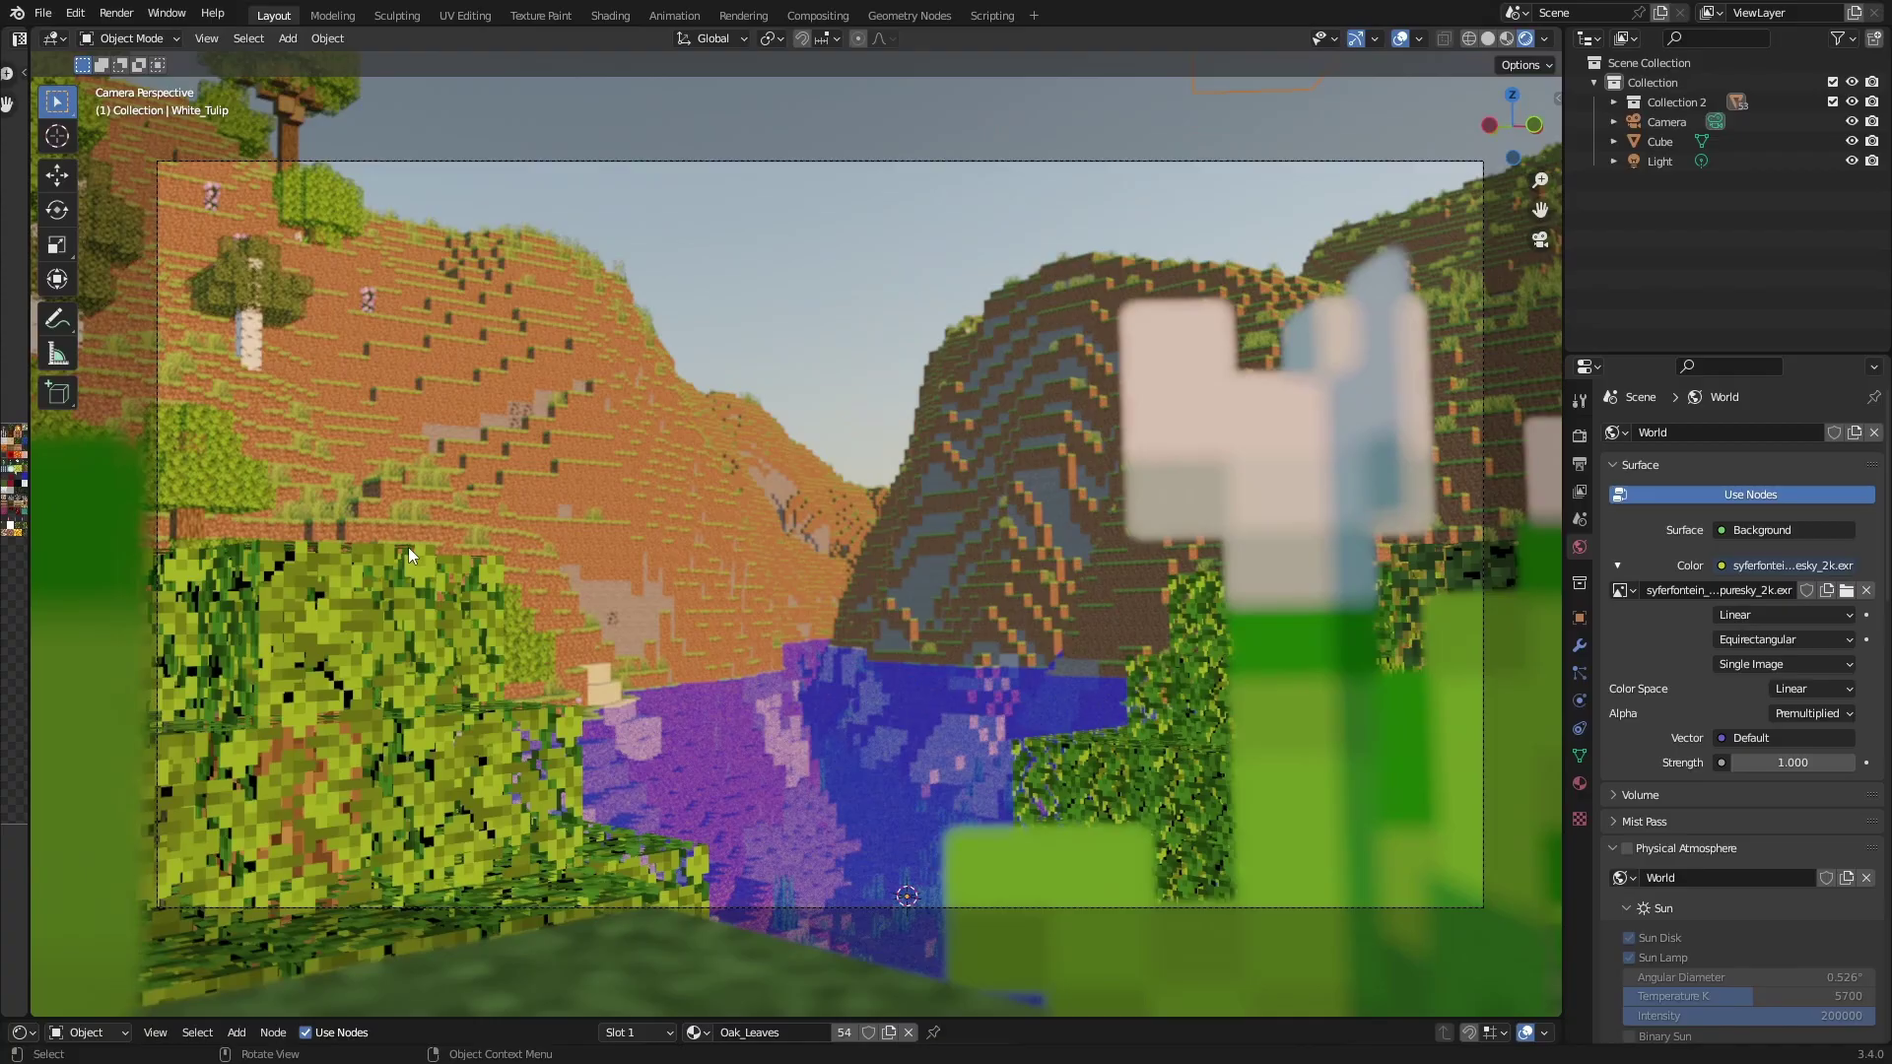
- Examine the sky-lit terrain from outside and return to the camera view
{"action": "middle_click_drag", "start_coordinate": [912, 516], "coordinate": [1126, 640]}
{"action": "scroll", "coordinate": [843, 564], "scroll_direction": "down", "scroll_amount": 14}
{"action": "scroll", "coordinate": [1126, 641], "scroll_direction": "down", "scroll_amount": 2}
{"action": "middle_click_drag", "start_coordinate": [1188, 705], "coordinate": [1161, 795]}
{"action": "scroll", "coordinate": [1162, 795], "scroll_direction": "up", "scroll_amount": 2}
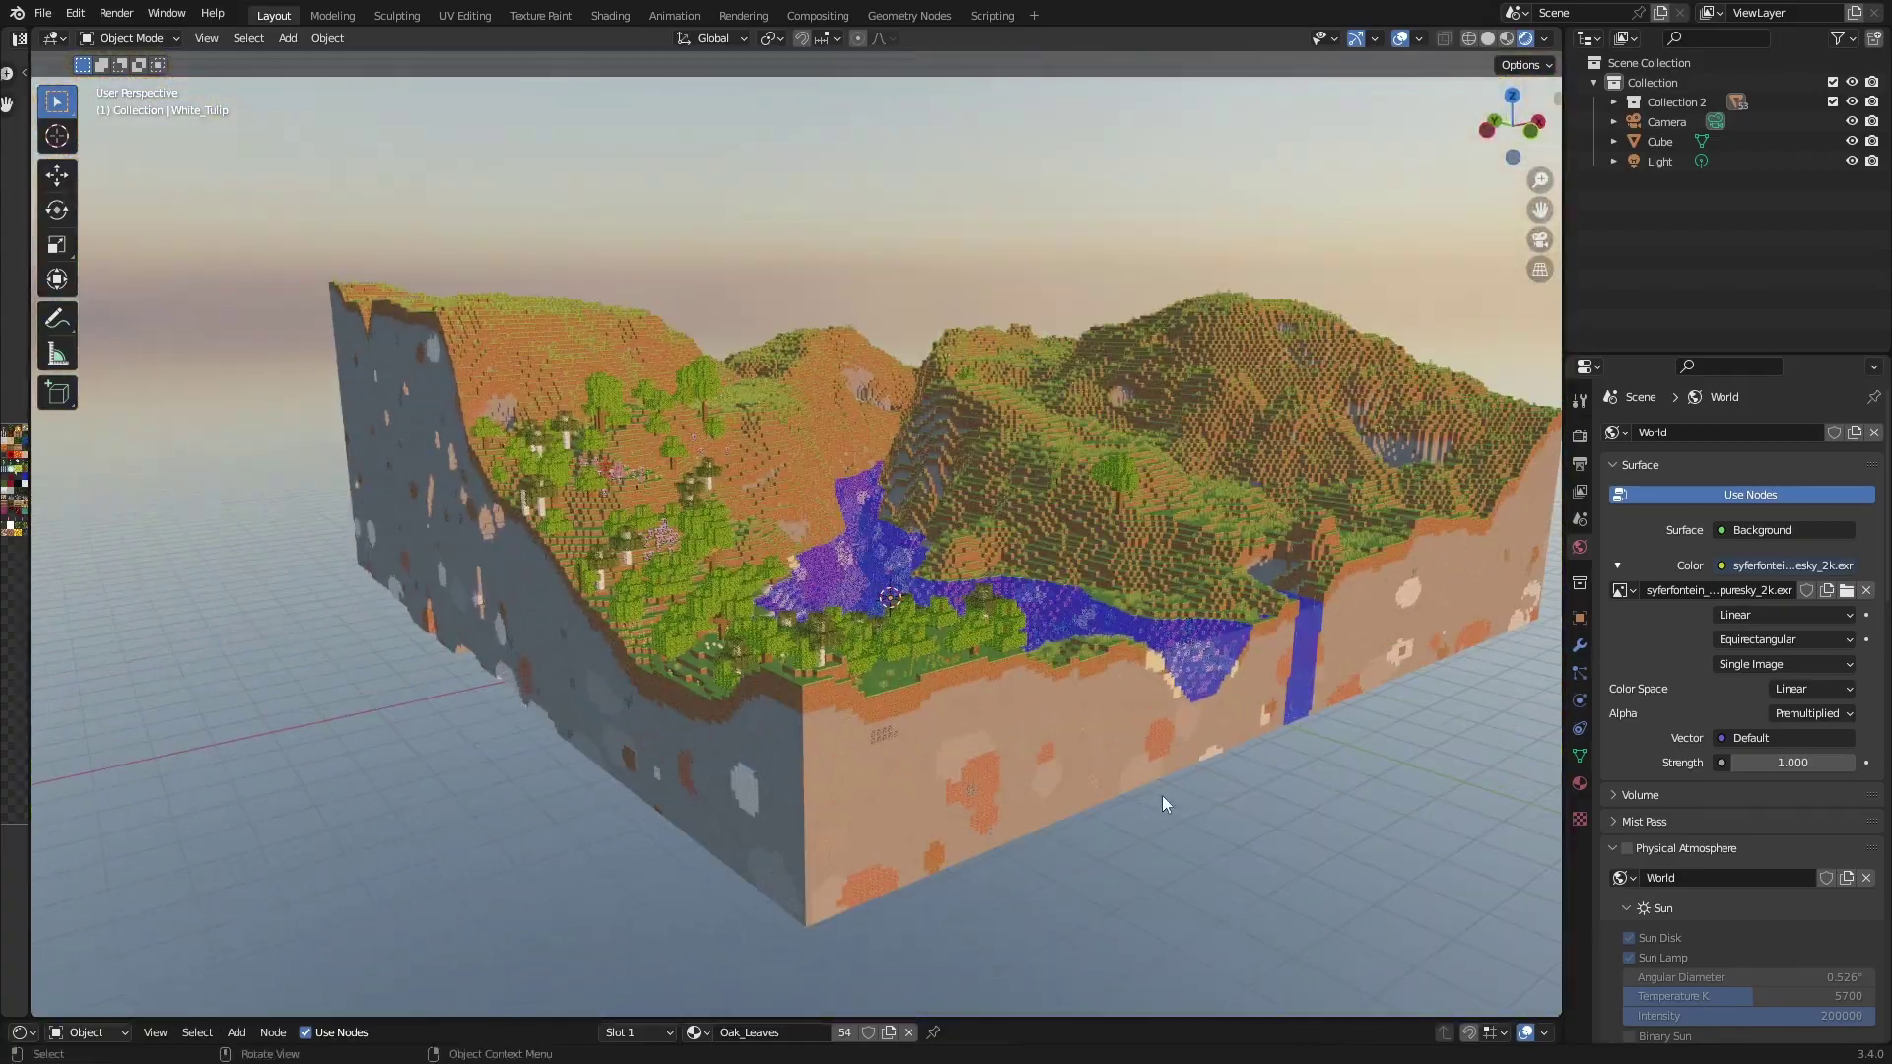
{"action": "key", "text": "KP_0"}
{"action": "middle_click_drag", "start_coordinate": [936, 613], "coordinate": [995, 611], "text": "shift"}
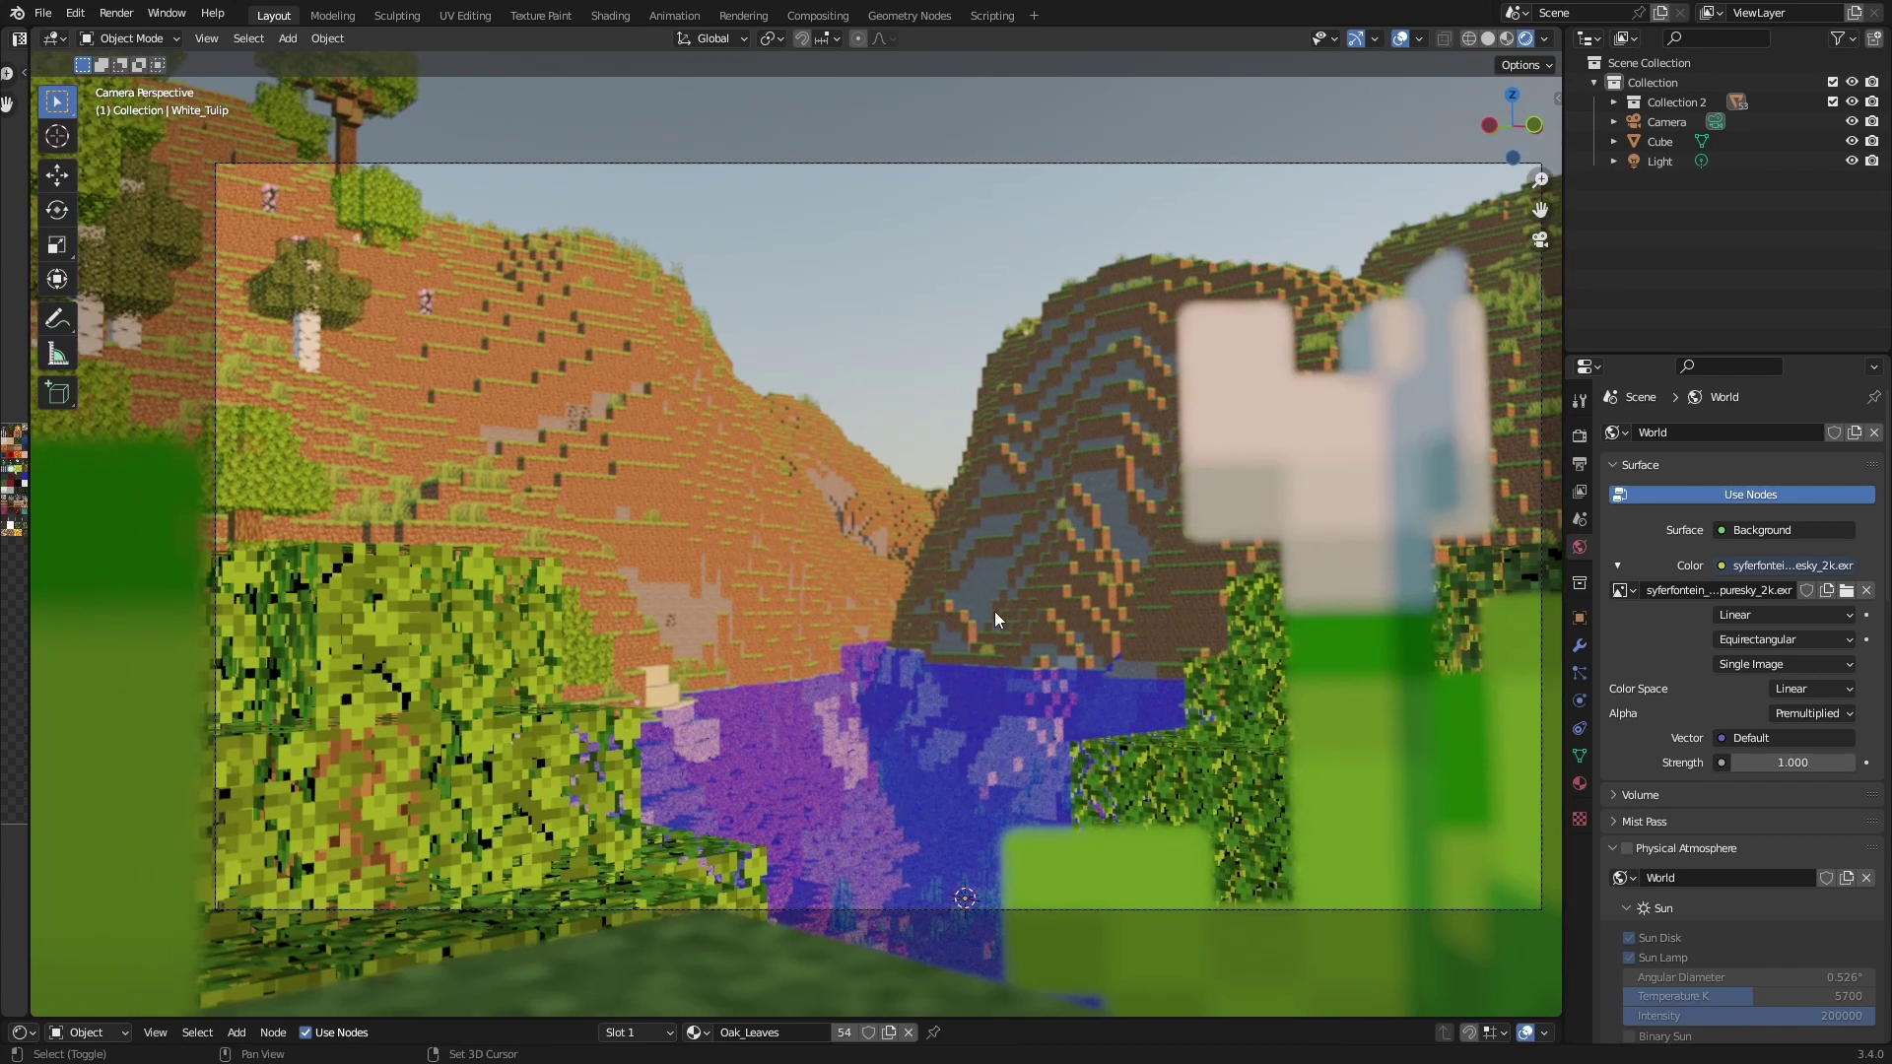
- Select the camera and define a render region around its whole frame
{"action": "left_click", "coordinate": [1543, 696]}
{"action": "scroll", "coordinate": [1019, 524], "scroll_direction": "down", "scroll_amount": 2}
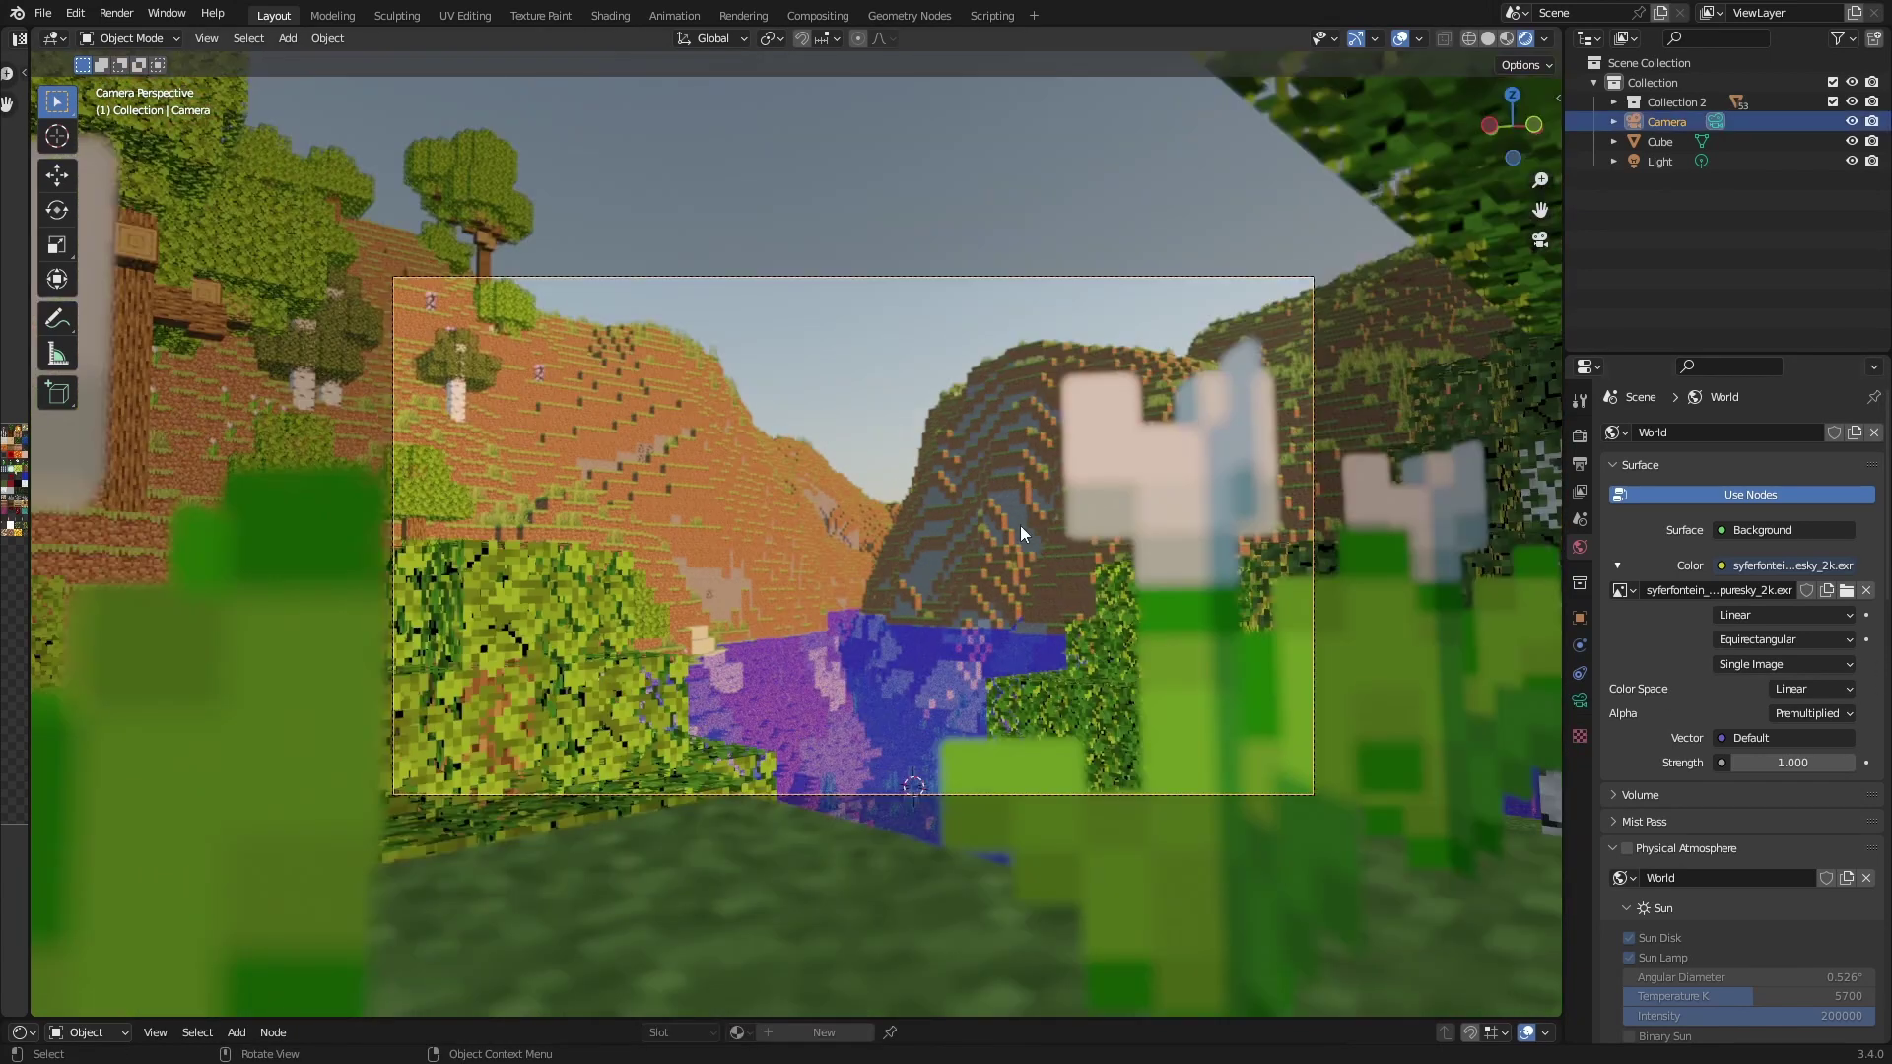
{"action": "key", "text": "ctrl+b"}
{"action": "left_click_drag", "start_coordinate": [363, 224], "coordinate": [1379, 854]}
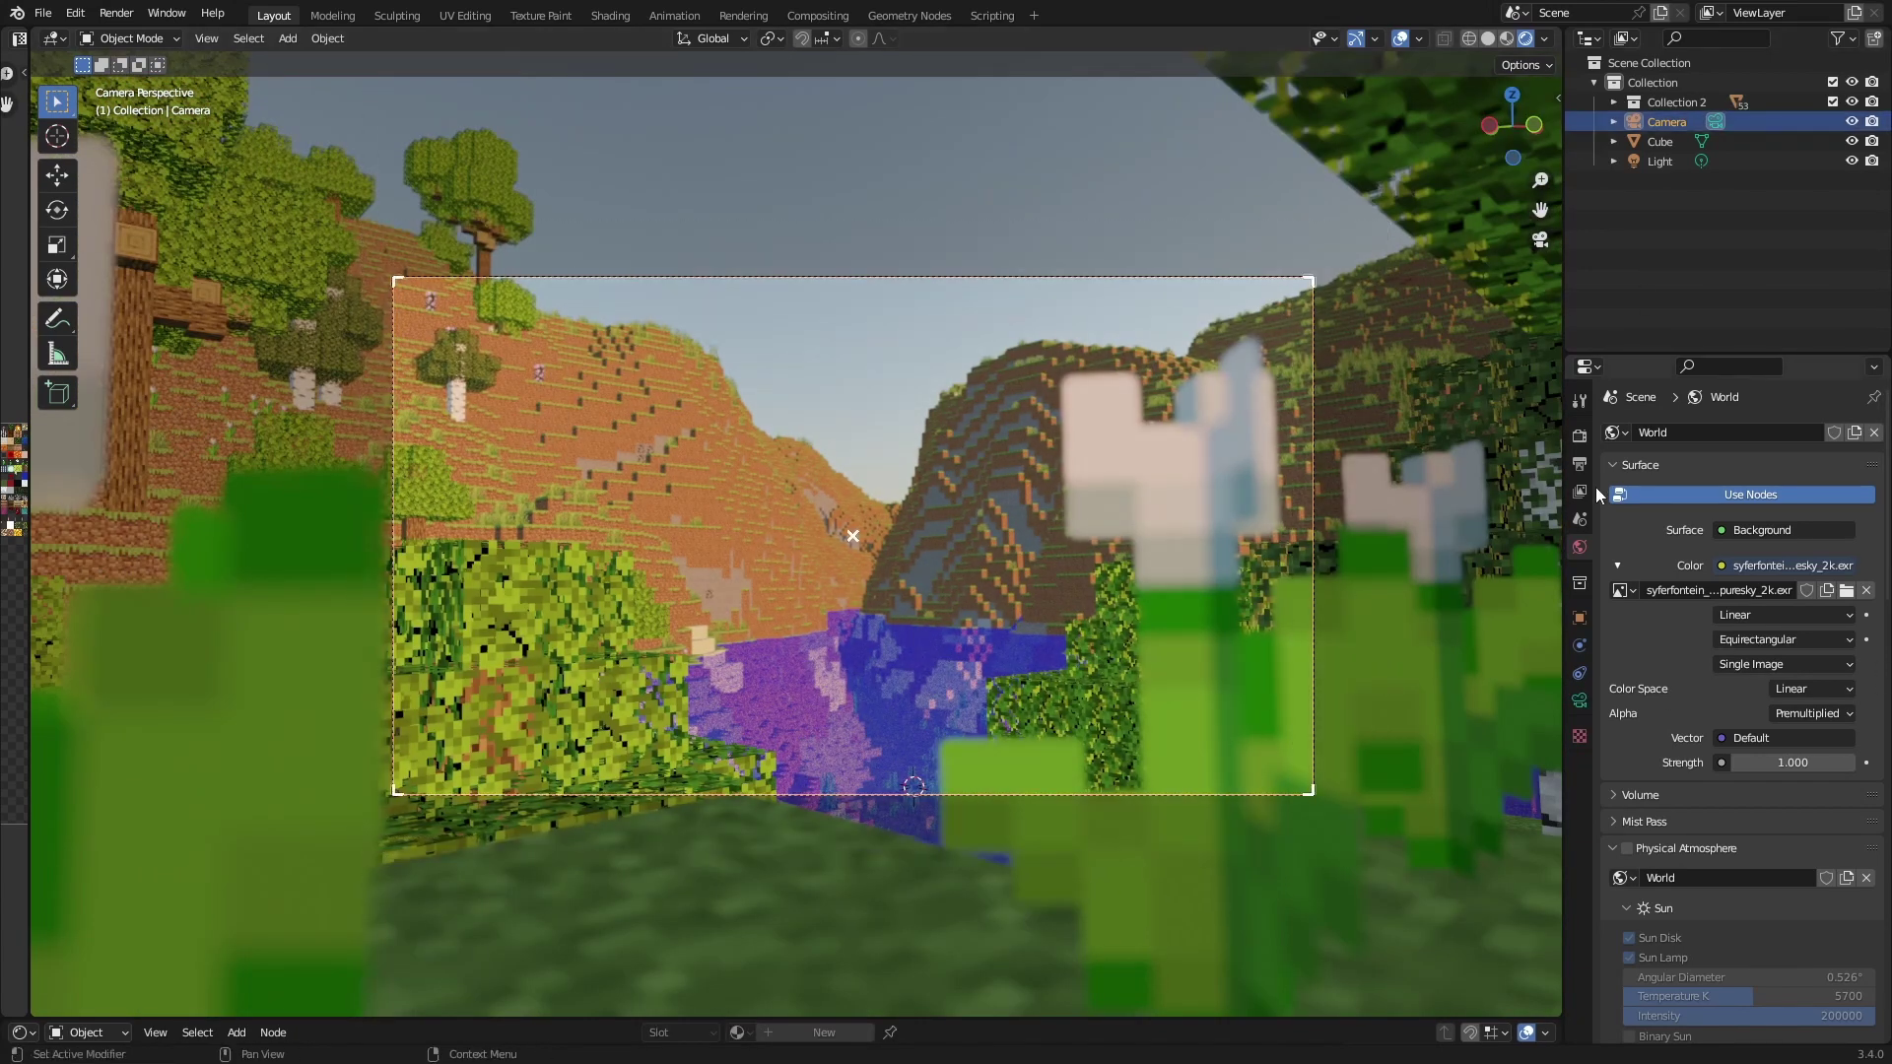
- Set the scene's render engine to Cycles
{"action": "left_click", "coordinate": [1579, 434]}
{"action": "left_click", "coordinate": [1760, 436]}
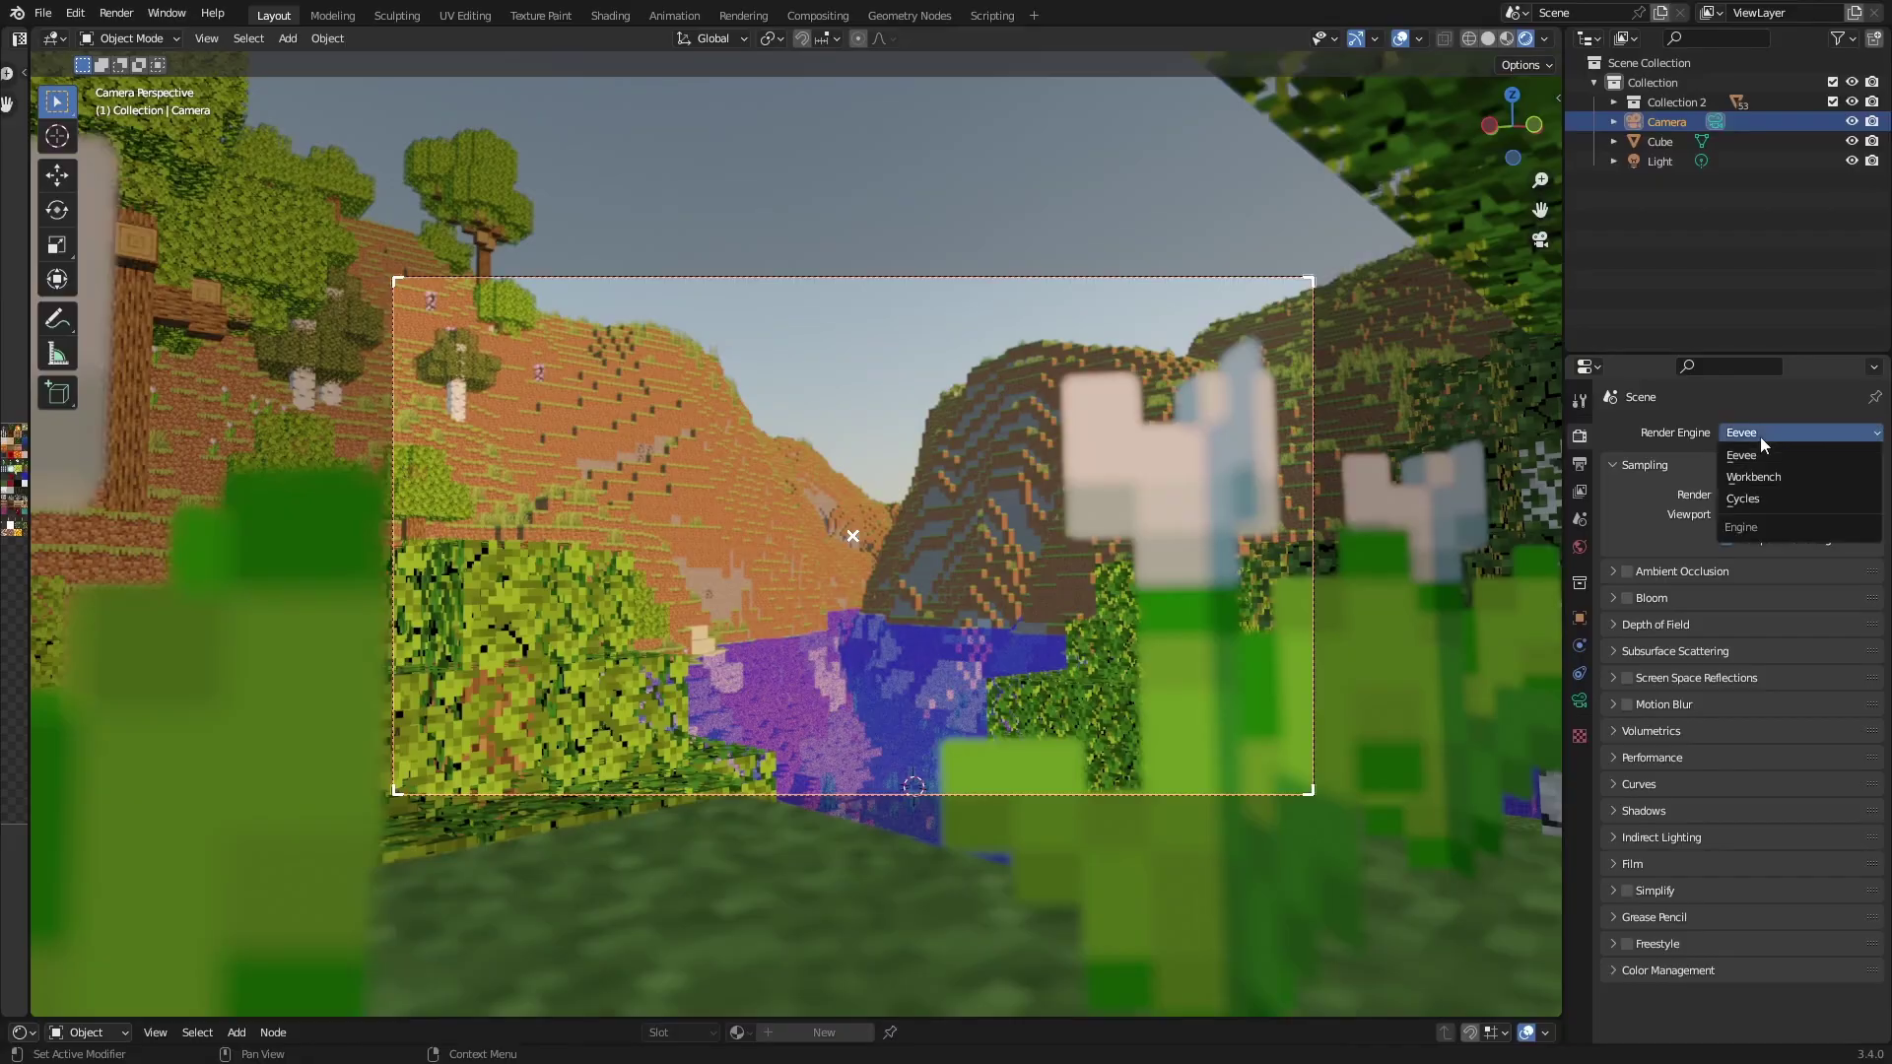
{"action": "left_click", "coordinate": [1753, 505]}
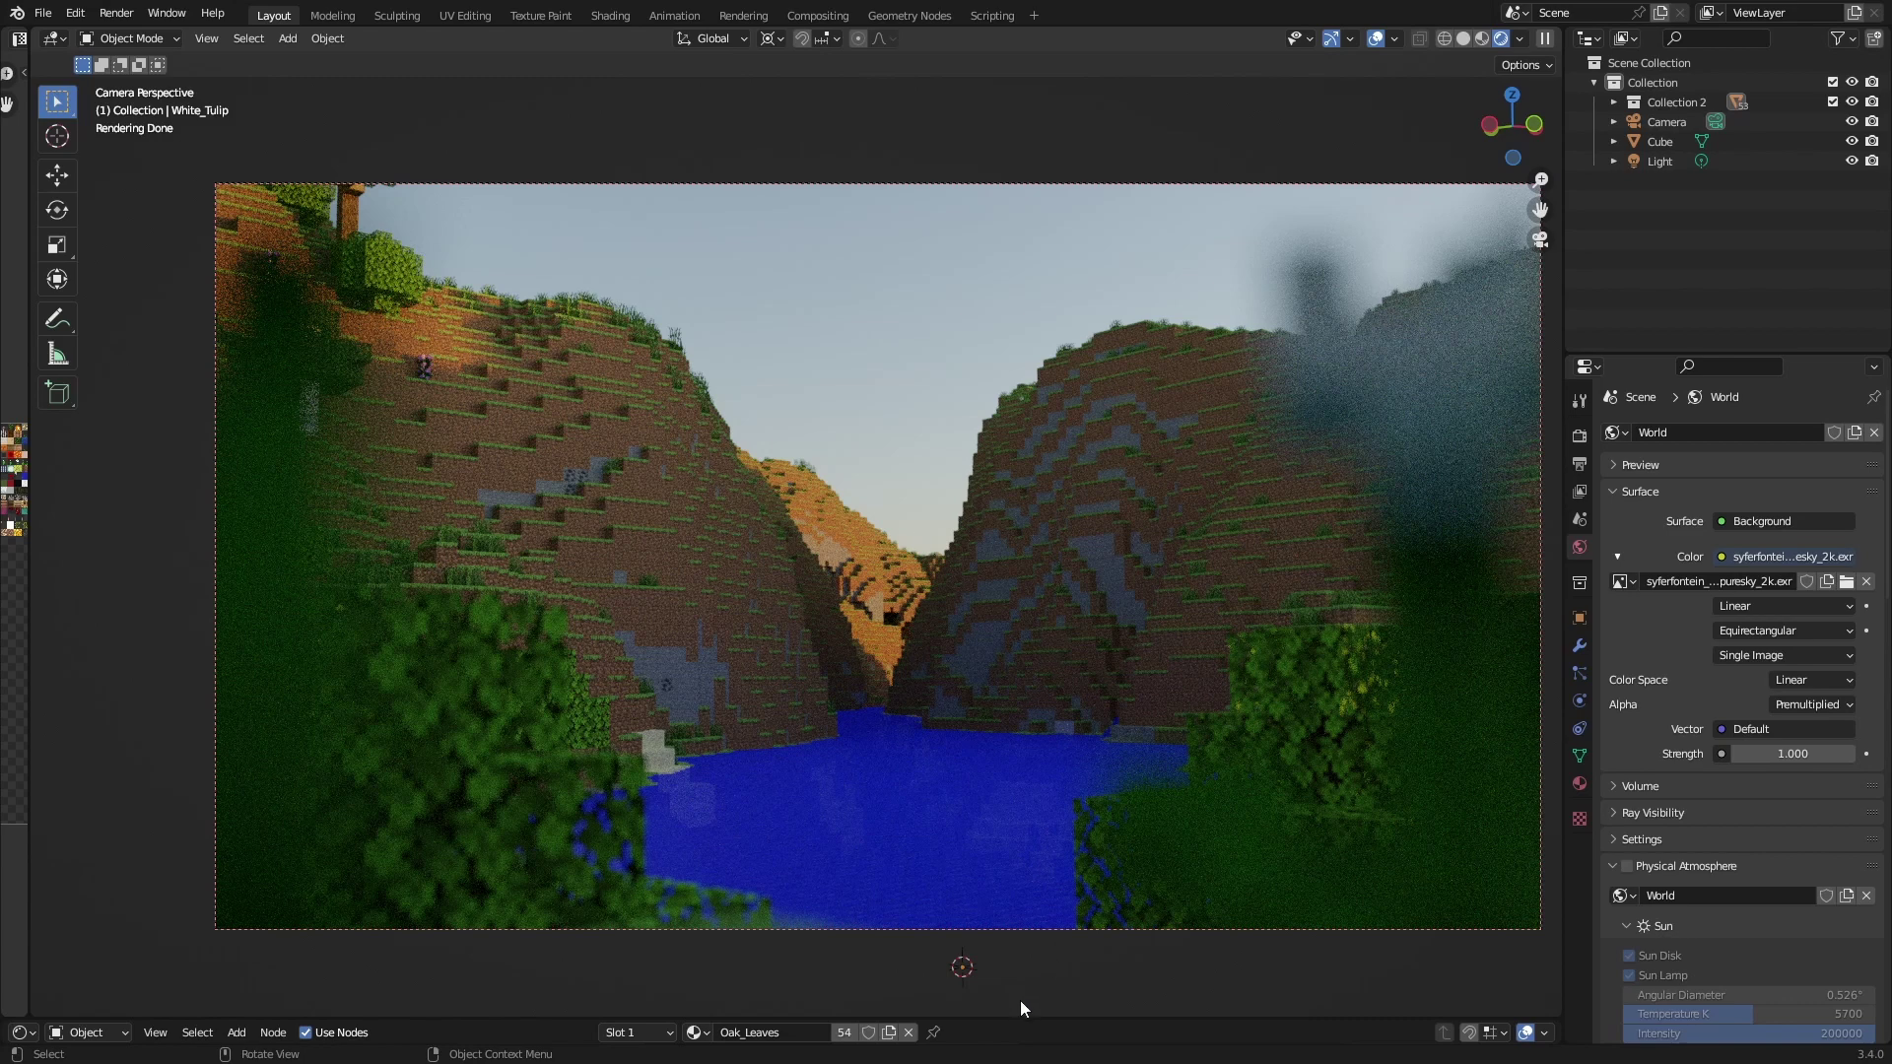
- Enlarge the shader editor and show the World shader nodes in it
{"action": "left_click_drag", "start_coordinate": [988, 1019], "coordinate": [961, 653]}
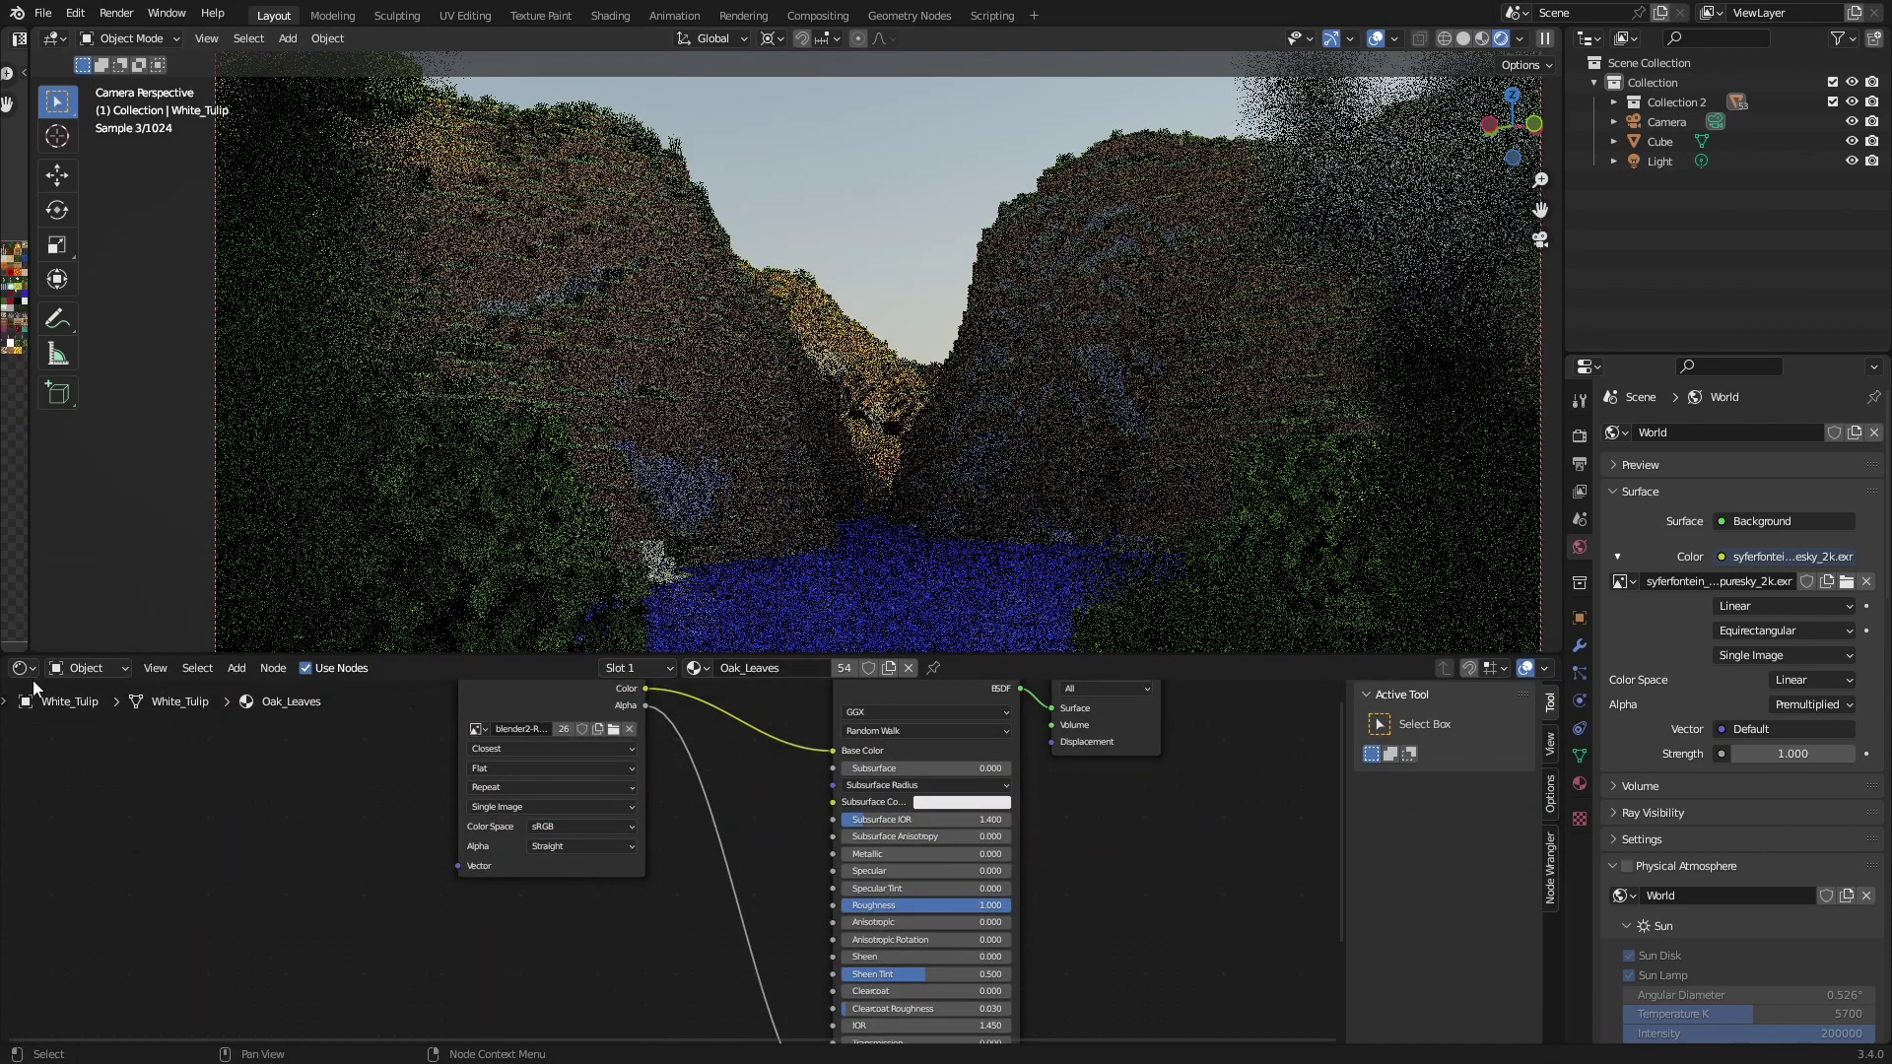
{"action": "left_click", "coordinate": [87, 669]}
{"action": "left_click", "coordinate": [110, 713]}
{"action": "key", "text": "Home"}
- Add Texture Coordinate and Mapping nodes to the environment texture and set the mapping's Z rotation to 54.6°
{"action": "left_click", "coordinate": [666, 830]}
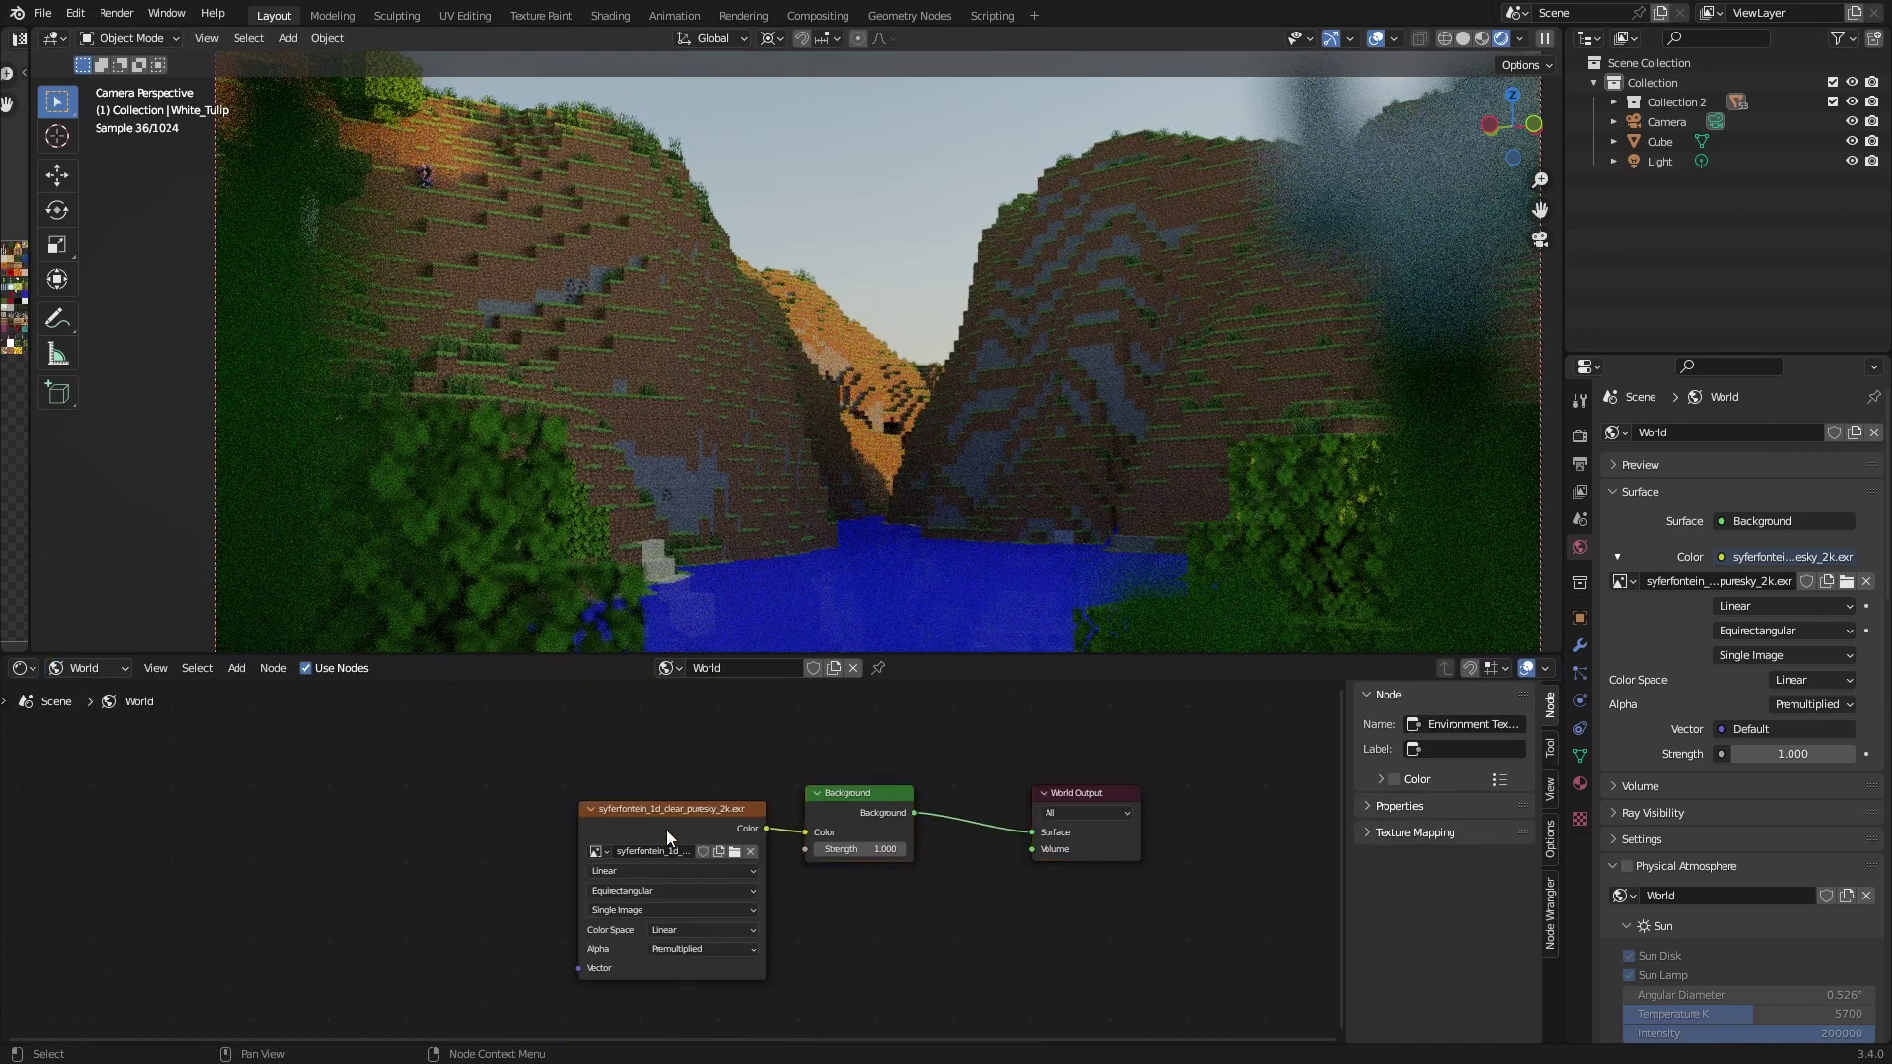
{"action": "key", "text": "ctrl+t"}
{"action": "middle_click_drag", "start_coordinate": [418, 768], "coordinate": [587, 750]}
{"action": "scroll", "coordinate": [556, 779], "scroll_direction": "up", "scroll_amount": 1}
{"action": "scroll", "coordinate": [587, 751], "scroll_direction": "up", "scroll_amount": 1}
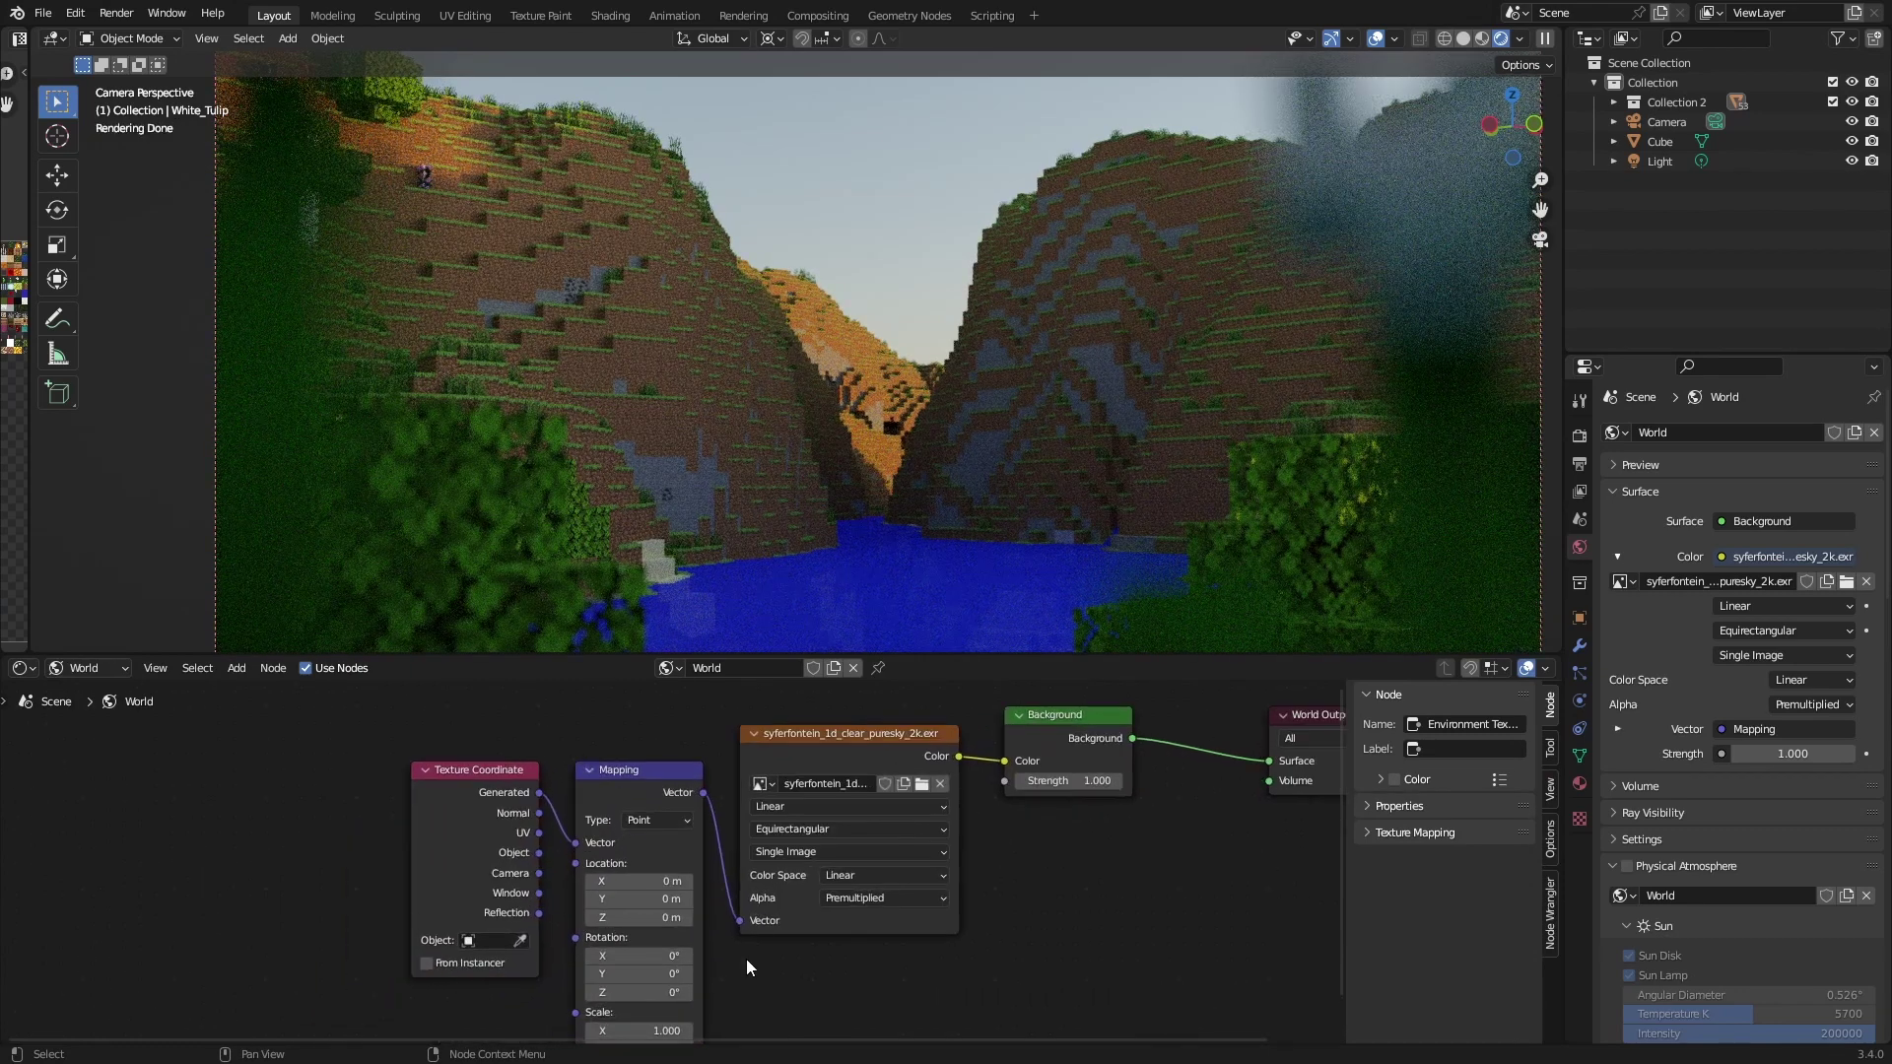
{"action": "middle_click_drag", "start_coordinate": [717, 1002], "coordinate": [742, 918]}
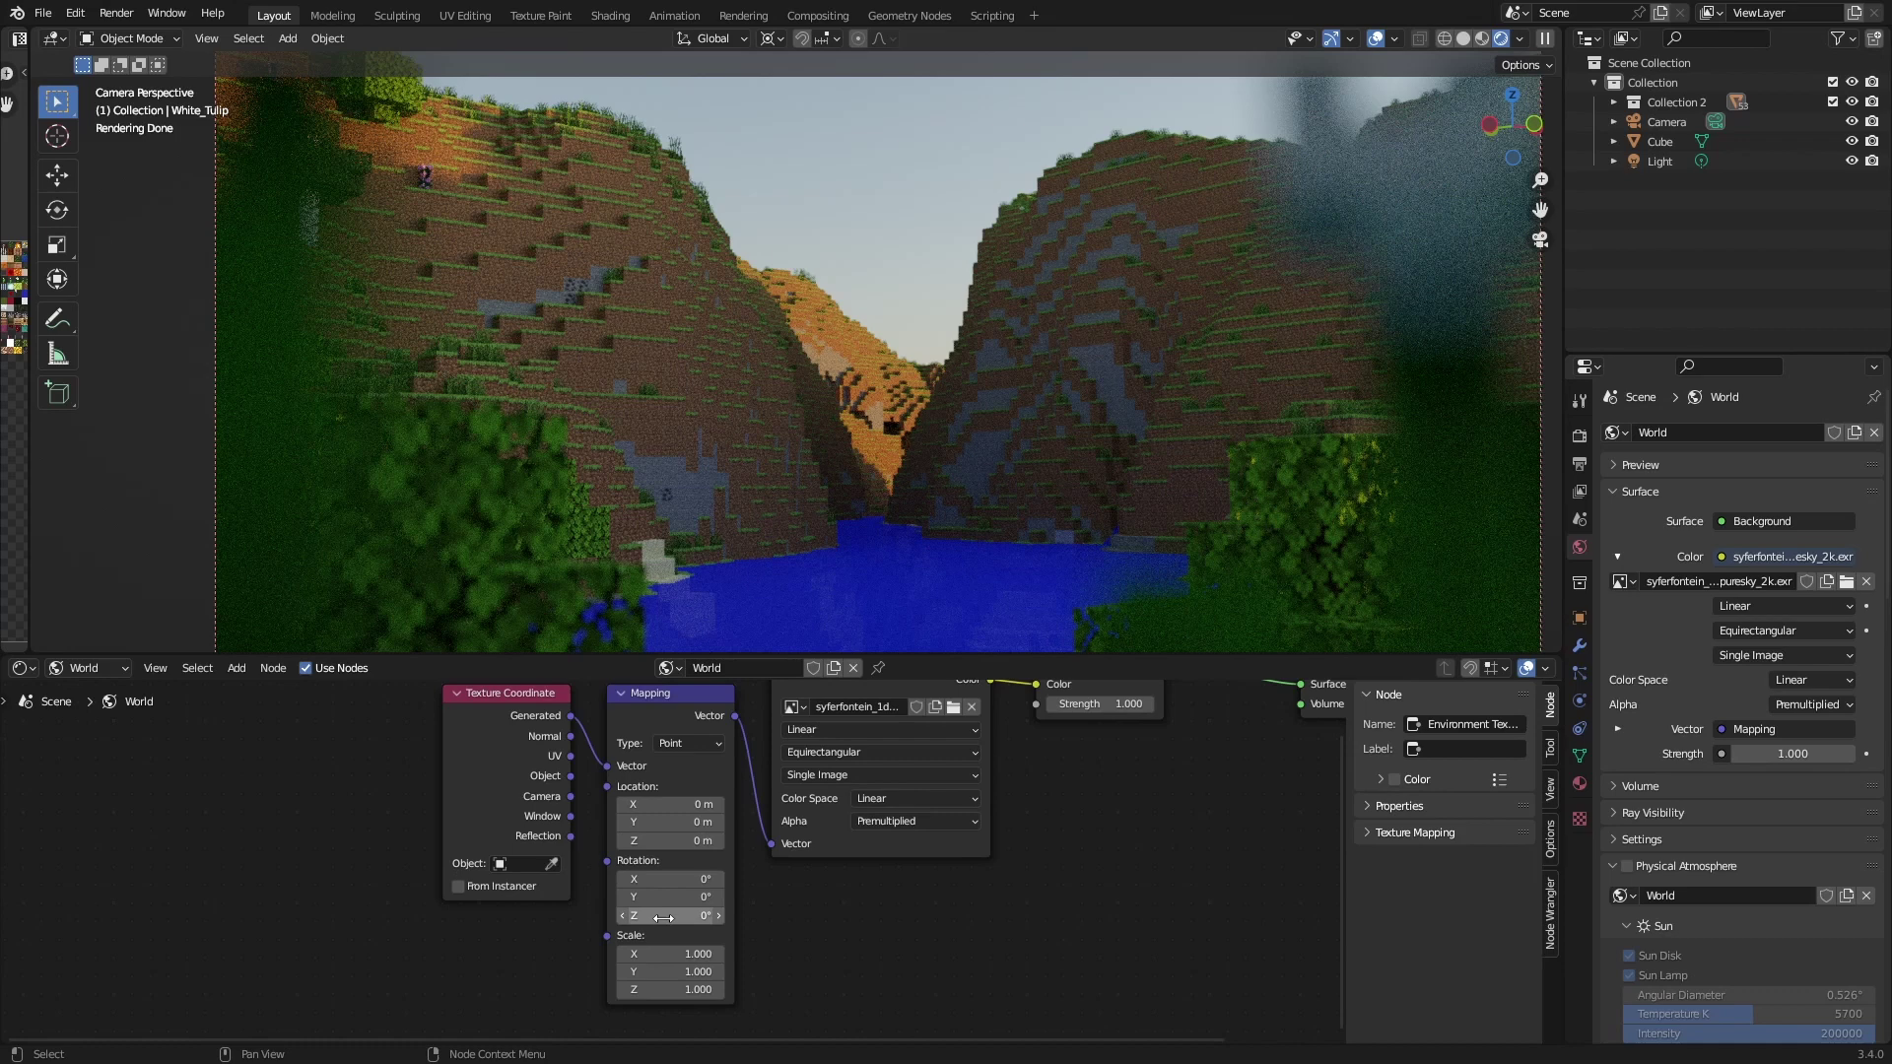
{"action": "left_click_drag", "start_coordinate": [663, 917], "coordinate": [718, 918]}
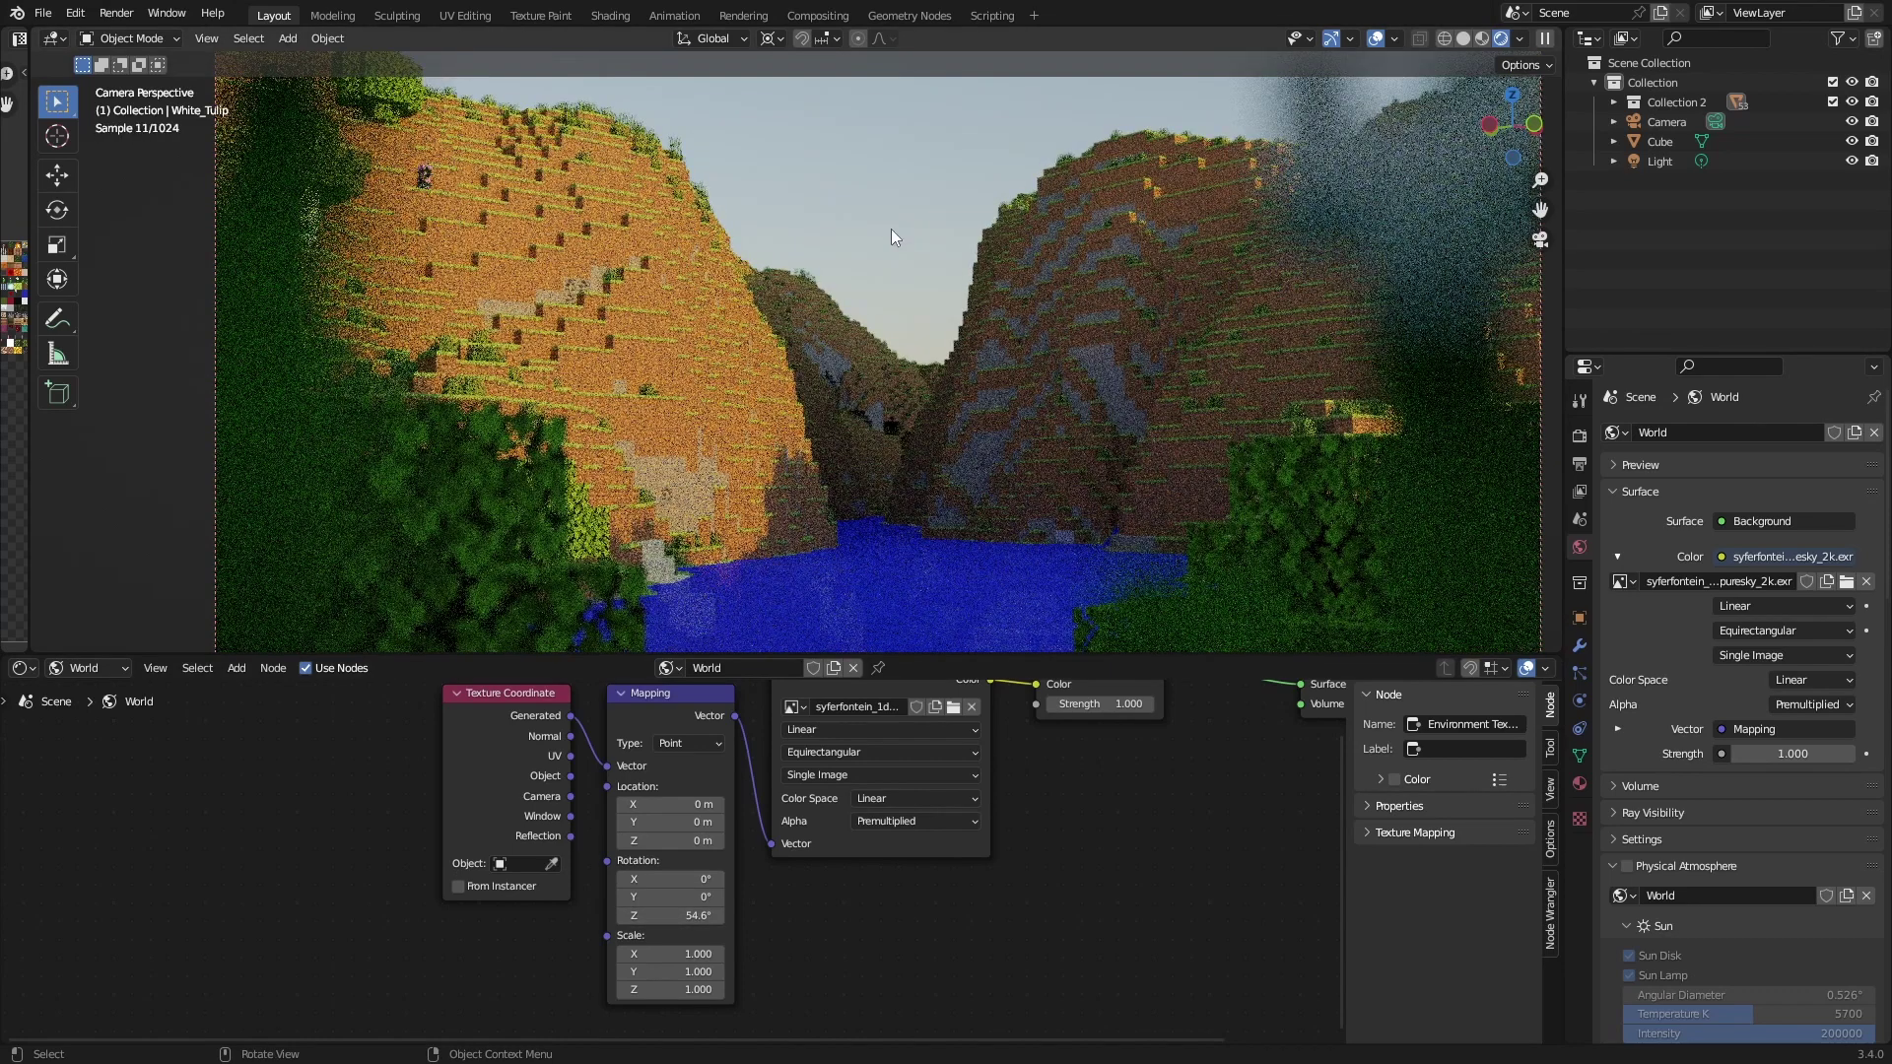
- Set the transform pivot point to 3D Cursor and snap the 3D cursor to the world origin
{"action": "left_click", "coordinate": [772, 38]}
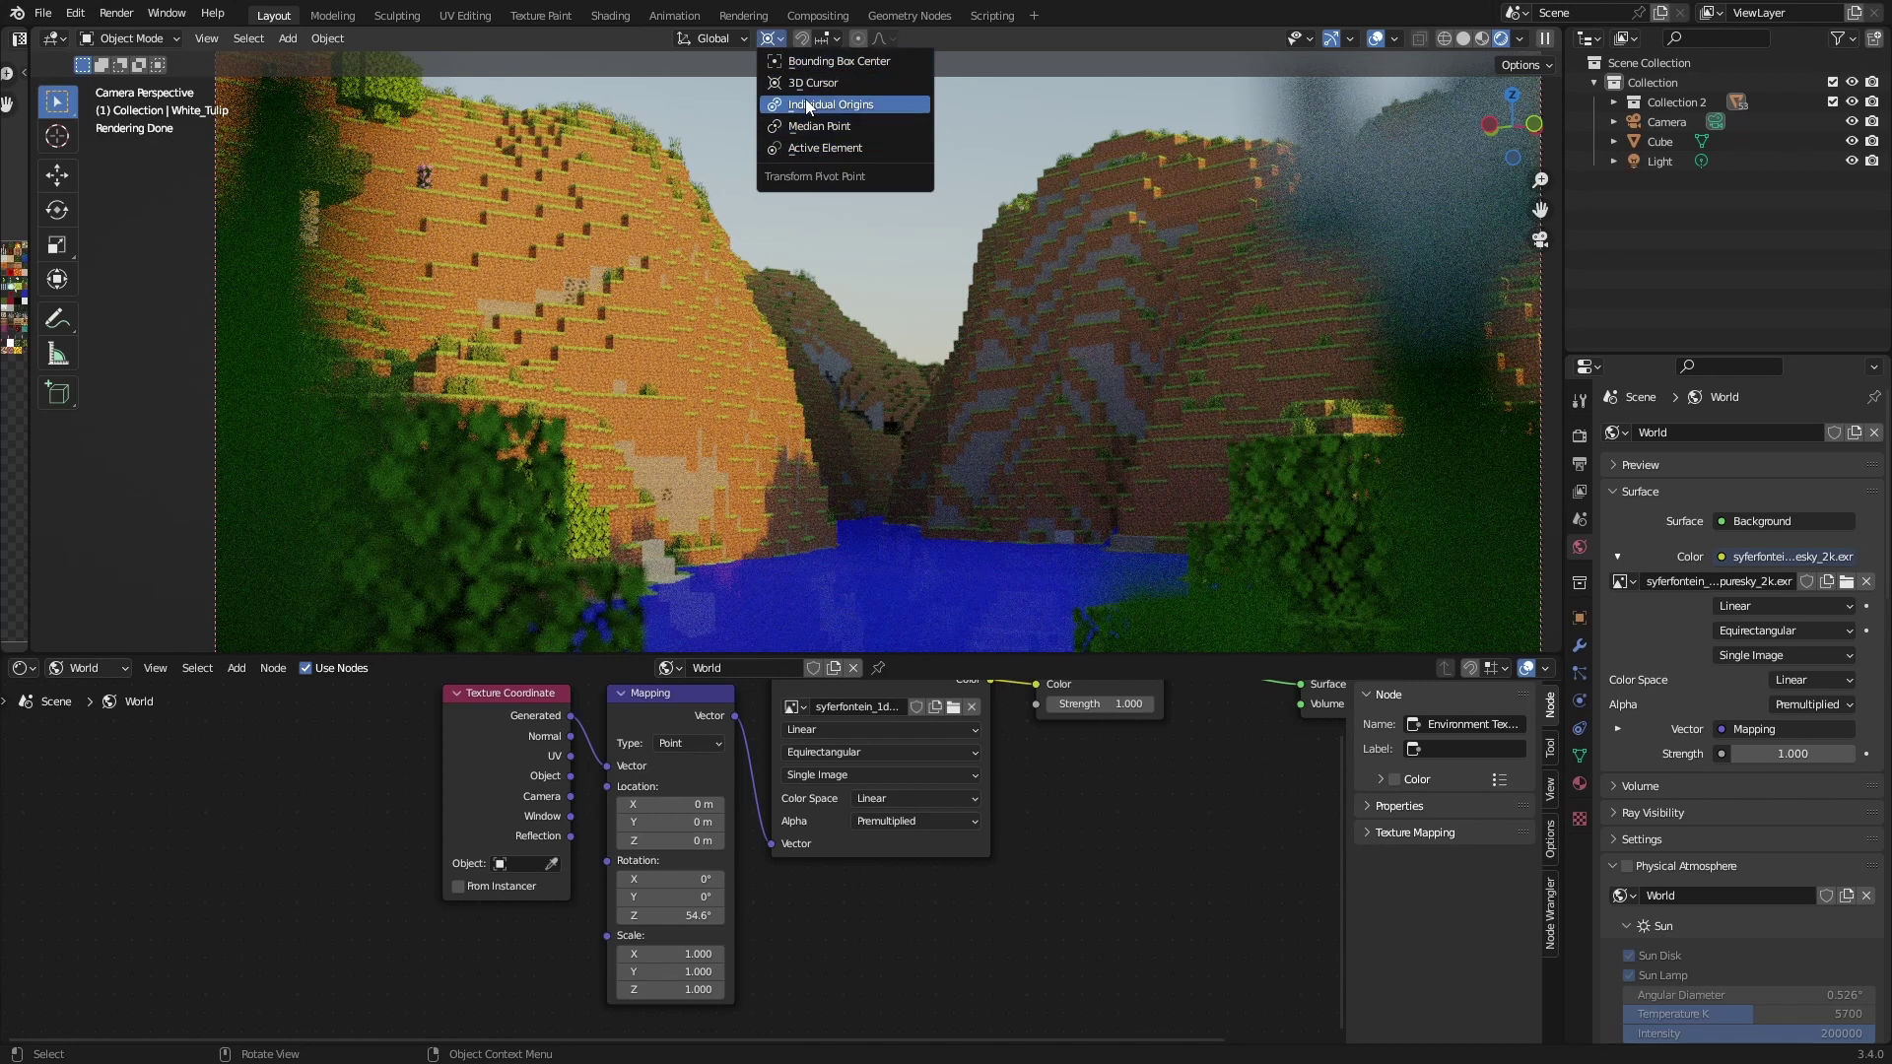
{"action": "left_click", "coordinate": [830, 83]}
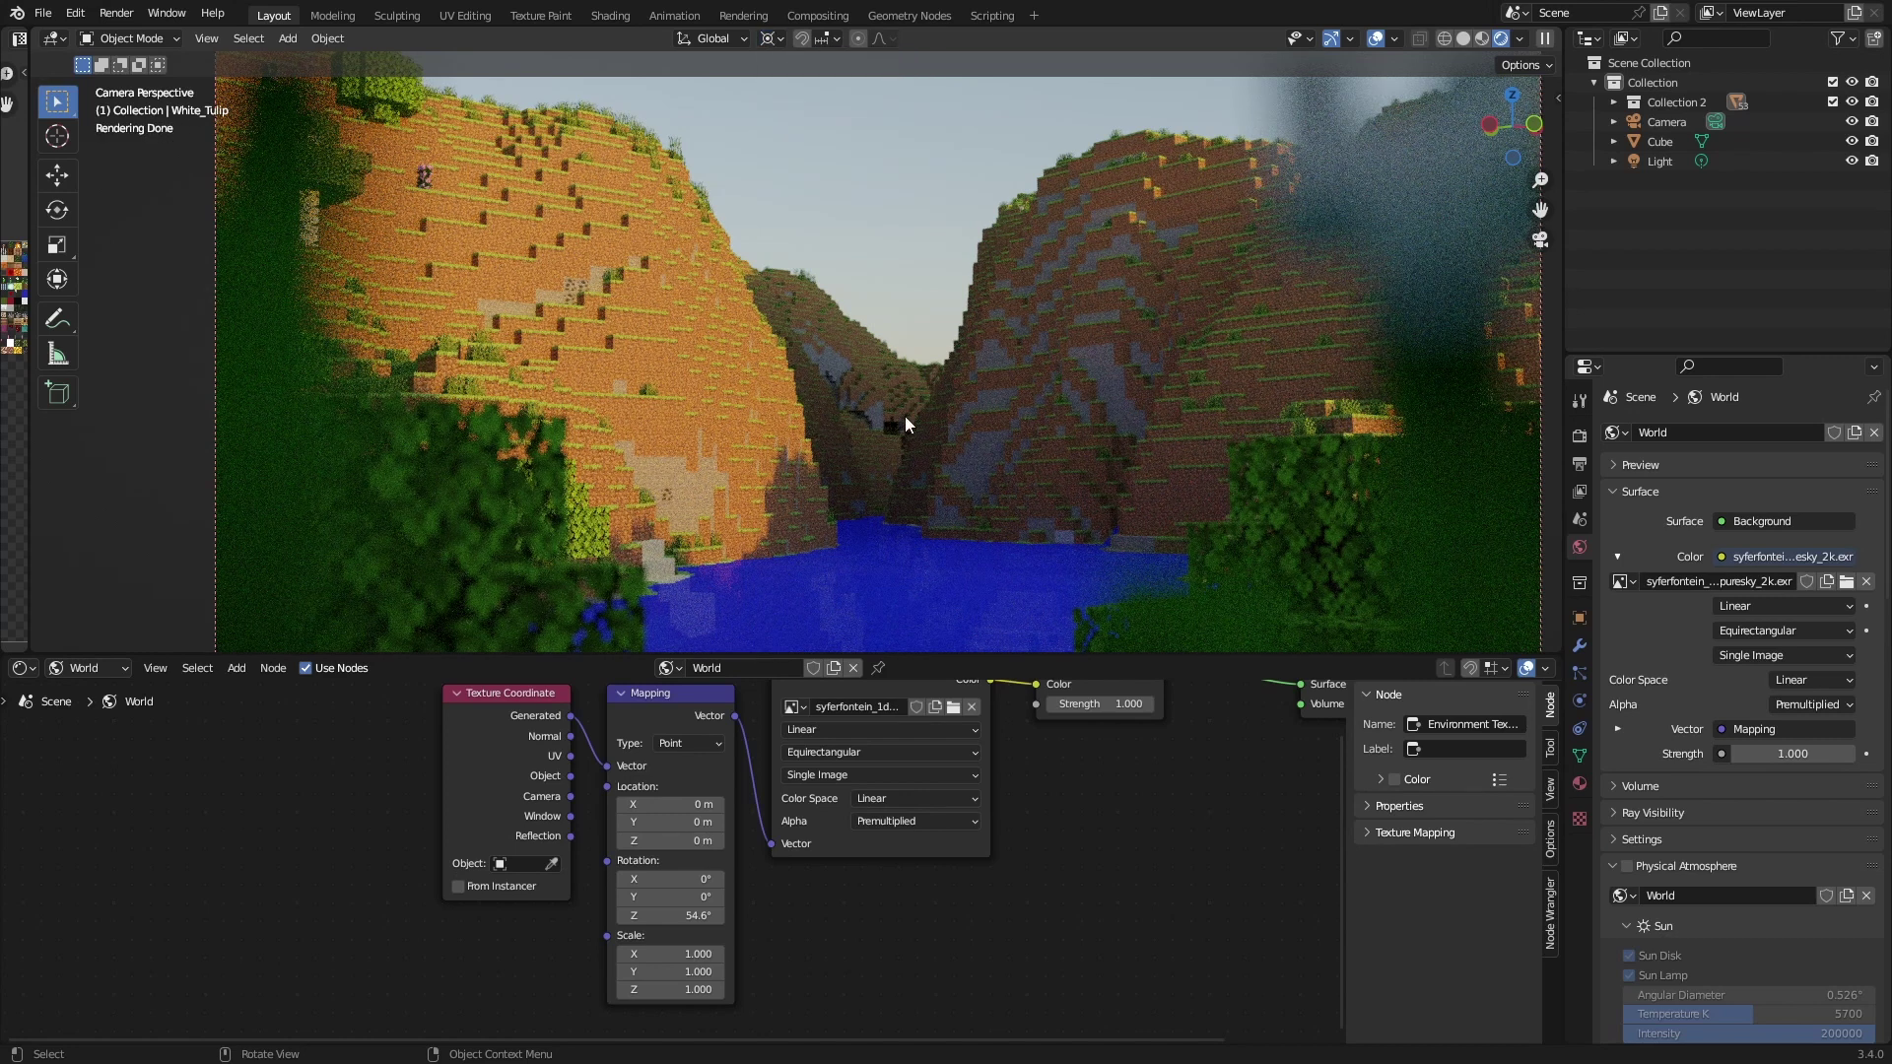
{"action": "key", "text": "shift+s"}
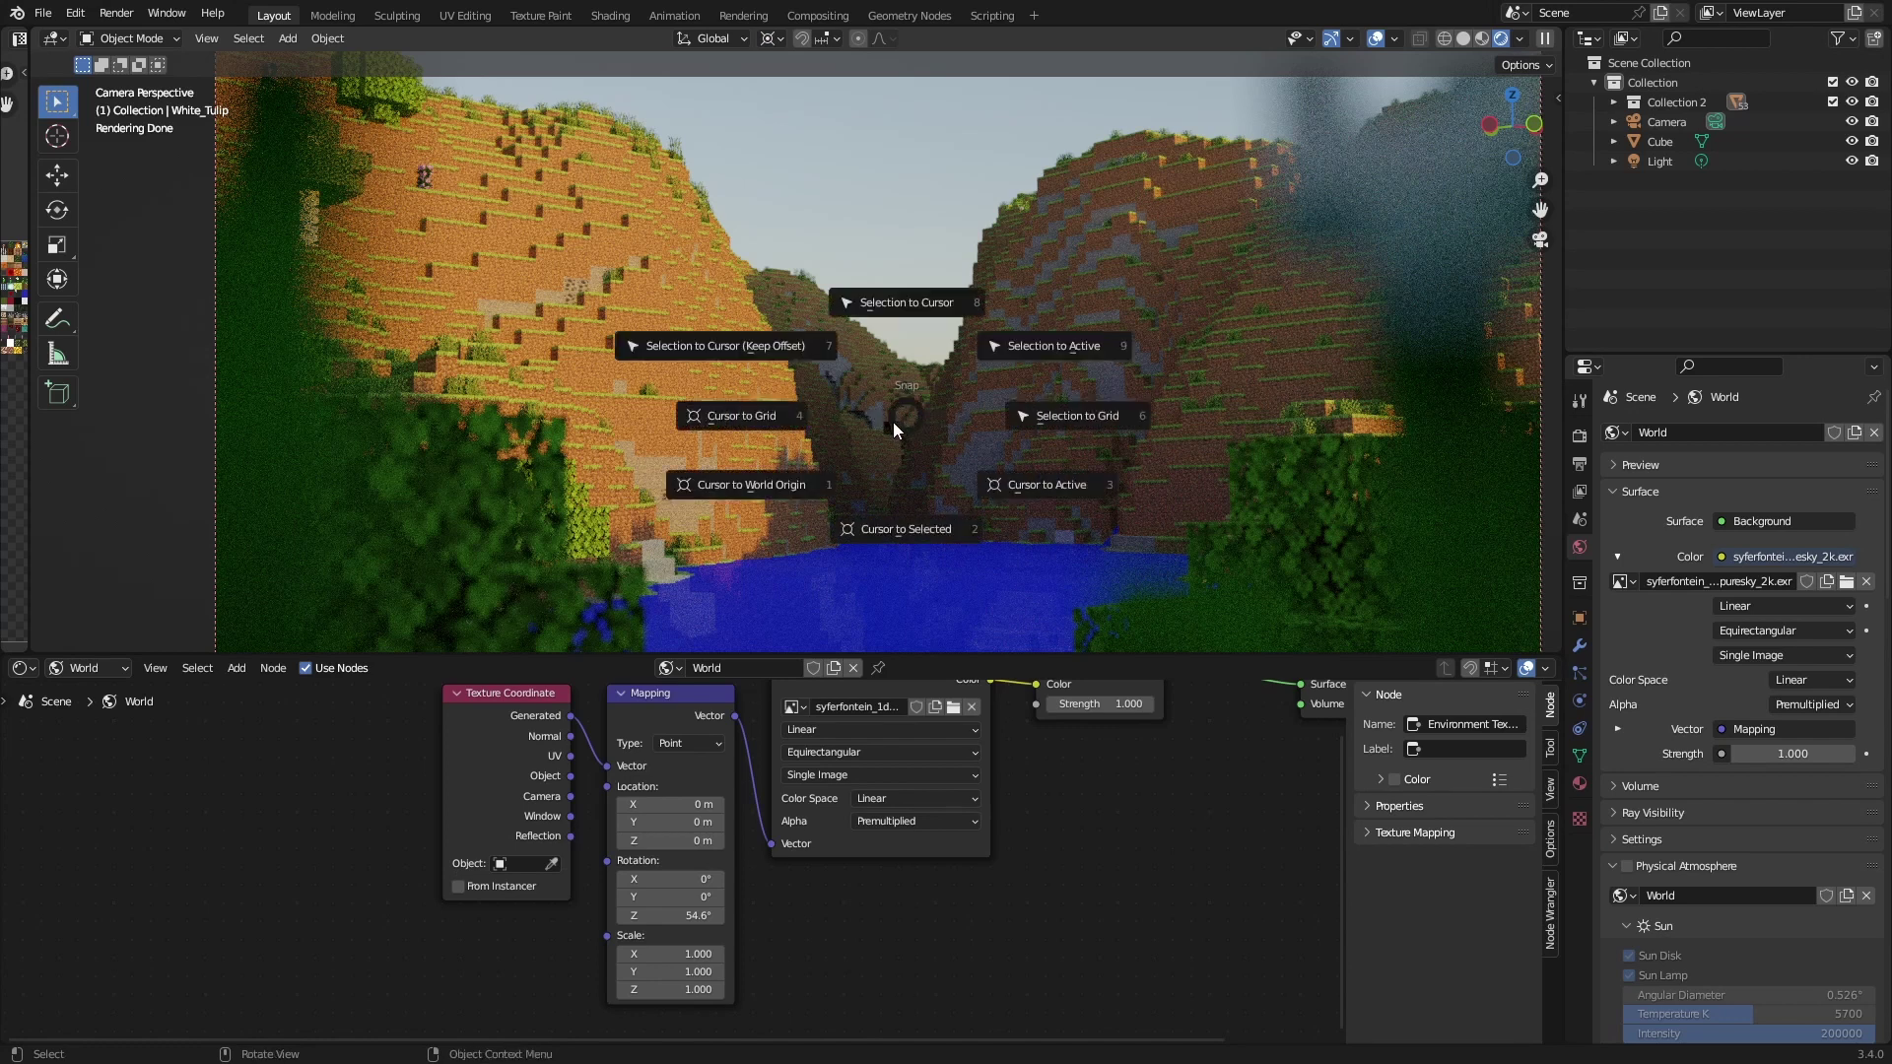
{"action": "left_click", "coordinate": [748, 483]}
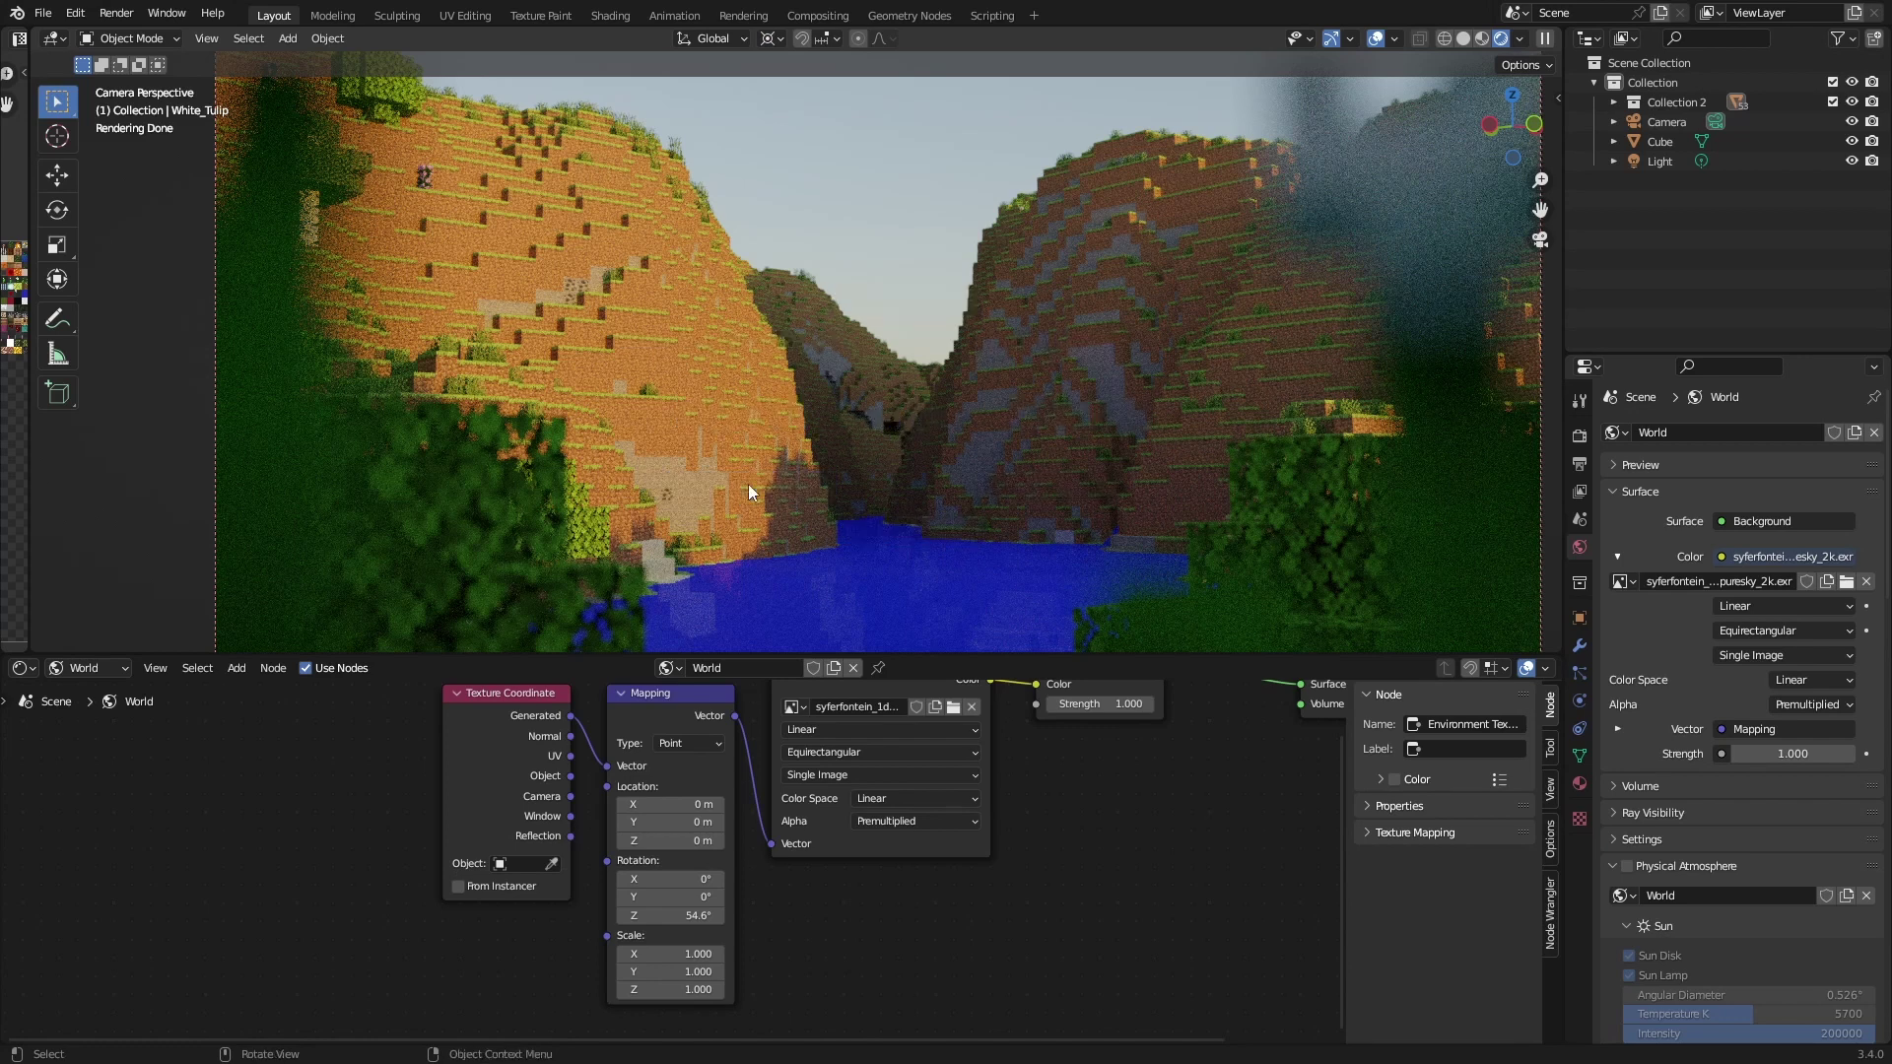
- Try rotating all objects about the global Z axis around the 3D cursor
{"action": "key", "text": "a"}
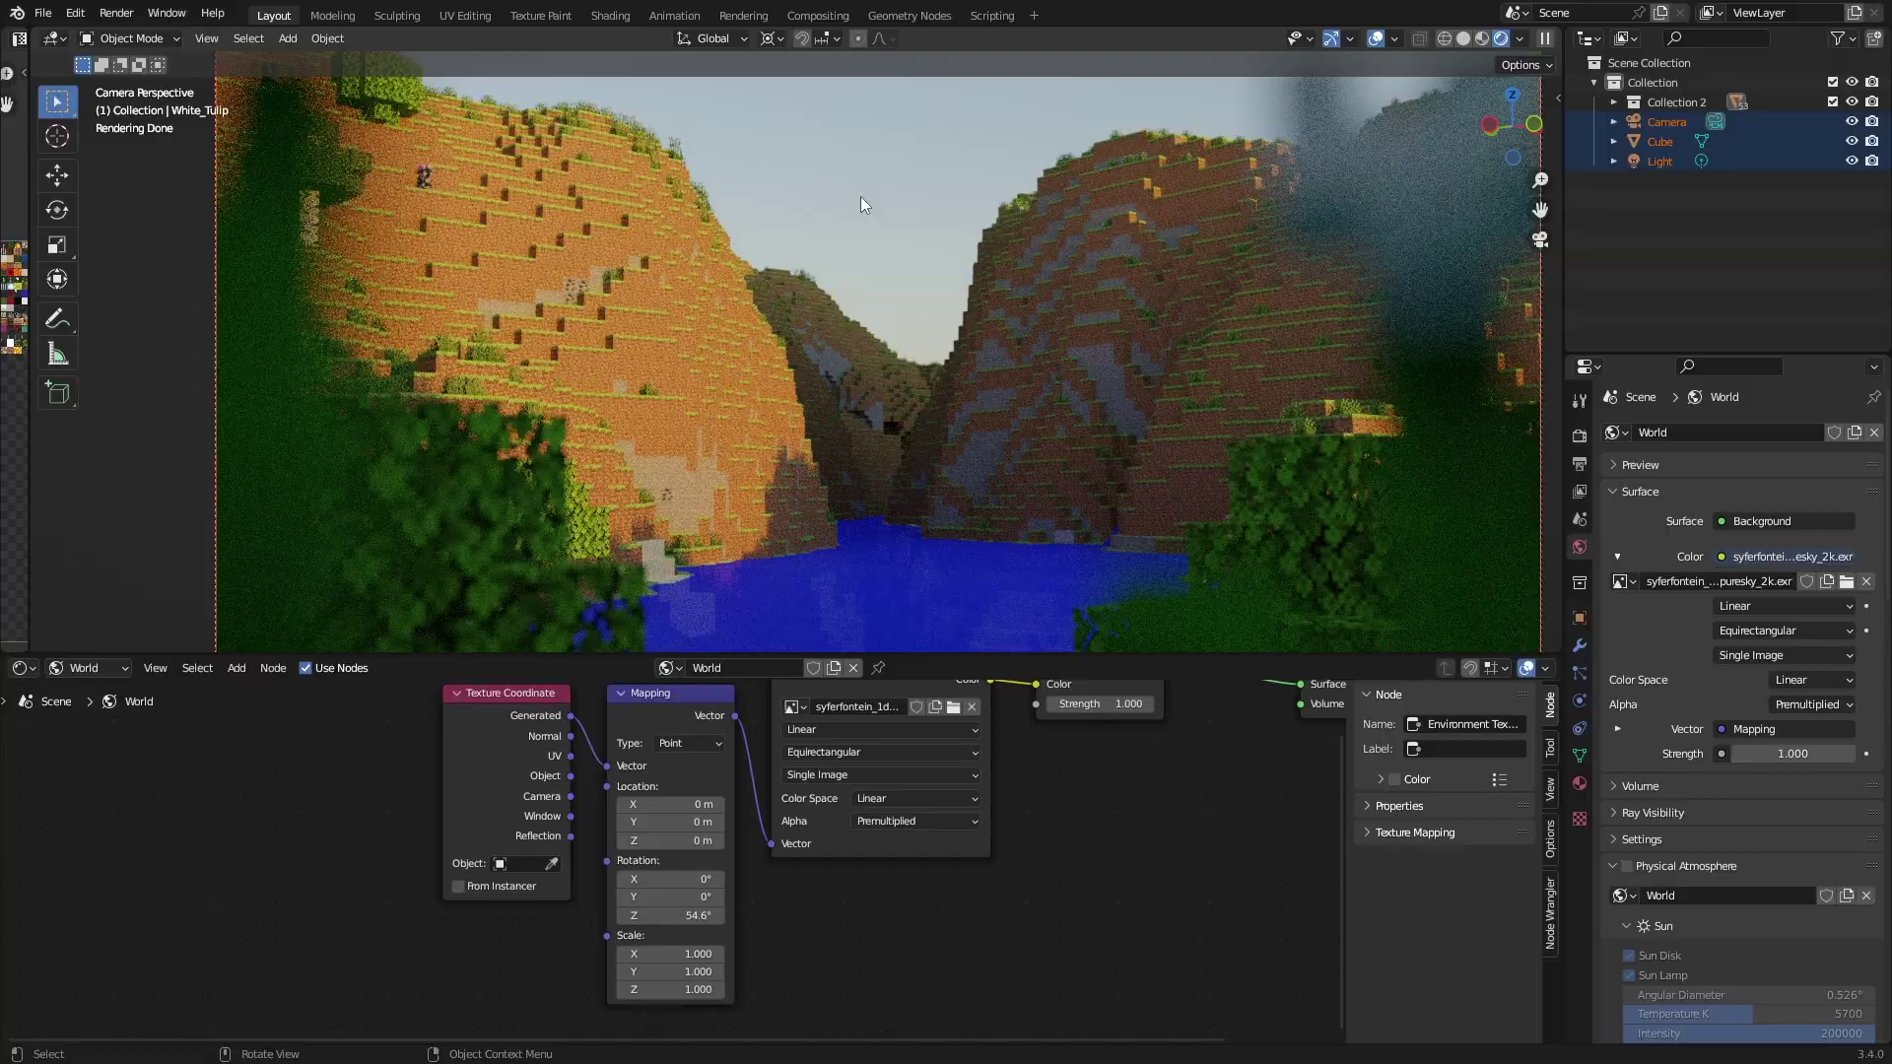
{"action": "key", "text": "r"}
{"action": "key", "text": "z"}
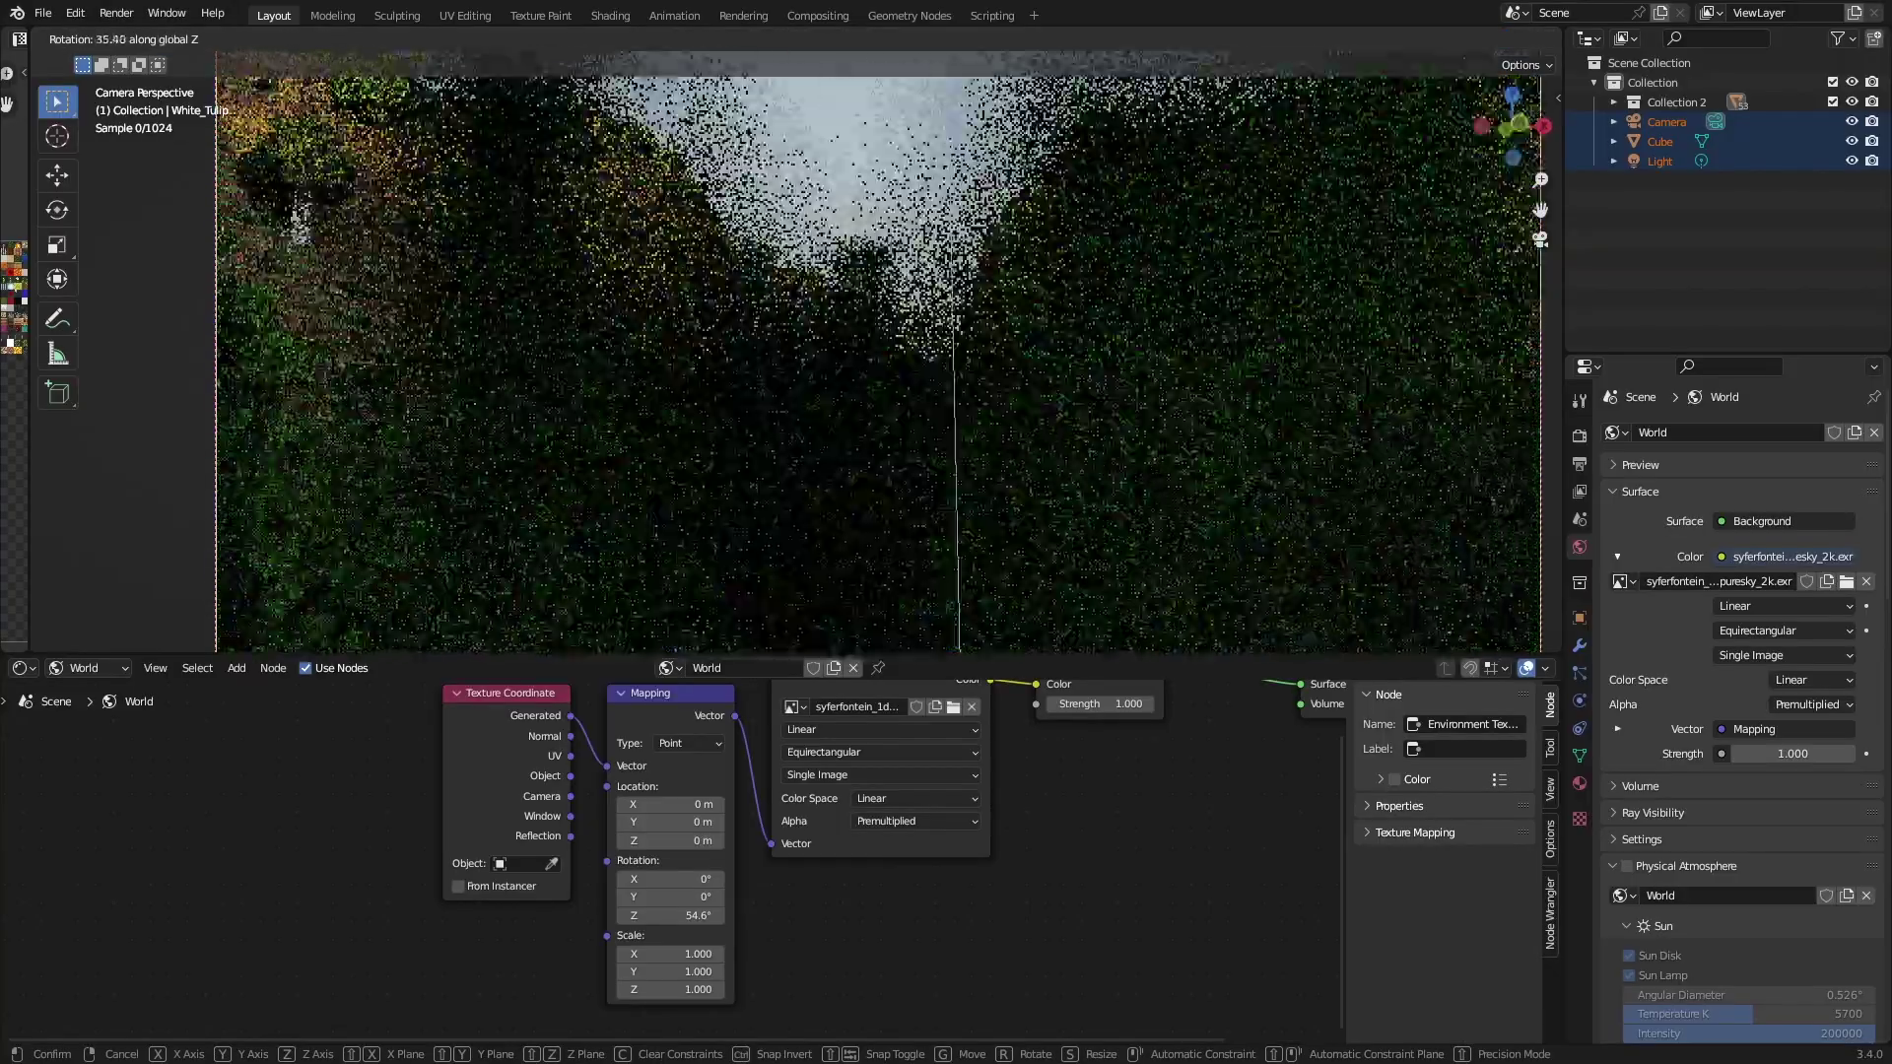
{"action": "left_click", "coordinate": [1076, 513]}
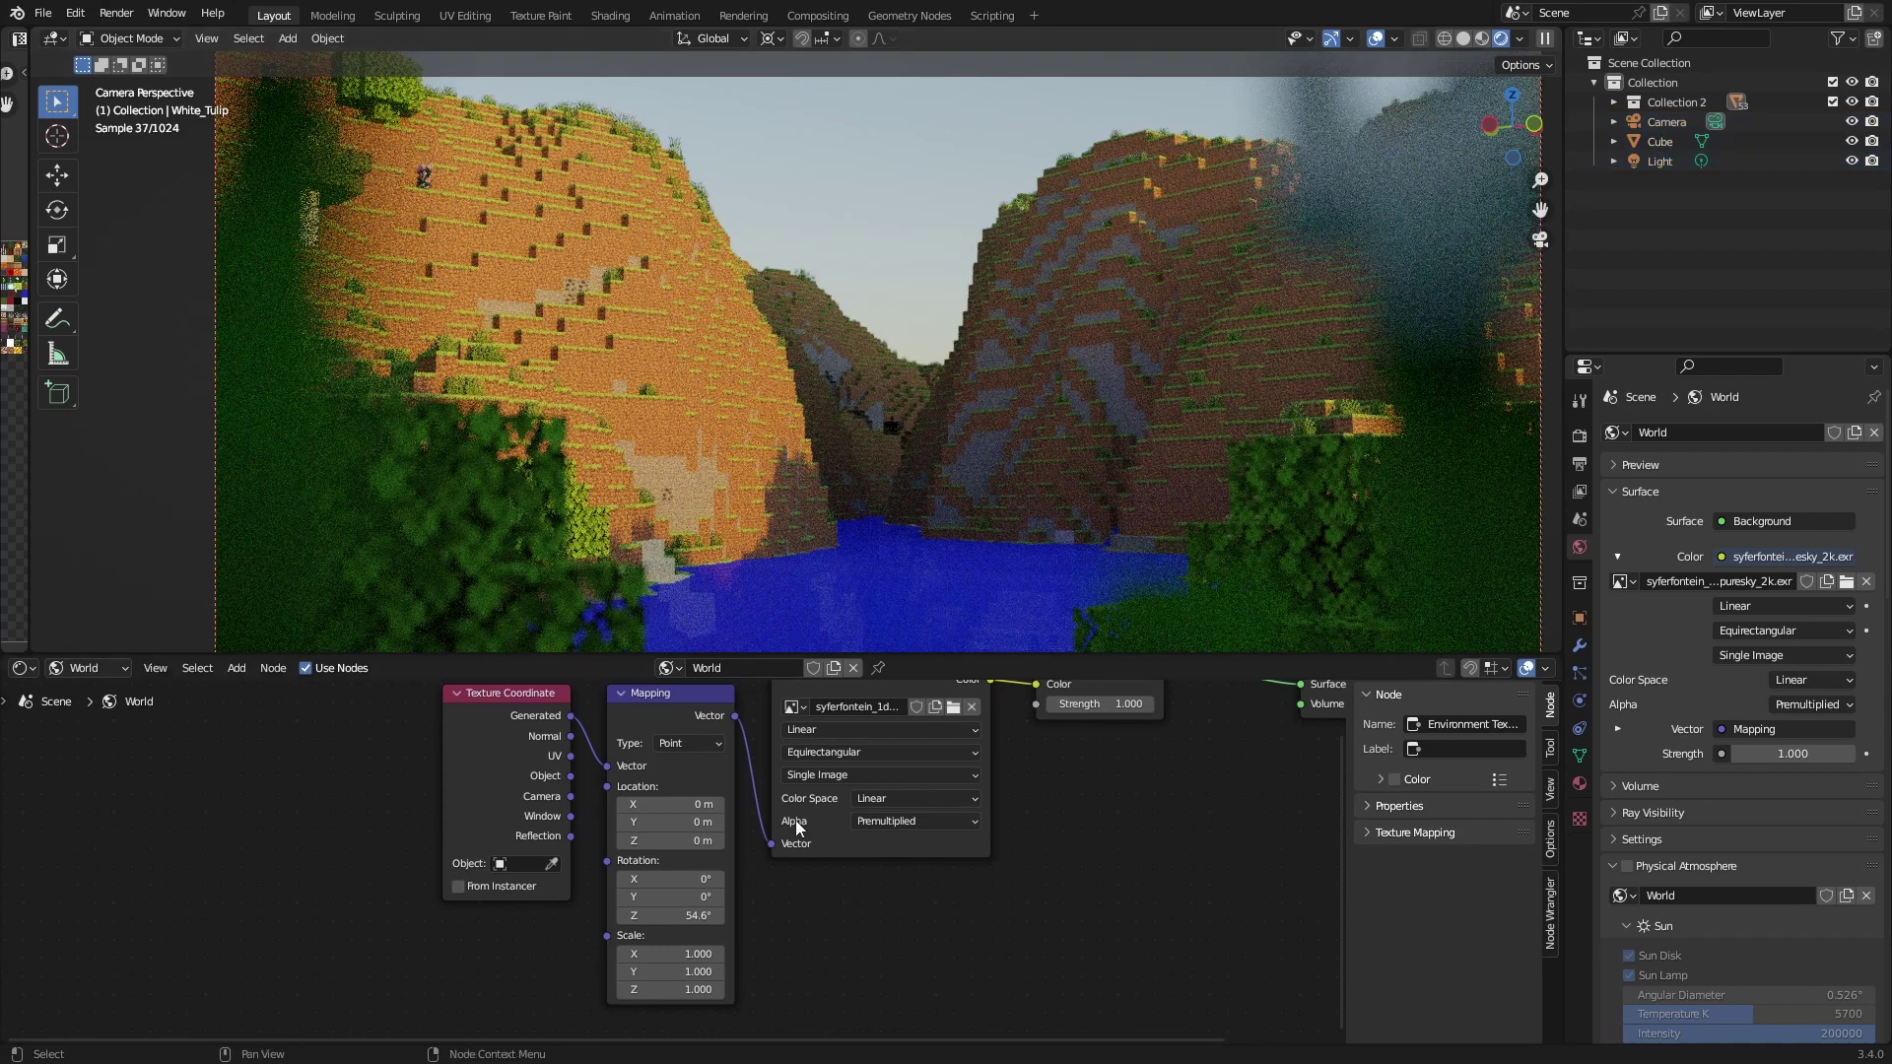
- Set the environment mapping's Z rotation to 78.2° and show the whole terrain in solid shading
{"action": "left_click_drag", "start_coordinate": [670, 915], "coordinate": [689, 916]}
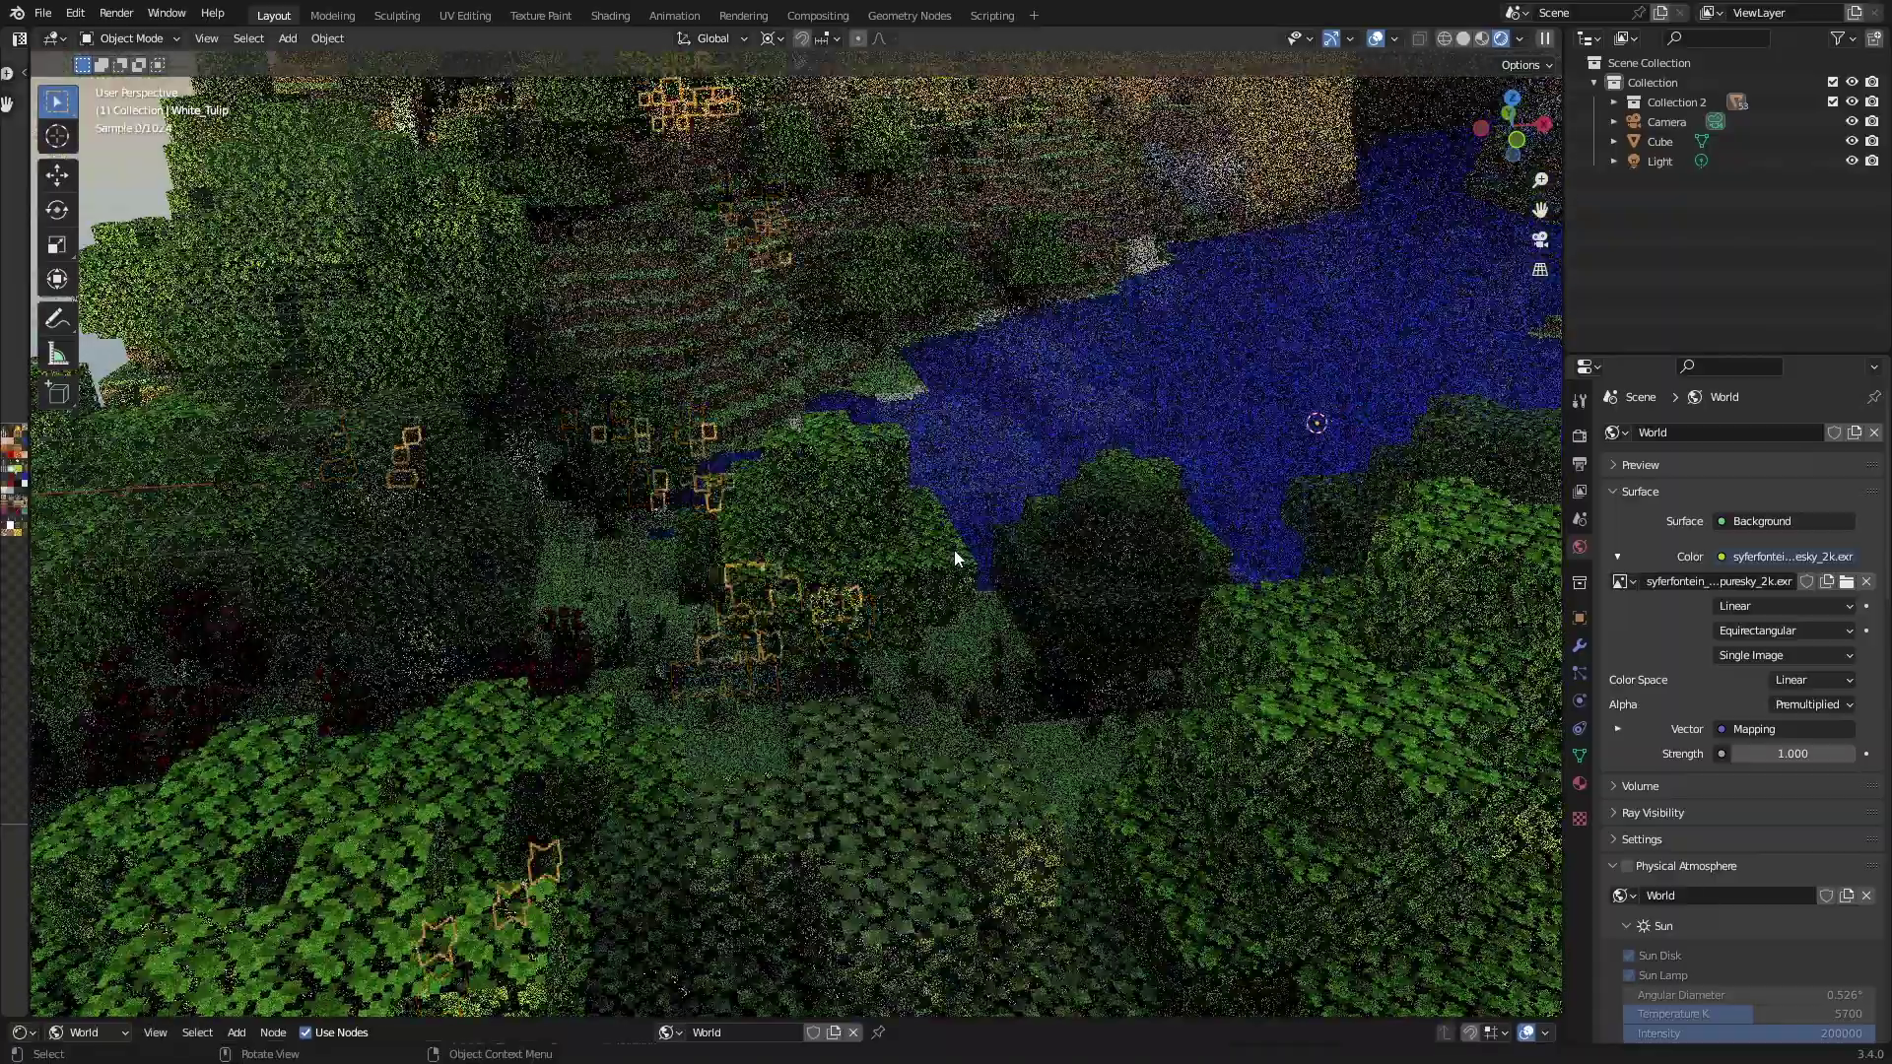
{"action": "mouse_move", "coordinate": [953, 550]}
{"action": "middle_mouse_down"}
{"action": "mouse_move", "coordinate": [646, 609]}
{"action": "mouse_move", "coordinate": [1038, 544]}
{"action": "mouse_move", "coordinate": [906, 571]}
{"action": "mouse_move", "coordinate": [942, 562]}
{"action": "mouse_move", "coordinate": [974, 638]}
{"action": "mouse_move", "coordinate": [1027, 588]}
{"action": "mouse_move", "coordinate": [1006, 626]}
{"action": "middle_mouse_up"}
{"action": "scroll", "coordinate": [974, 638], "scroll_direction": "down", "scroll_amount": 4}
{"action": "left_click", "coordinate": [1464, 40]}
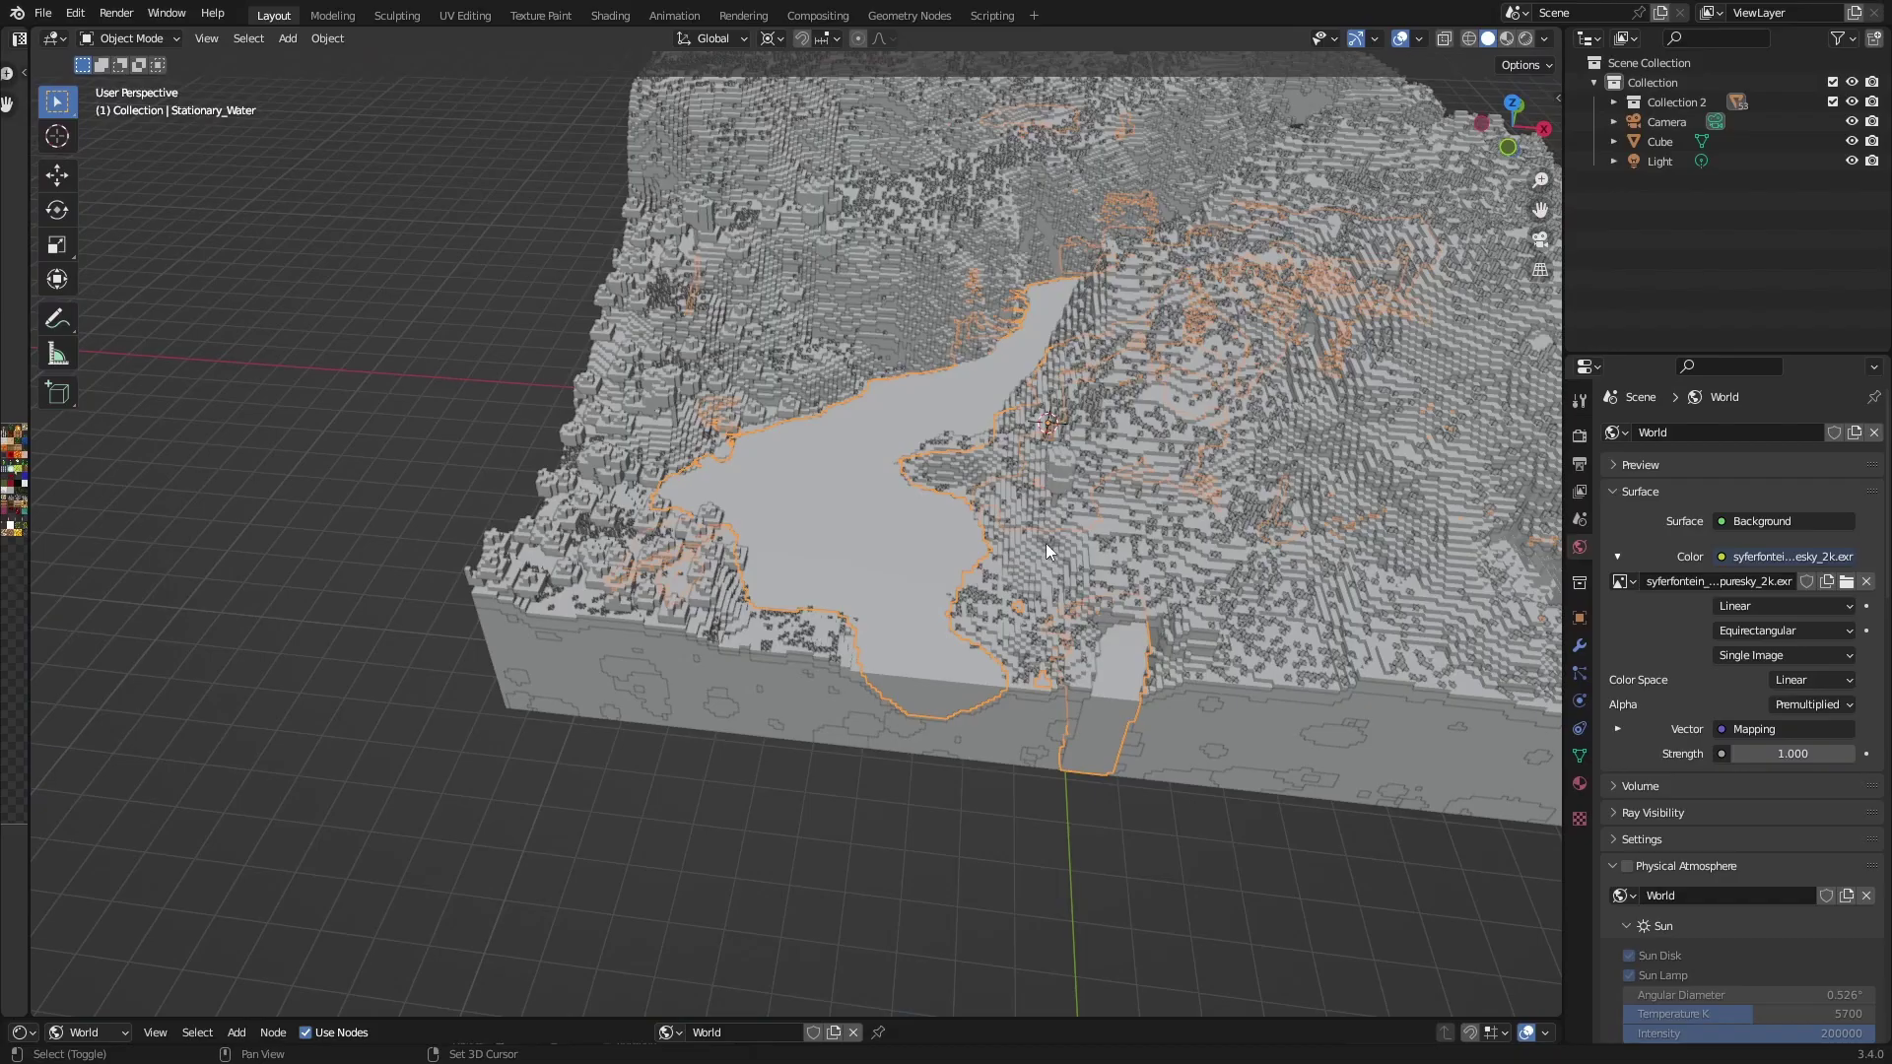
- Add a mesh plane and scale it up to extend slightly past the edges of the terrain block
{"action": "mouse_move", "coordinate": [1044, 542]}
{"action": "middle_mouse_down"}
{"action": "mouse_move", "coordinate": [972, 485]}
{"action": "mouse_move", "coordinate": [903, 542]}
{"action": "middle_mouse_up"}
{"action": "key", "text": "shift+a"}
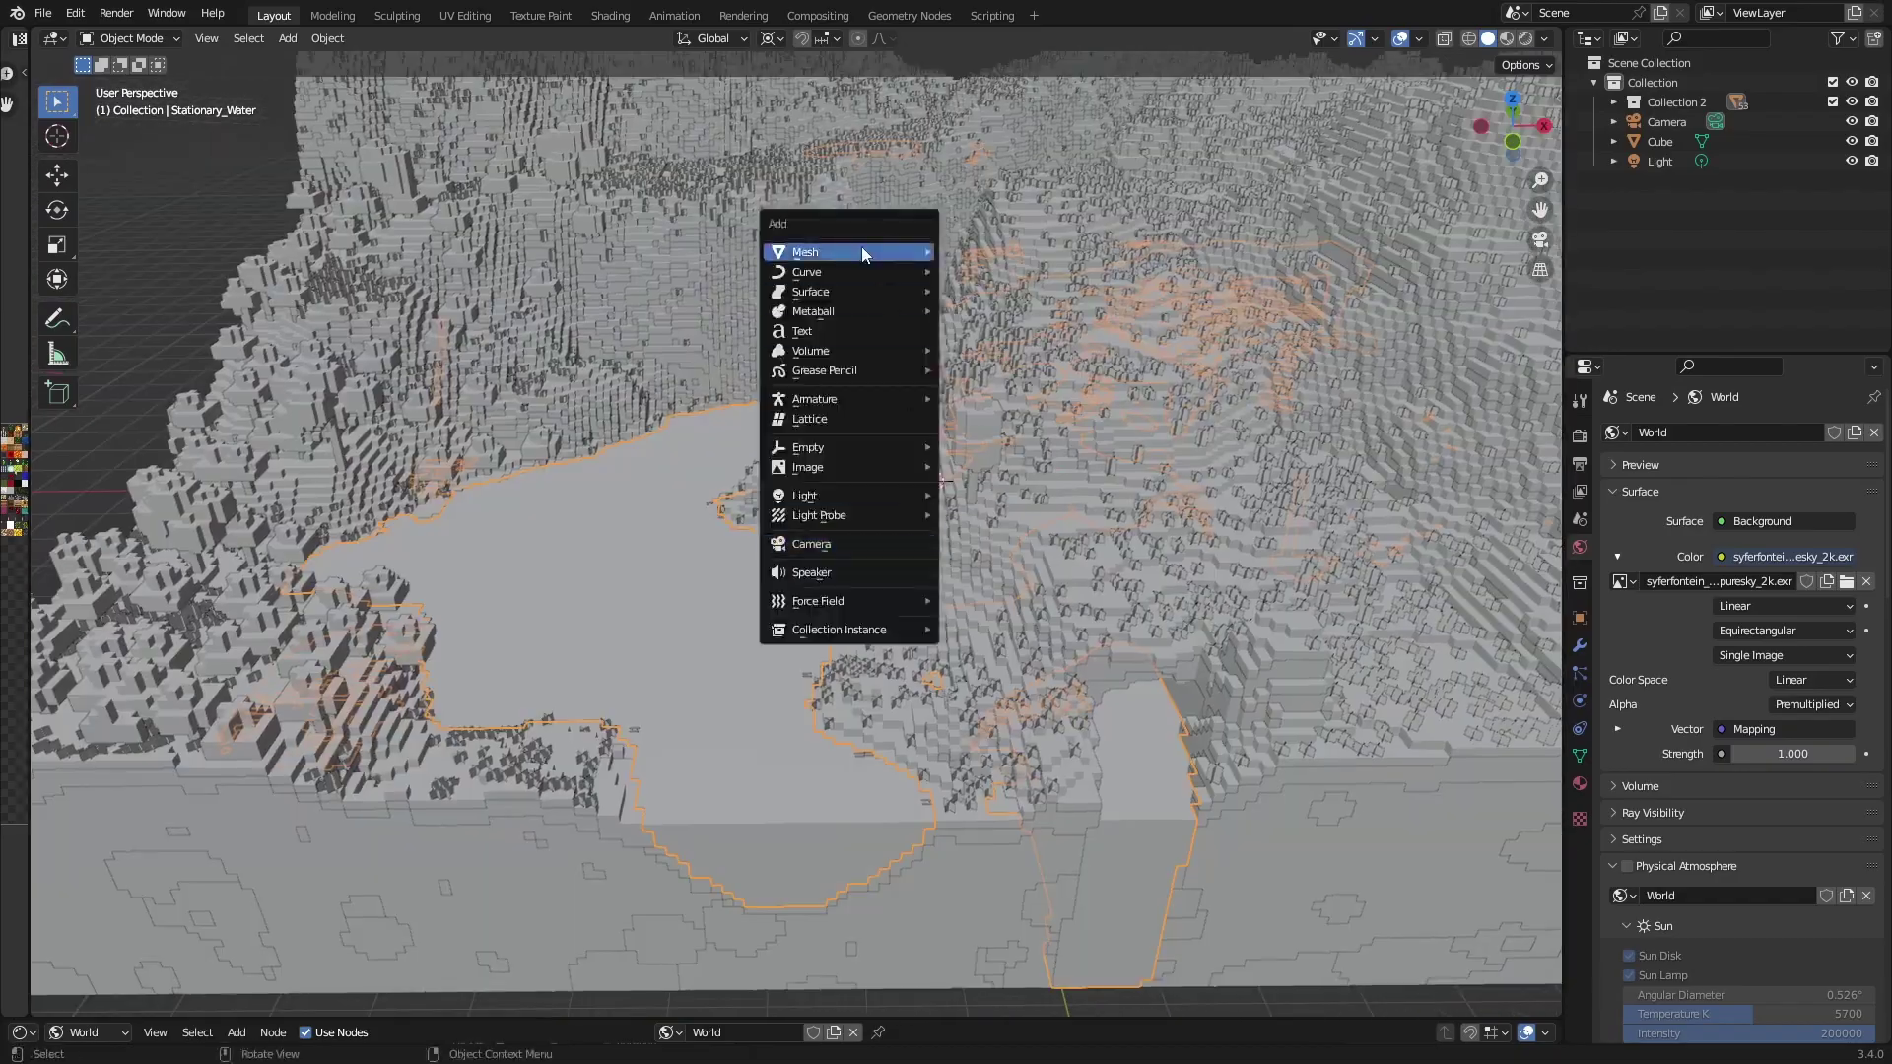
{"action": "mouse_move", "coordinate": [863, 252]}
{"action": "left_click", "coordinate": [995, 253]}
{"action": "scroll", "coordinate": [926, 441], "scroll_direction": "down", "scroll_amount": 3}
{"action": "scroll", "coordinate": [926, 441], "scroll_direction": "up", "scroll_amount": 4}
{"action": "middle_click_drag", "start_coordinate": [926, 430], "coordinate": [929, 443]}
{"action": "scroll", "coordinate": [928, 440], "scroll_direction": "down", "scroll_amount": 8}
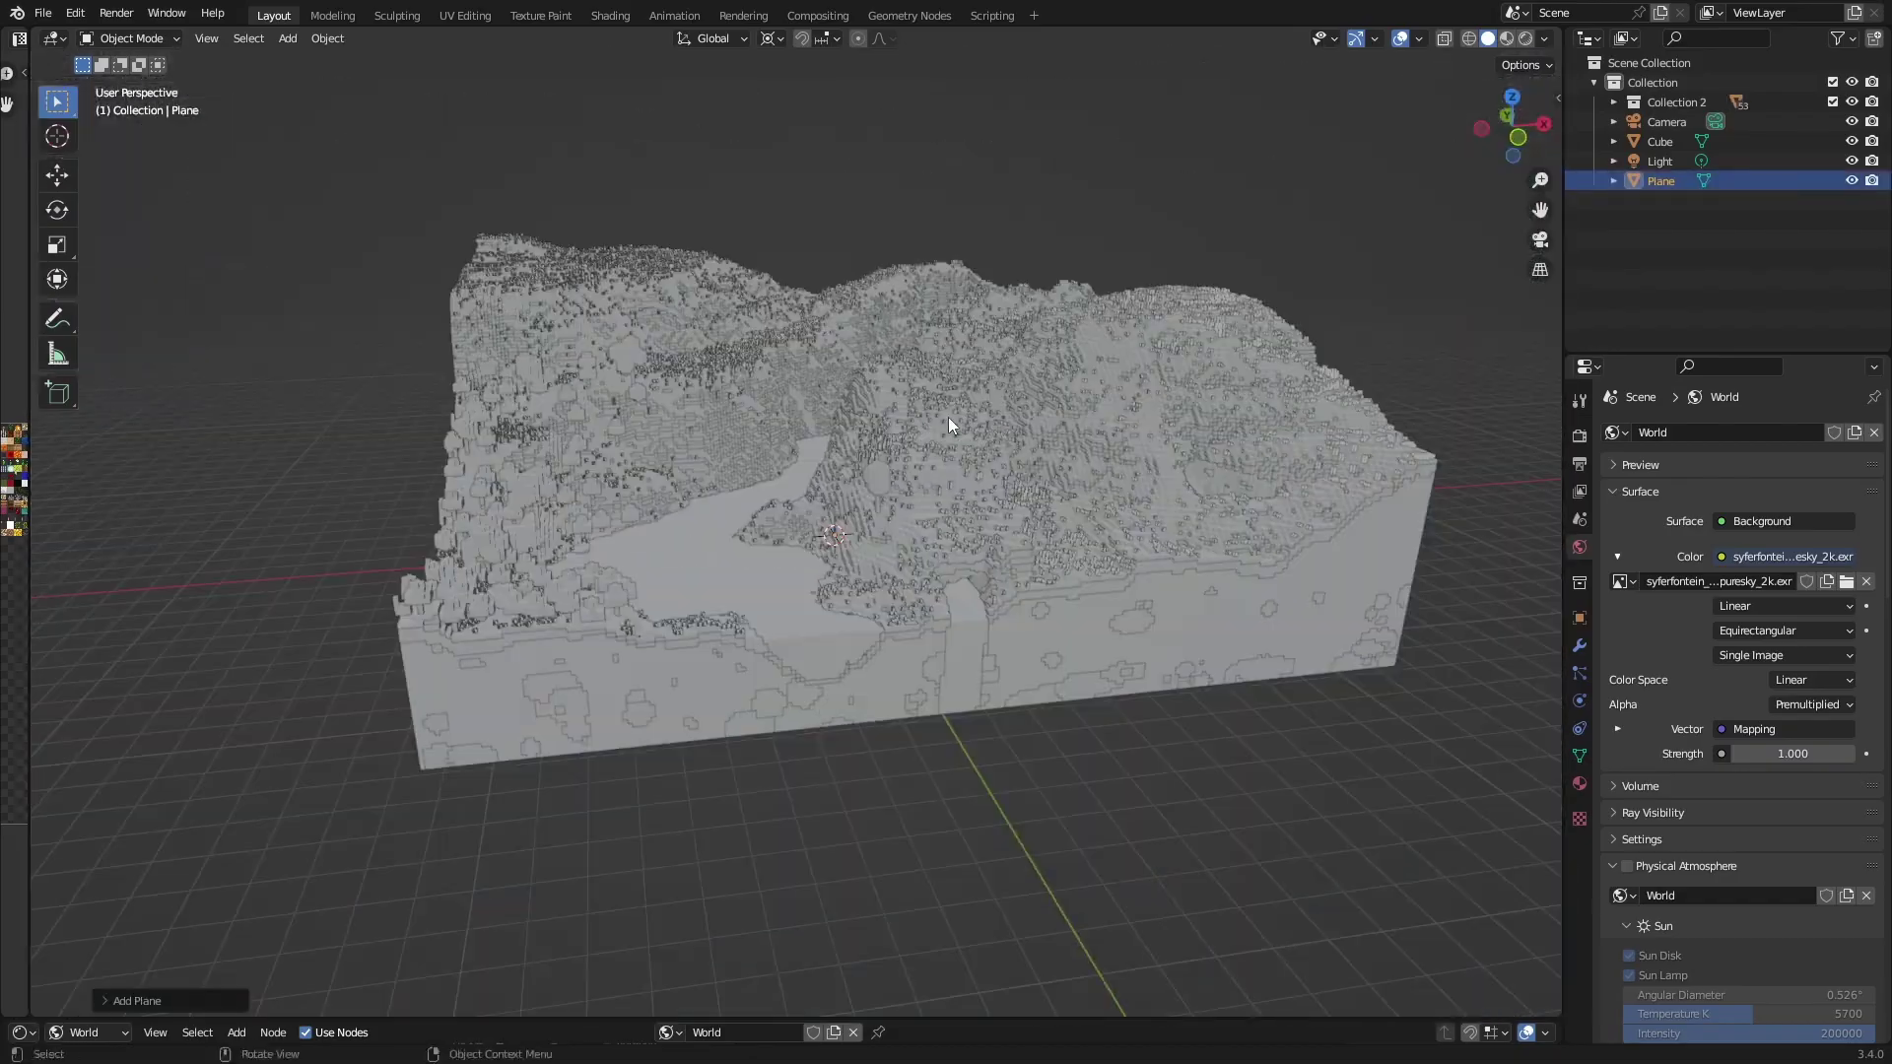
{"action": "scroll", "coordinate": [920, 495], "scroll_direction": "up", "scroll_amount": 2}
{"action": "key", "text": "s"}
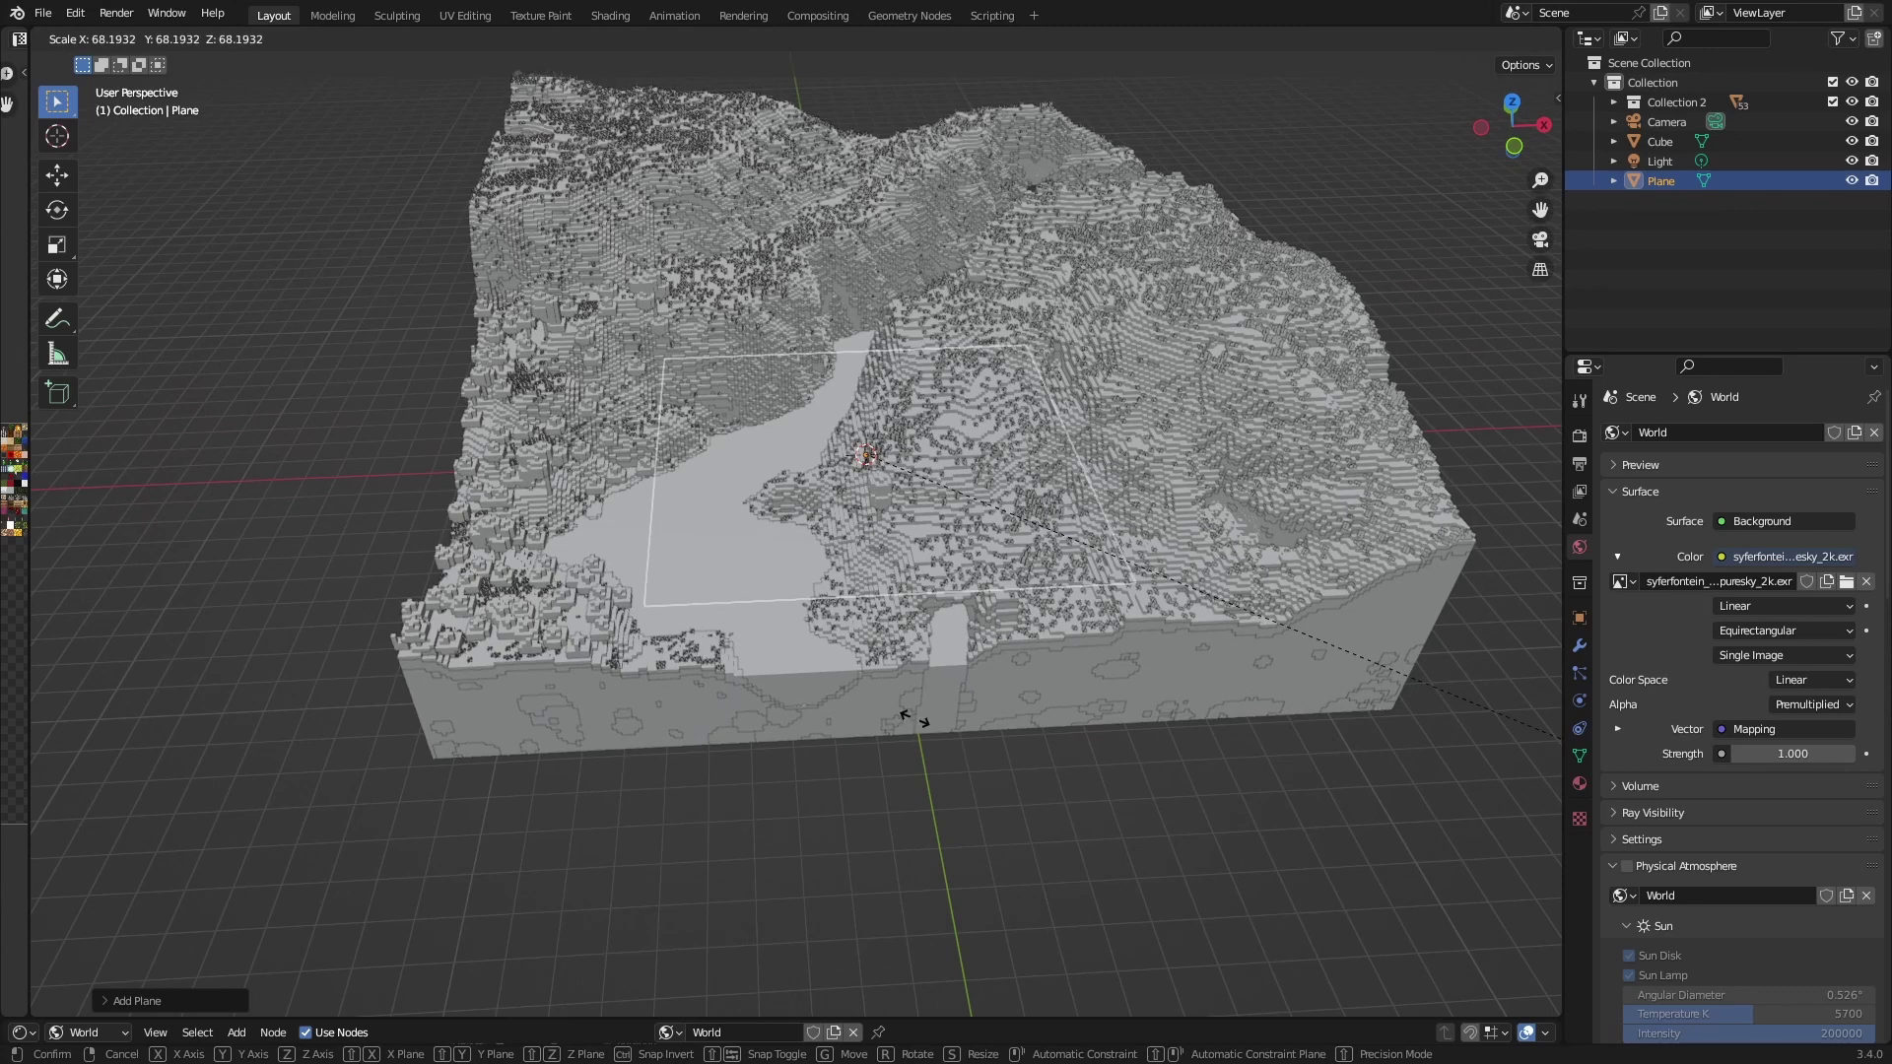
{"action": "left_click", "coordinate": [1334, 961]}
{"action": "scroll", "coordinate": [814, 611], "scroll_direction": "up", "scroll_amount": 2}
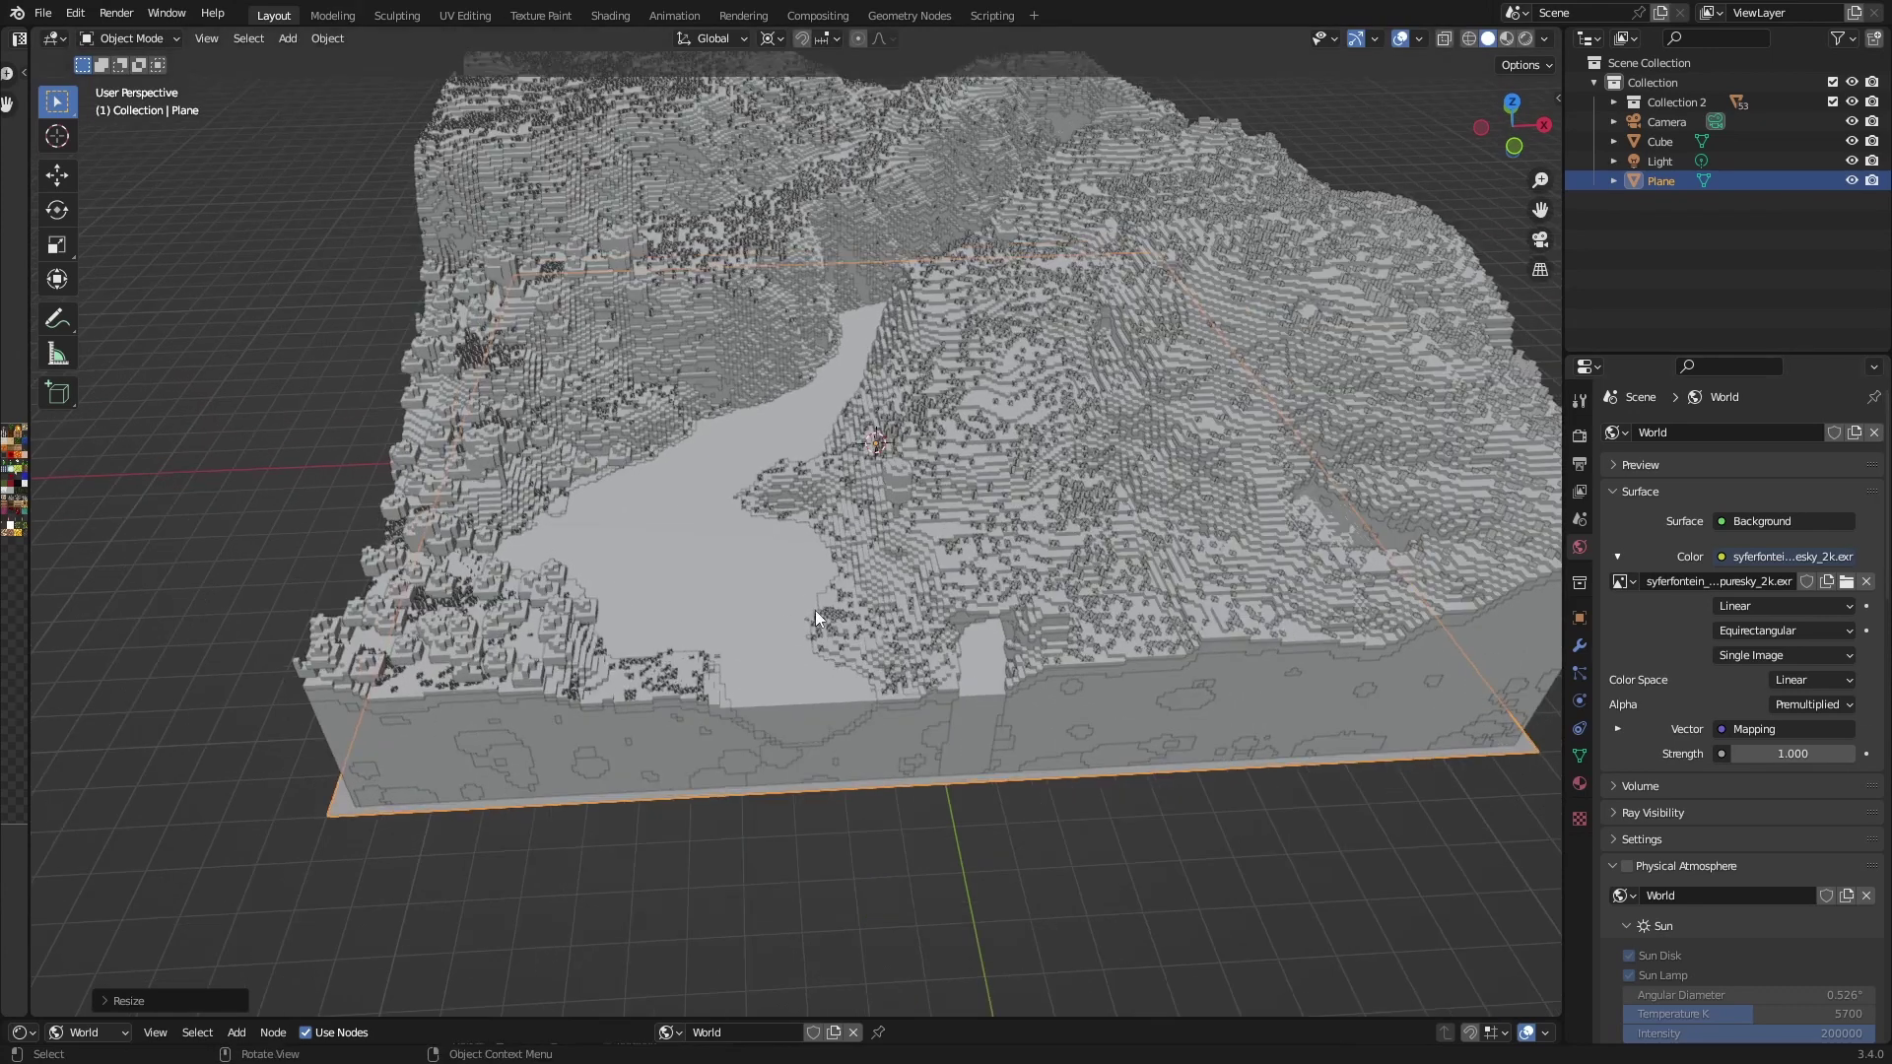
- Raise the plane along the Z axis to about the level of the river's surface
{"action": "scroll", "coordinate": [813, 611], "scroll_direction": "up", "scroll_amount": 3}
{"action": "key", "text": "g"}
{"action": "key", "text": "z"}
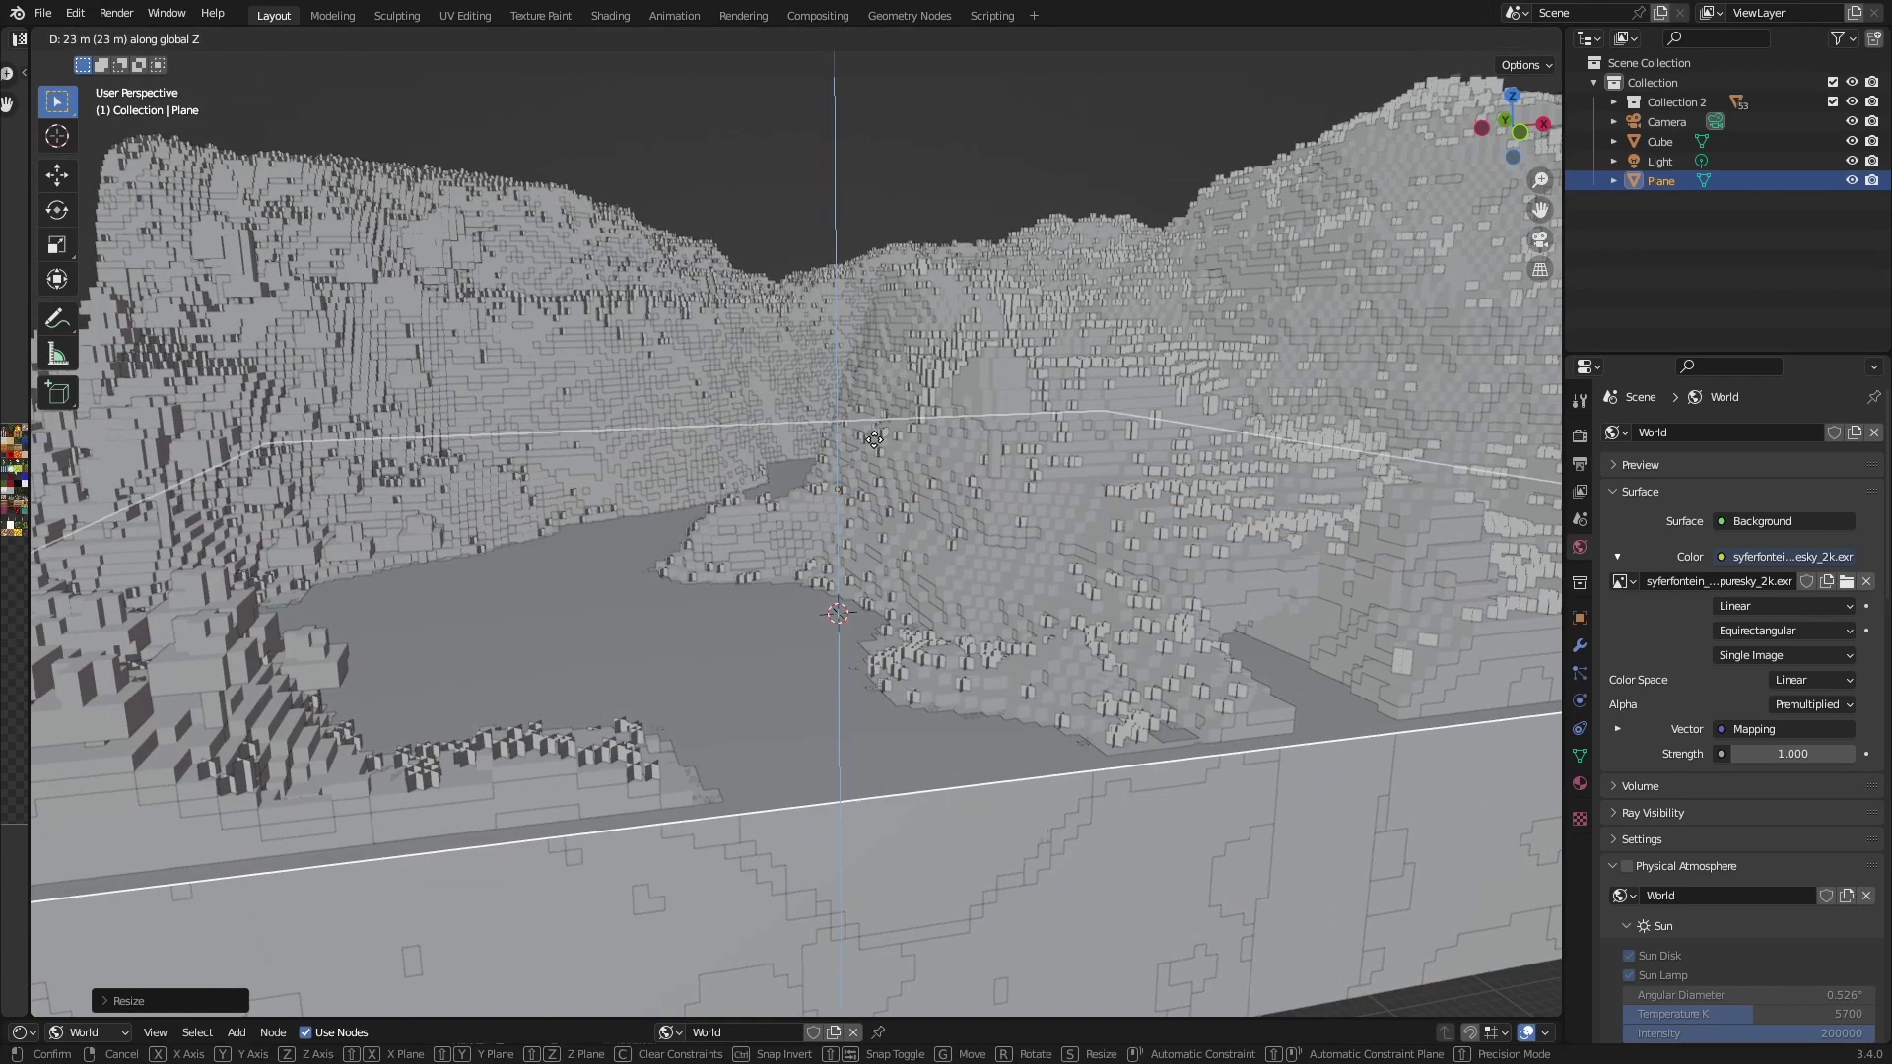
{"action": "left_click", "coordinate": [800, 694]}
{"action": "scroll", "coordinate": [826, 714], "scroll_direction": "up", "scroll_amount": 3}
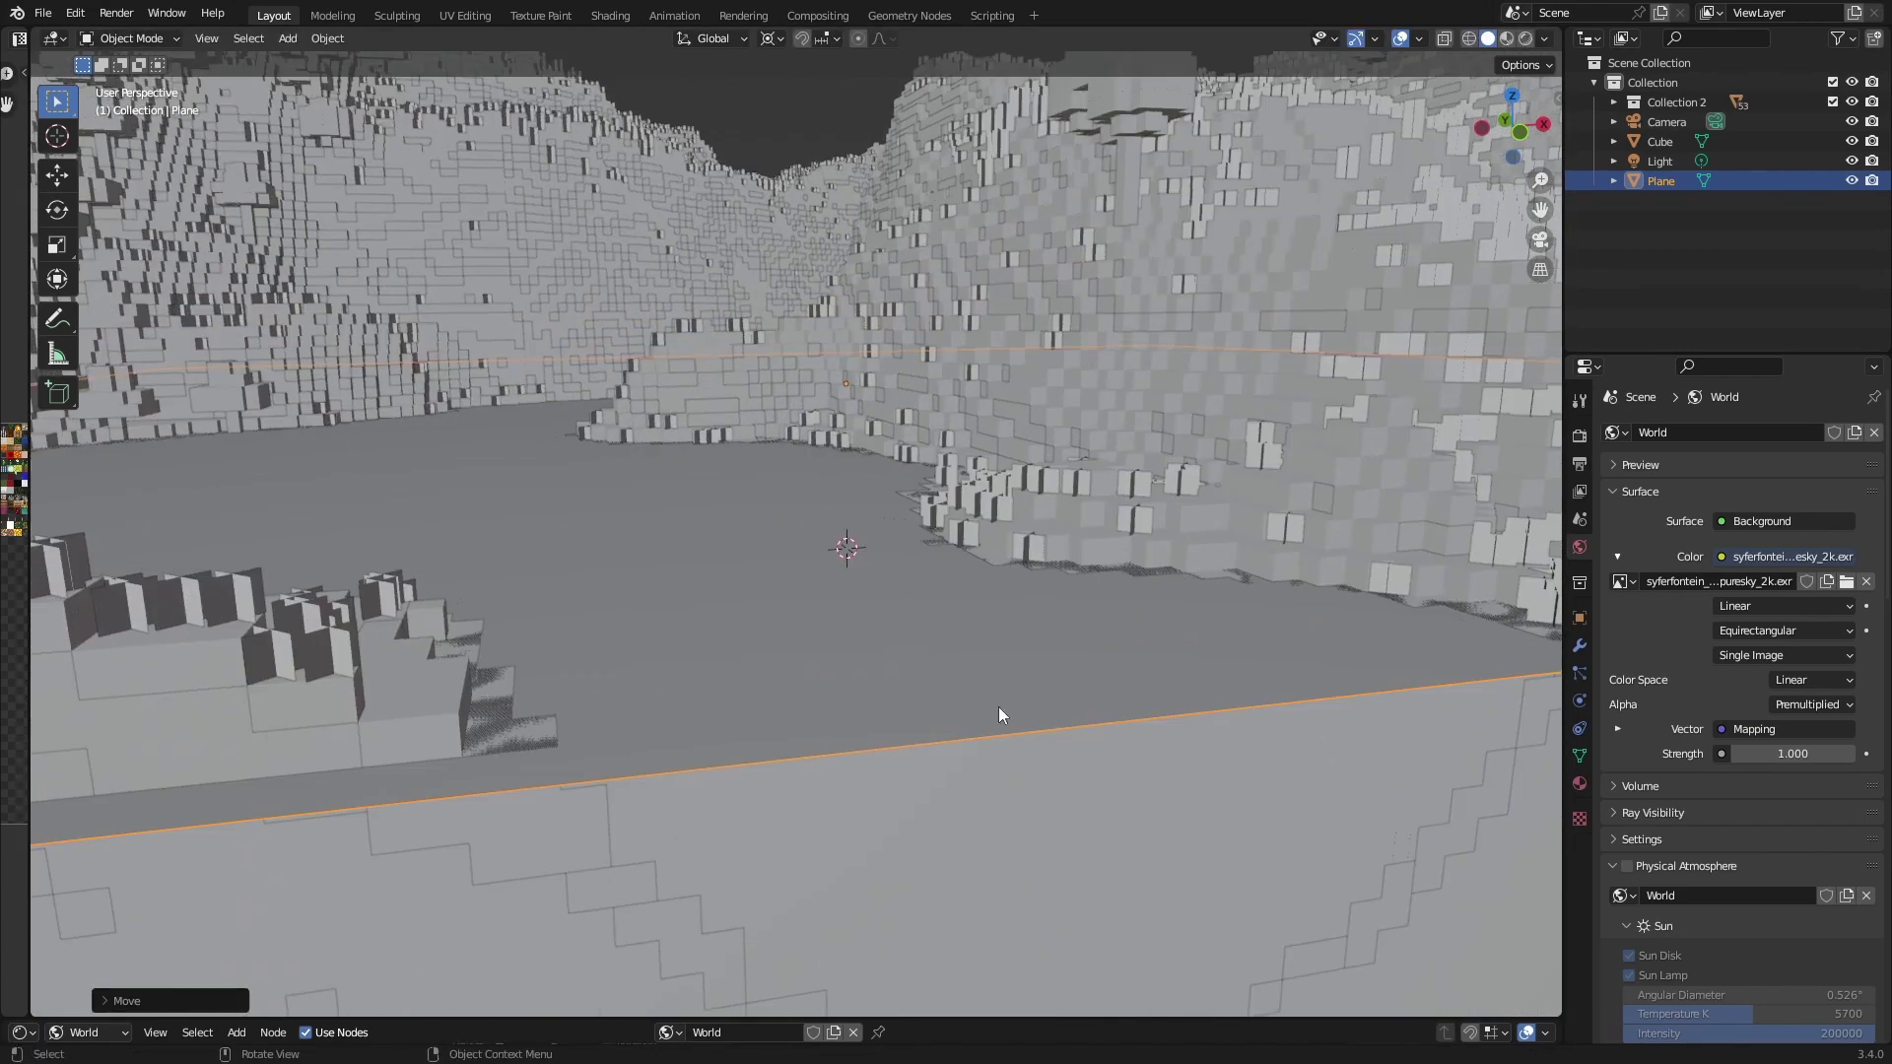
- Lower the water plane 0.1 m along the global Z axis
{"action": "scroll", "coordinate": [997, 706], "scroll_direction": "down", "scroll_amount": 3}
{"action": "middle_click_drag", "start_coordinate": [1121, 830], "coordinate": [891, 719]}
{"action": "scroll", "coordinate": [968, 735], "scroll_direction": "up", "scroll_amount": 3}
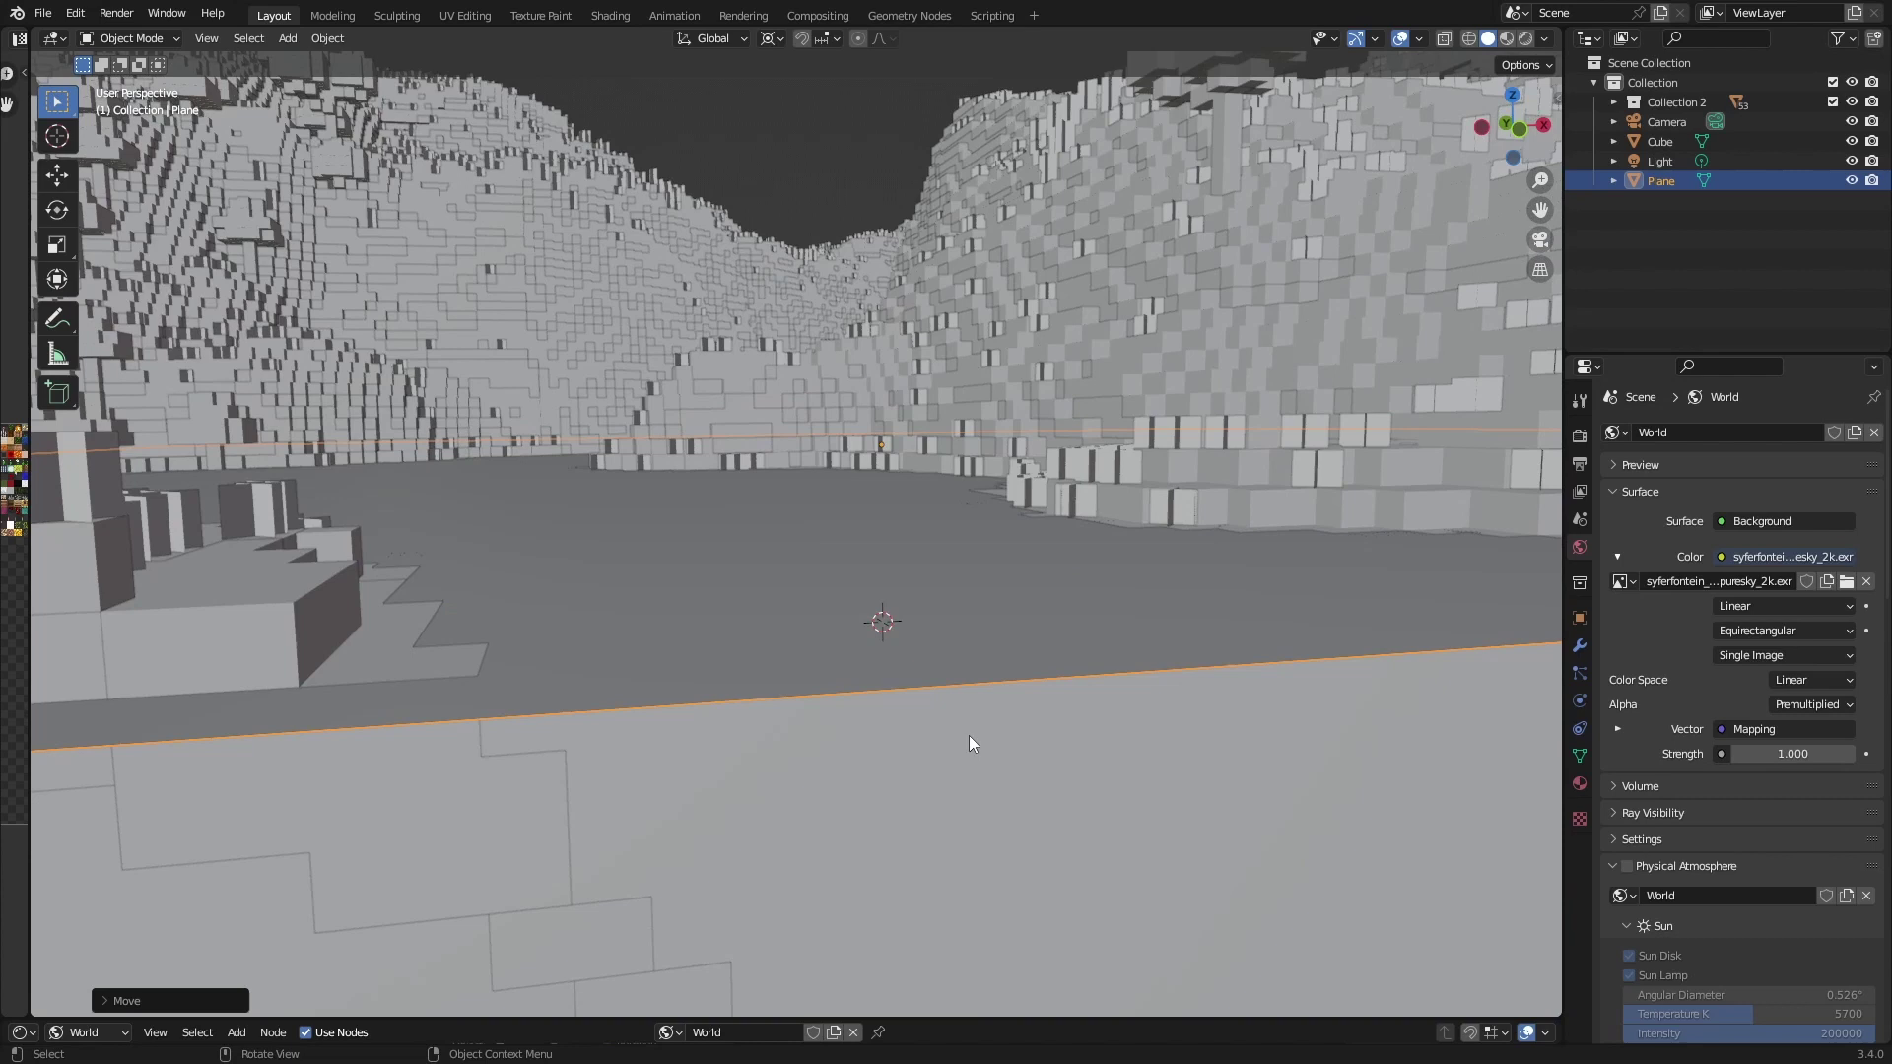
{"action": "key", "text": "g"}
{"action": "key", "text": "z"}
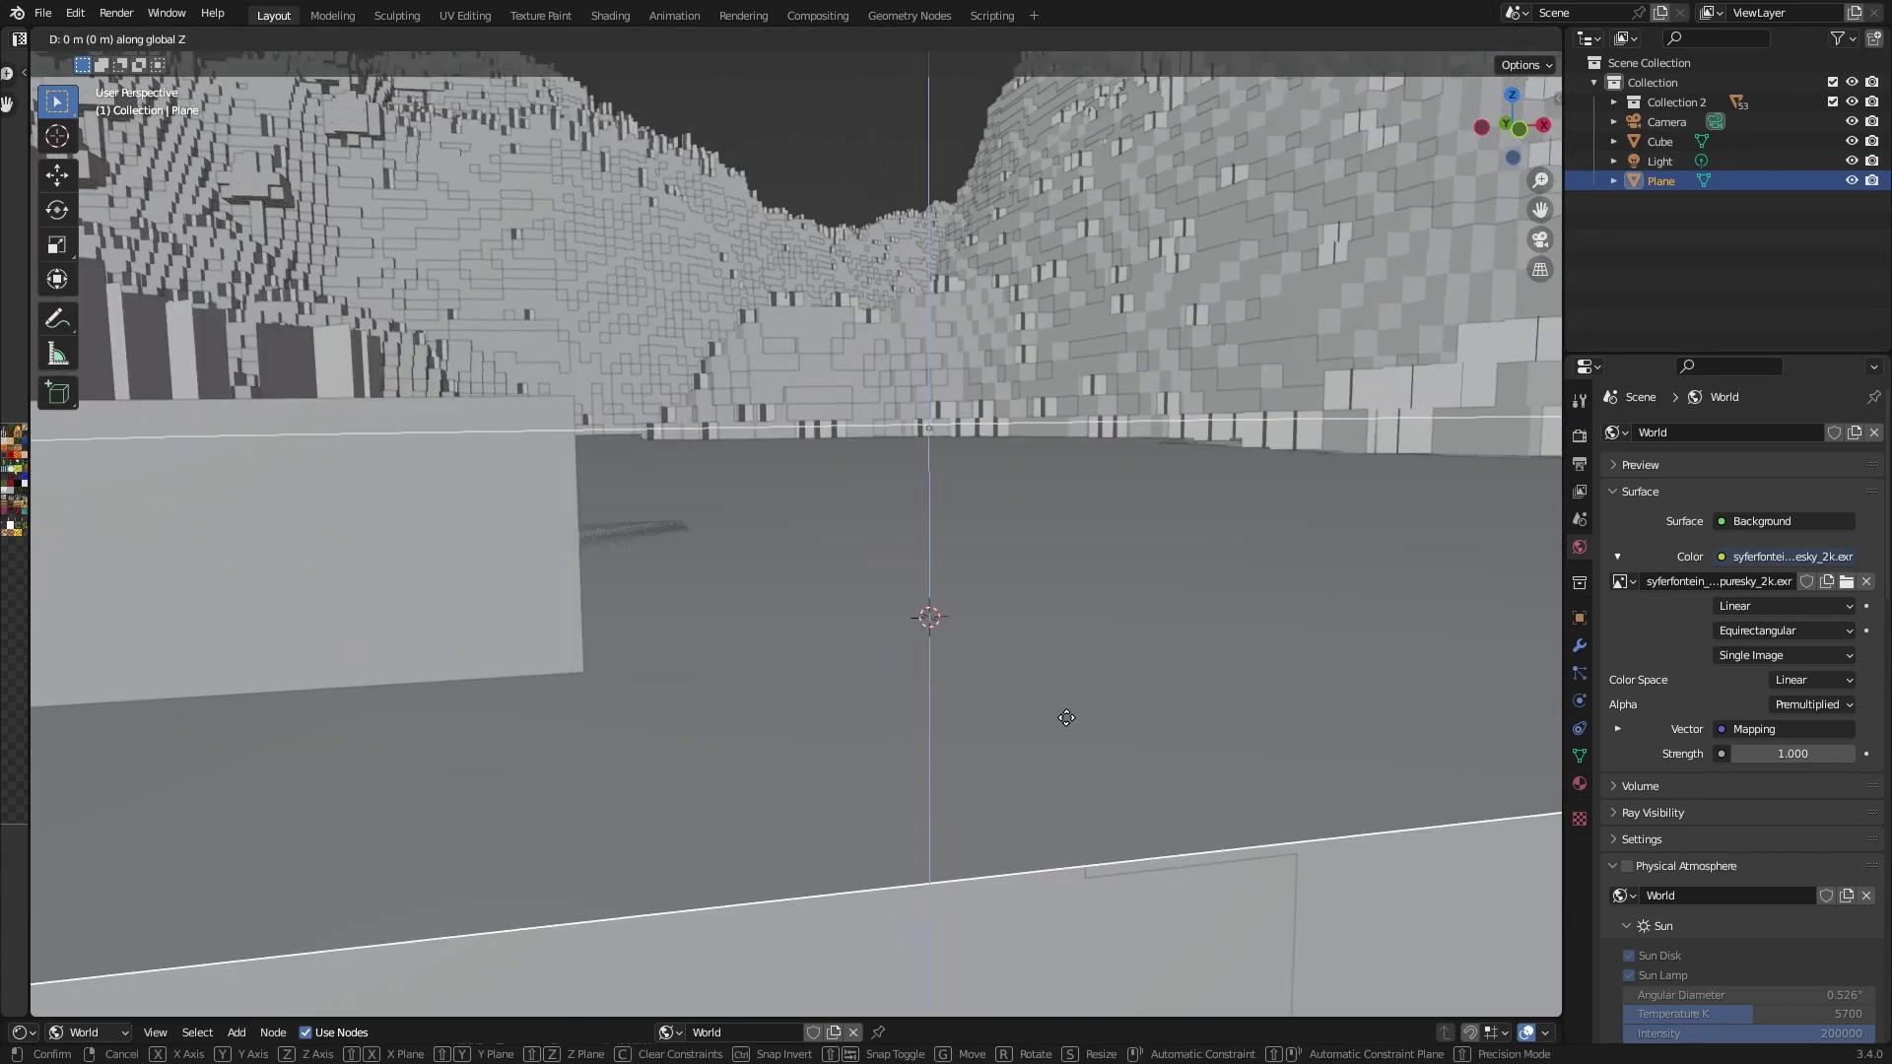
{"action": "type", "text": "-(."}
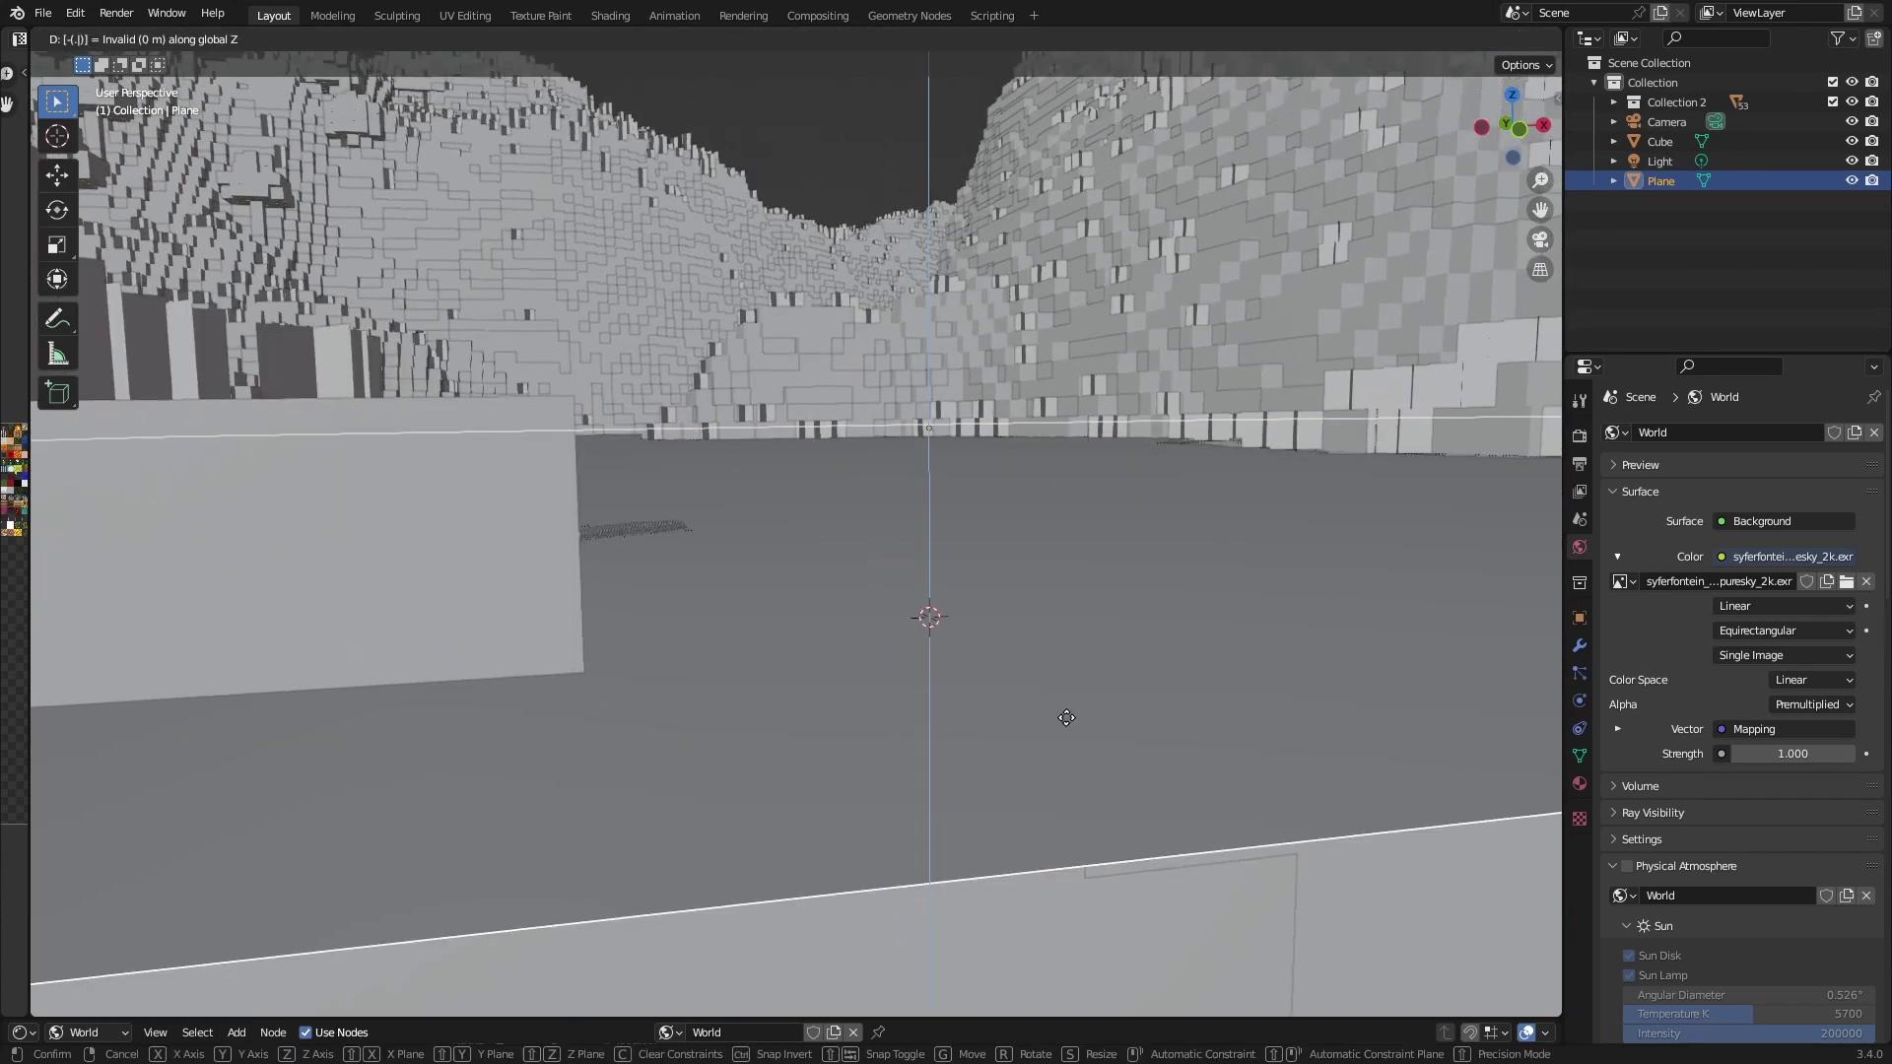
{"action": "type", "text": "1"}
{"action": "key", "text": "Return"}
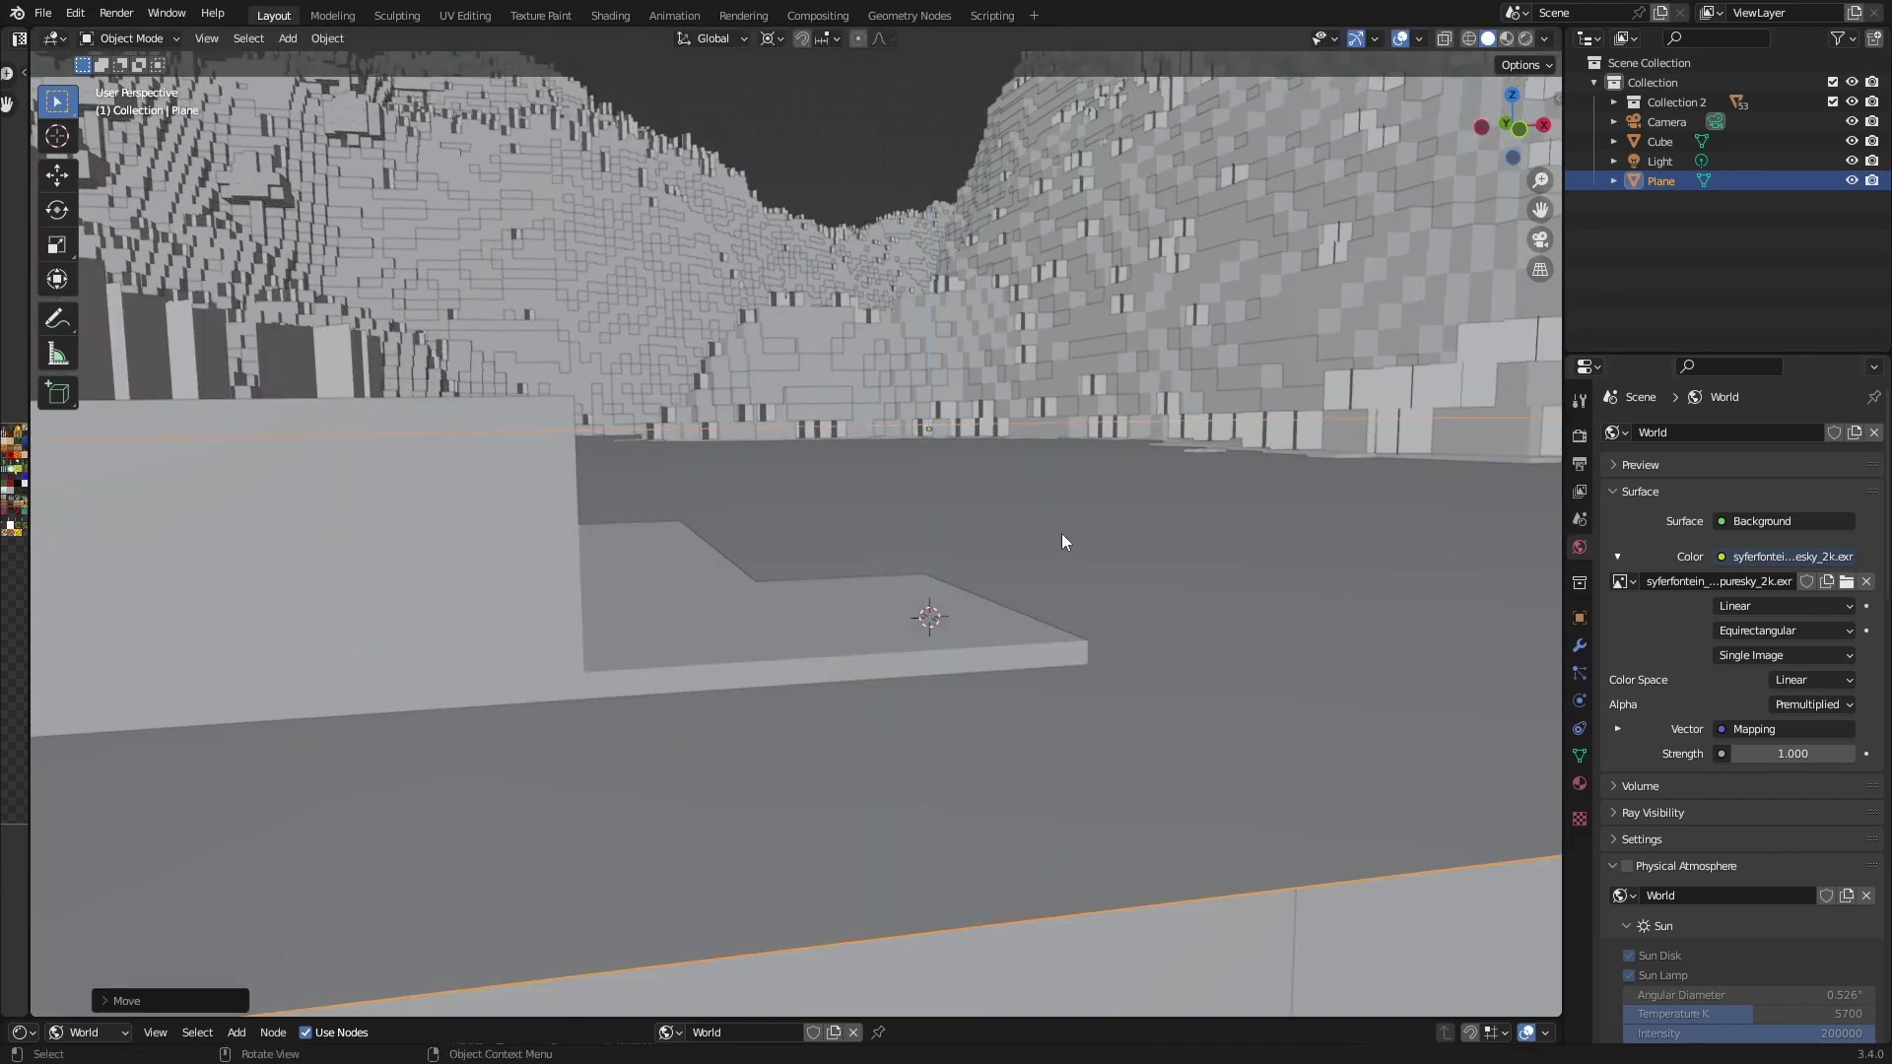
- Switch the node editor from World to Object shading, enlarge it, and create a new material for the plane
{"action": "scroll", "coordinate": [1061, 534], "scroll_direction": "down", "scroll_amount": 3}
{"action": "middle_click_drag", "start_coordinate": [901, 548], "coordinate": [871, 589]}
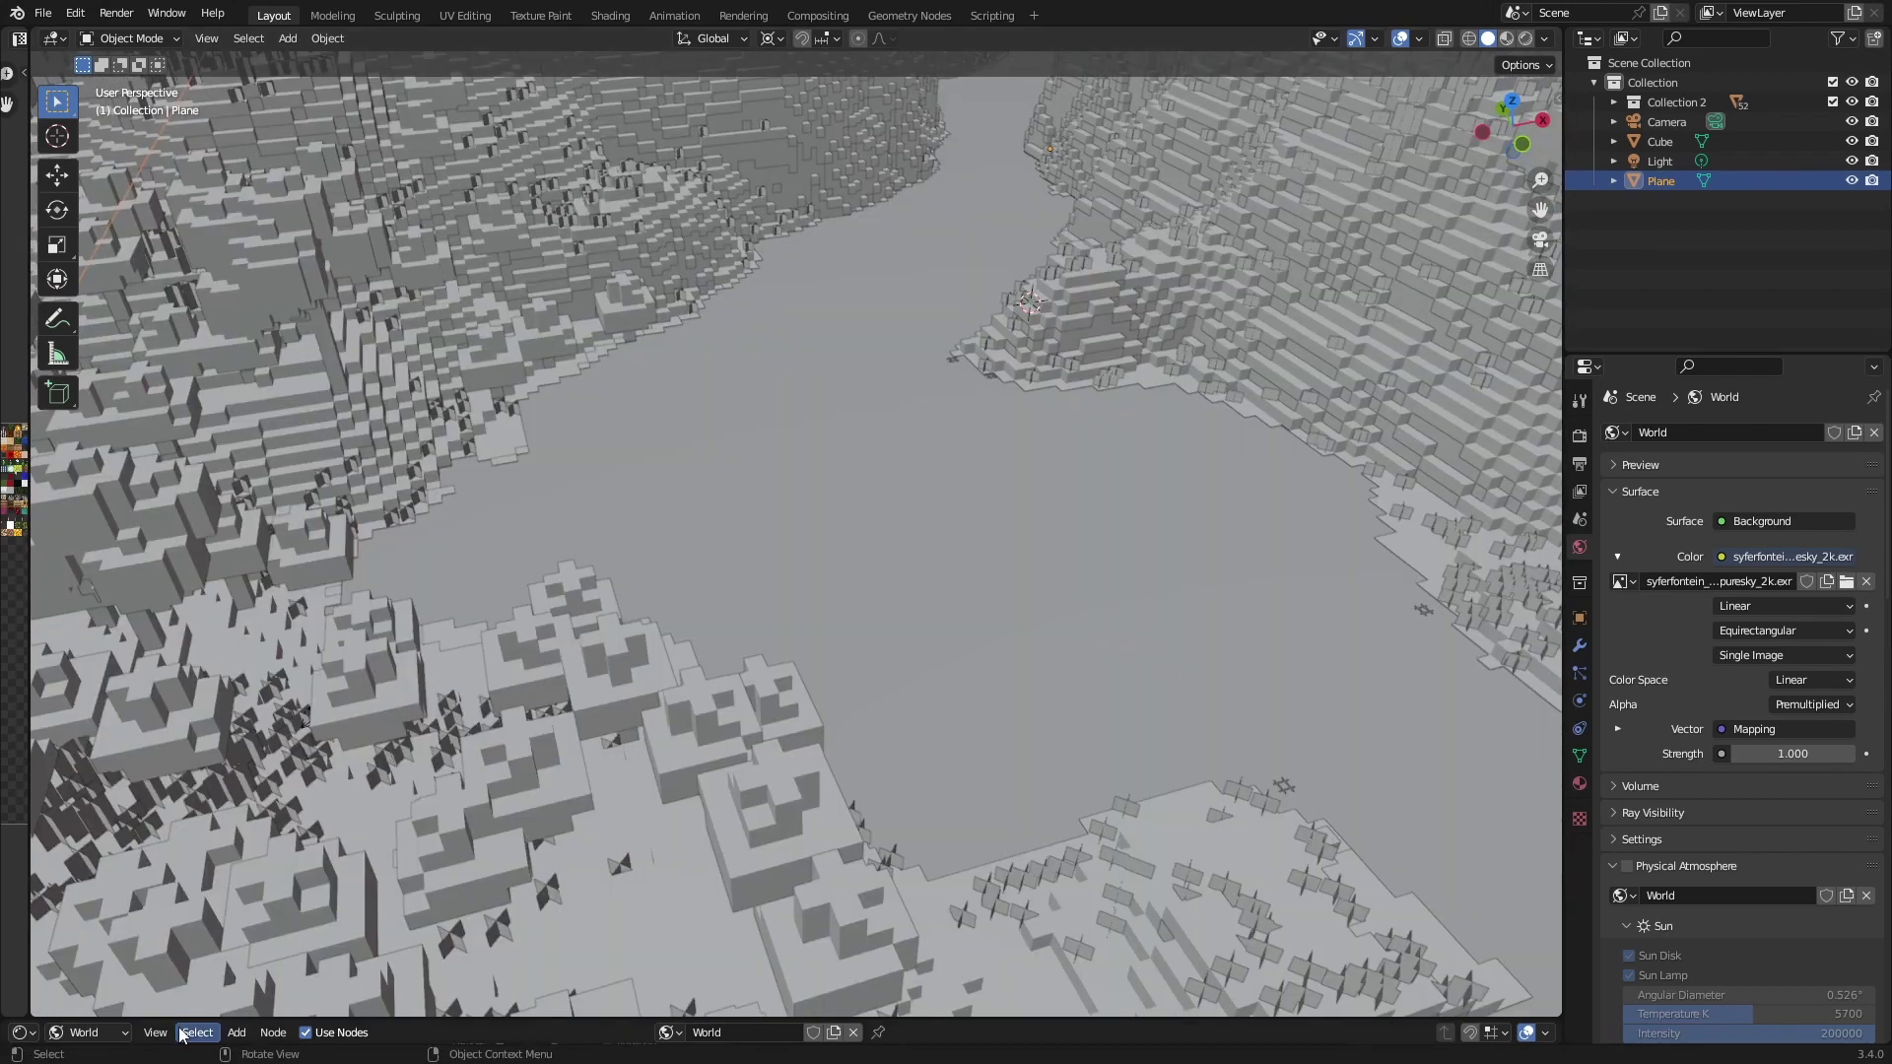
{"action": "left_click", "coordinate": [86, 1032]}
{"action": "left_click", "coordinate": [87, 991]}
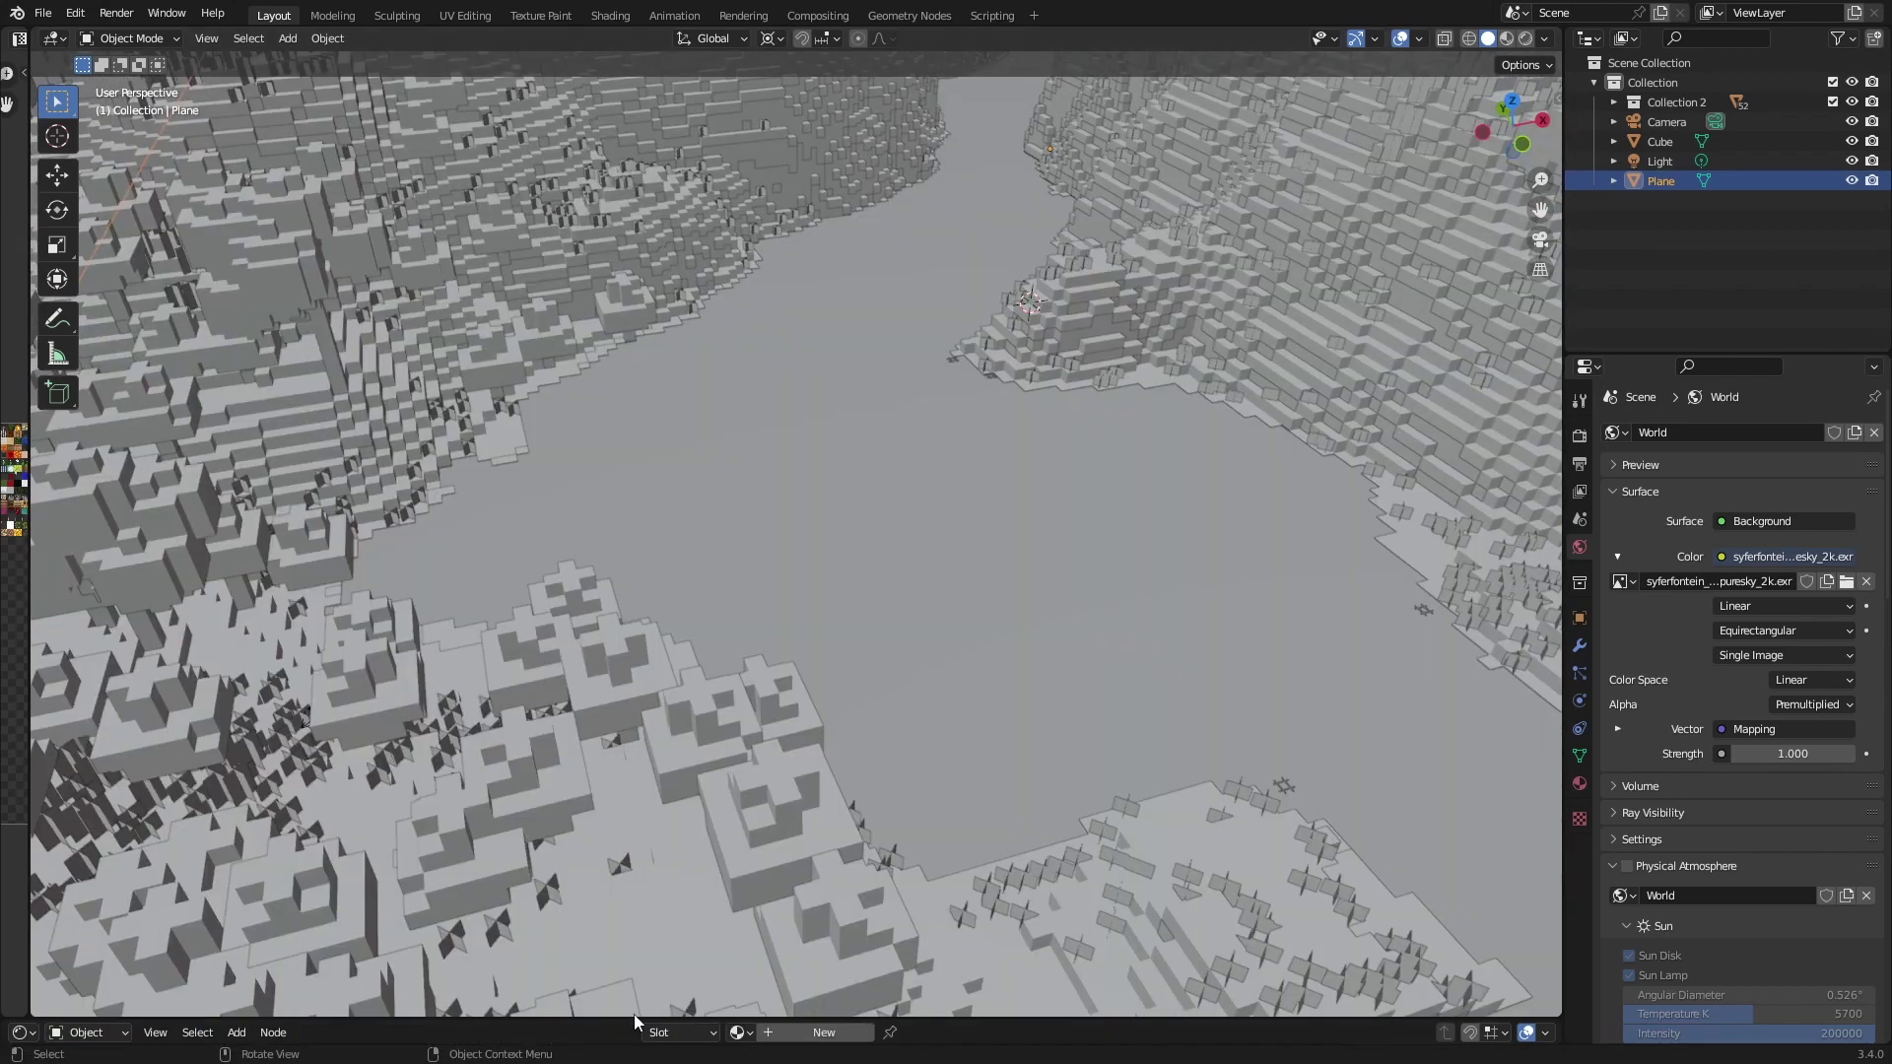
{"action": "left_click_drag", "start_coordinate": [635, 1016], "coordinate": [769, 631]}
{"action": "left_click", "coordinate": [774, 639]}
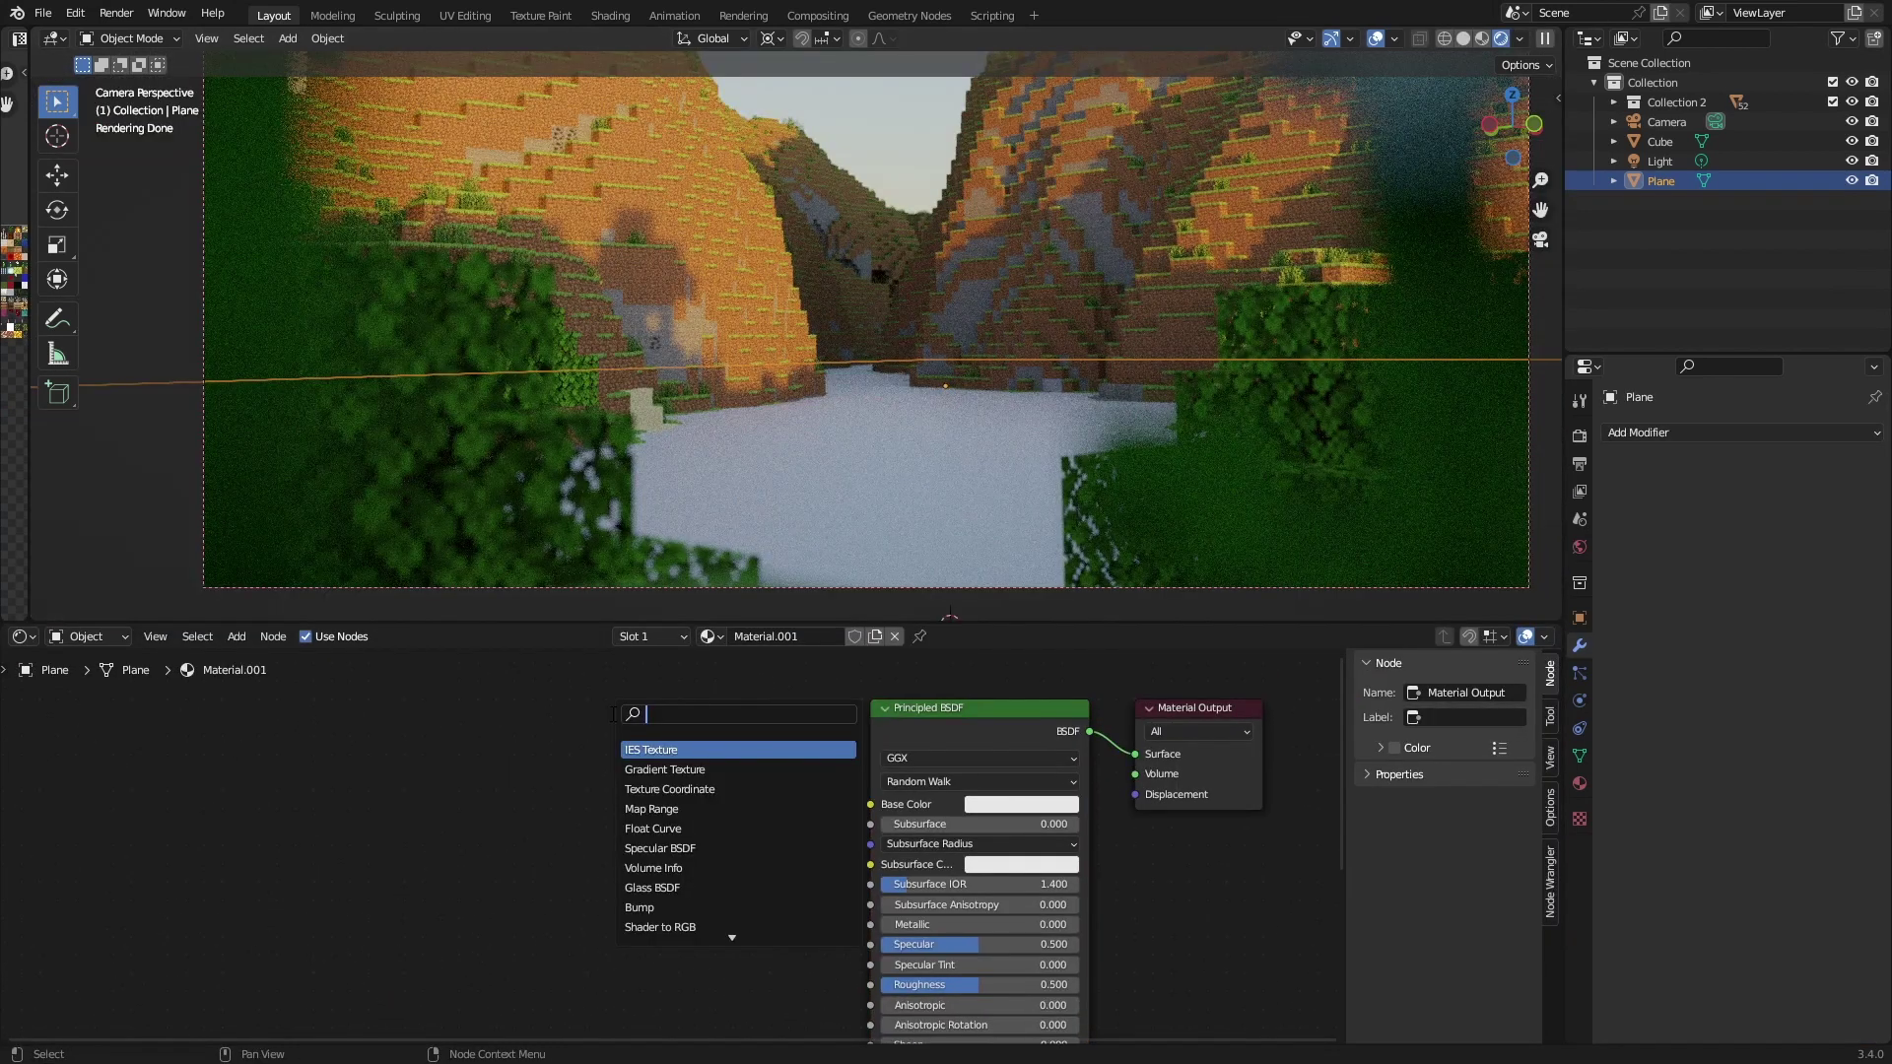
- Add a Musgrave Texture node to the plane's material and place it well before the Principled BSDF
{"action": "type", "text": "musgrave"}
{"action": "key", "text": "Return"}
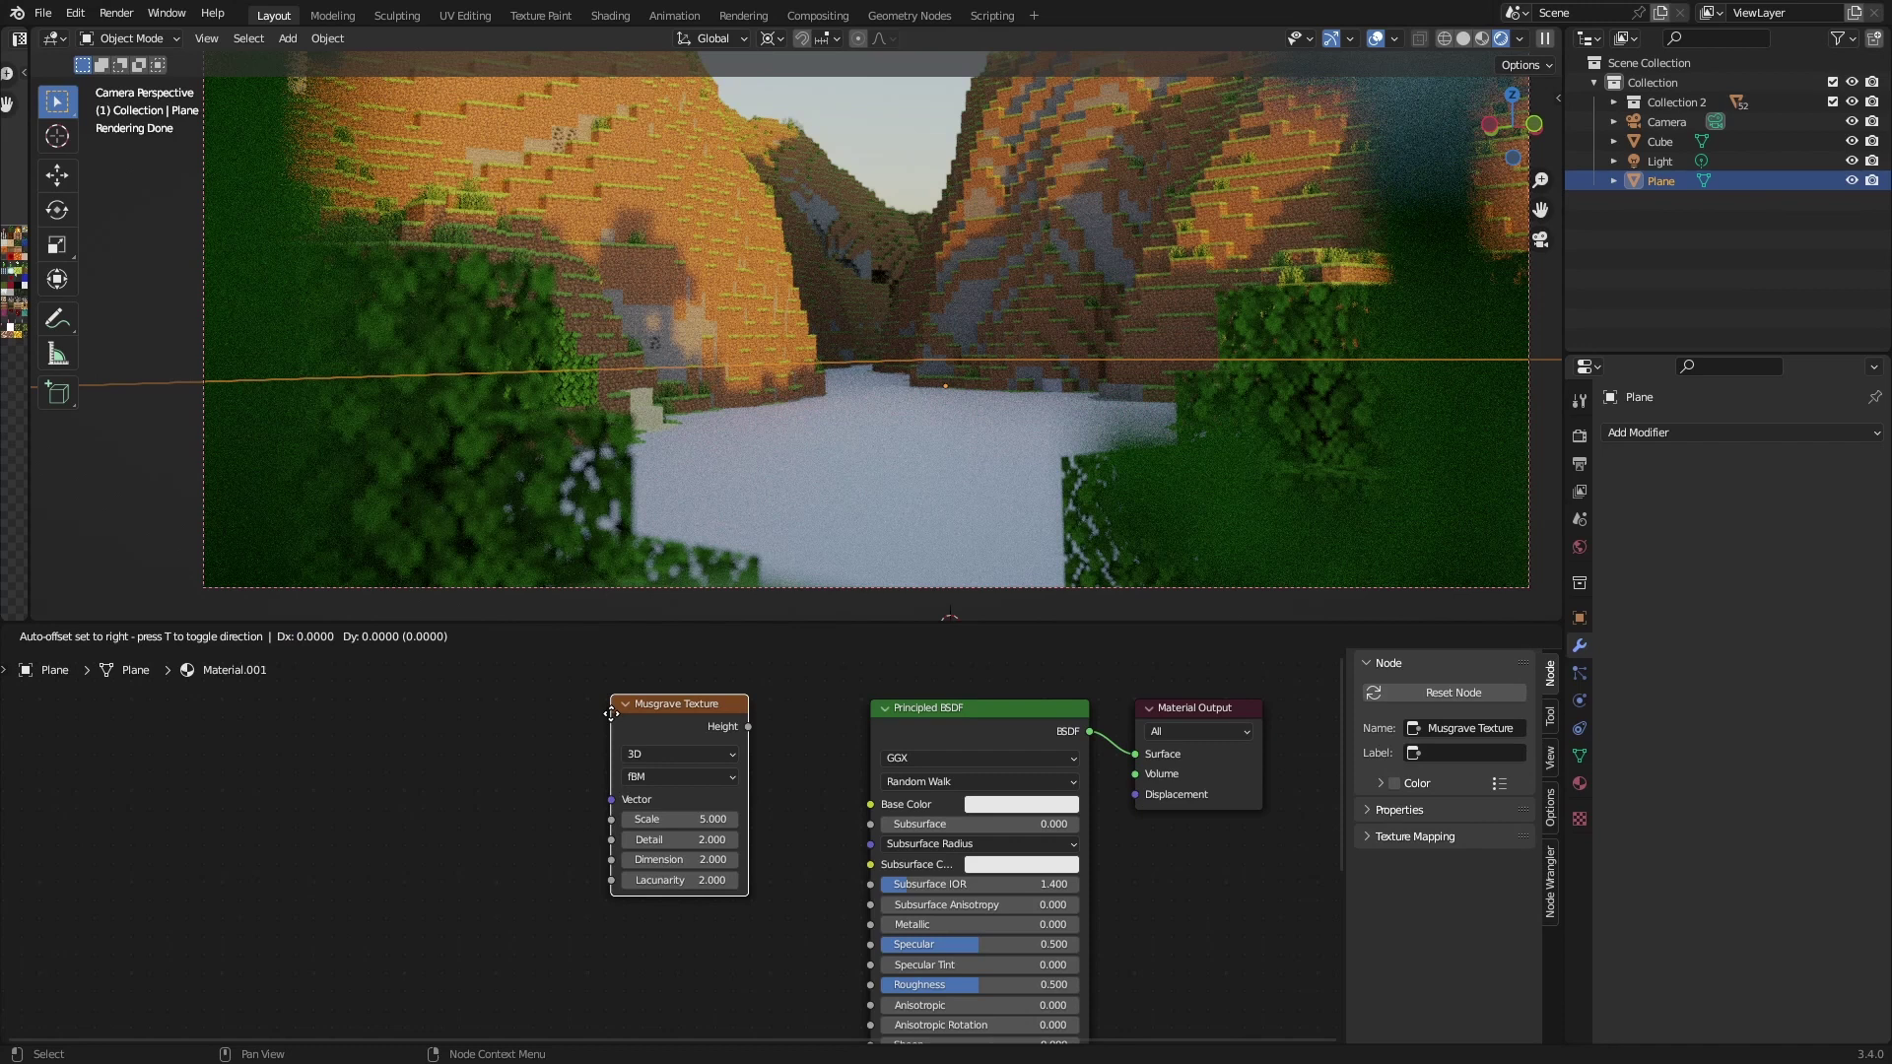
{"action": "left_click", "coordinate": [505, 843]}
{"action": "middle_click_drag", "start_coordinate": [754, 911], "coordinate": [753, 777]}
{"action": "left_click_drag", "start_coordinate": [574, 731], "coordinate": [461, 828]}
- Add a Bump node that takes the Musgrave height as its Height and feeds its Normal into the Principled BSDF
{"action": "key", "text": "shift+a"}
{"action": "left_click", "coordinate": [650, 783]}
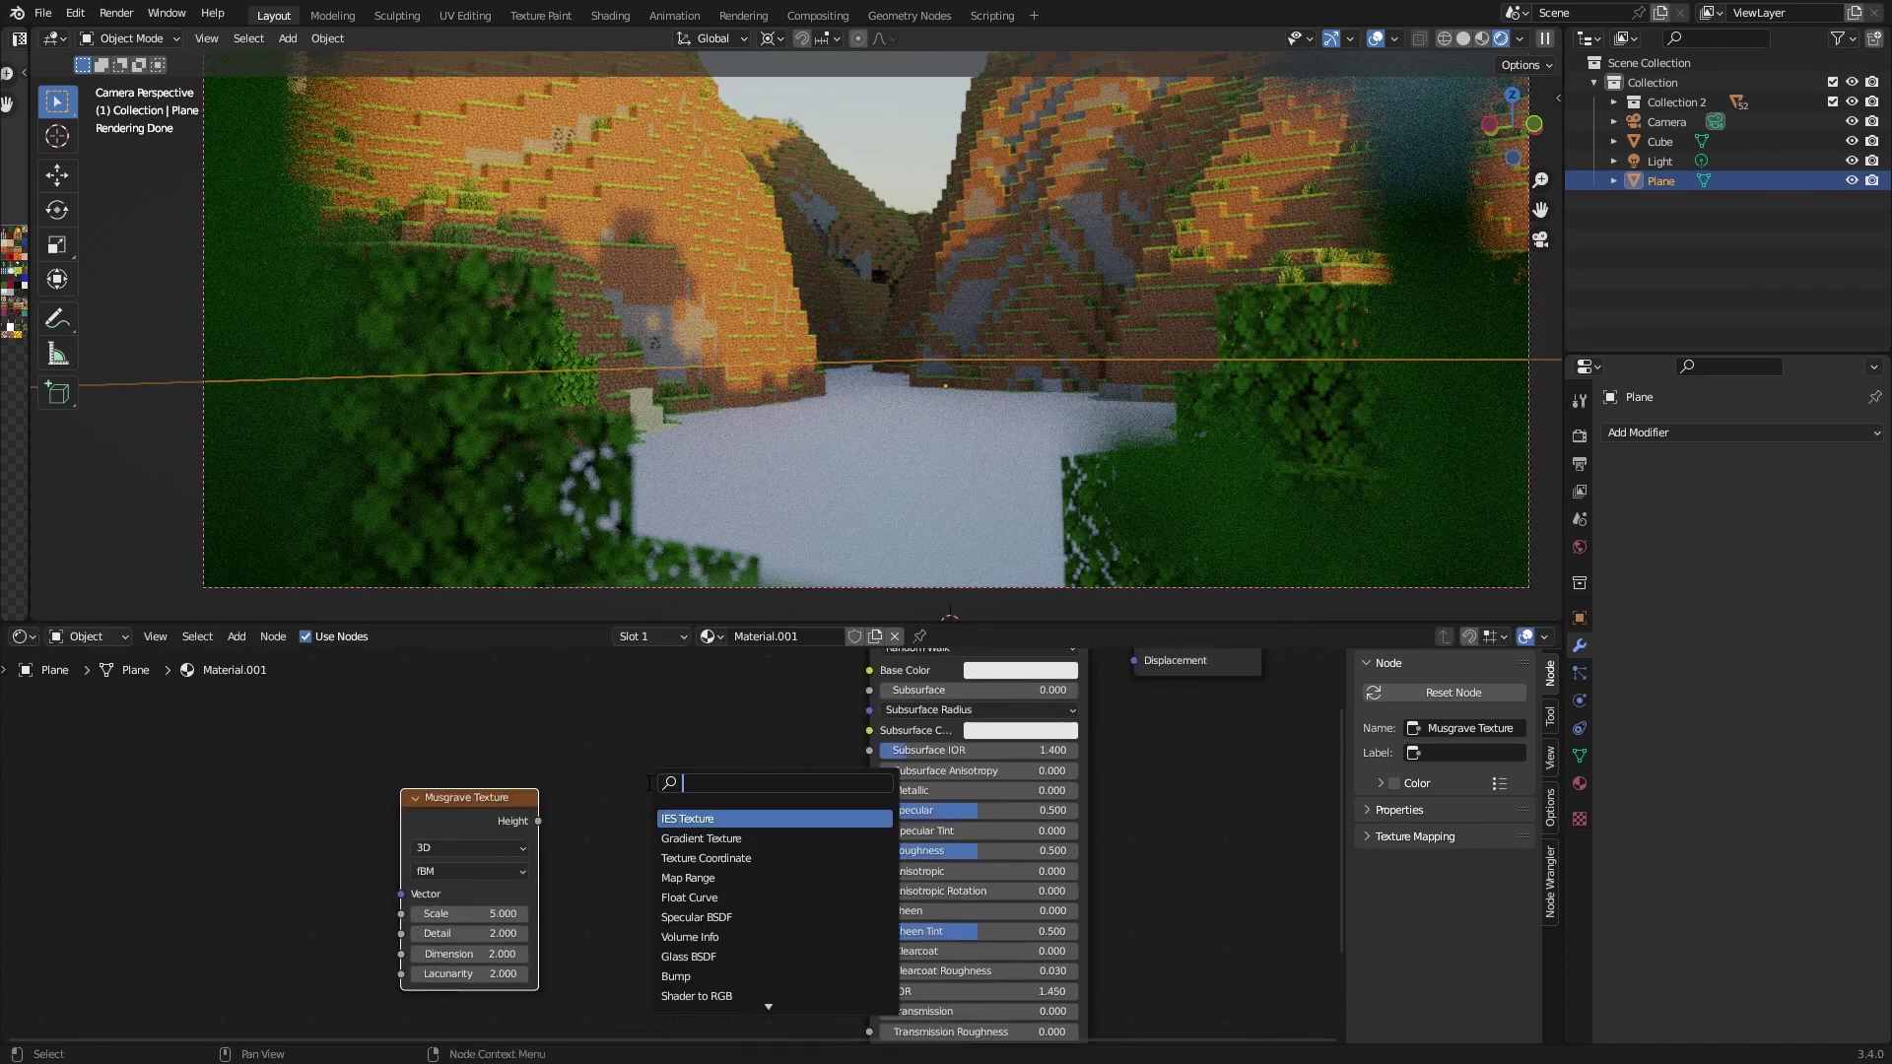
{"action": "type", "text": "bu"}
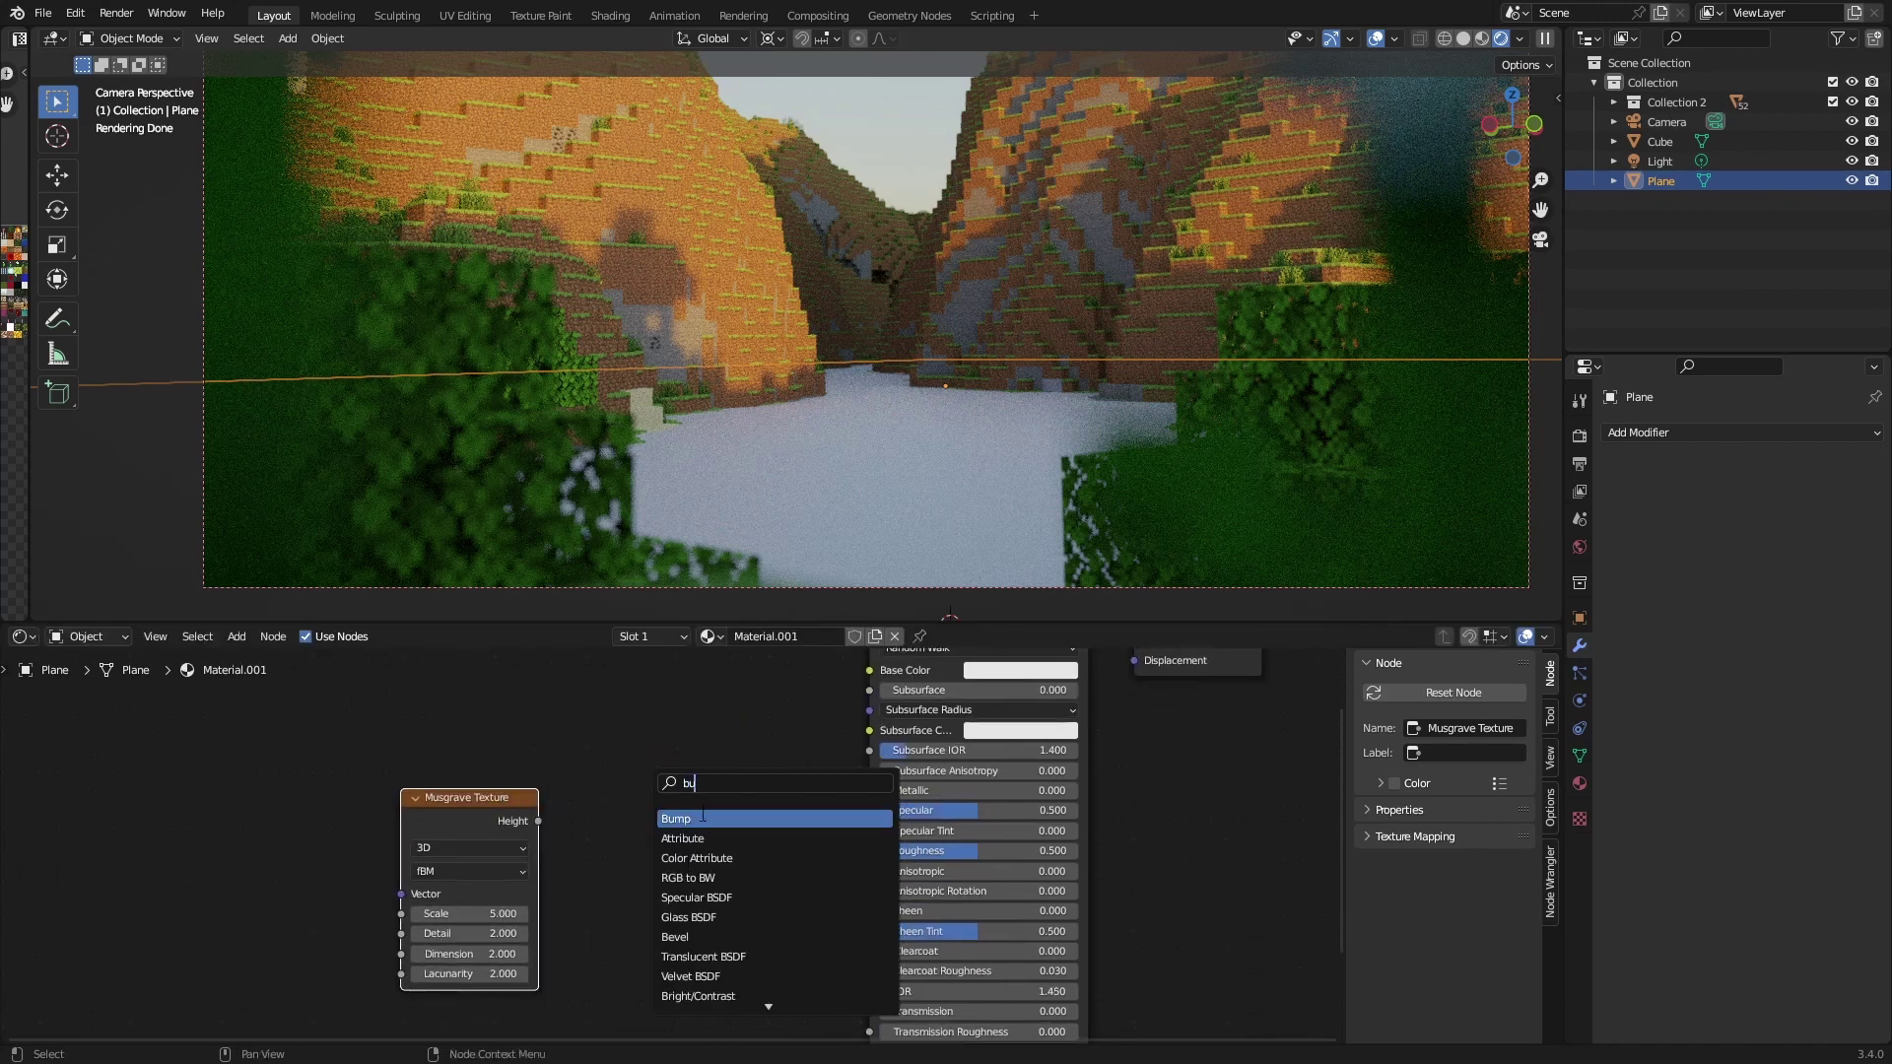
{"action": "key", "text": "Return"}
{"action": "left_click", "coordinate": [679, 828]}
{"action": "left_click_drag", "start_coordinate": [538, 821], "coordinate": [622, 931]}
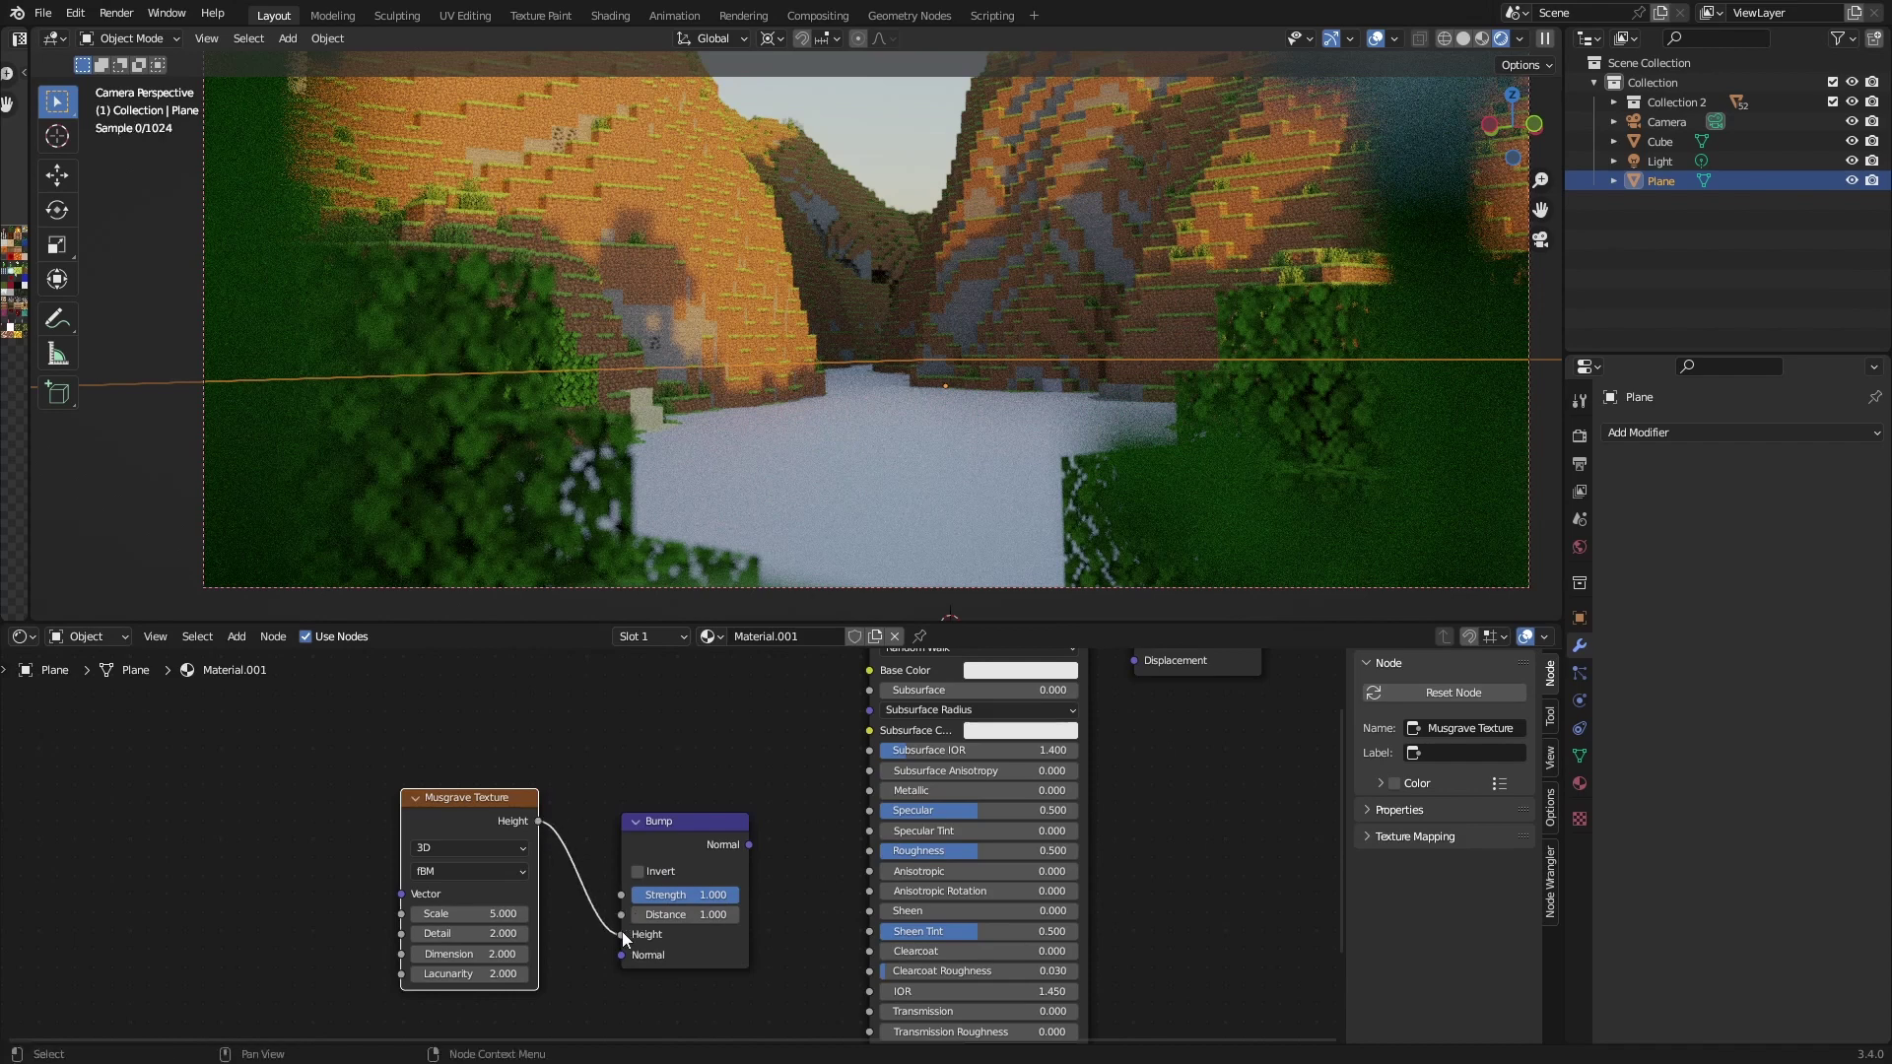
{"action": "left_click_drag", "start_coordinate": [747, 844], "coordinate": [869, 990]}
{"action": "middle_click_drag", "start_coordinate": [526, 816], "coordinate": [745, 862]}
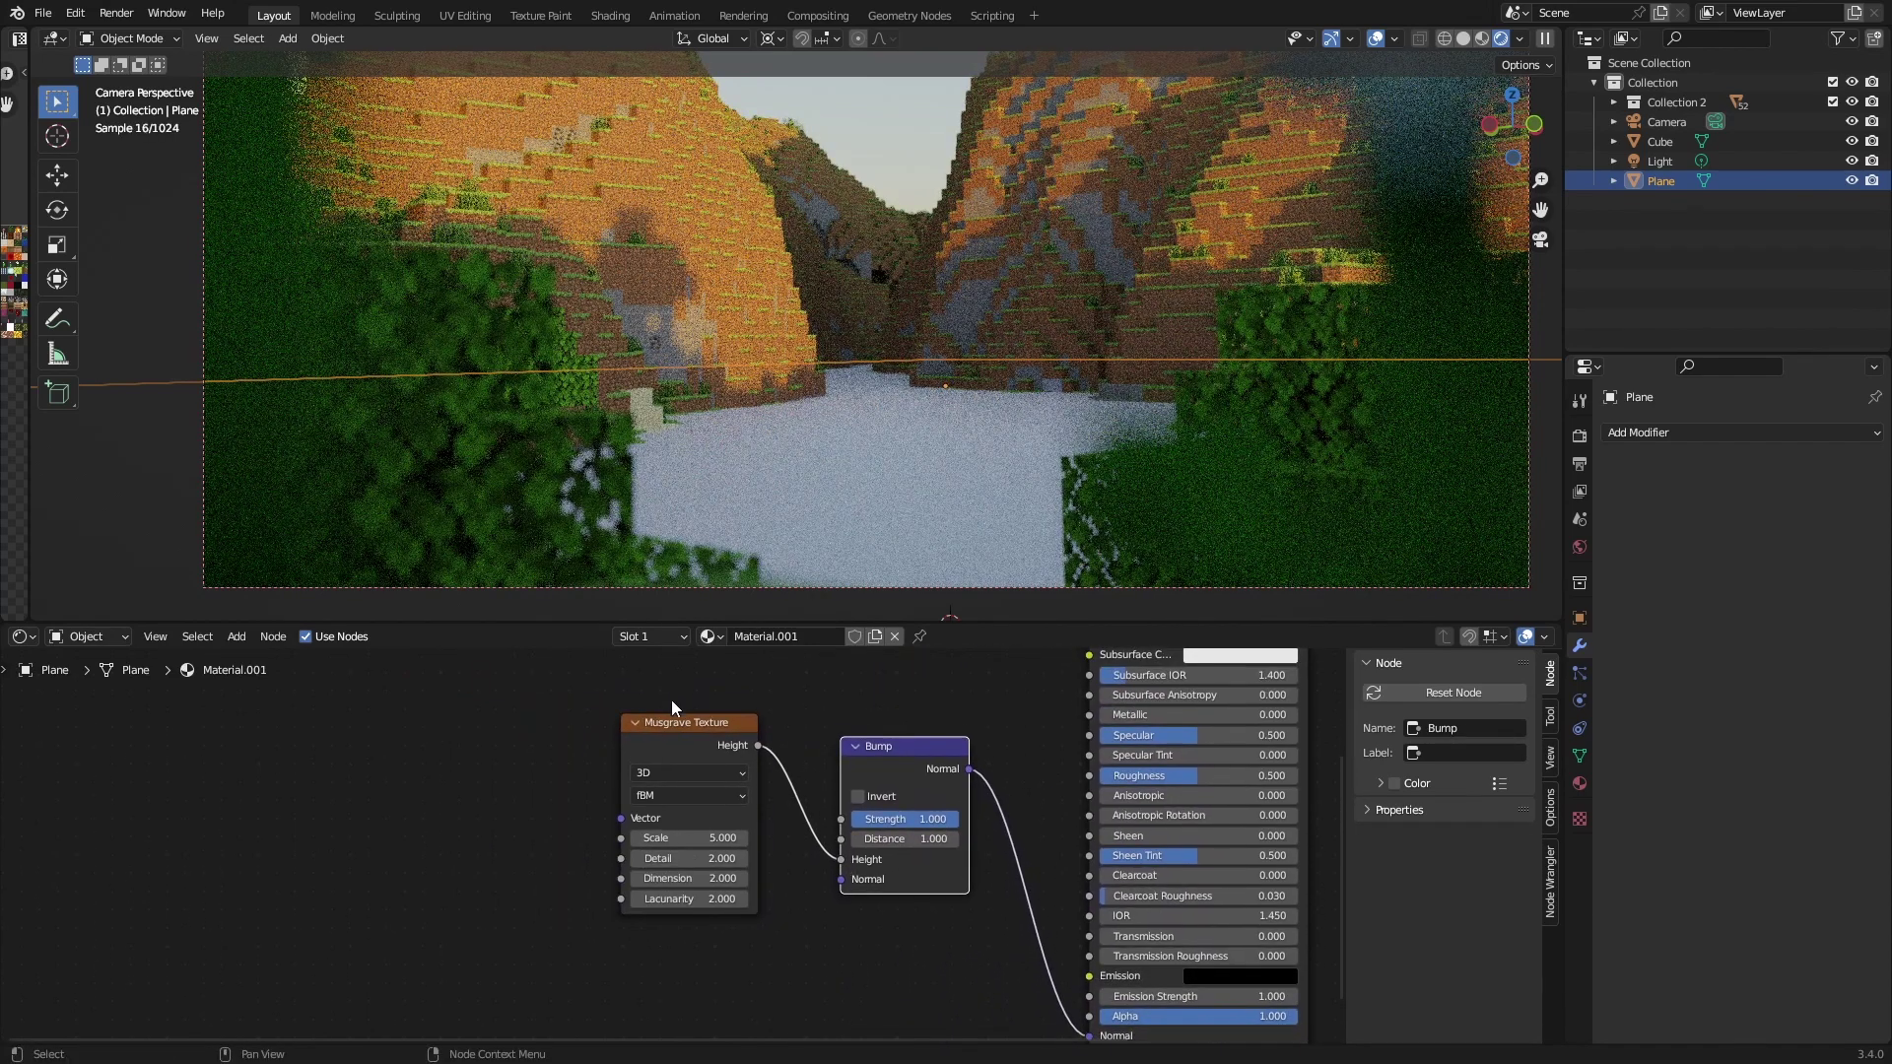
- Add Texture Coordinate and Mapping nodes to the Musgrave Texture and set its scale to 106.1, with the plane isolated
{"action": "left_click", "coordinate": [702, 730]}
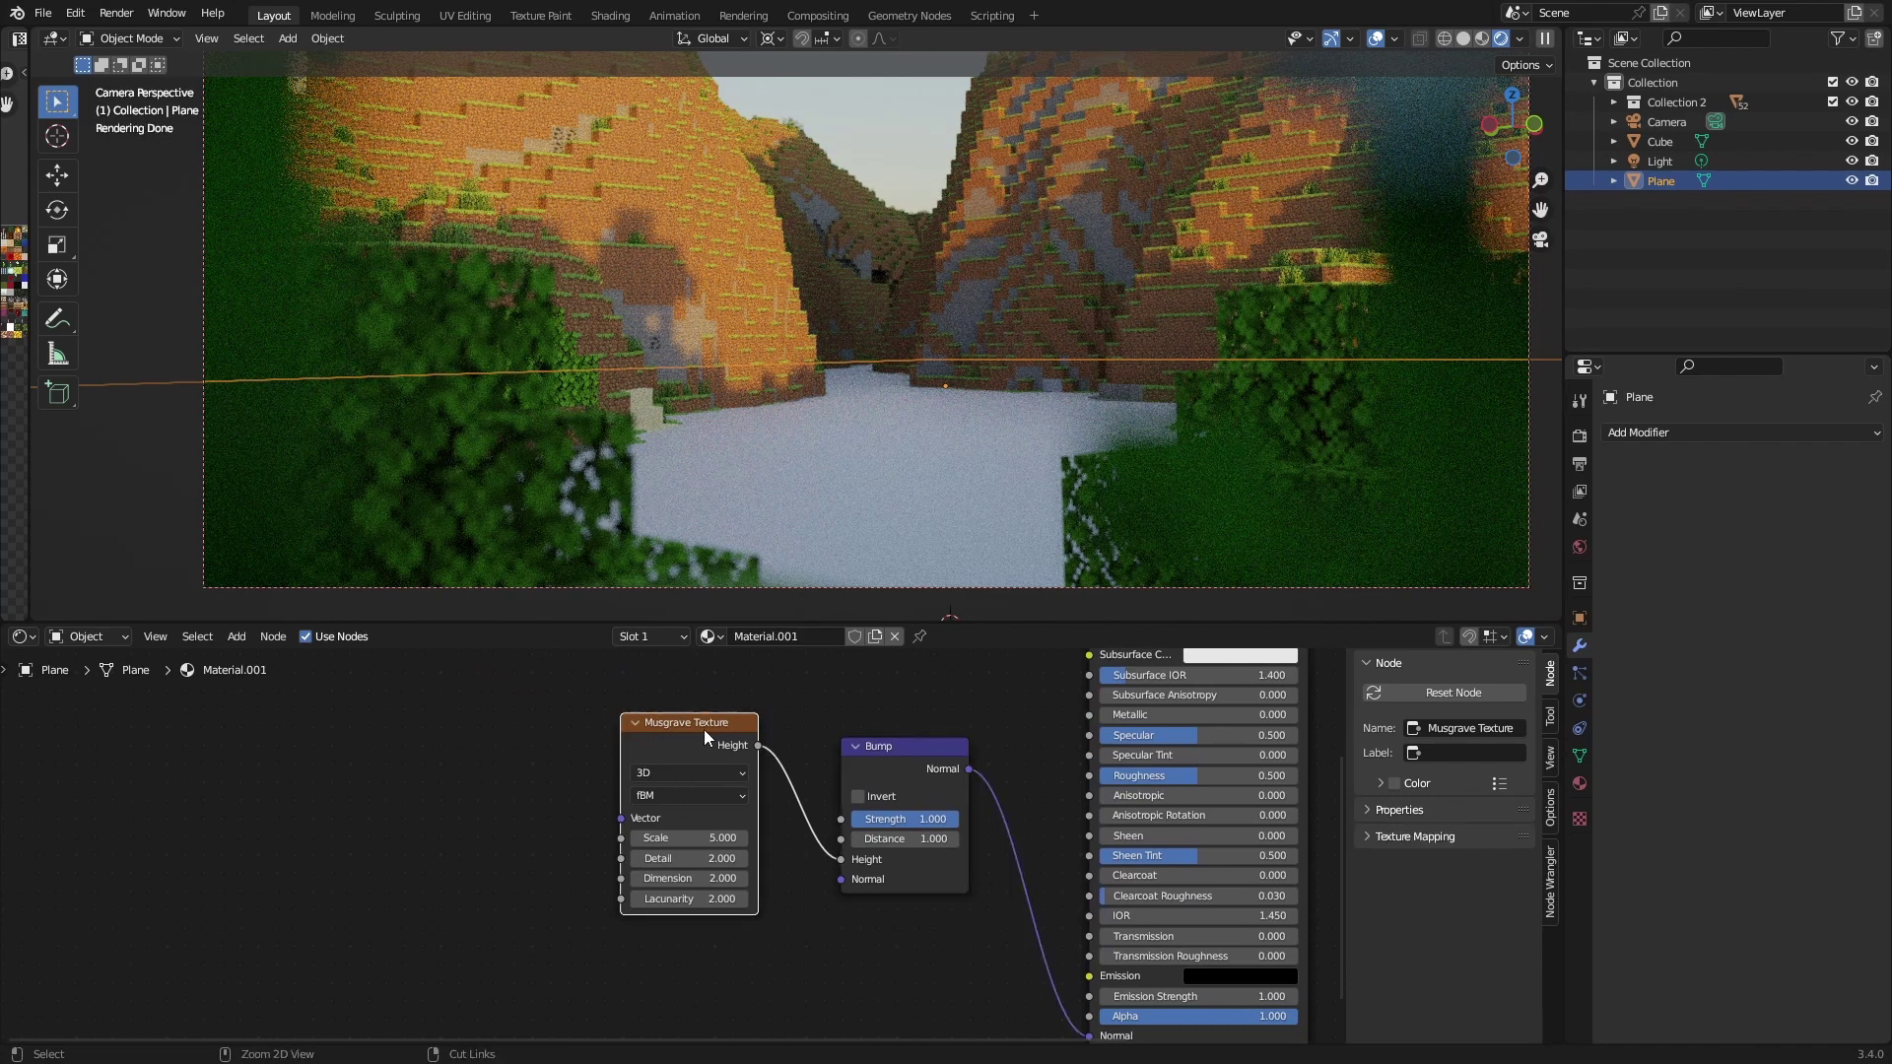
{"action": "key", "text": "ctrl+t"}
{"action": "key", "text": "KP_Divide"}
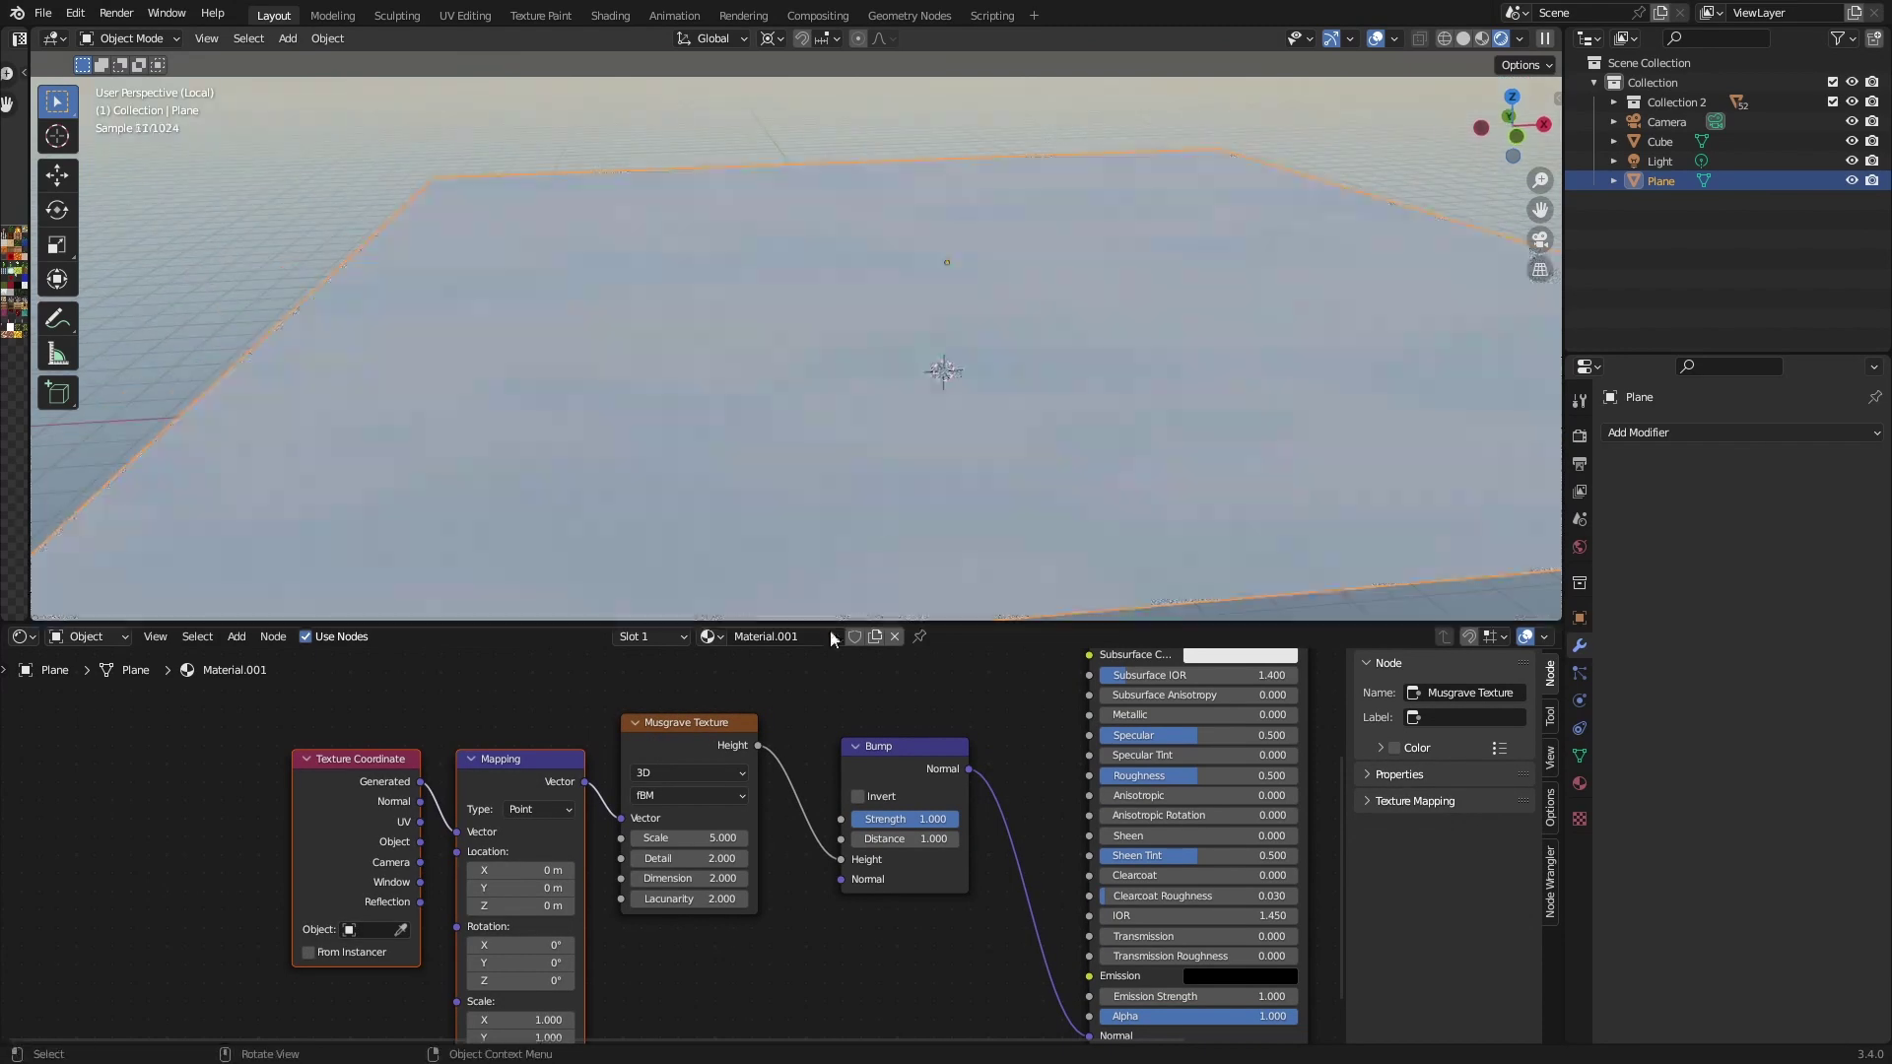
{"action": "left_click_drag", "start_coordinate": [708, 839], "coordinate": [811, 839]}
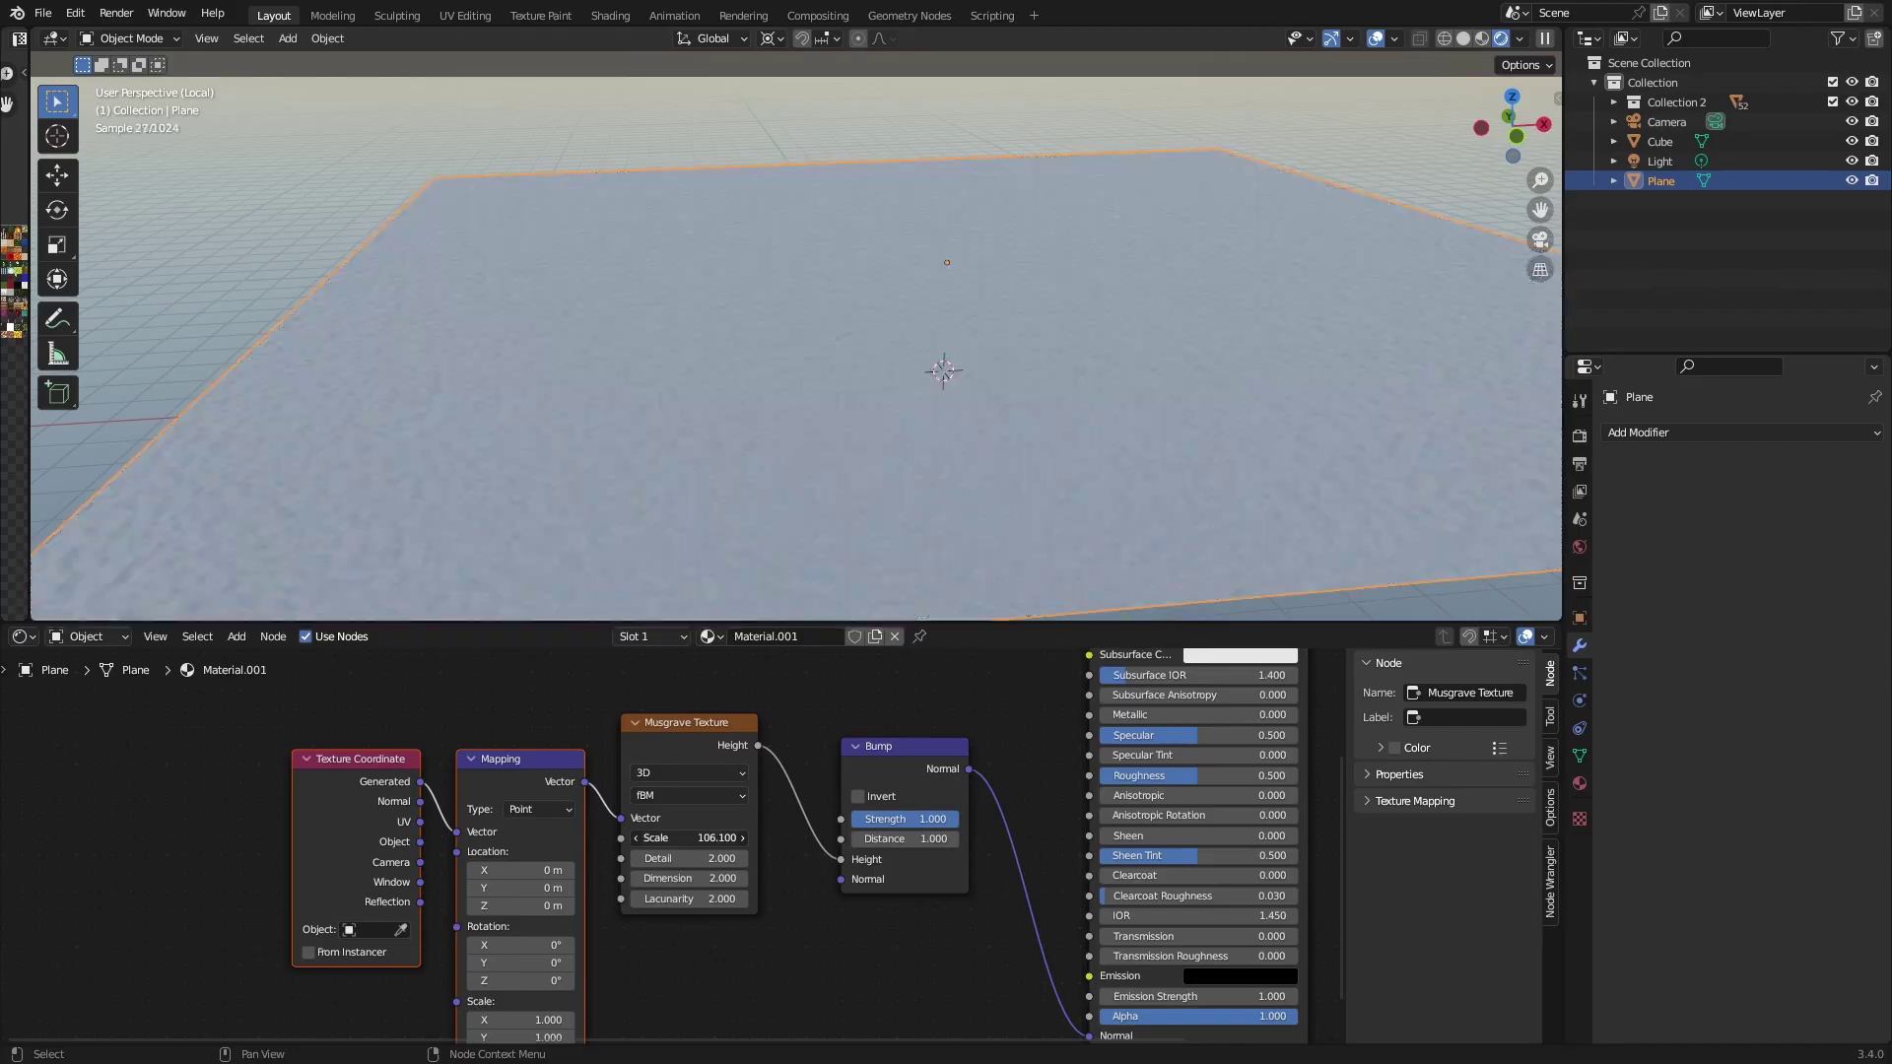
{"action": "left_click_drag", "start_coordinate": [689, 837], "coordinate": [734, 837]}
- Set the plane's Principled BSDF to Transmission 1, Roughness 0 and Specular 0
{"action": "middle_click_drag", "start_coordinate": [1231, 896], "coordinate": [1024, 849]}
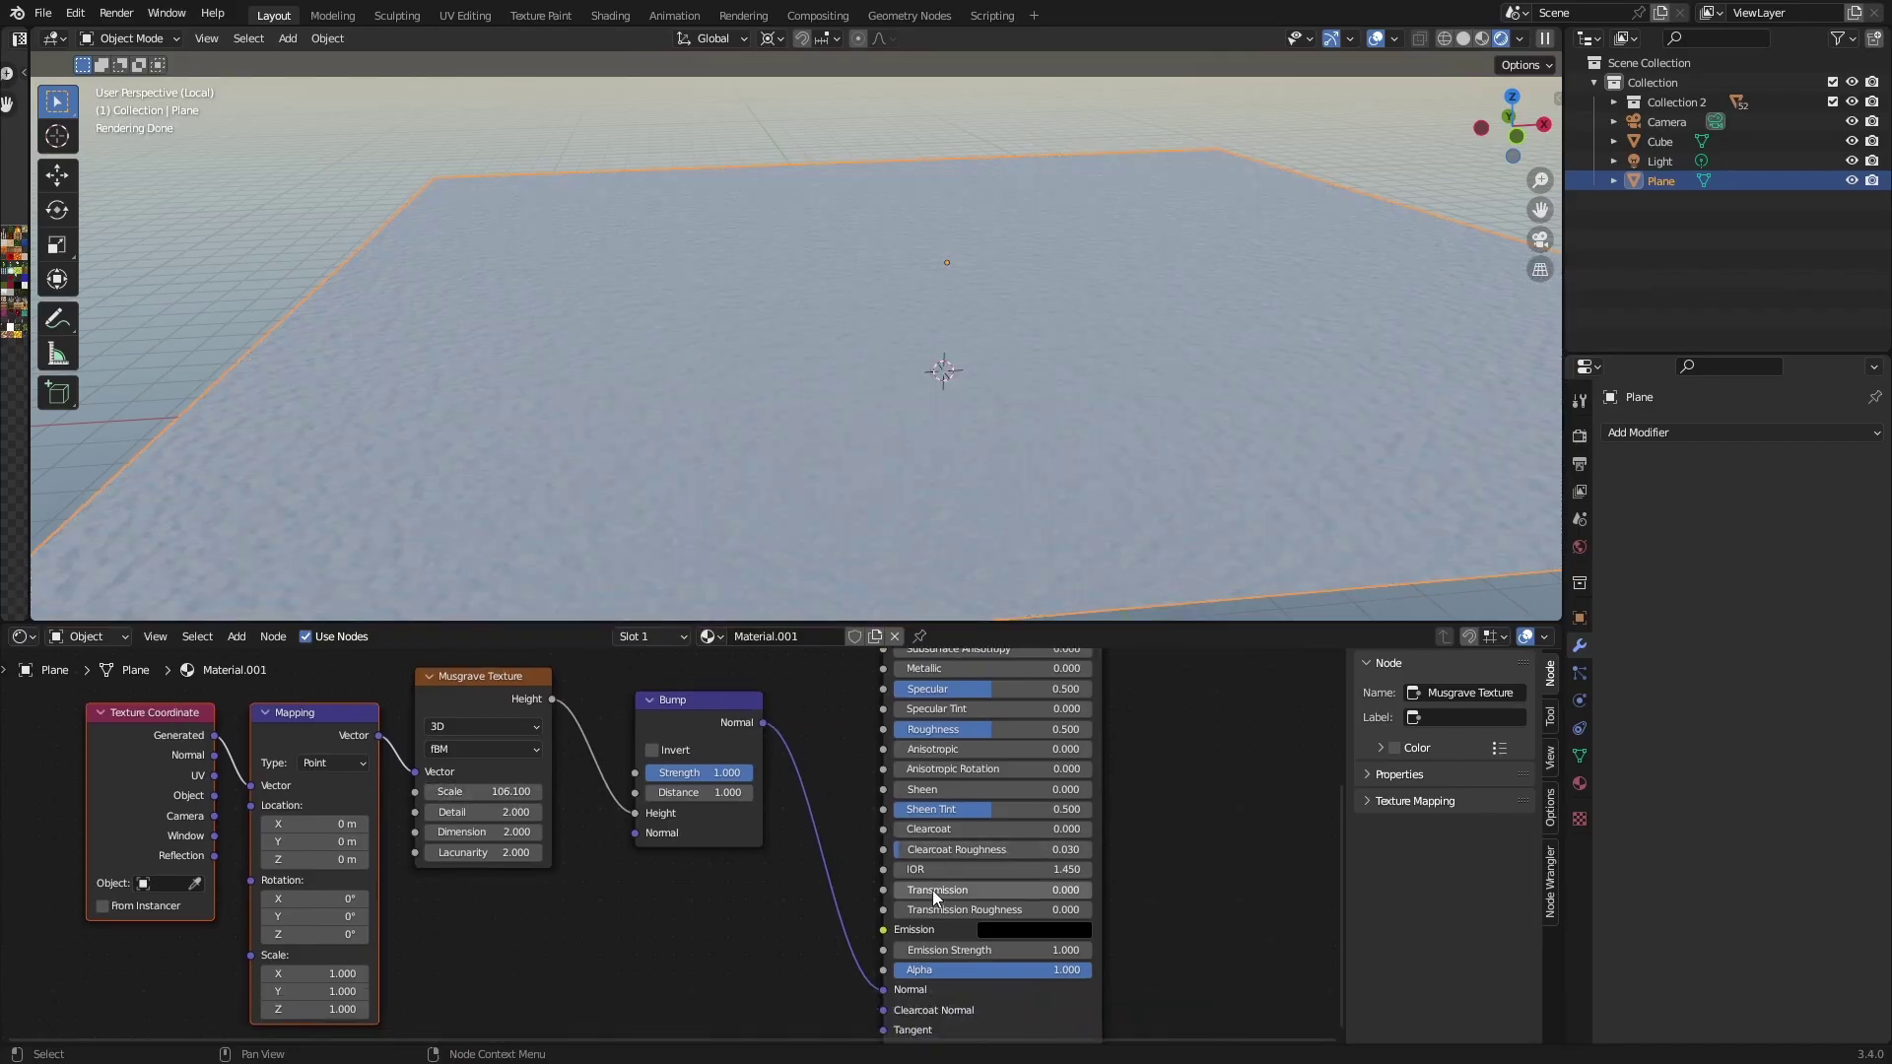
{"action": "left_click_drag", "start_coordinate": [932, 889], "coordinate": [1090, 887]}
{"action": "middle_click_drag", "start_coordinate": [945, 737], "coordinate": [884, 878]}
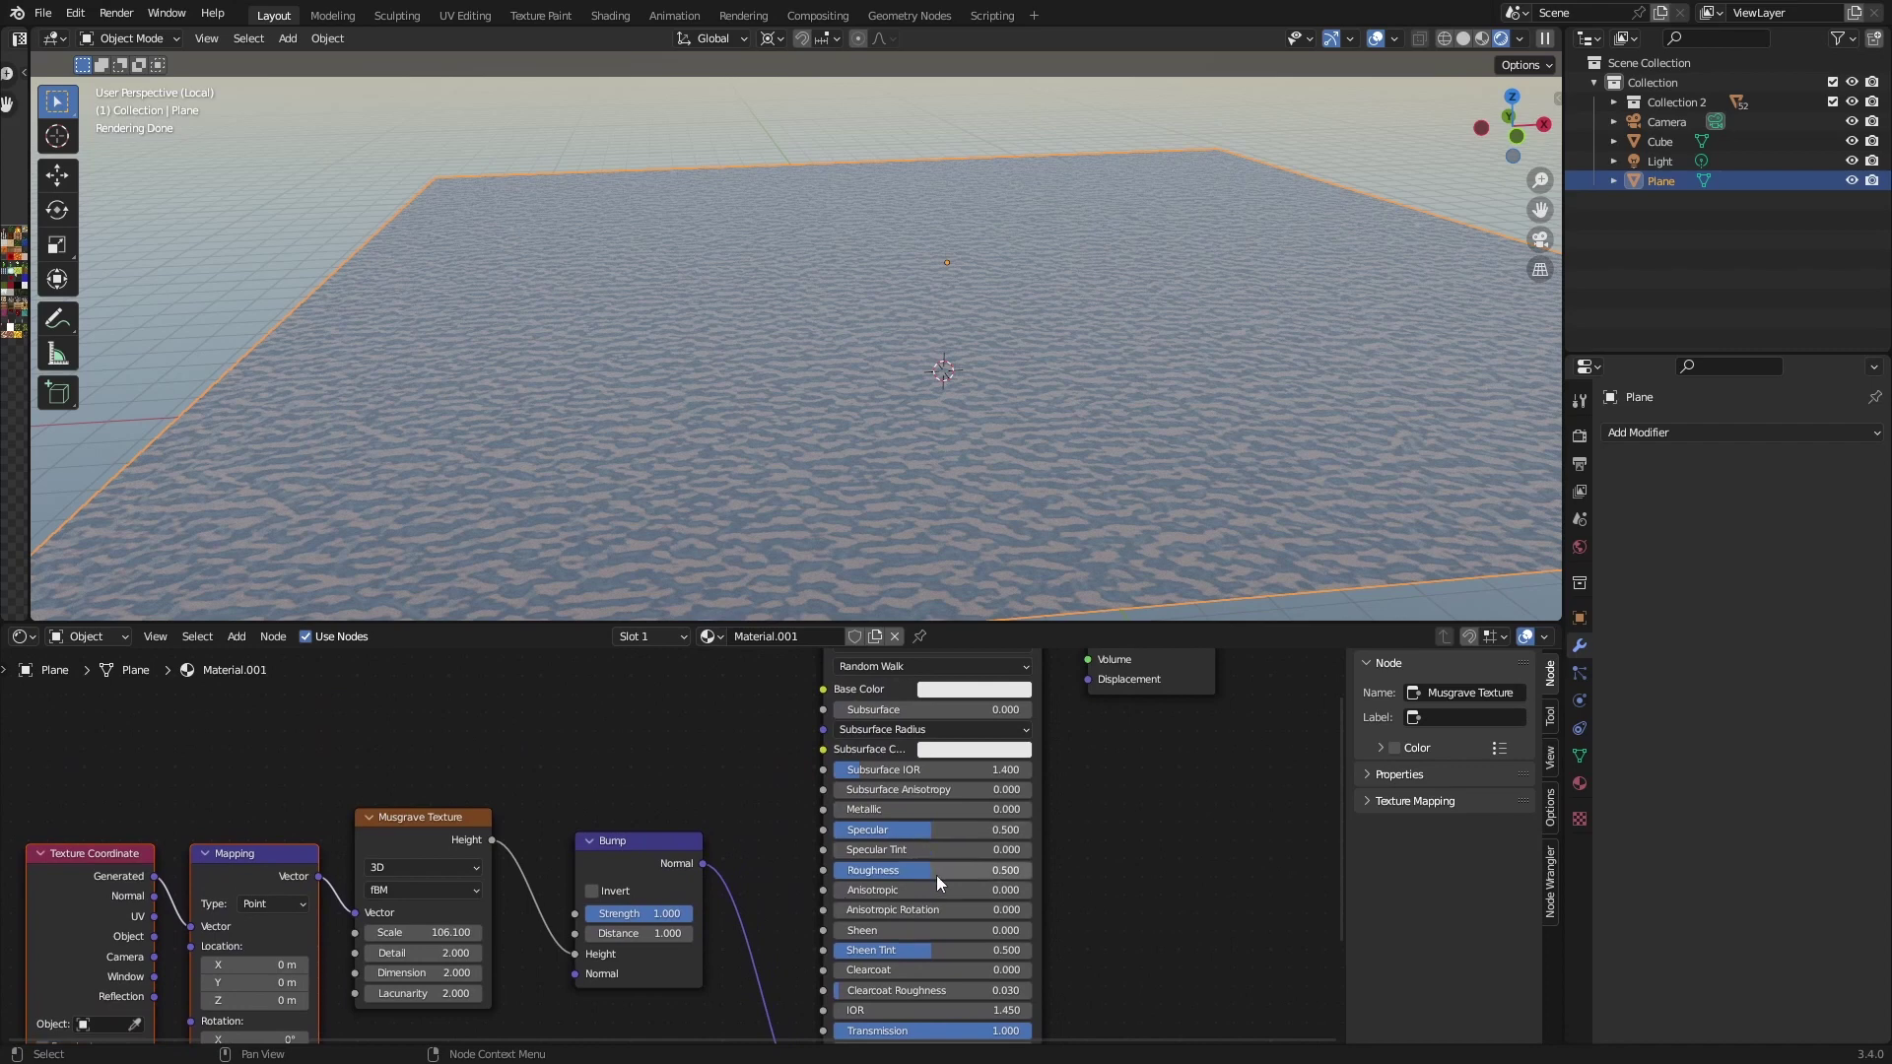
{"action": "left_click_drag", "start_coordinate": [936, 875], "coordinate": [838, 873]}
{"action": "left_click_drag", "start_coordinate": [936, 828], "coordinate": [833, 837]}
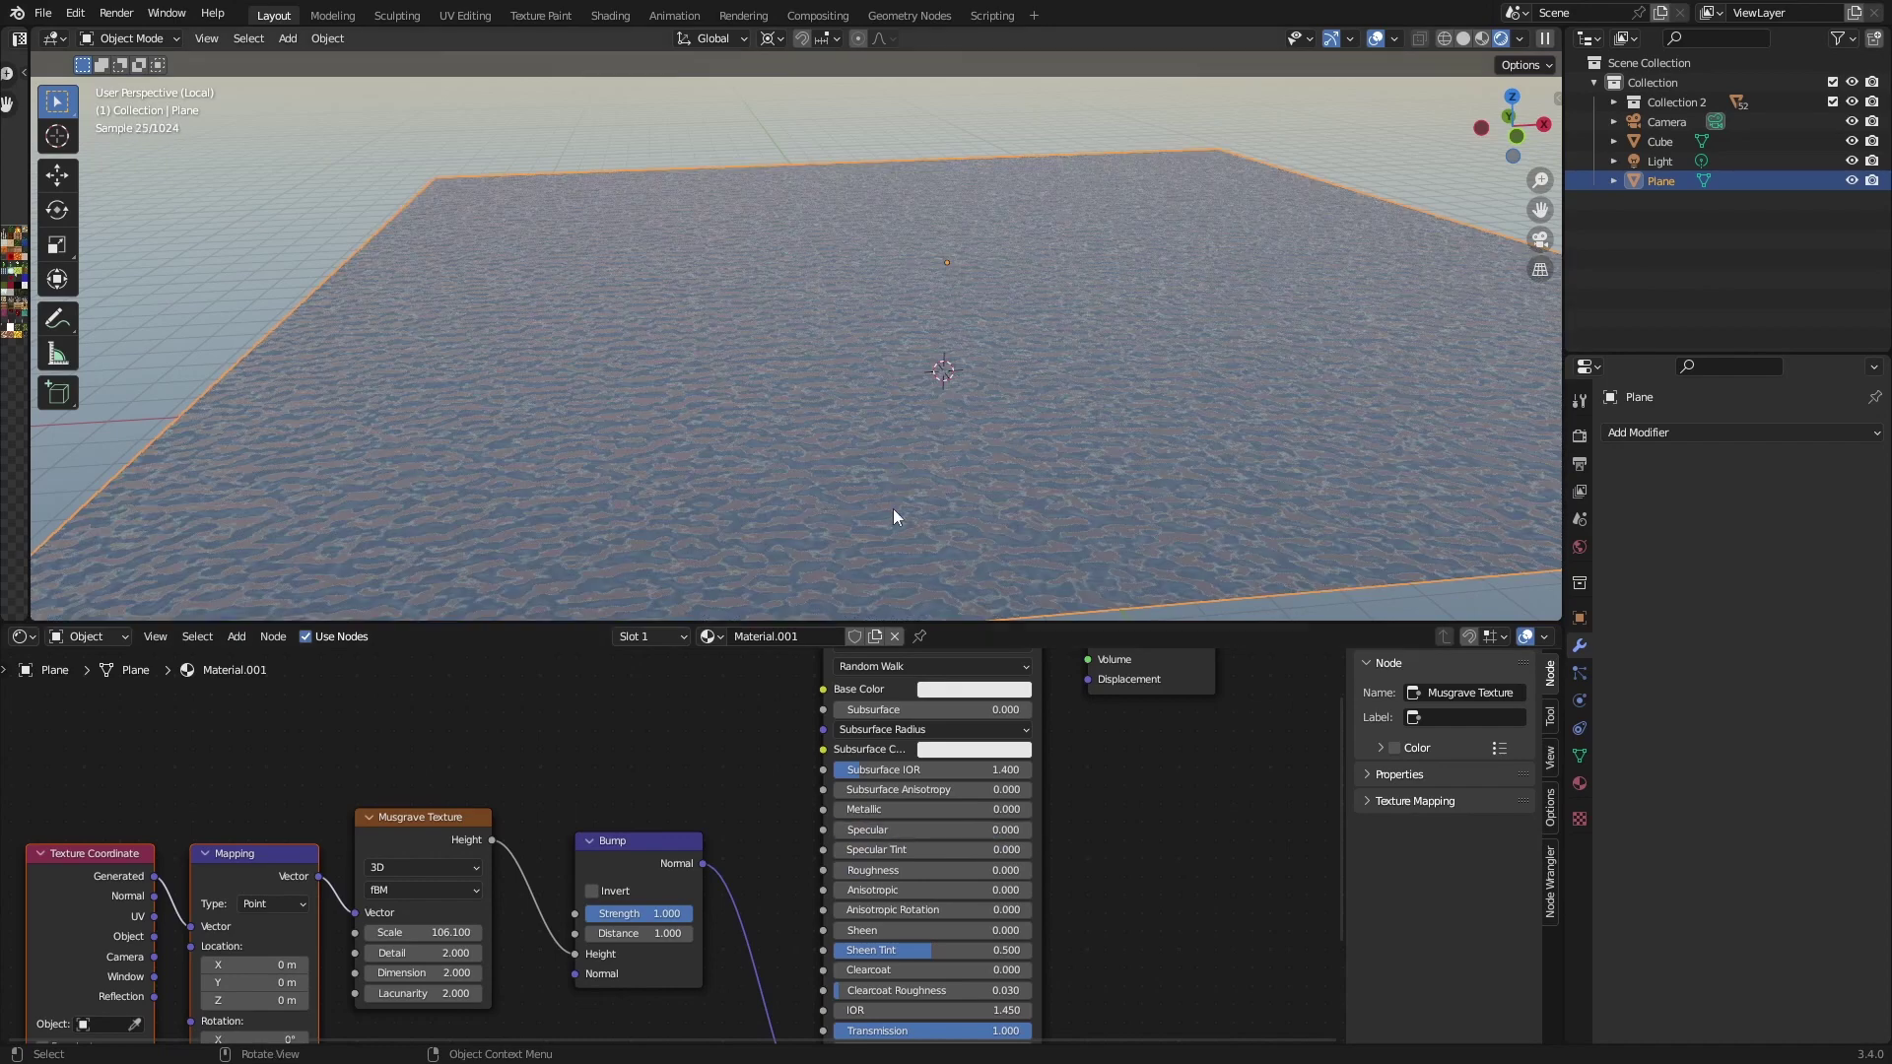
{"action": "middle_click_drag", "start_coordinate": [893, 508], "coordinate": [960, 452]}
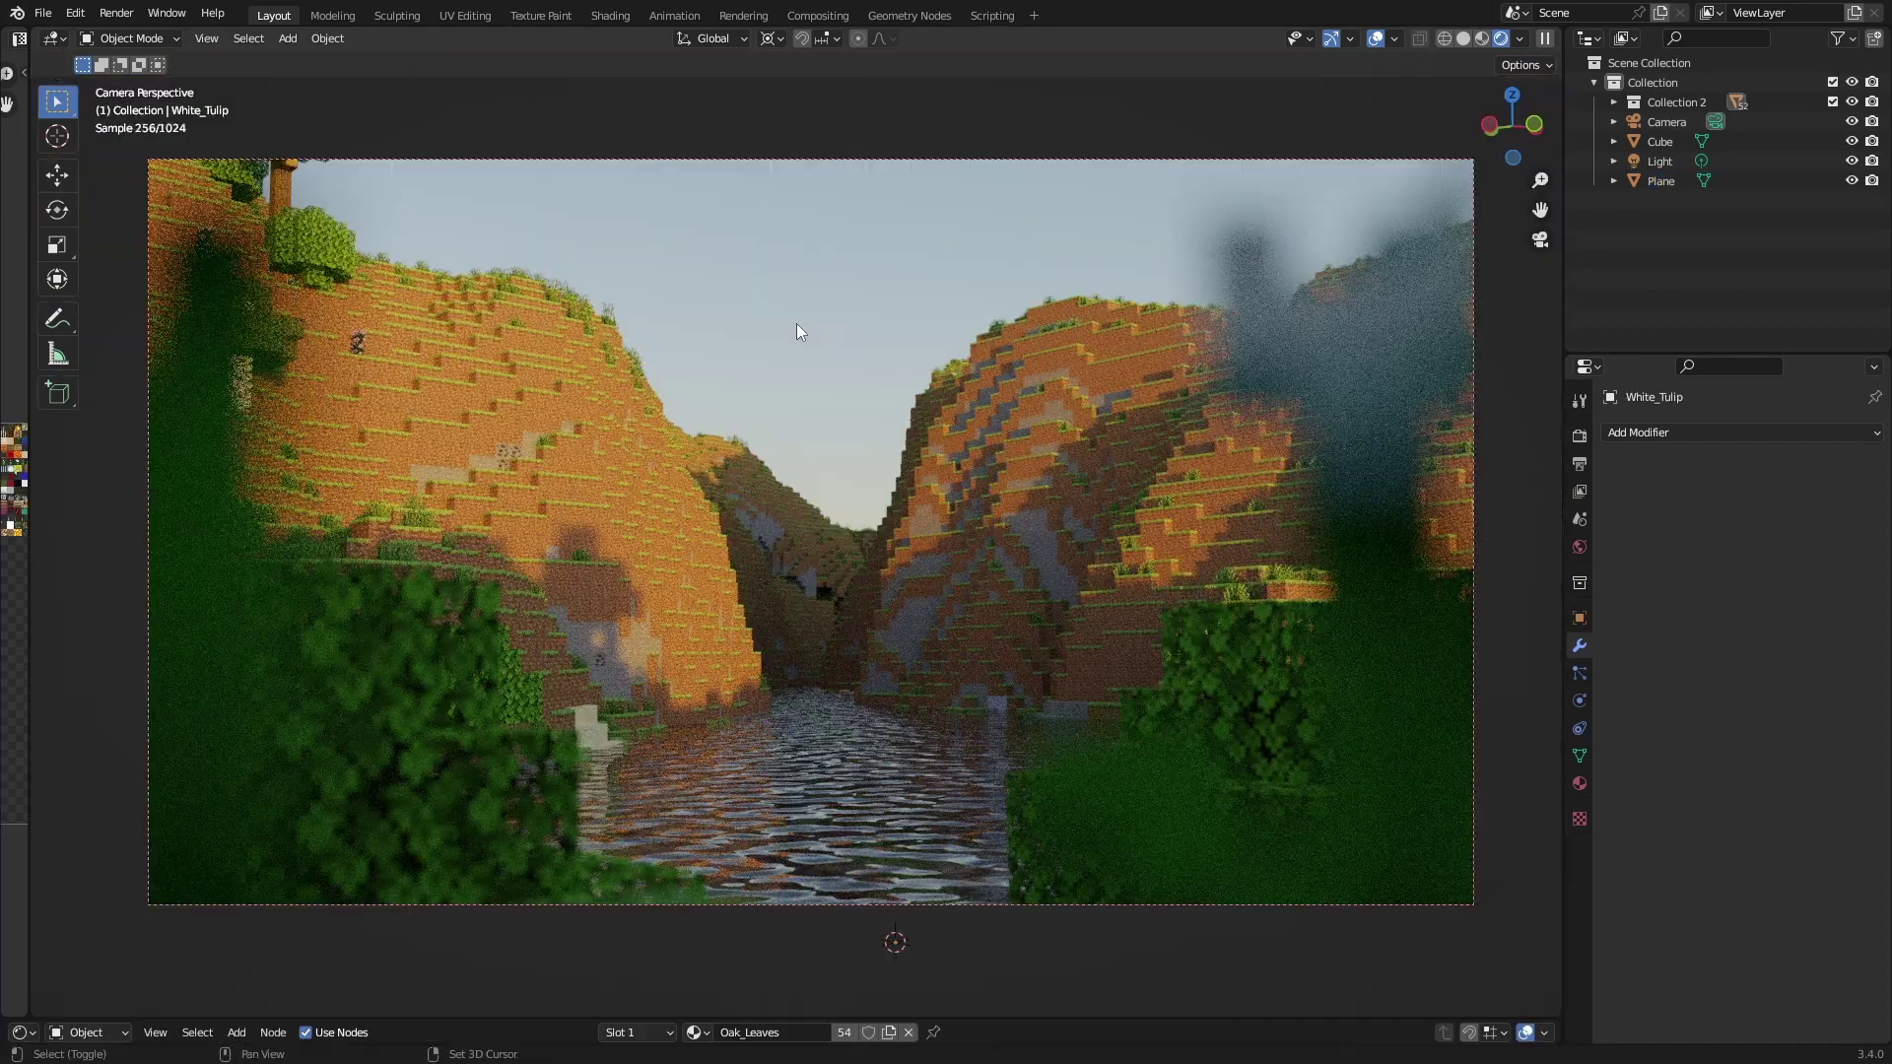
- Add a mesh cube, show the whole scene in solid shading, and scale the cube by 120
{"action": "key", "text": "shift+a"}
{"action": "mouse_move", "coordinate": [798, 325]}
{"action": "left_click", "coordinate": [895, 347]}
{"action": "middle_click_drag", "start_coordinate": [895, 551], "coordinate": [1010, 623]}
{"action": "scroll", "coordinate": [1010, 623], "scroll_direction": "down", "scroll_amount": 9}
{"action": "scroll", "coordinate": [1015, 616], "scroll_direction": "up", "scroll_amount": 2}
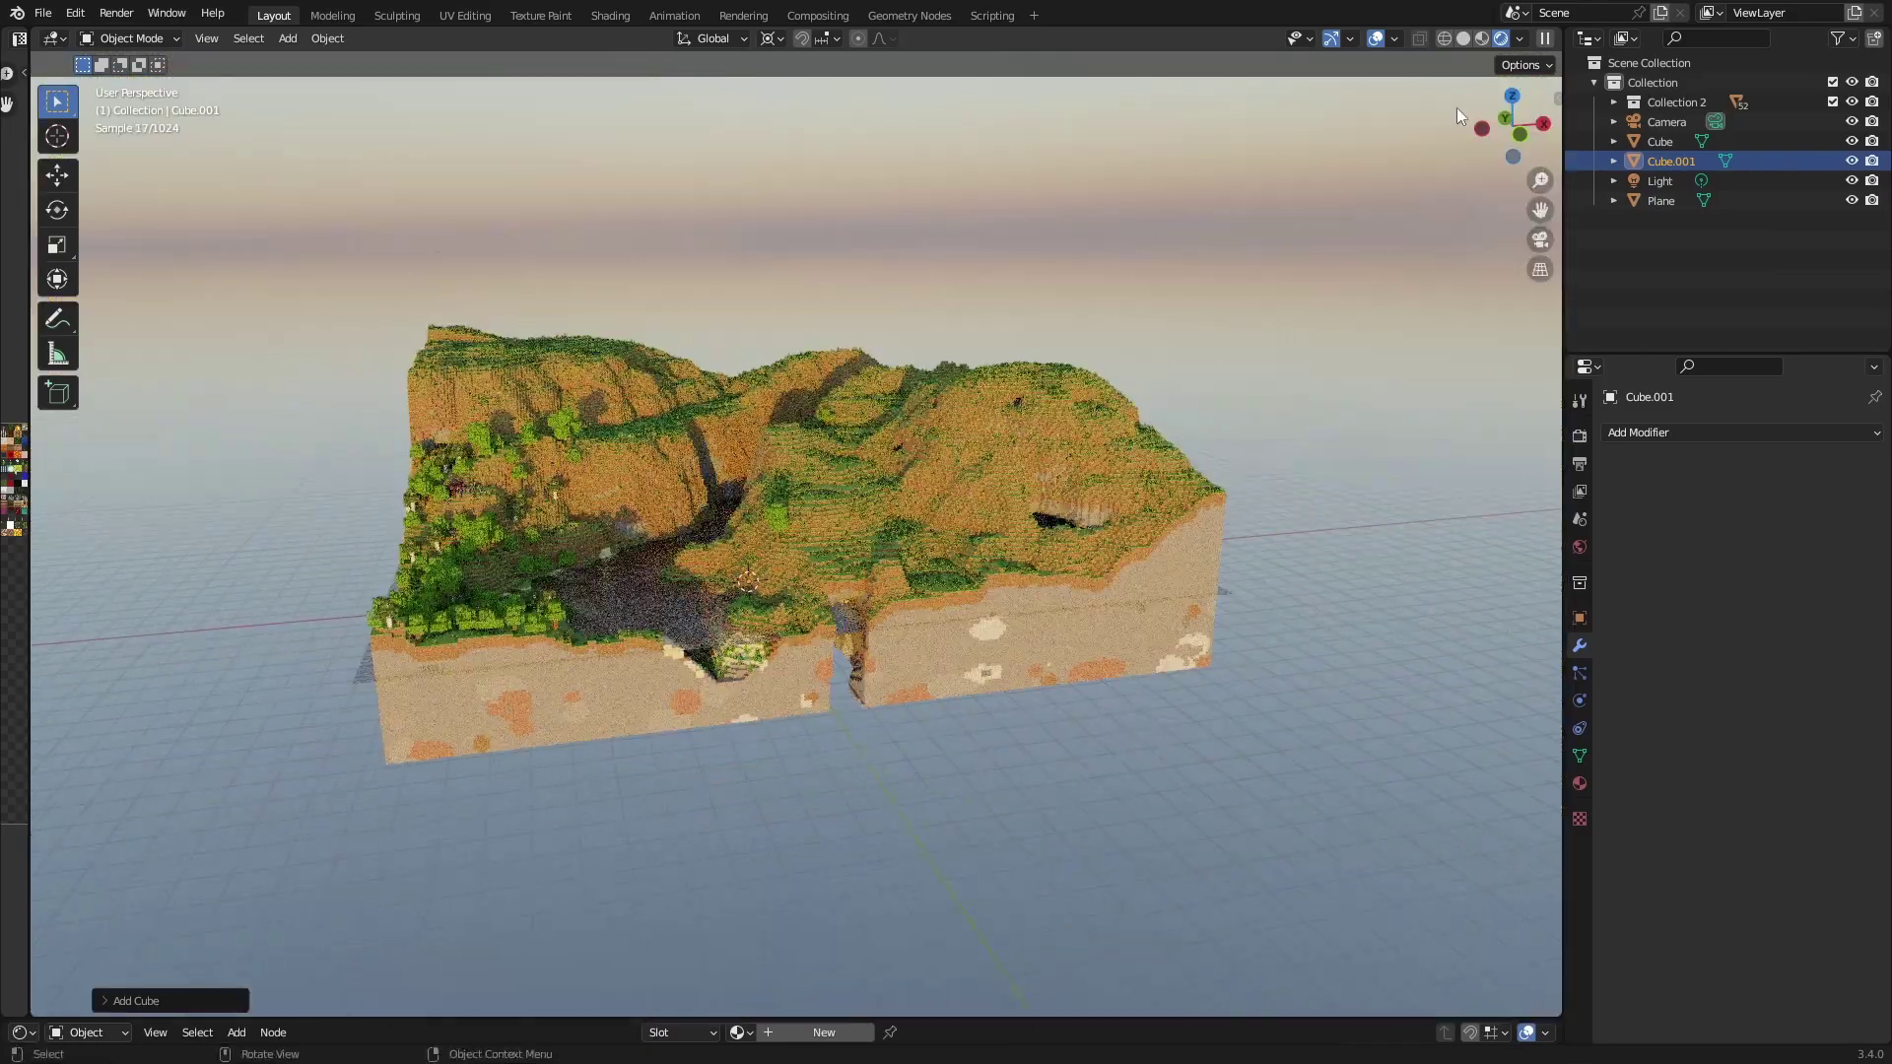
{"action": "left_click", "coordinate": [1464, 37]}
{"action": "mouse_move", "coordinate": [942, 883]}
{"action": "middle_mouse_down"}
{"action": "mouse_move", "coordinate": [1020, 796]}
{"action": "mouse_move", "coordinate": [889, 847]}
{"action": "middle_mouse_up"}
{"action": "type", "text": "s"}
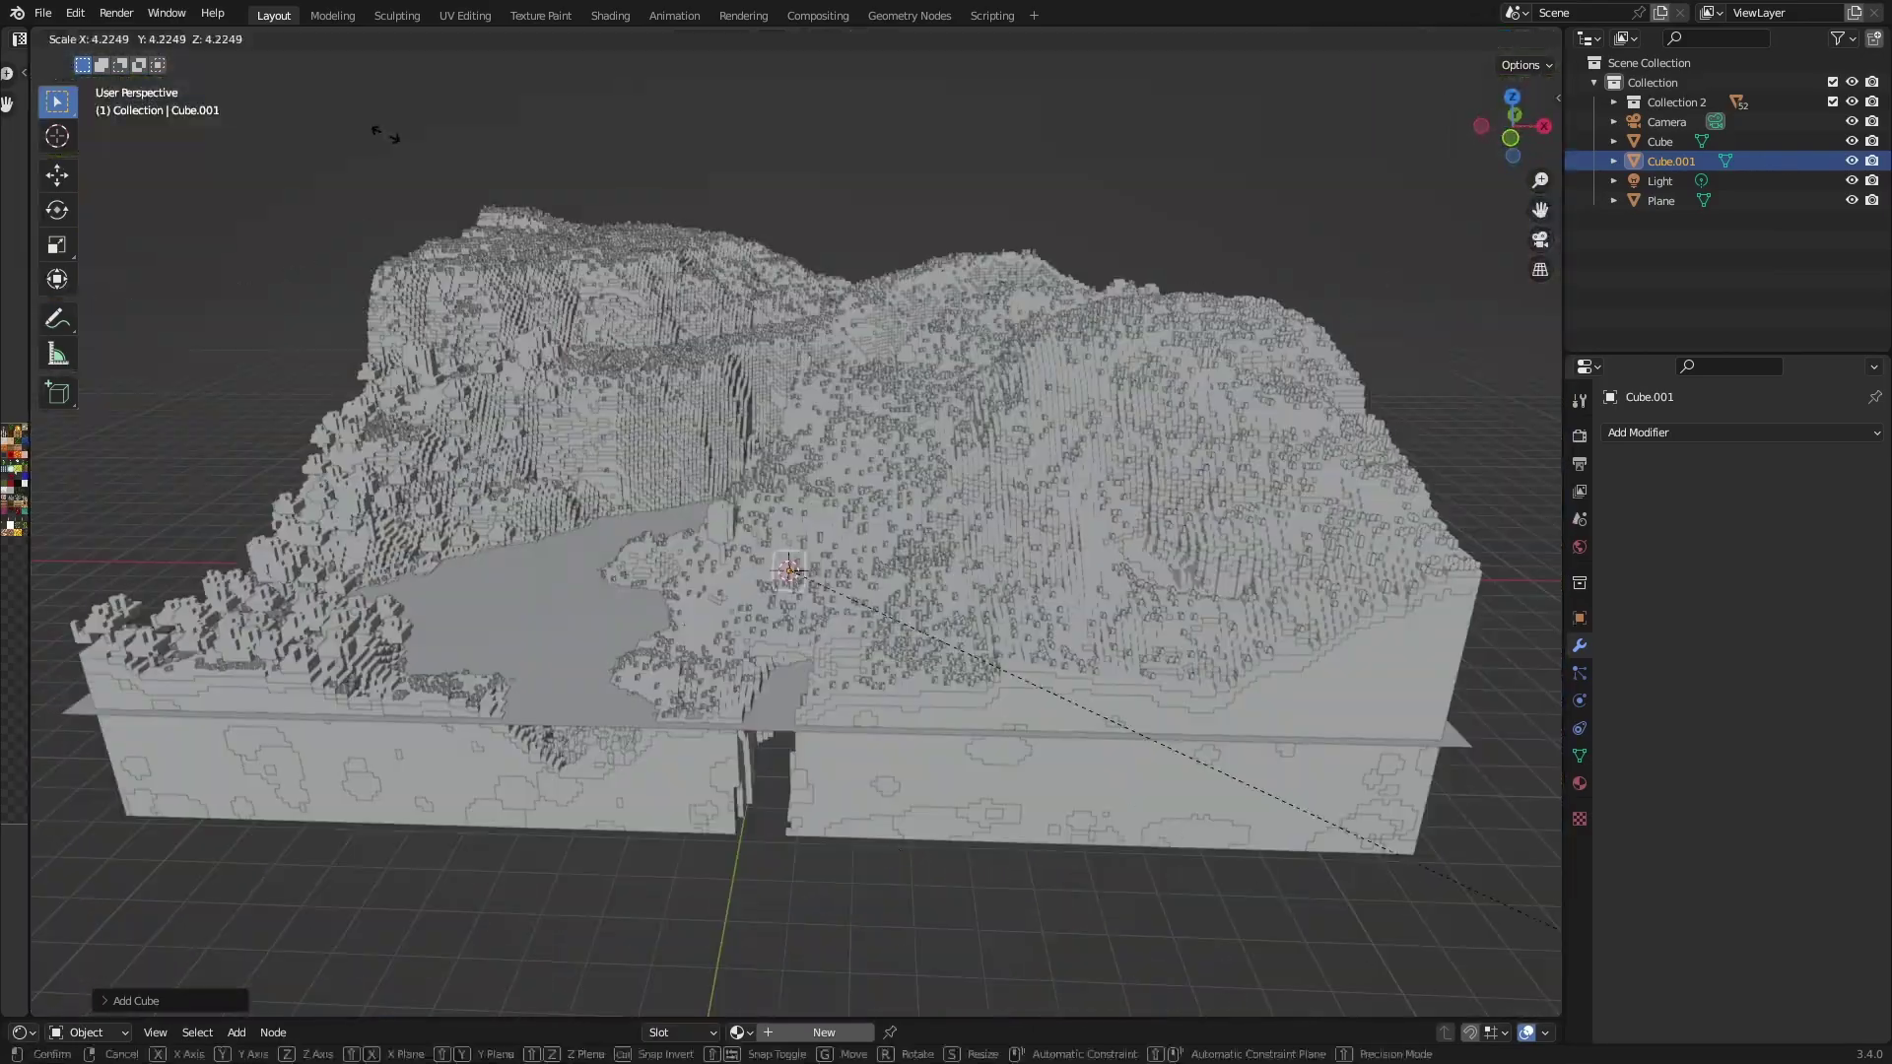
{"action": "type", "text": "120"}
{"action": "key", "text": "Return"}
{"action": "scroll", "coordinate": [916, 702], "scroll_direction": "down", "scroll_amount": 5}
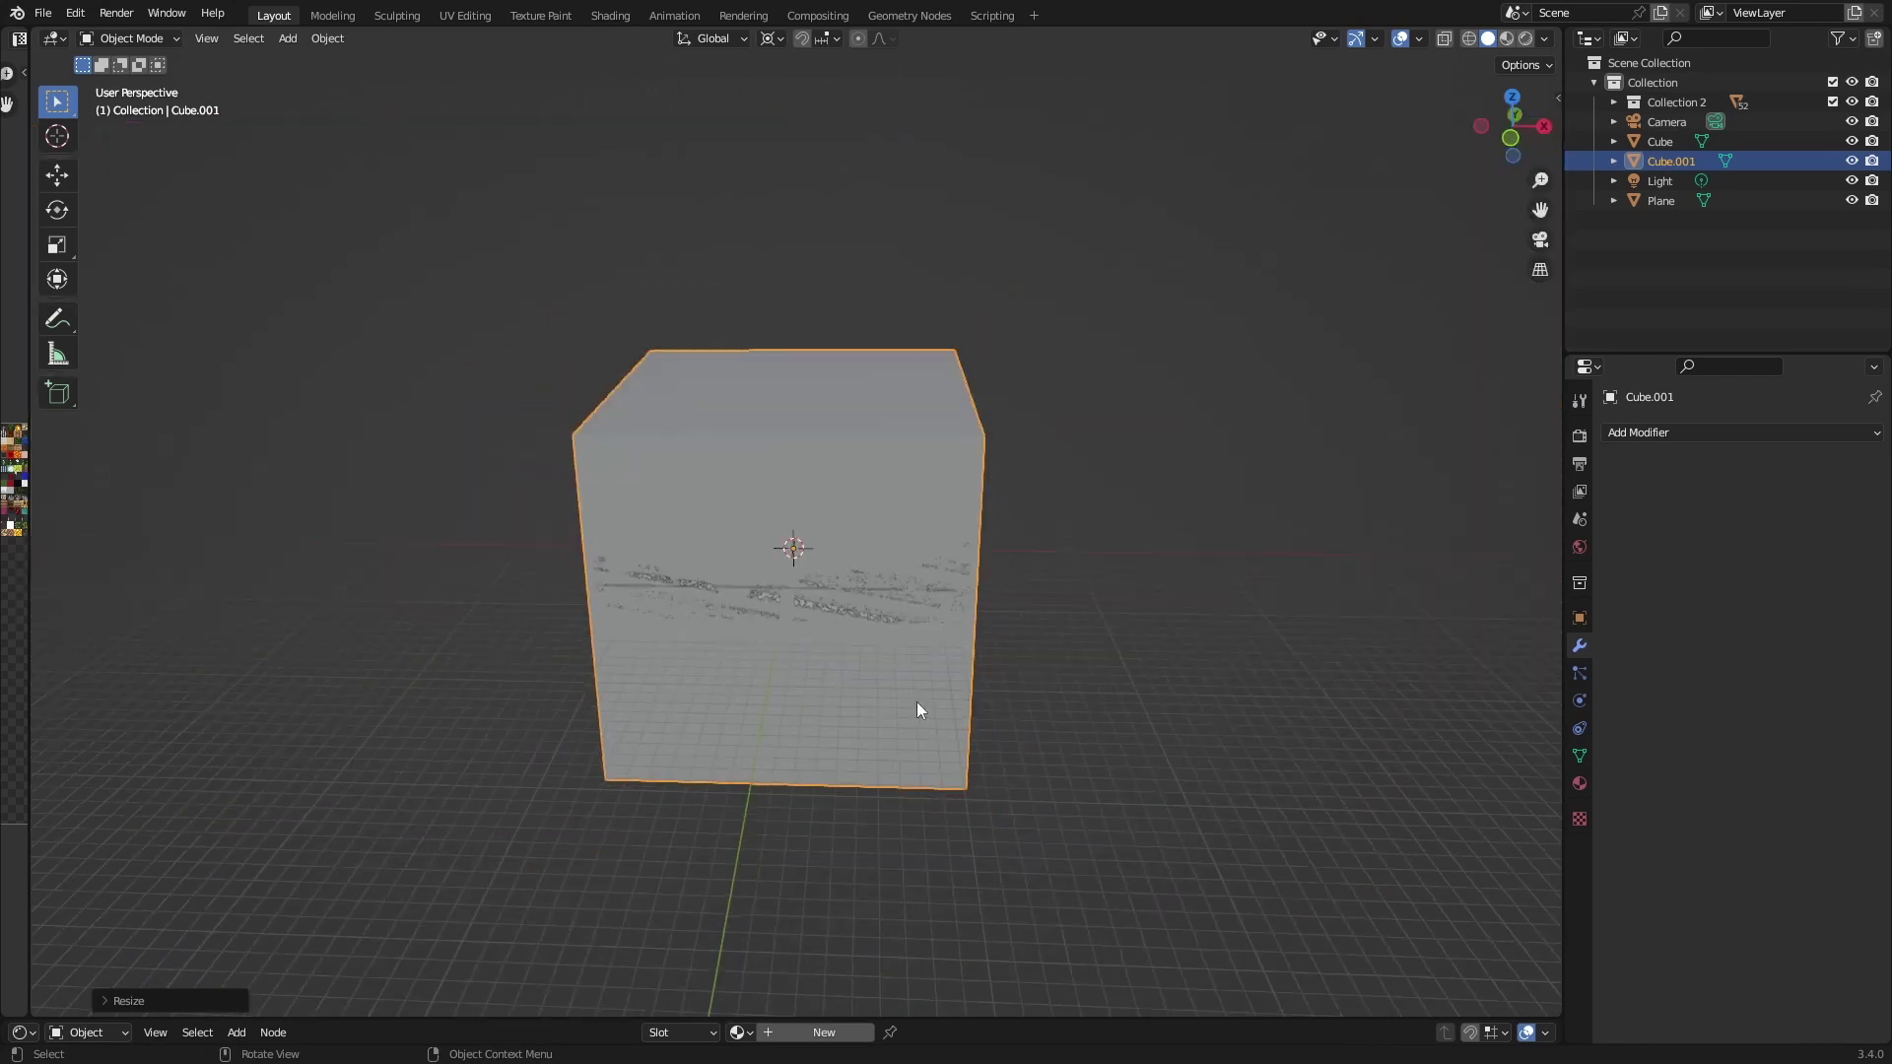
- Raise the whole cube mesh about 137 m along the Z axis in Edit Mode
{"action": "scroll", "coordinate": [1078, 708], "scroll_direction": "up", "scroll_amount": 2}
{"action": "middle_click_drag", "start_coordinate": [916, 705], "coordinate": [997, 725]}
{"action": "key", "text": "Tab"}
{"action": "key", "text": "g"}
{"action": "key", "text": "z"}
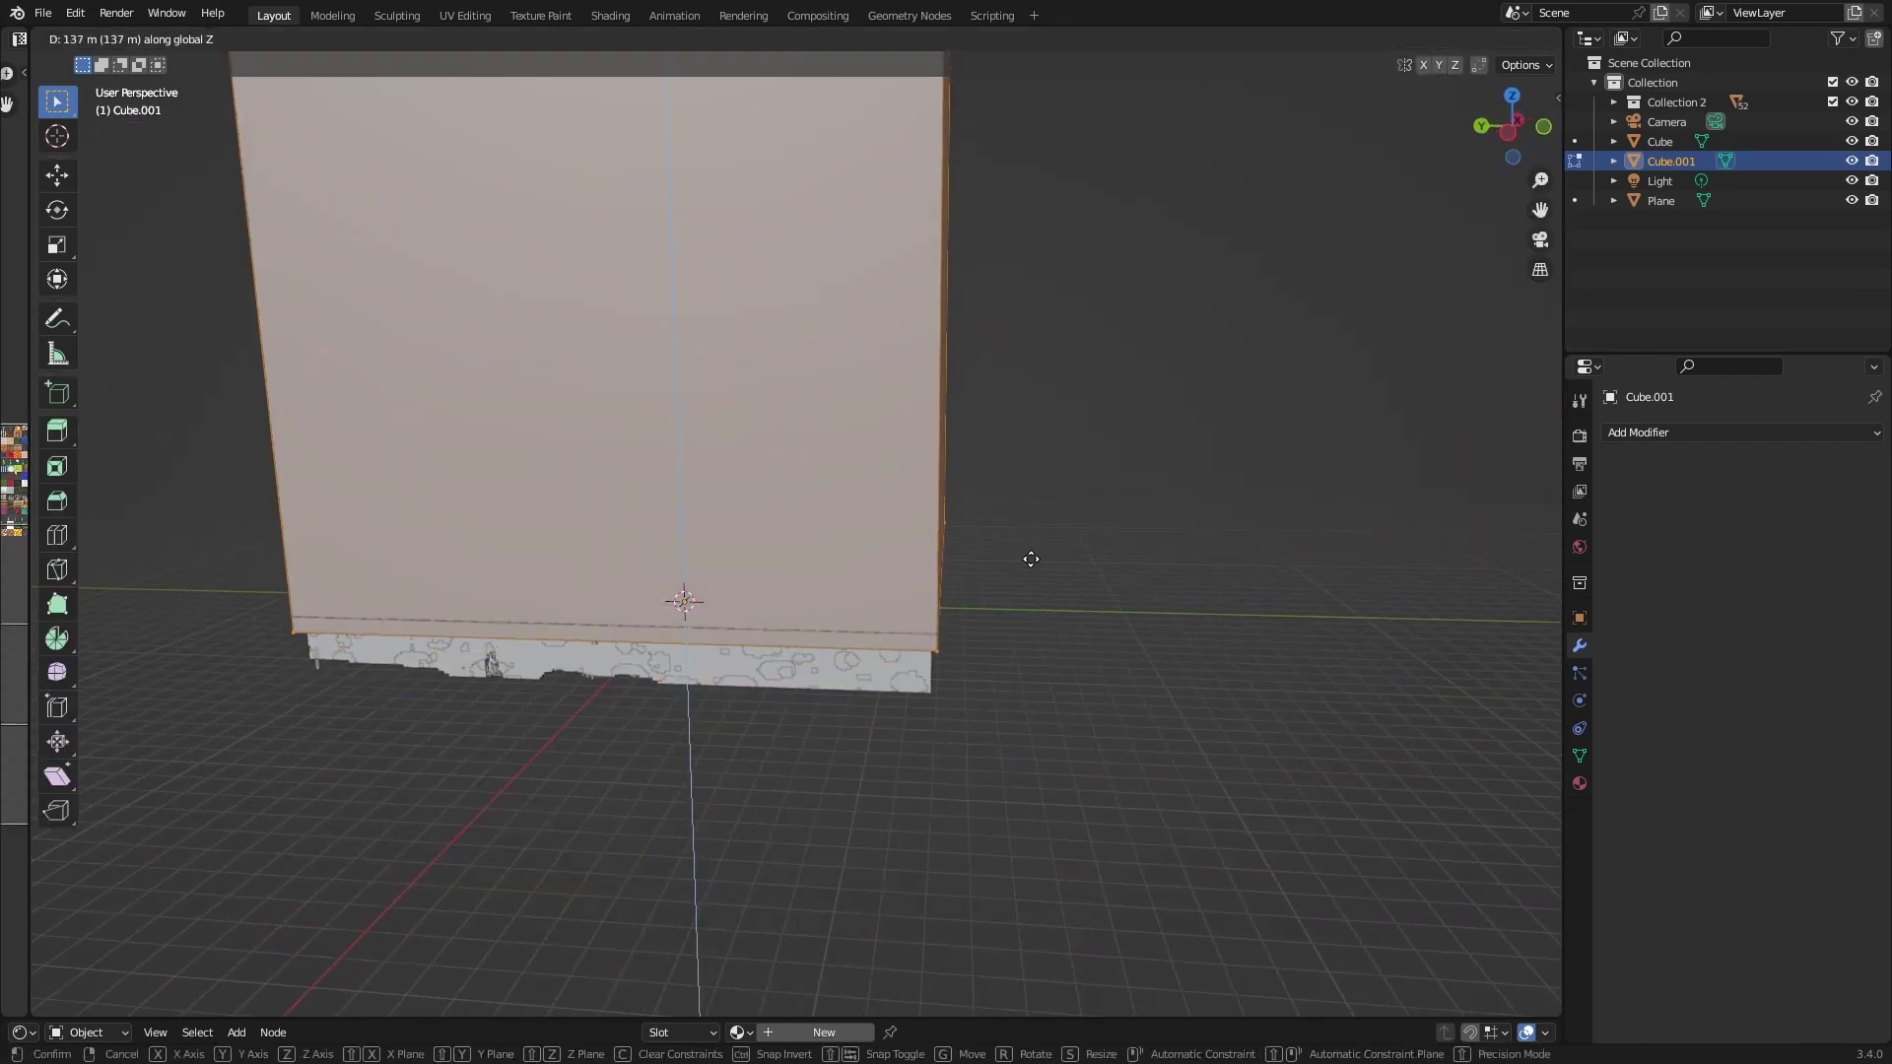
{"action": "left_click", "coordinate": [1030, 569]}
{"action": "middle_click_drag", "start_coordinate": [1043, 573], "coordinate": [899, 599]}
- Lower the cube's top face about 115 m along the Z axis
{"action": "middle_click_drag", "start_coordinate": [876, 464], "coordinate": [960, 670], "text": "shift"}
{"action": "key", "text": "3"}
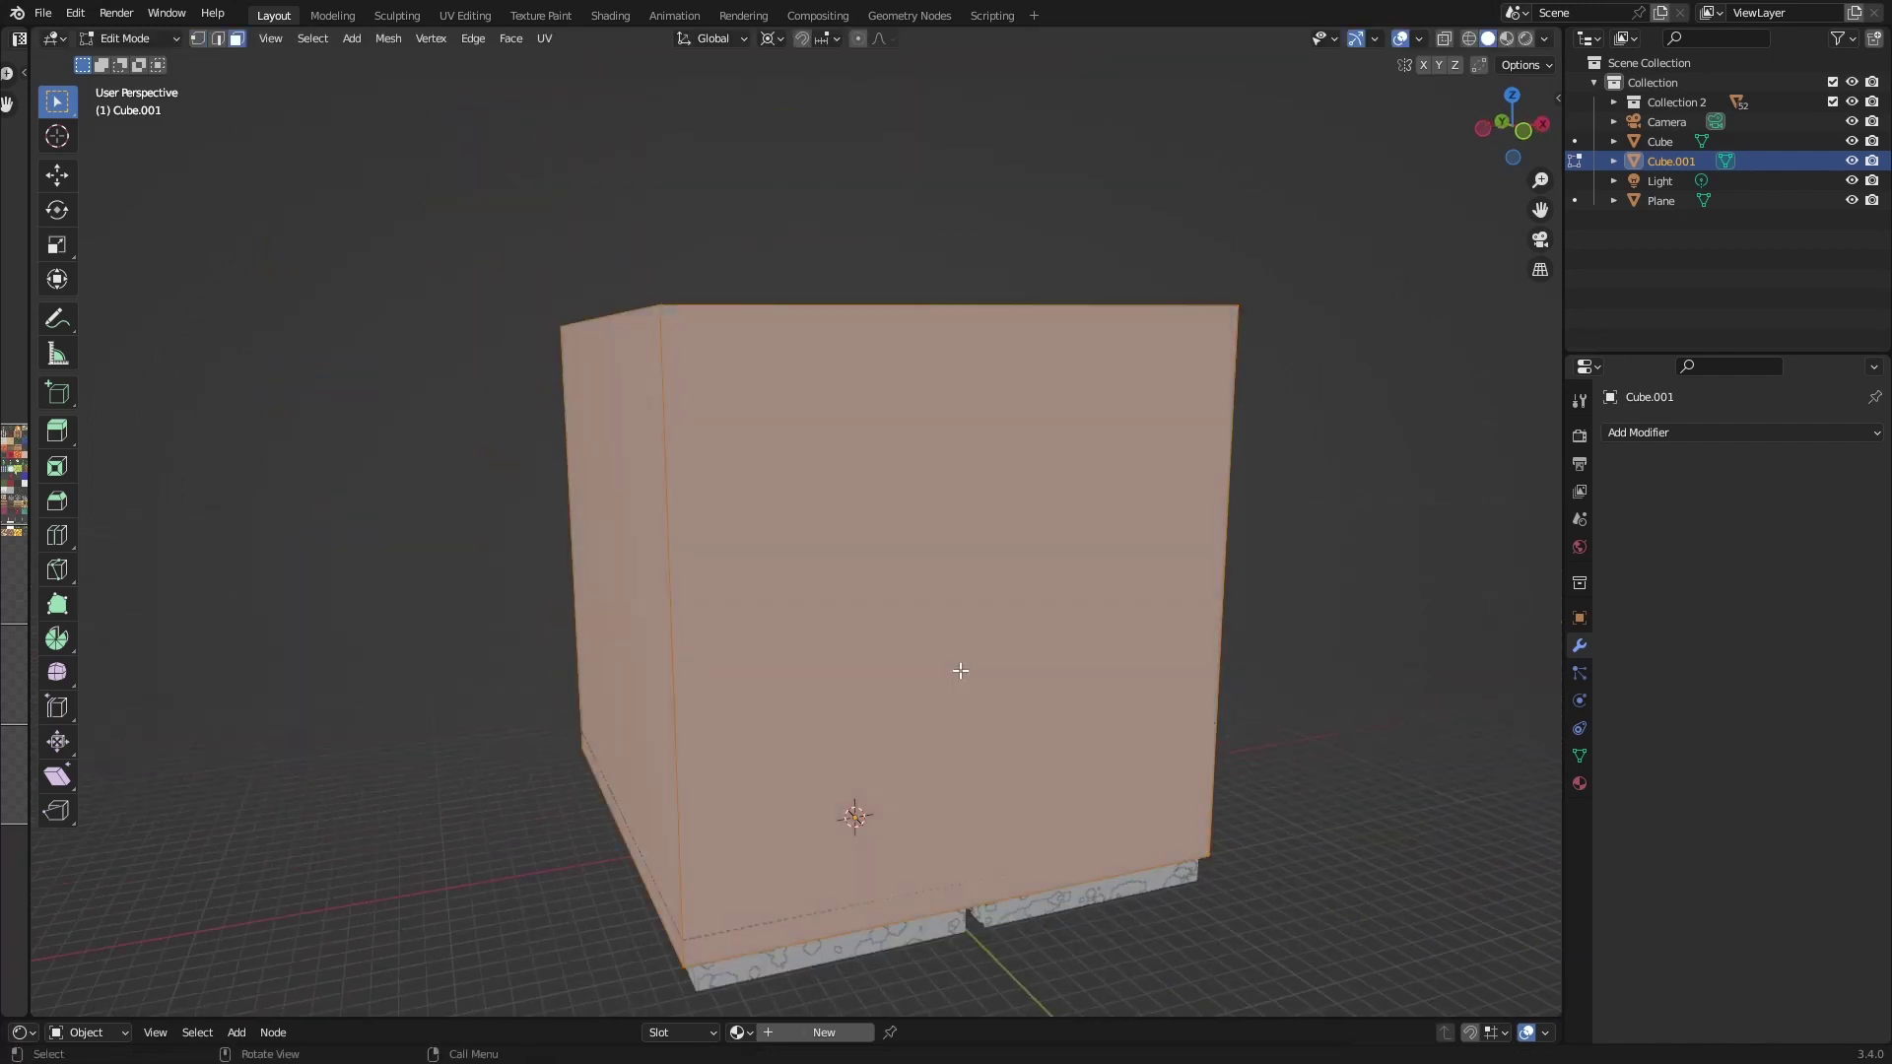
{"action": "middle_click_drag", "start_coordinate": [871, 394], "coordinate": [886, 443]}
{"action": "left_click", "coordinate": [897, 327]}
{"action": "key", "text": "g"}
{"action": "key", "text": "z"}
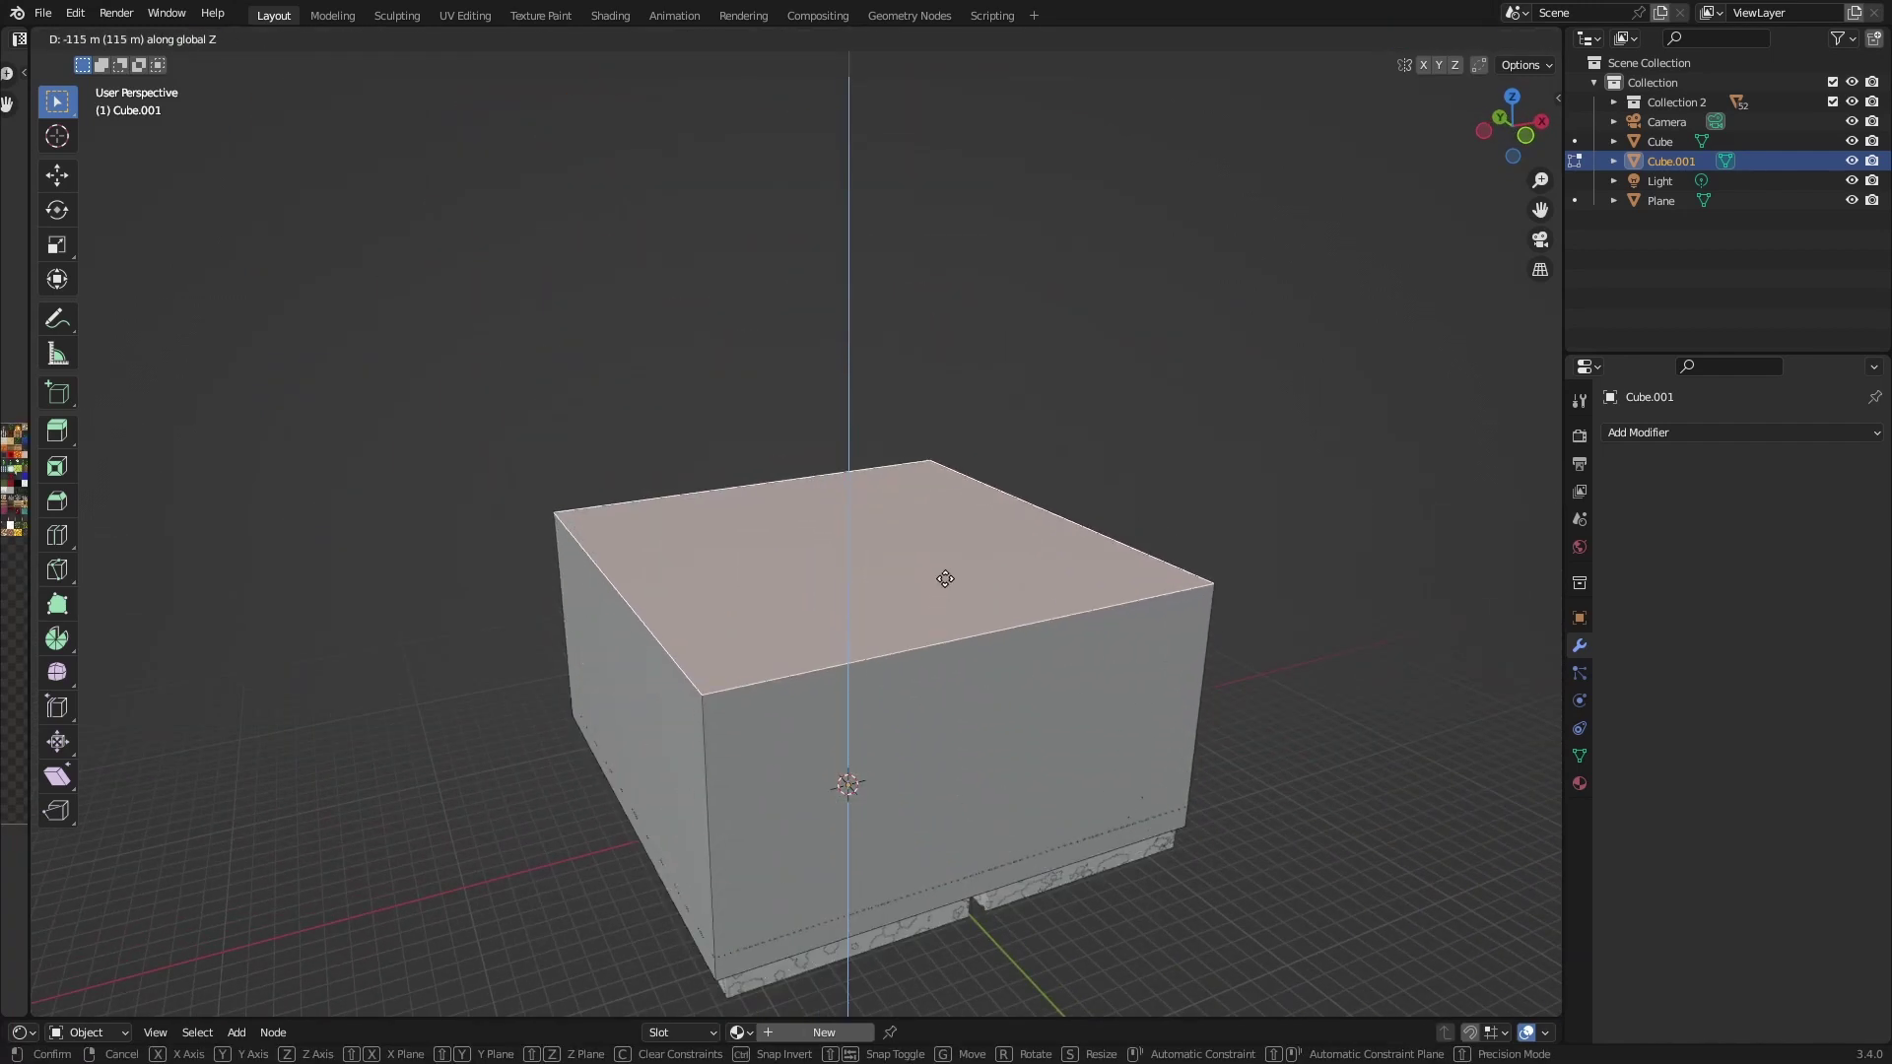
{"action": "left_click", "coordinate": [946, 578]}
- Lower the cube's top face about 6.8 m more along Z, judging it against the terrain from inside the cube
{"action": "key", "text": "KP_0"}
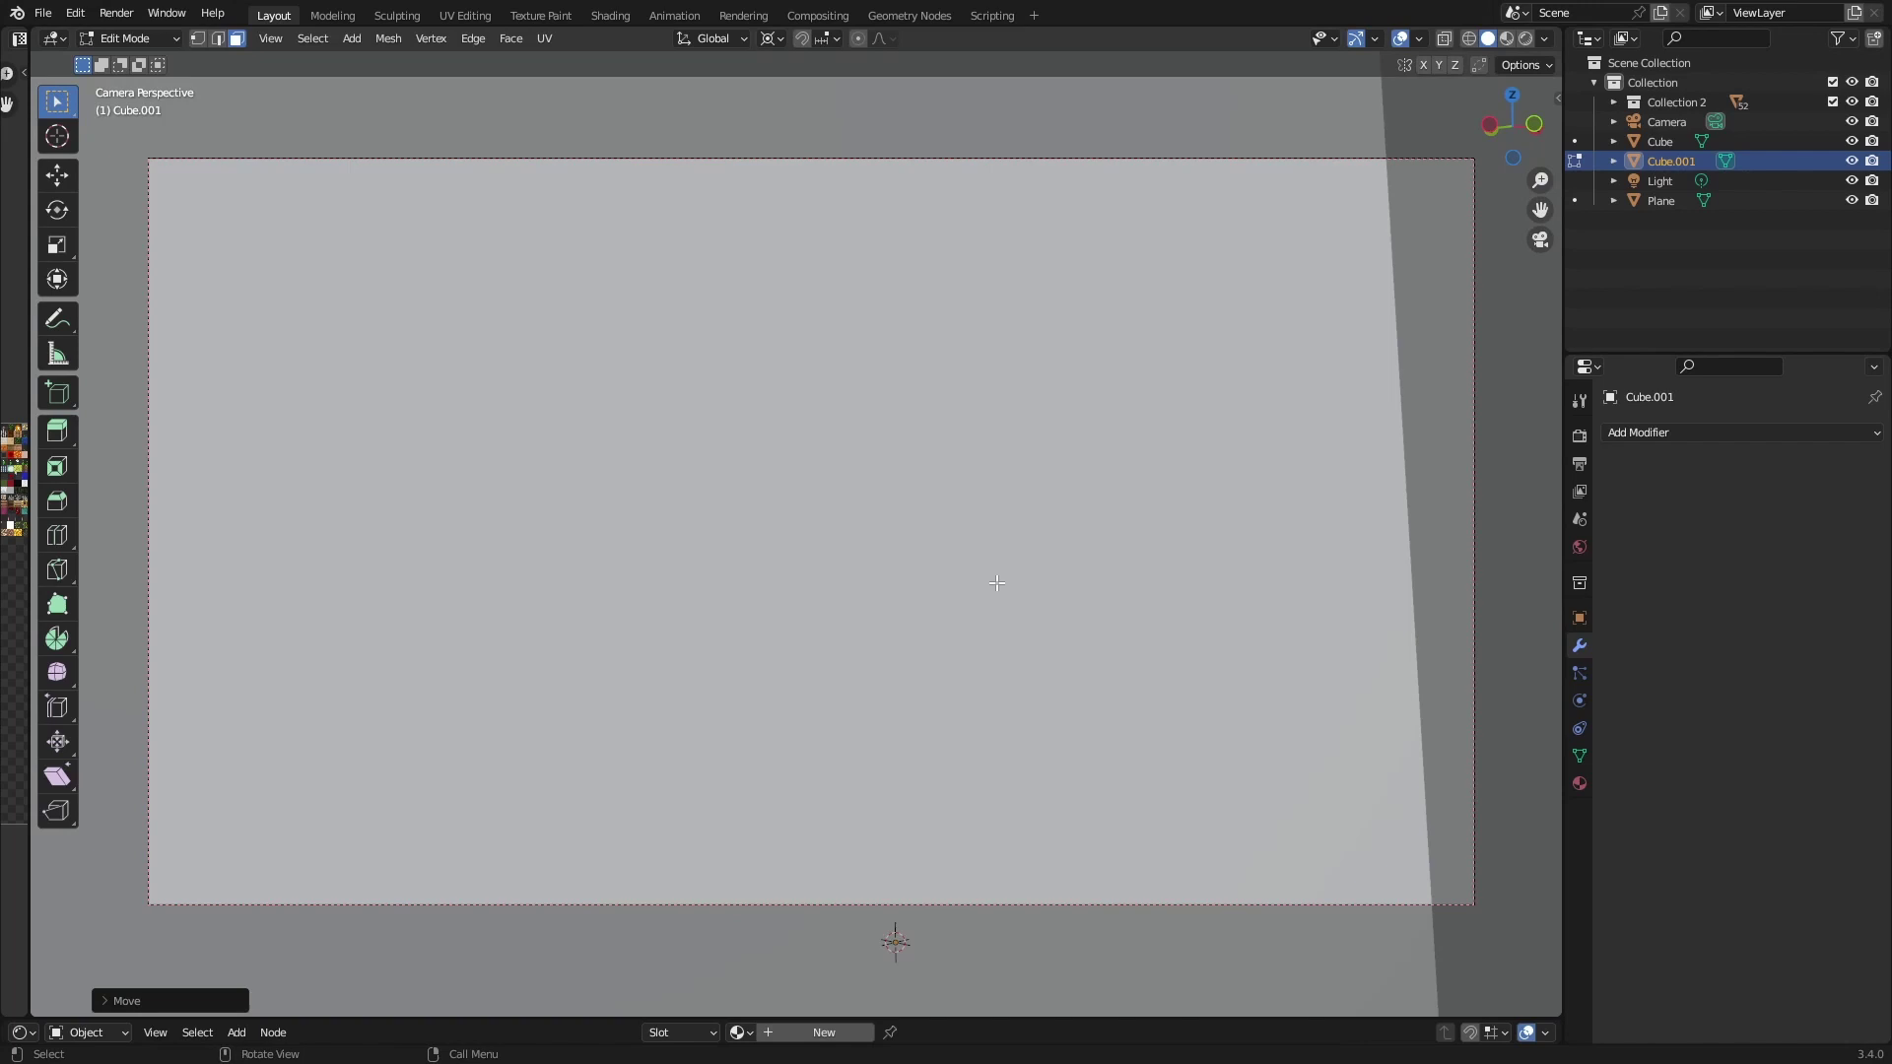
{"action": "middle_click_drag", "start_coordinate": [996, 583], "coordinate": [924, 601]}
{"action": "scroll", "coordinate": [794, 586], "scroll_direction": "up", "scroll_amount": 4}
{"action": "key", "text": "g"}
{"action": "key", "text": "z"}
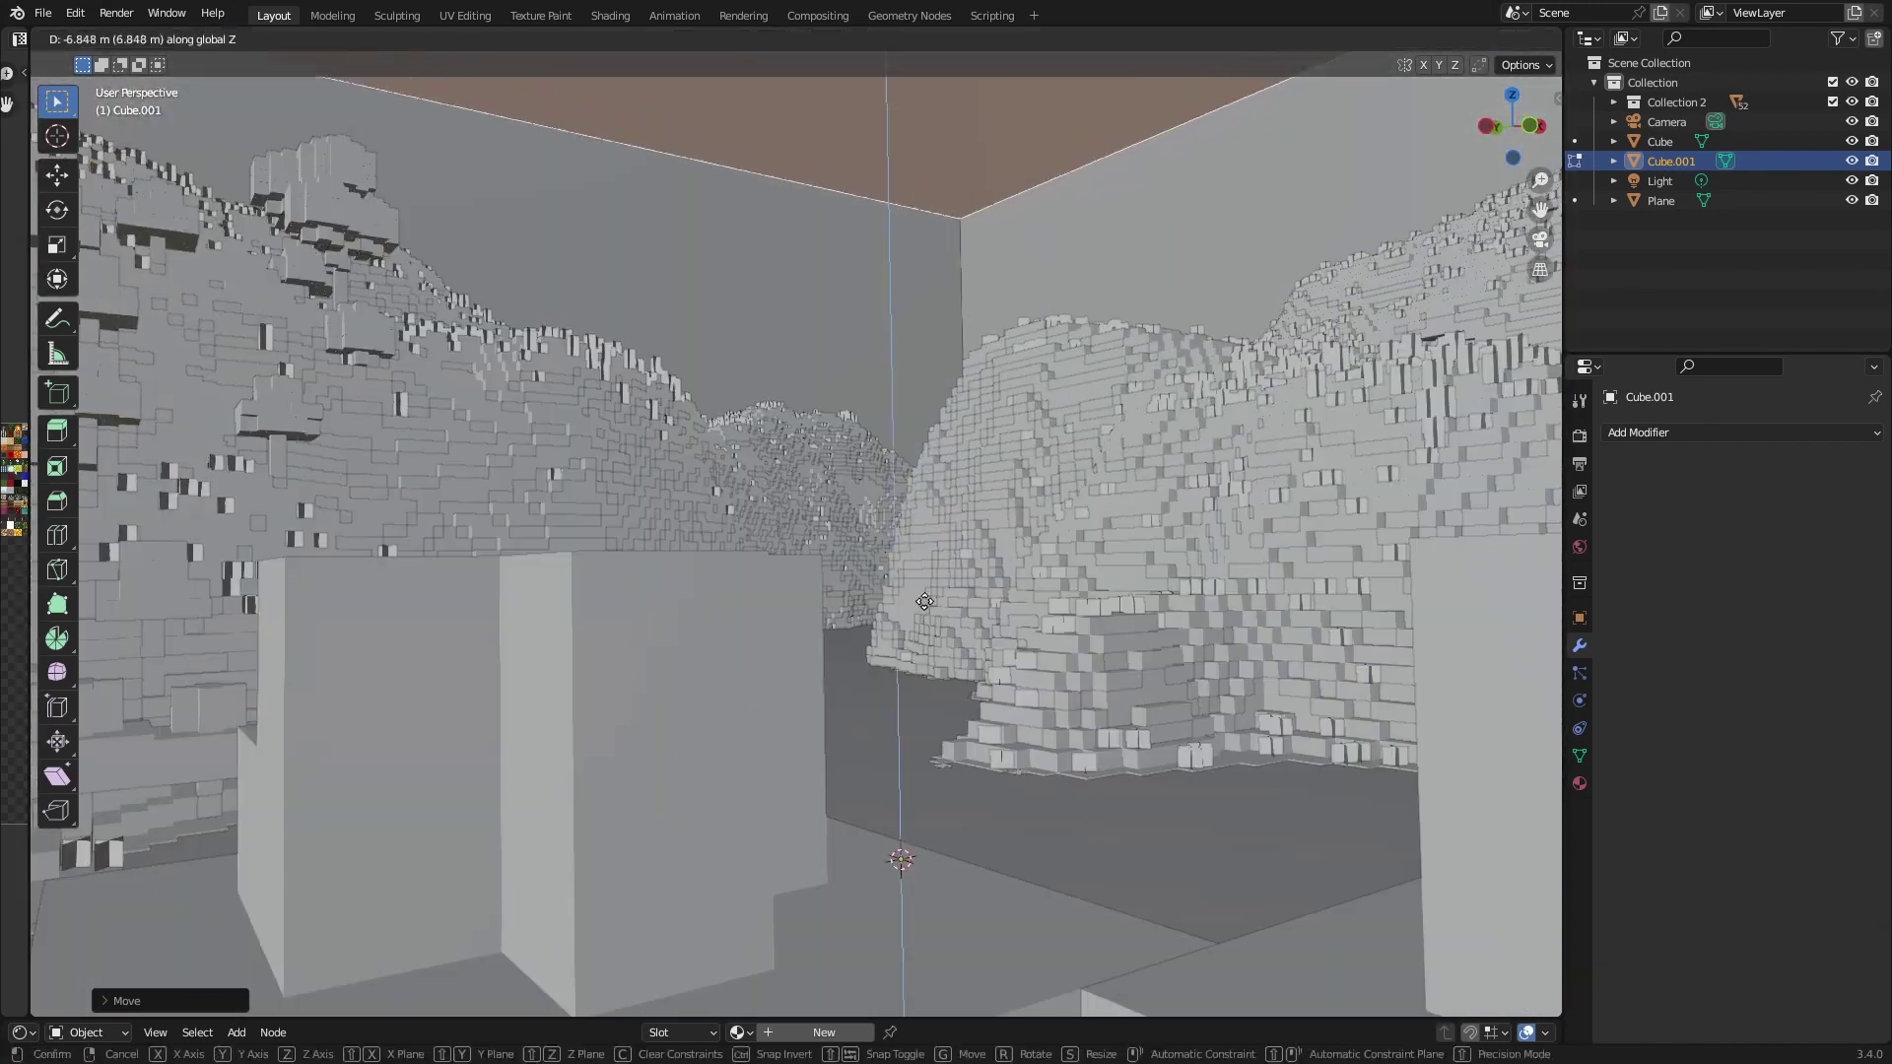
{"action": "left_click", "coordinate": [924, 601]}
{"action": "key", "text": "Tab"}
{"action": "key", "text": "KP_0"}
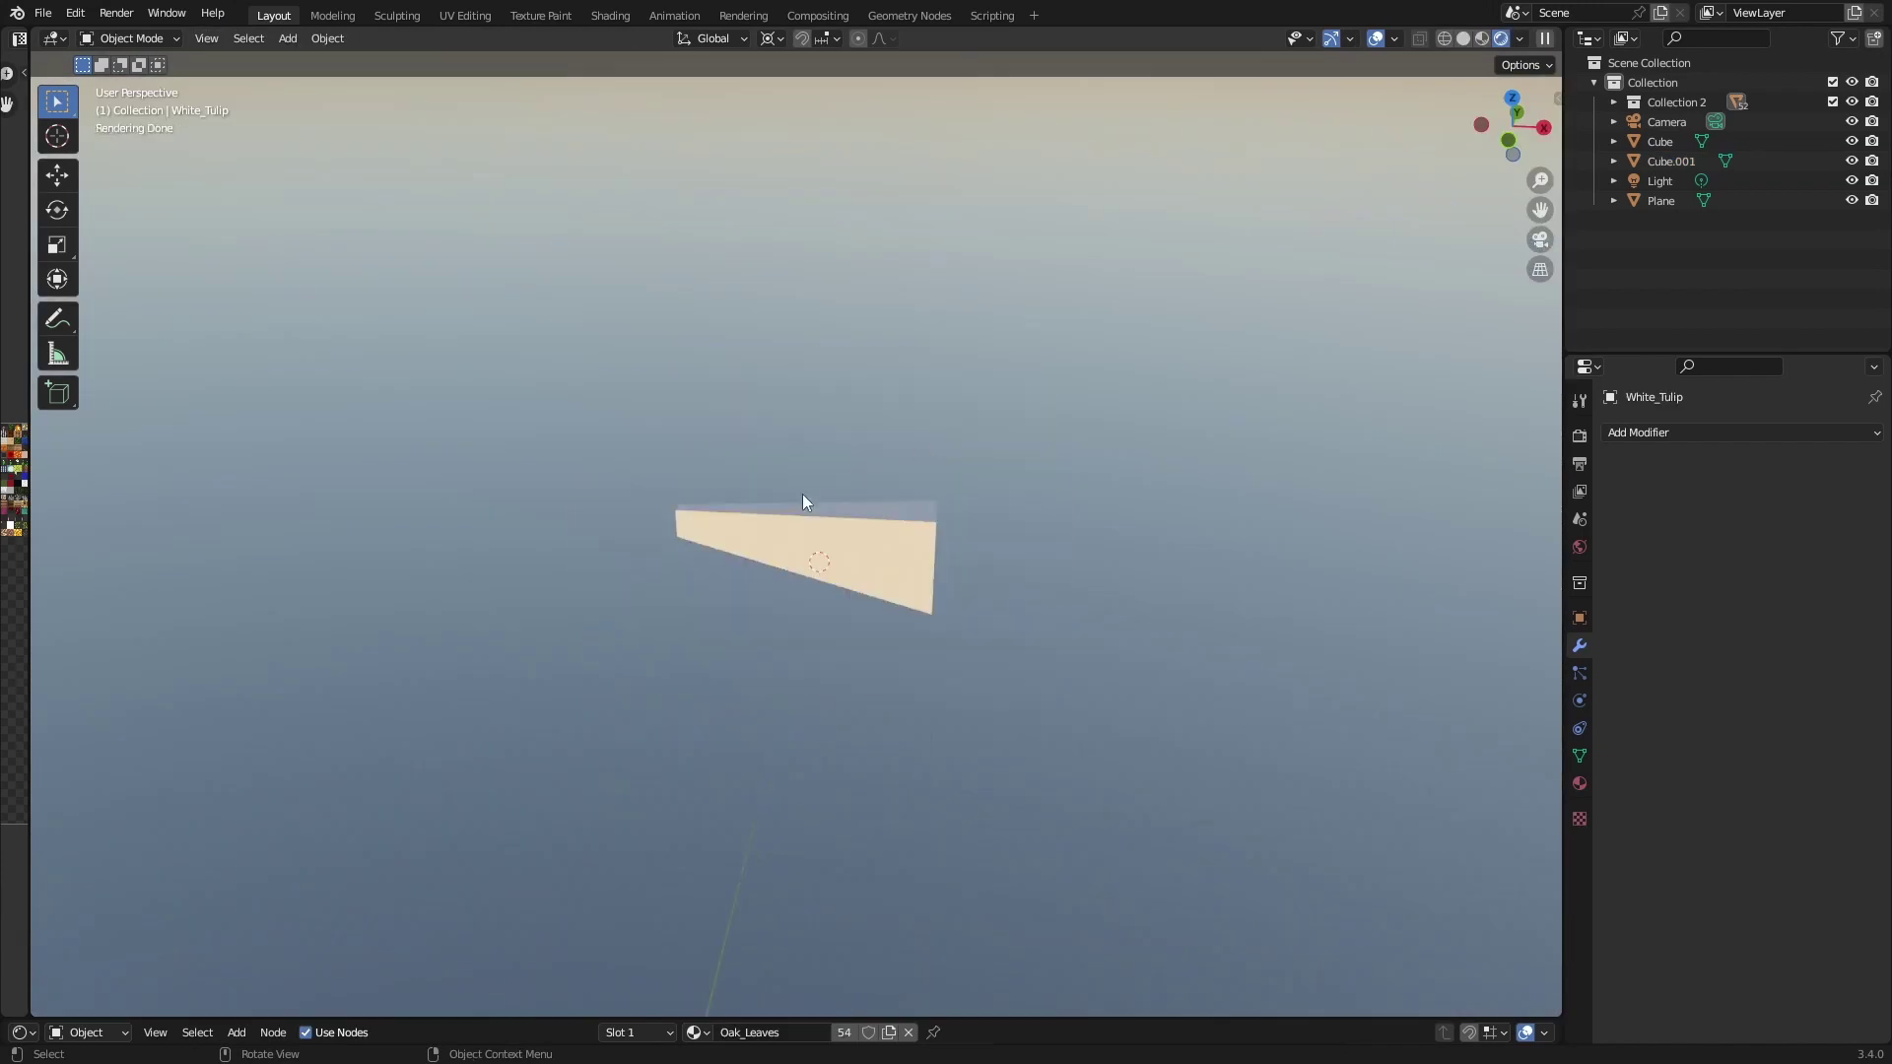
- Create a new material for the cube and delete its Principled BSDF node
{"action": "left_click", "coordinate": [802, 494]}
{"action": "left_click_drag", "start_coordinate": [972, 1017], "coordinate": [972, 448]}
{"action": "scroll", "coordinate": [603, 662], "scroll_direction": "down", "scroll_amount": 4}
{"action": "key", "text": "Delete"}
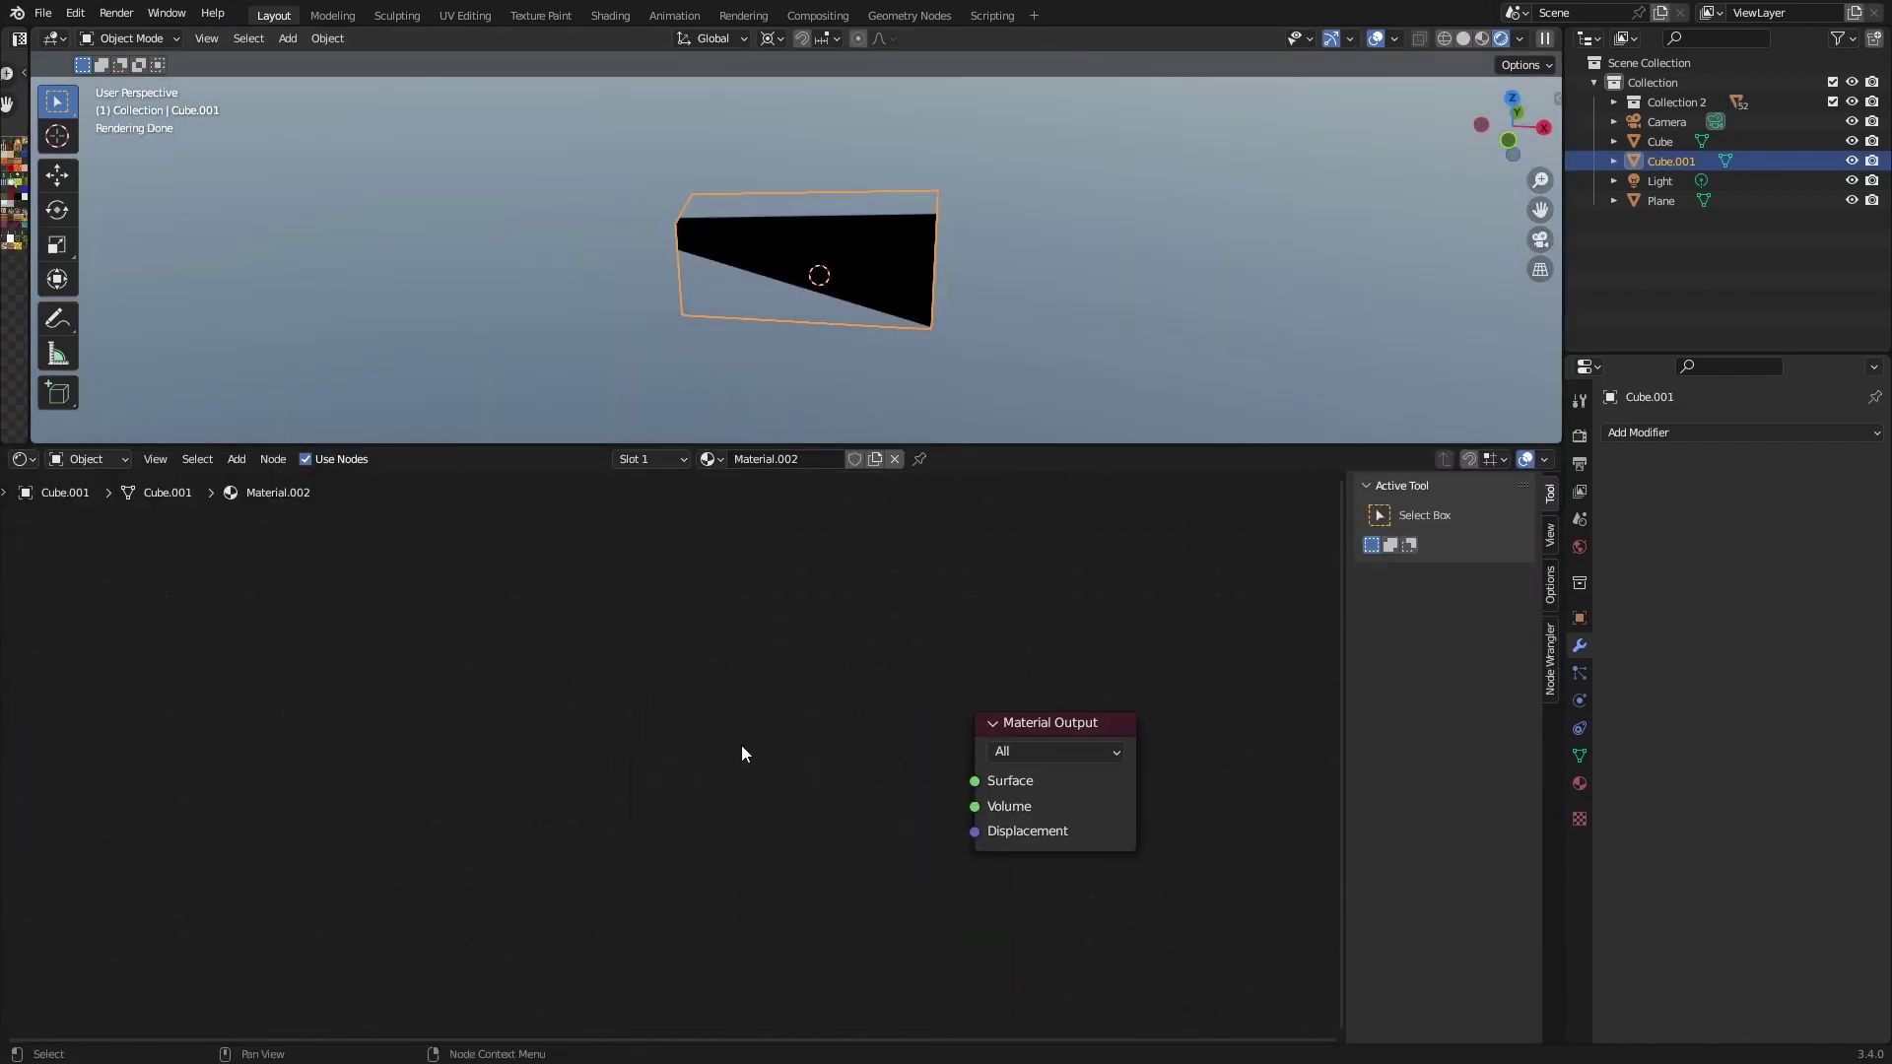
- Add a Volume Scatter node and connect it to the Volume input of the cube's Material Output
{"action": "key", "text": "shift+a"}
{"action": "left_click", "coordinate": [726, 724]}
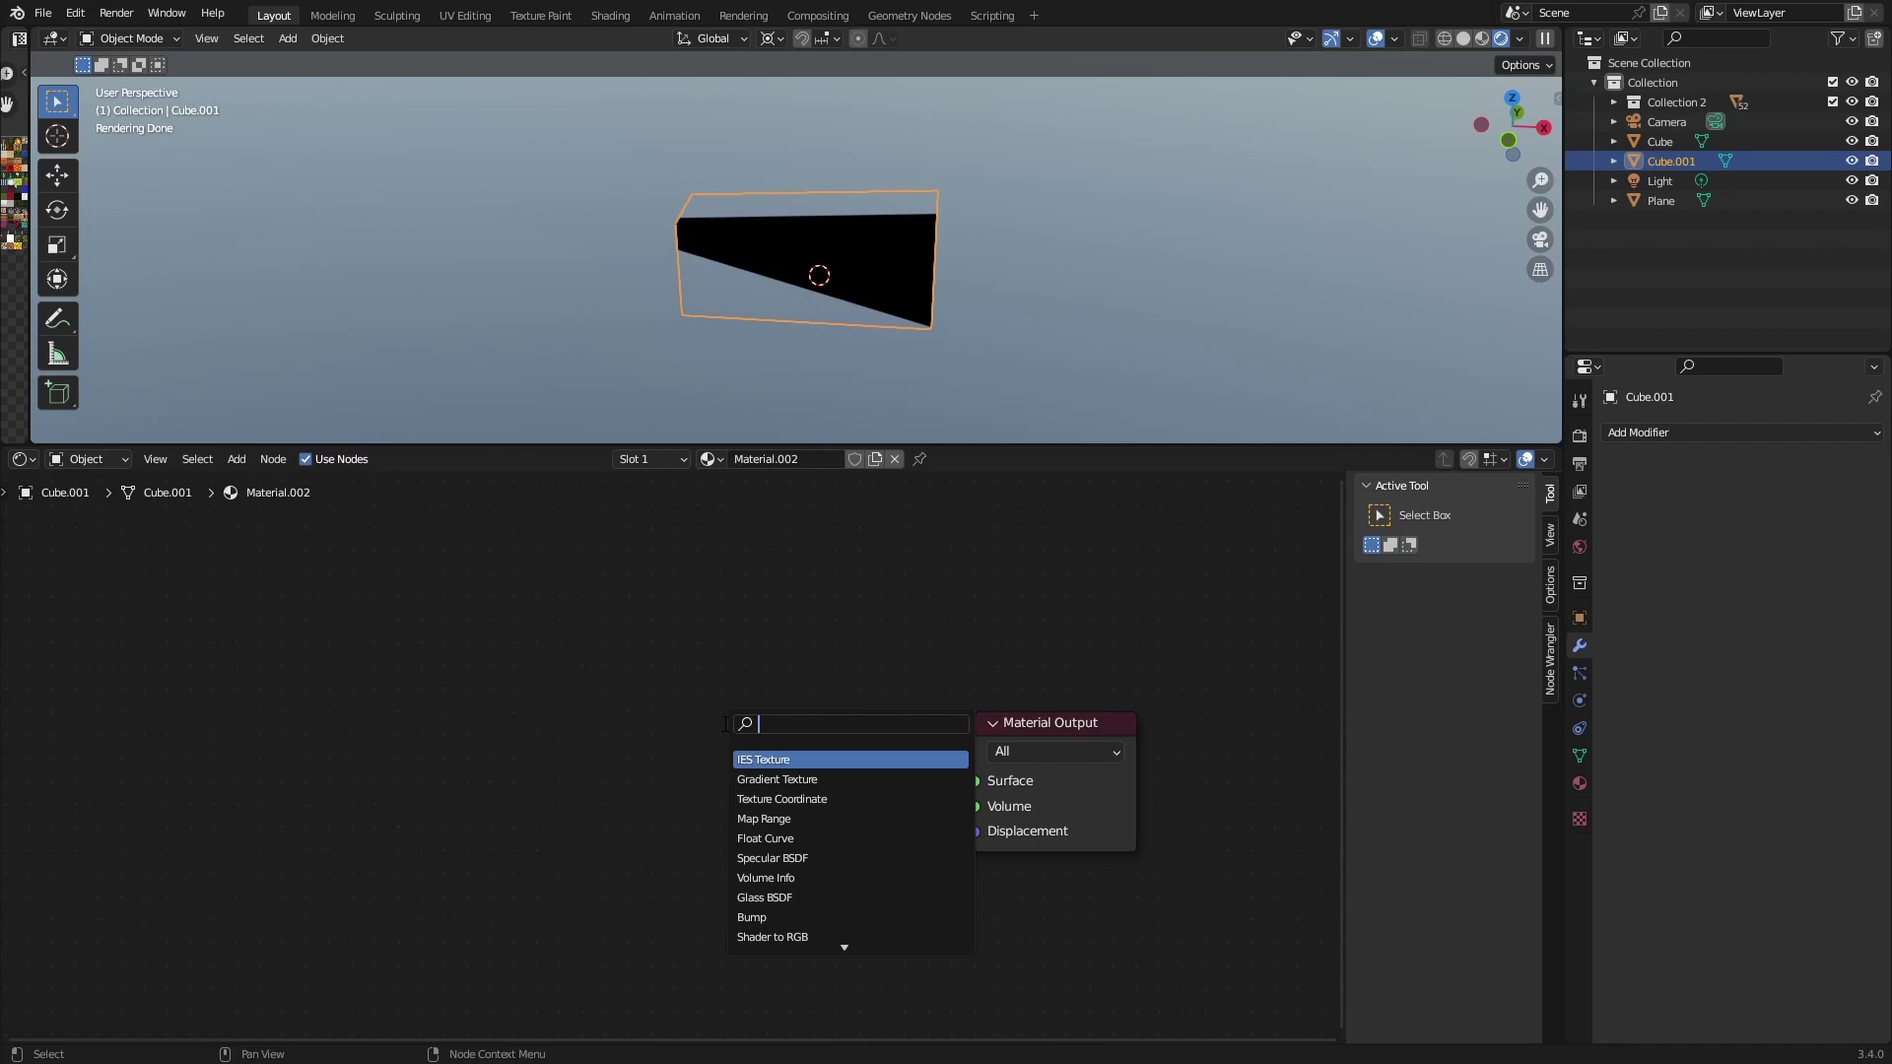
{"action": "type", "text": "vol"}
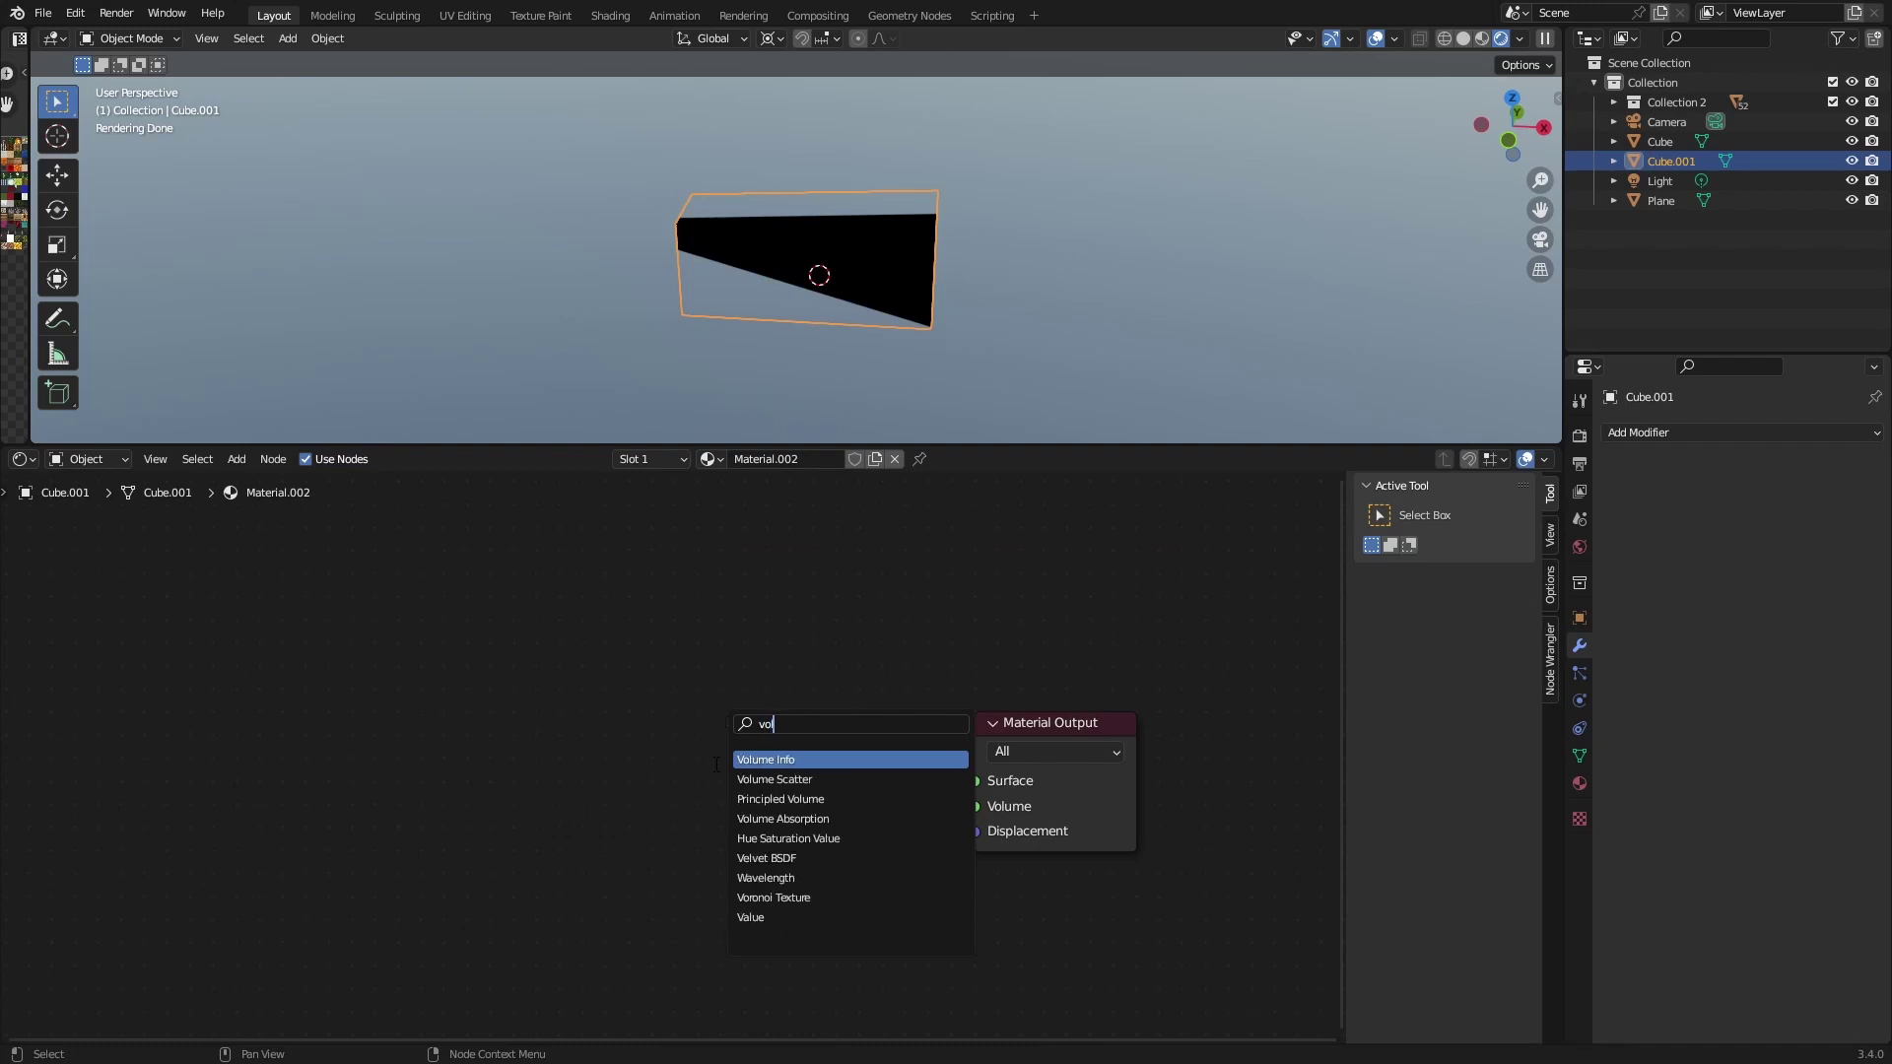
{"action": "left_click", "coordinate": [773, 775]}
{"action": "left_click", "coordinate": [775, 769]}
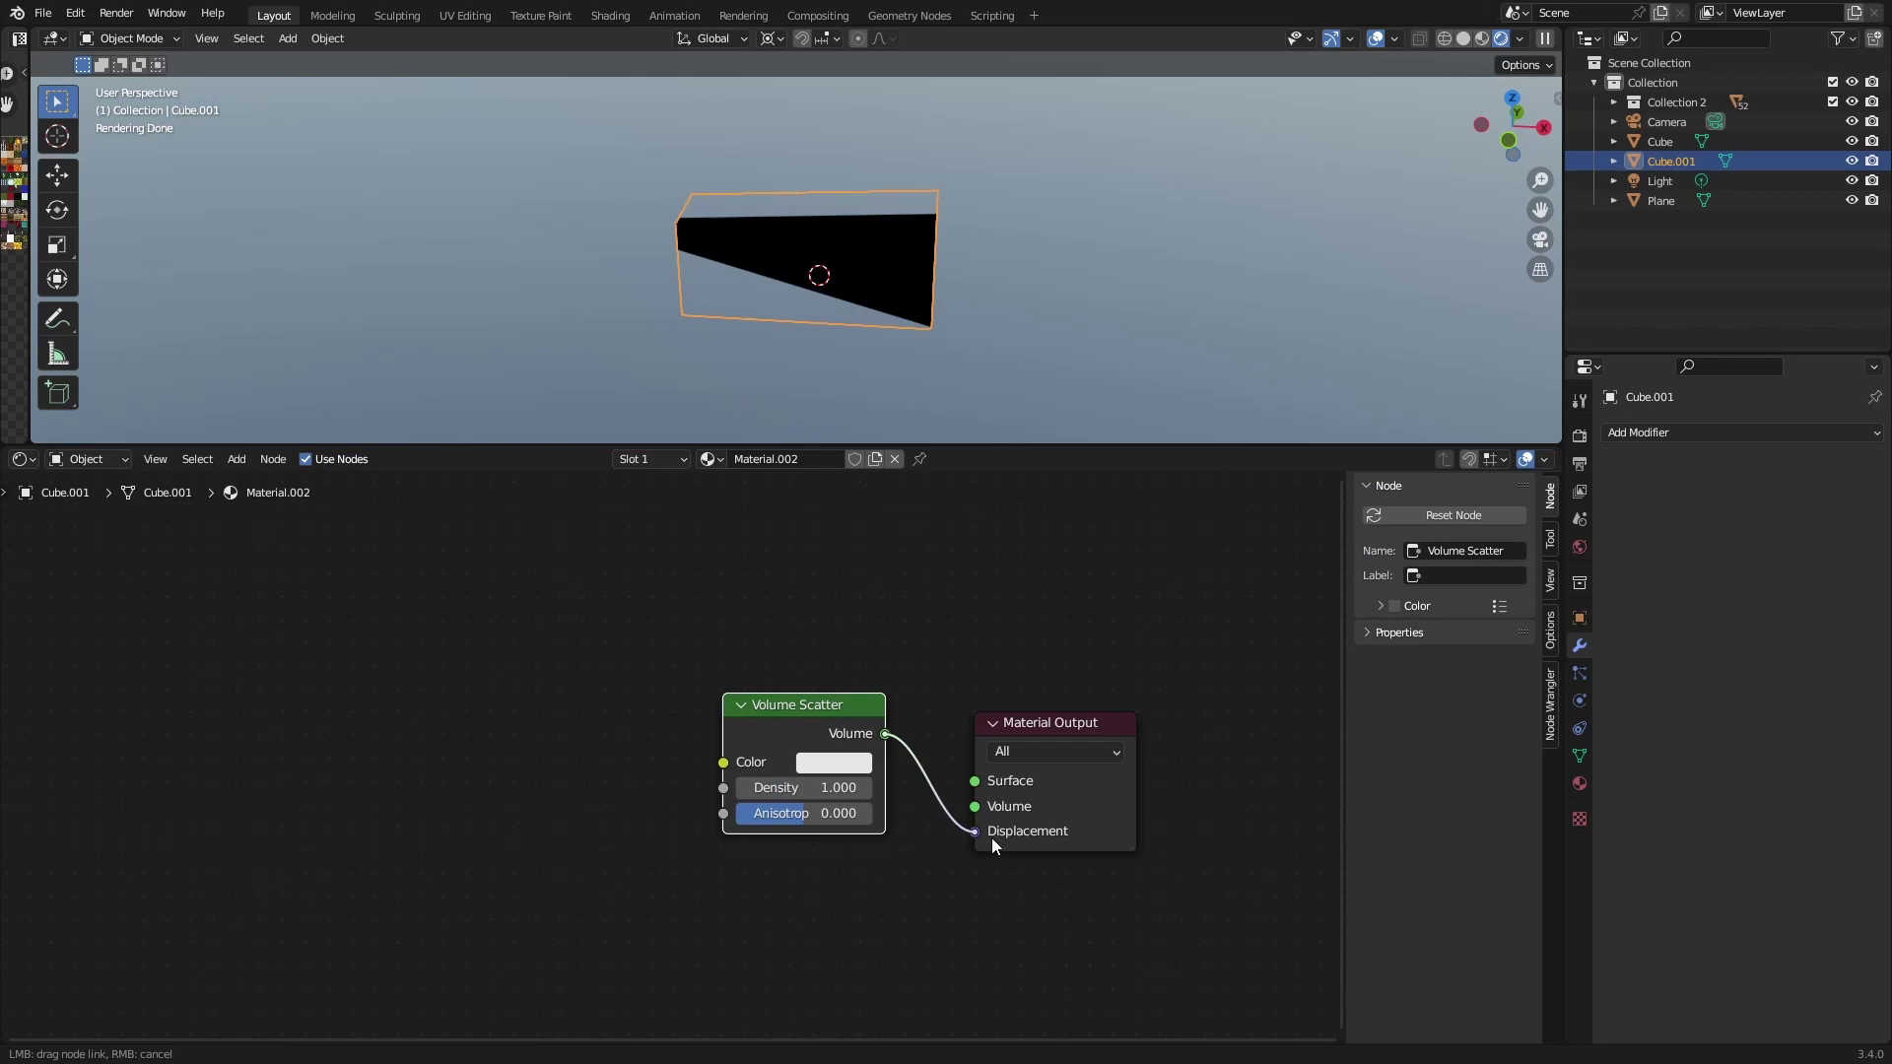
{"action": "left_click_drag", "start_coordinate": [991, 837], "coordinate": [974, 806]}
- Look through the camera and enlarge the 3D viewport until the whole camera frame fits in it
{"action": "key", "text": "KP_0"}
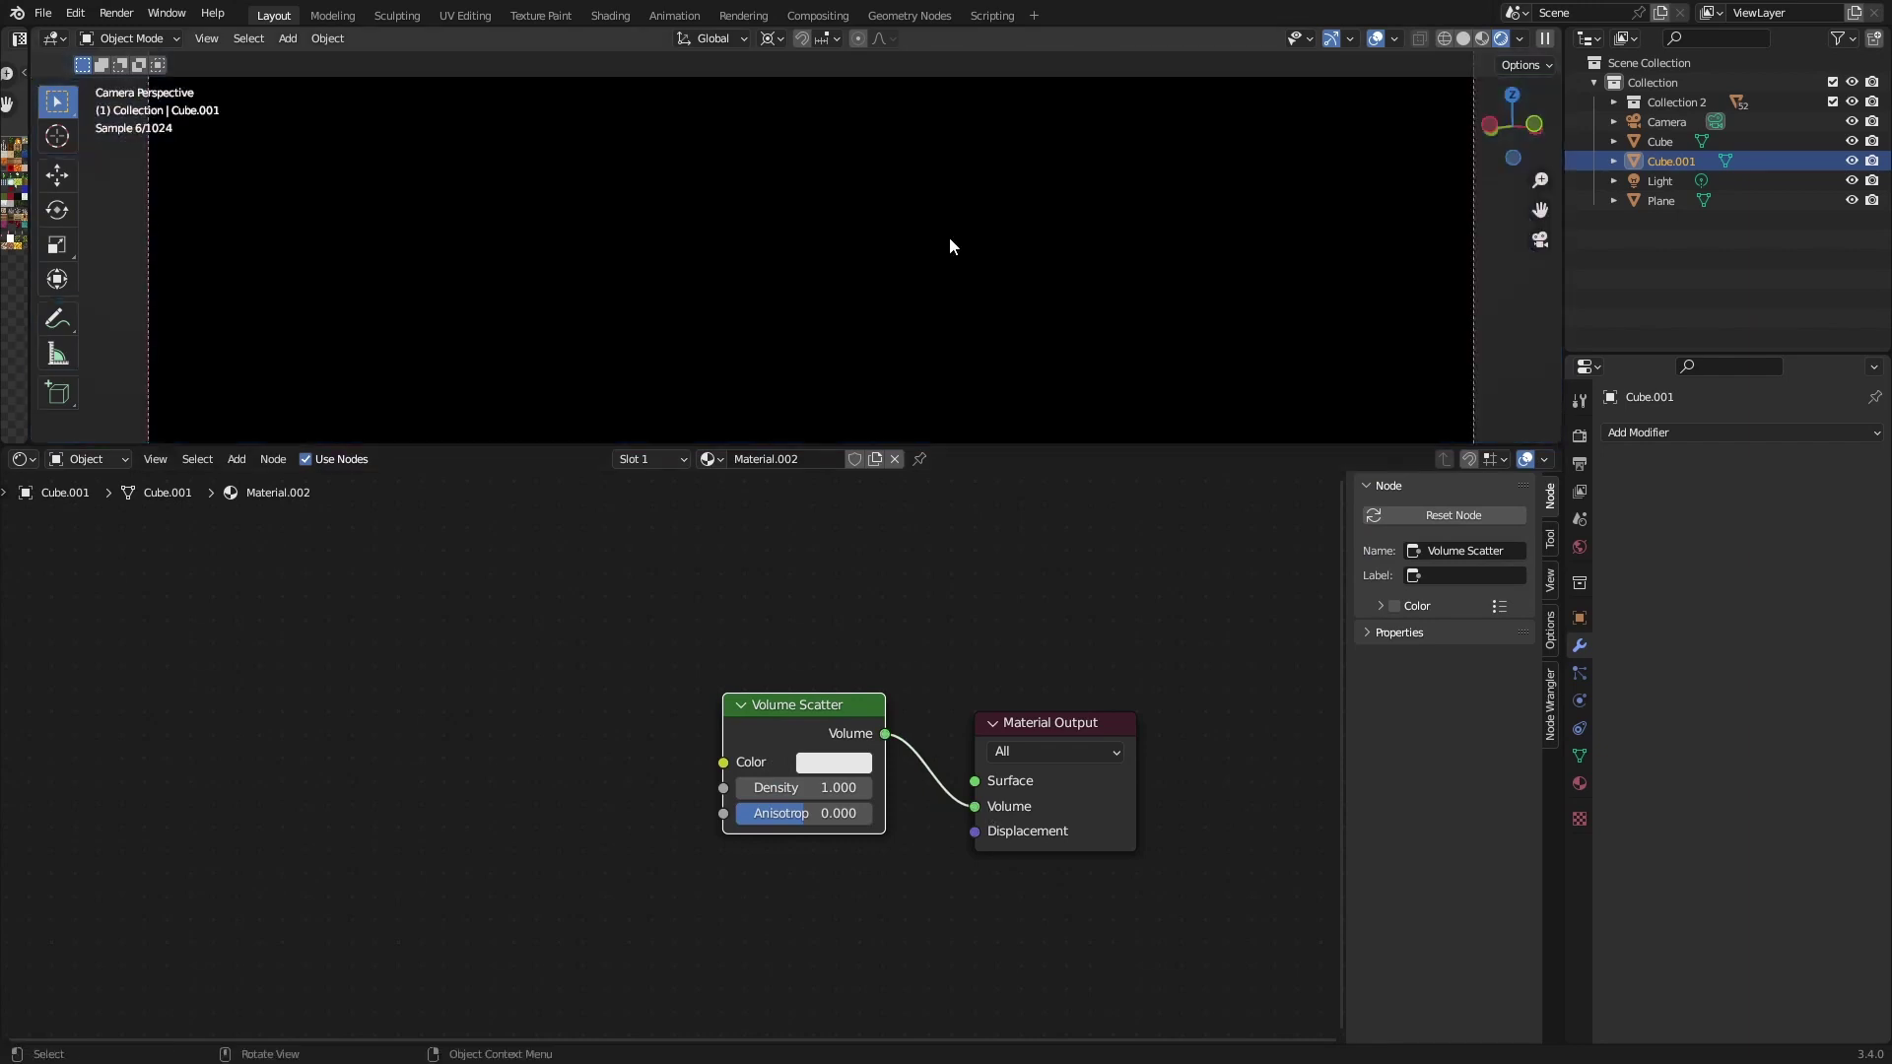
{"action": "scroll", "coordinate": [973, 293], "scroll_direction": "down", "scroll_amount": 5}
{"action": "left_click_drag", "start_coordinate": [959, 447], "coordinate": [1001, 695]}
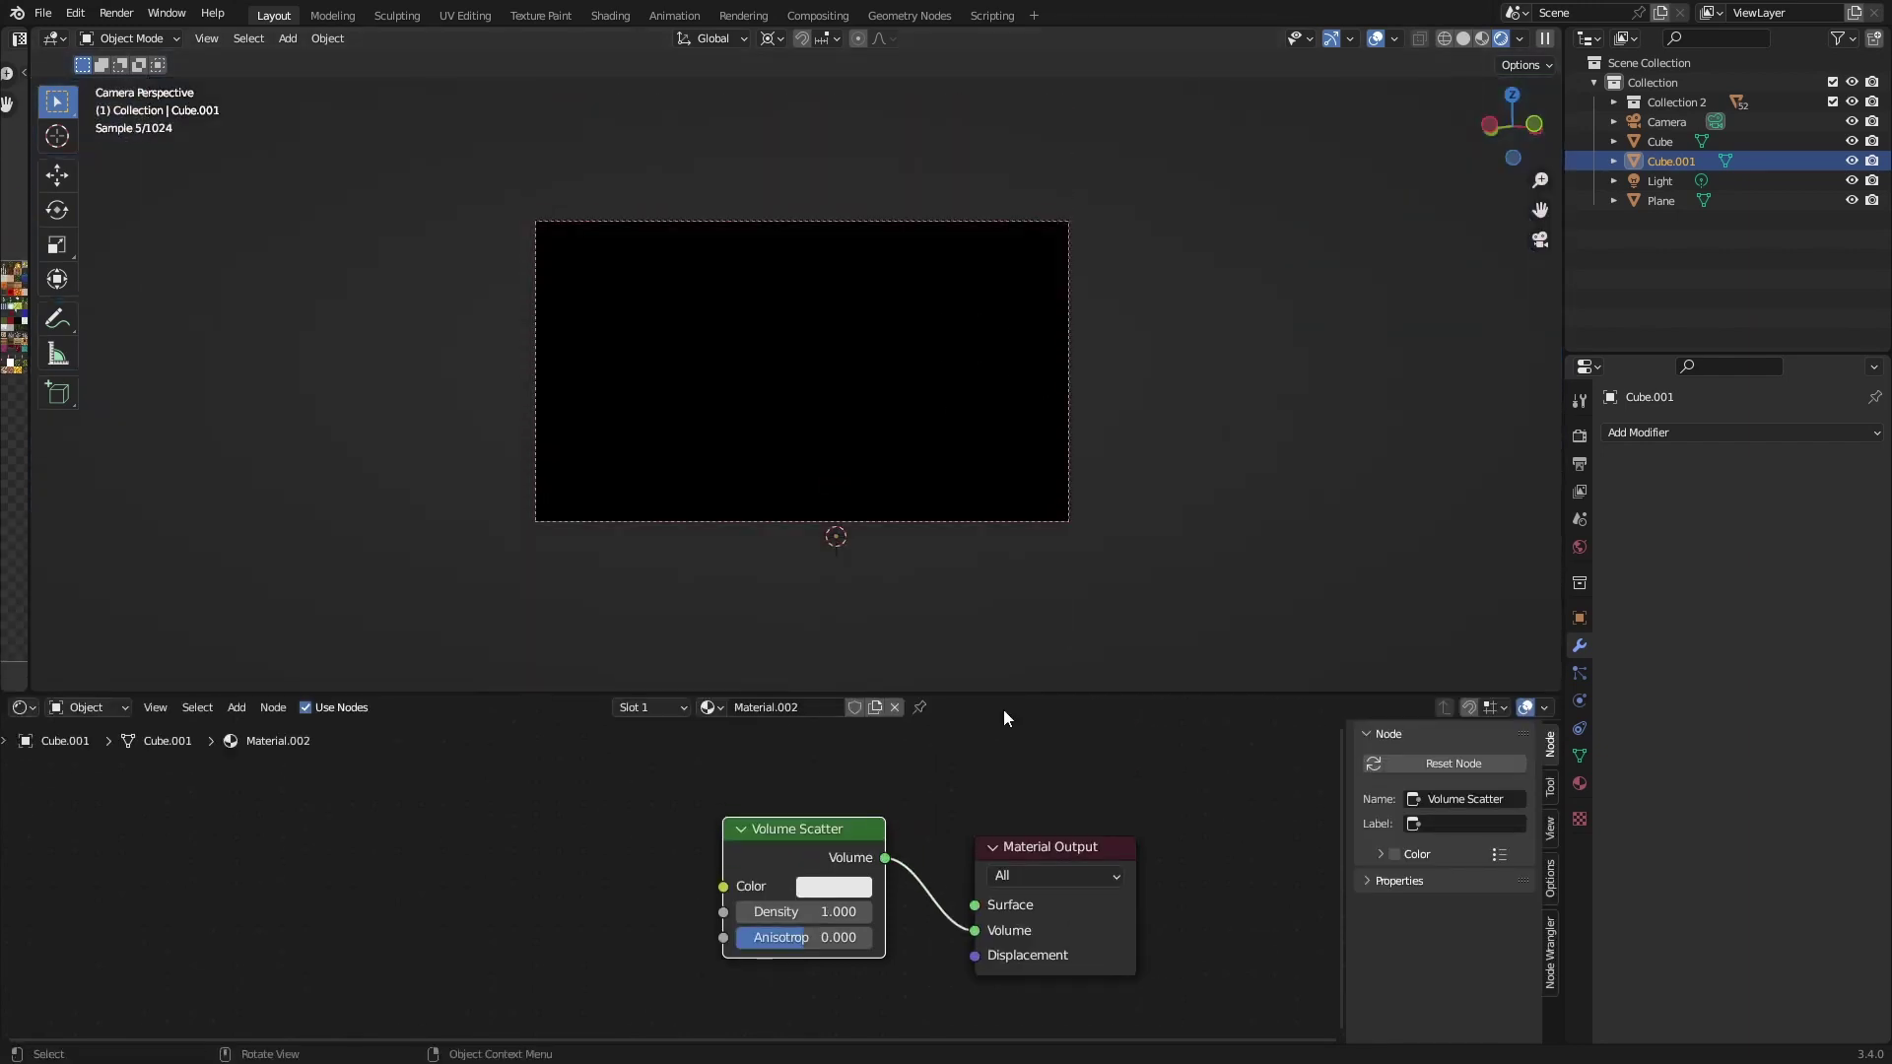
- Try Volume Scatter densities of 0, 0.05 and 0.01 on the cube's material, comparing the fog in the rendered camera view
{"action": "scroll", "coordinate": [855, 894], "scroll_direction": "up", "scroll_amount": 1}
{"action": "left_click_drag", "start_coordinate": [843, 913], "coordinate": [739, 913]}
{"action": "scroll", "coordinate": [833, 495], "scroll_direction": "up", "scroll_amount": 3}
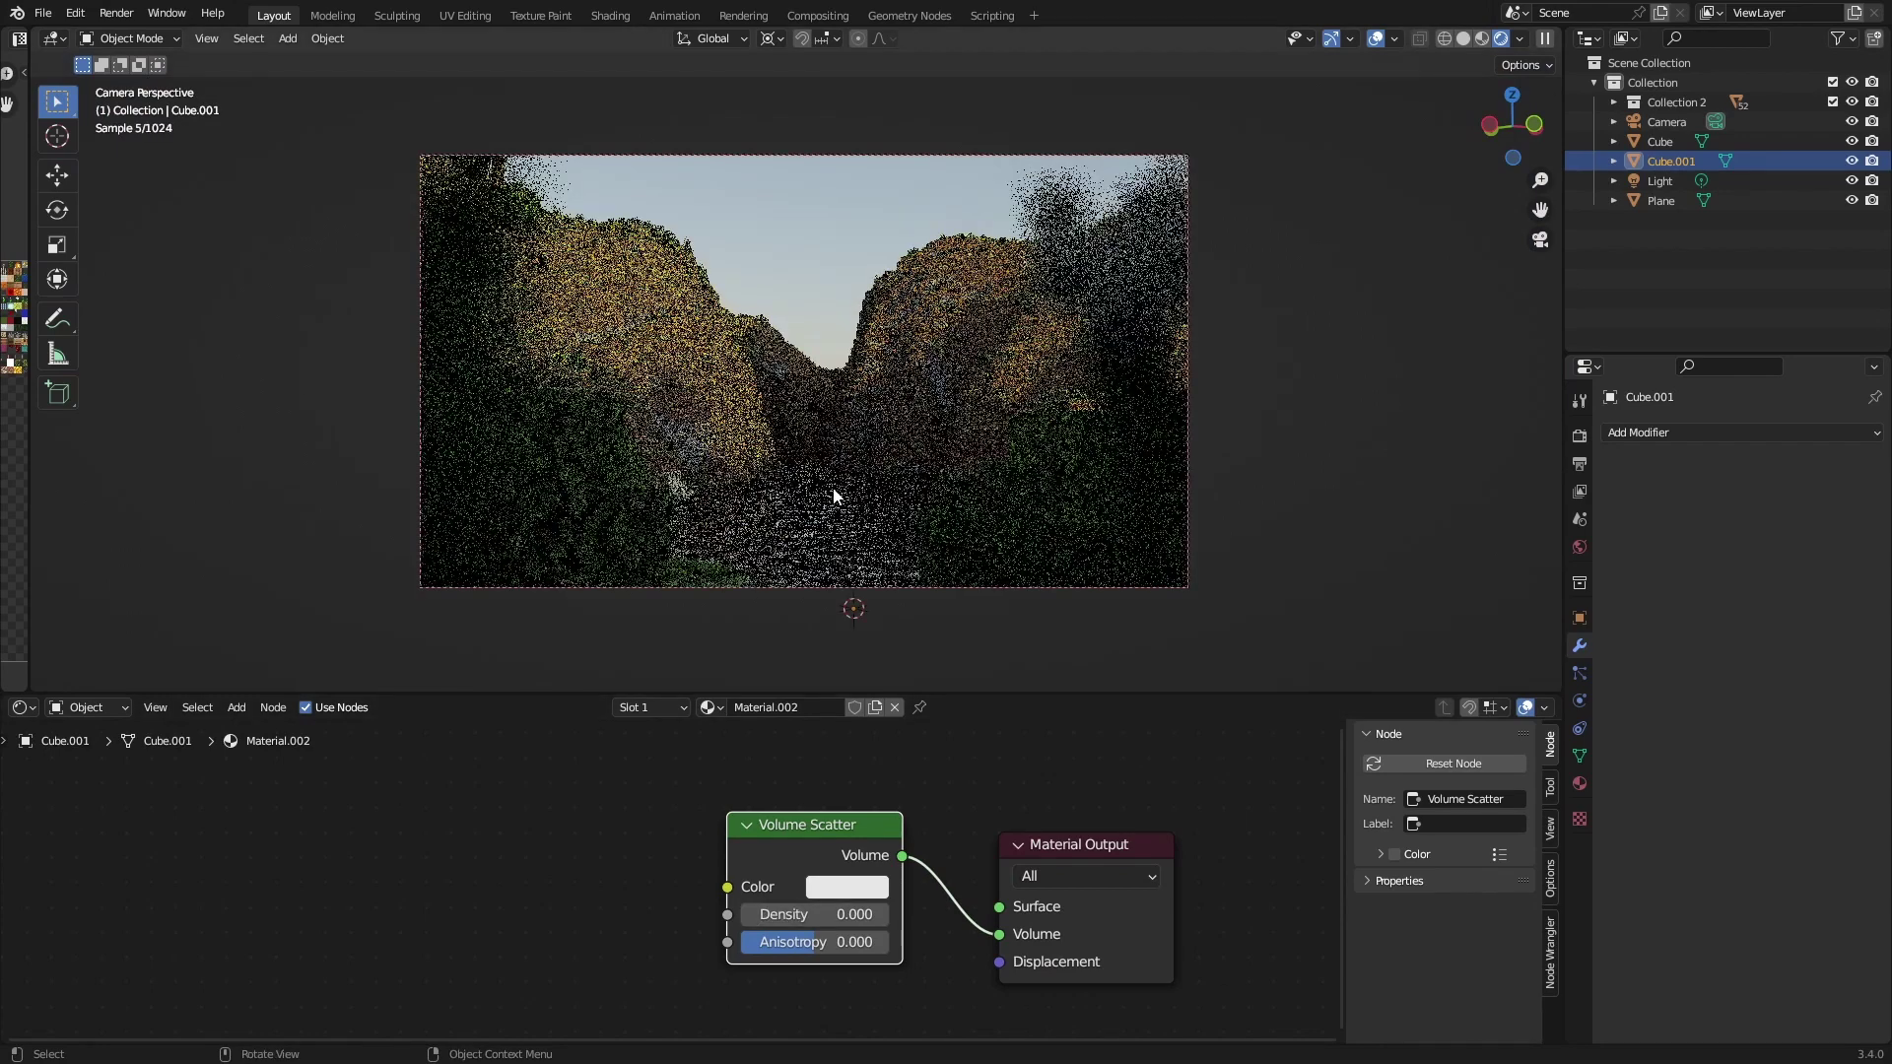
{"action": "left_click", "coordinate": [837, 914]}
{"action": "type", "text": ".0"}
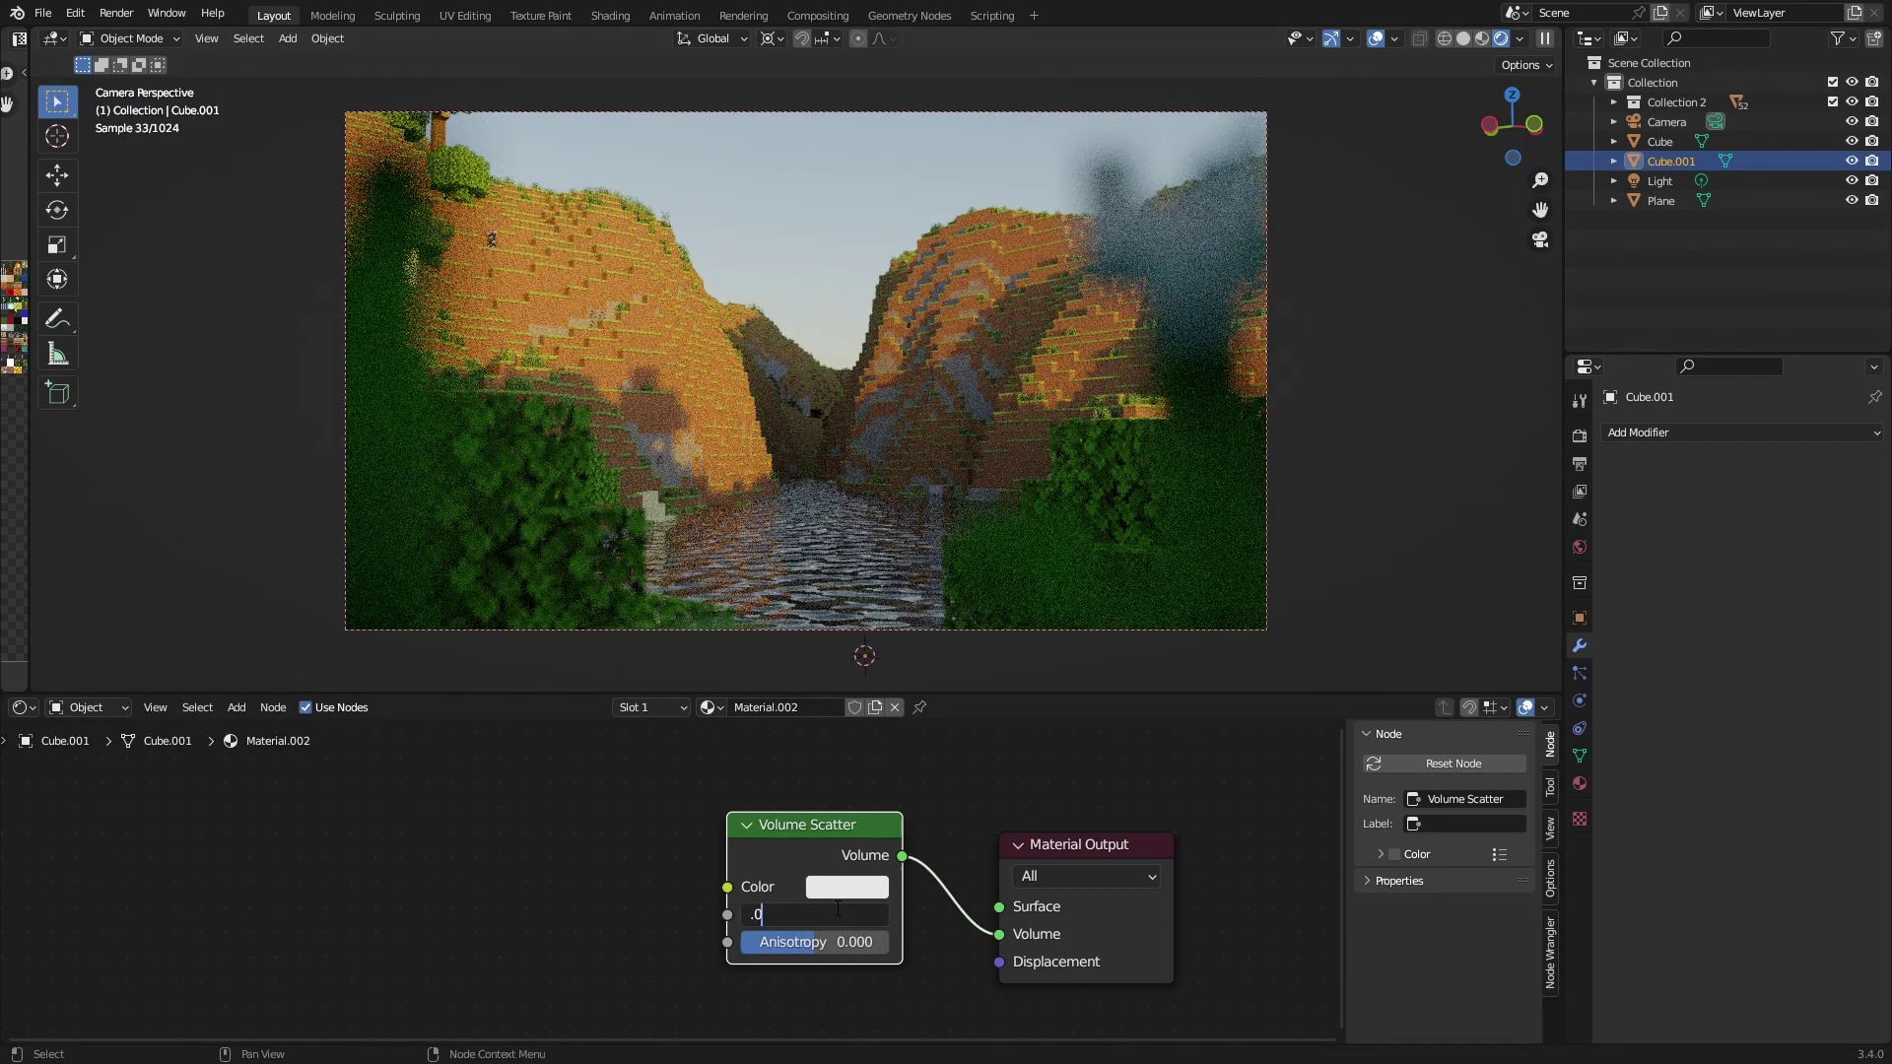
{"action": "type", "text": "5"}
{"action": "key", "text": "Return"}
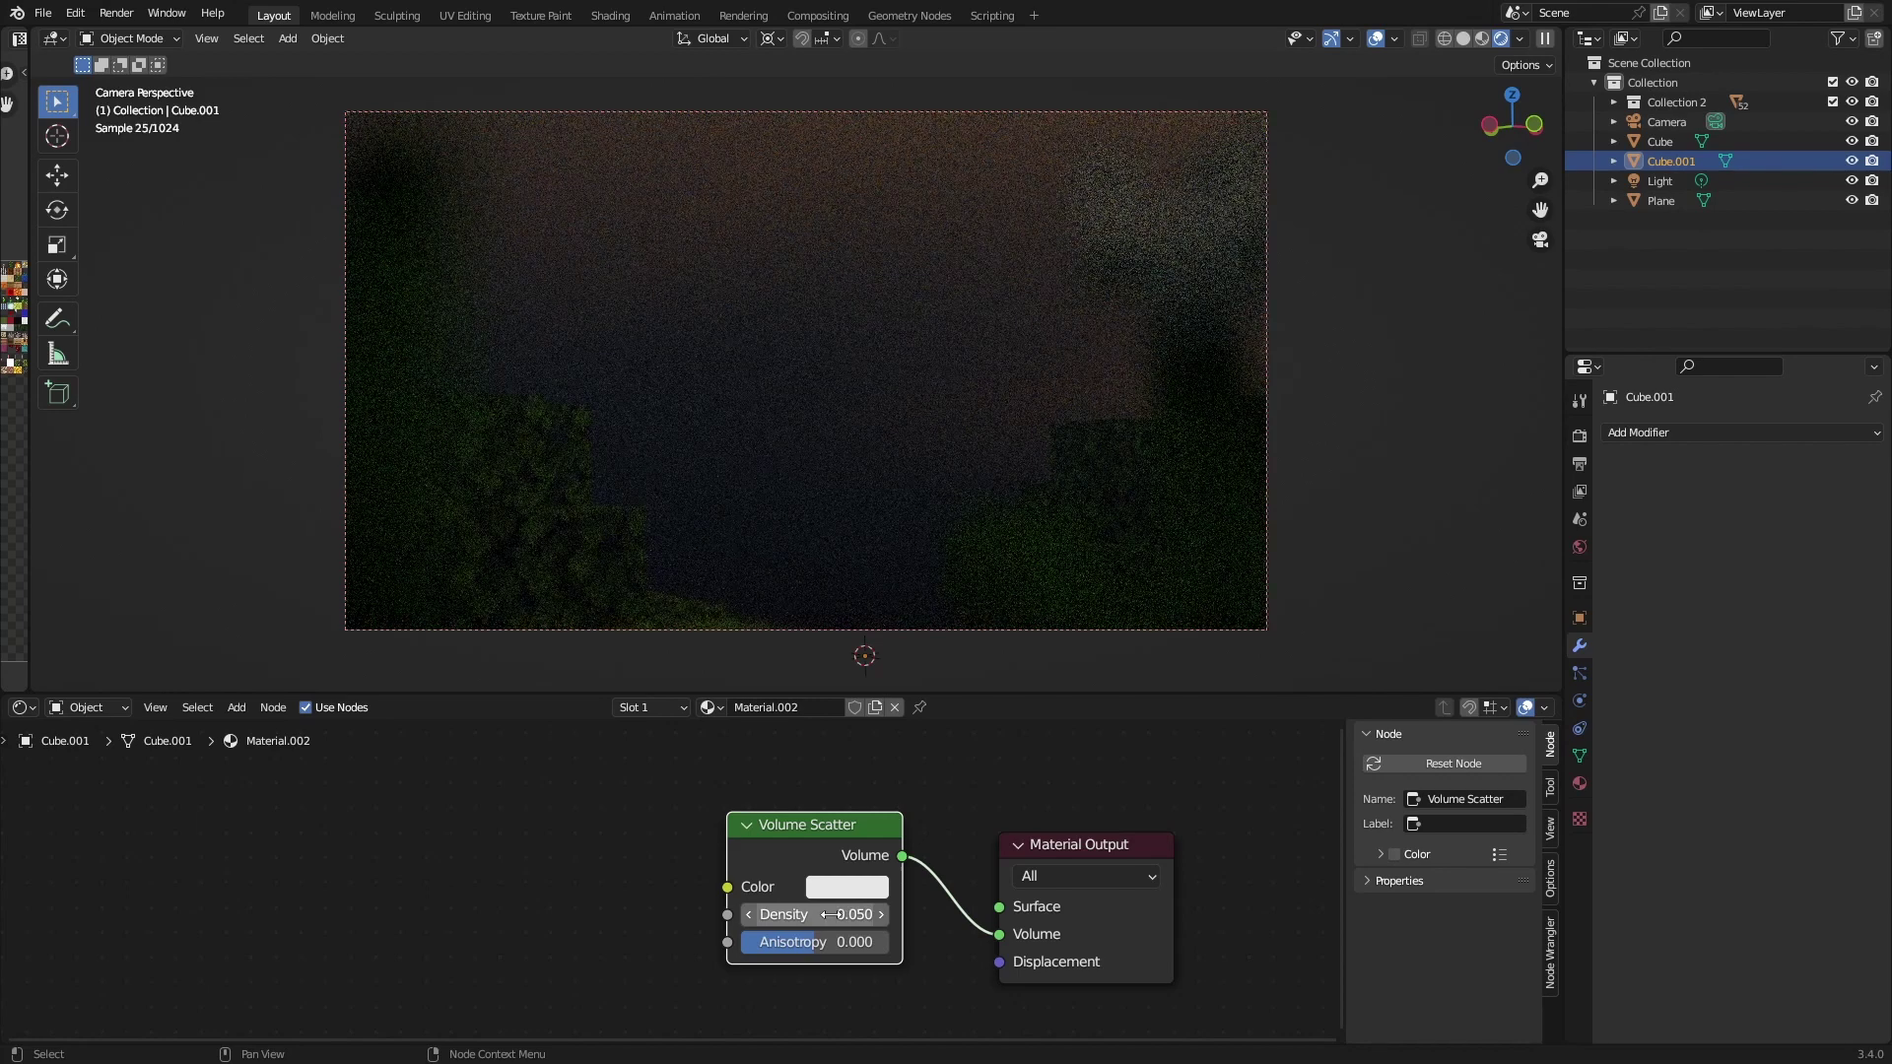
{"action": "left_click", "coordinate": [830, 914]}
{"action": "type", "text": ".01"}
{"action": "key", "text": "Return"}
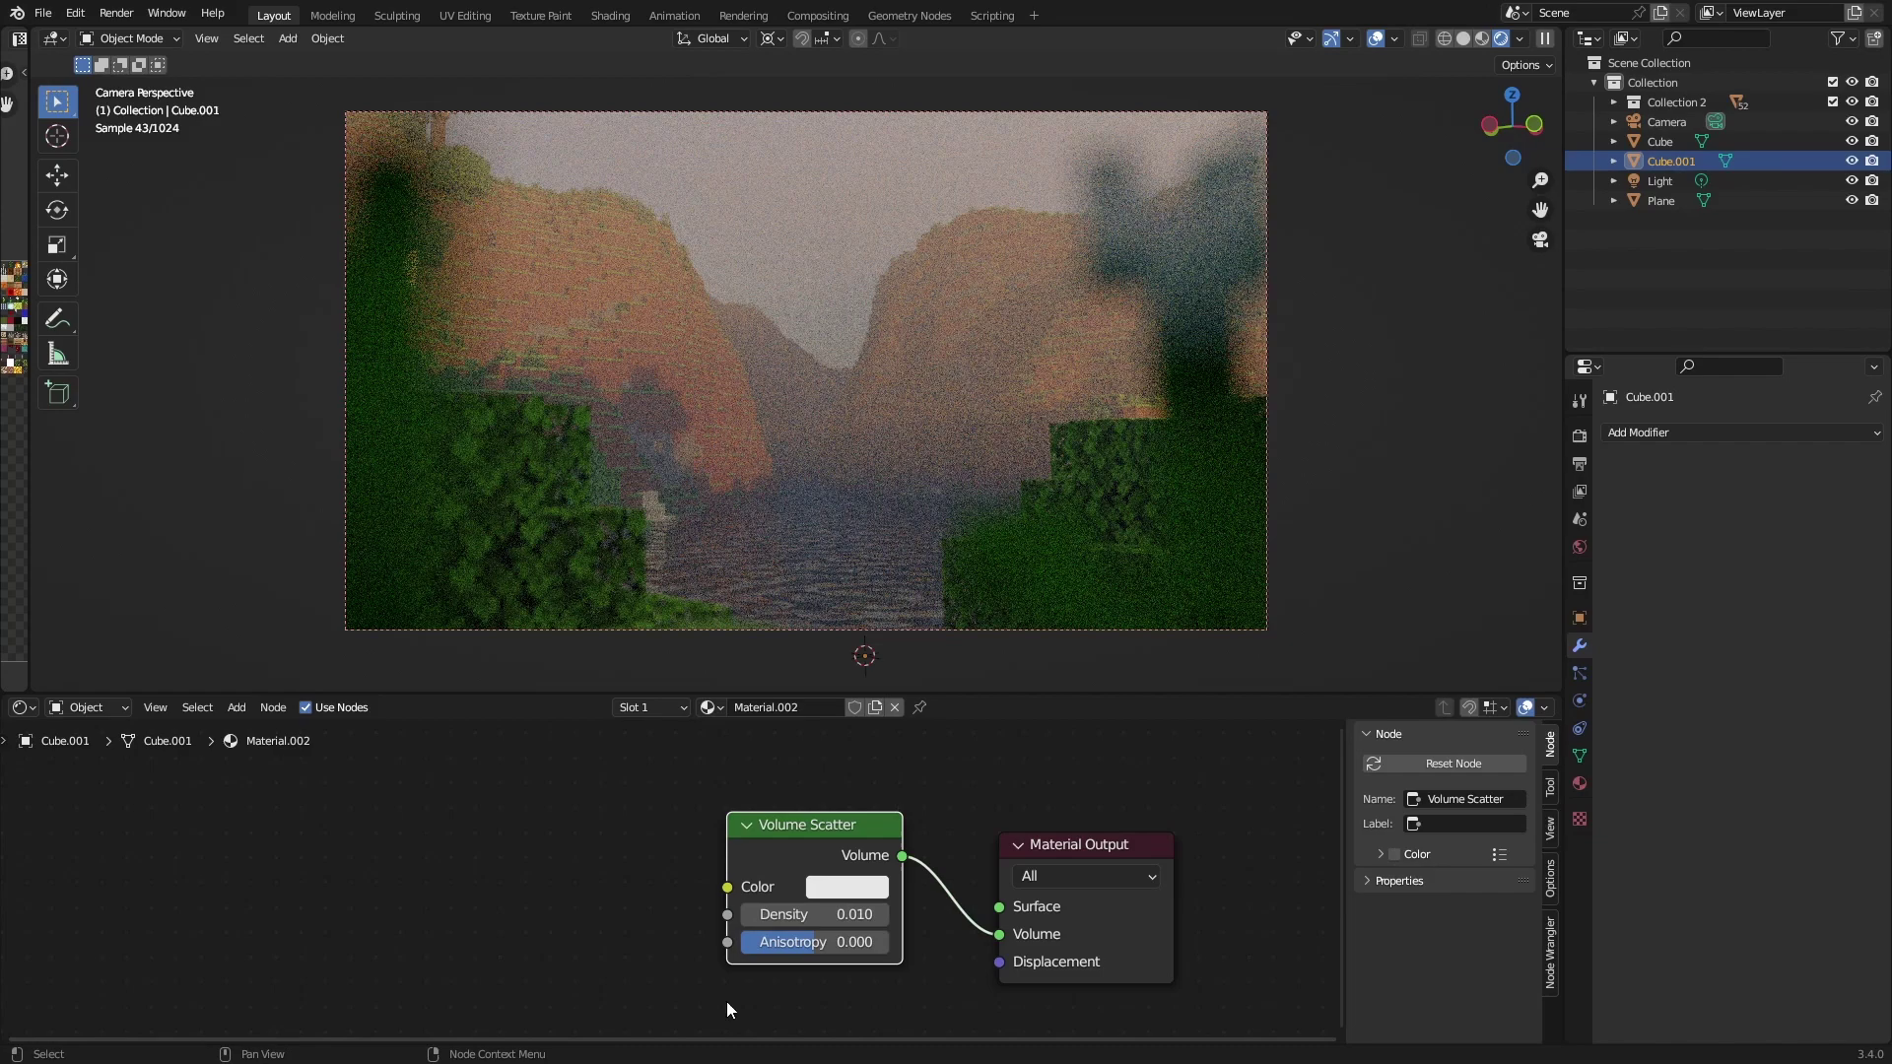
- Set the Volume Scatter node's anisotropy to 0.9 and its color to pure white
{"action": "left_click_drag", "start_coordinate": [819, 945], "coordinate": [867, 946]}
{"action": "left_click", "coordinate": [864, 940]}
{"action": "type", "text": ".9"}
{"action": "key", "text": "Return"}
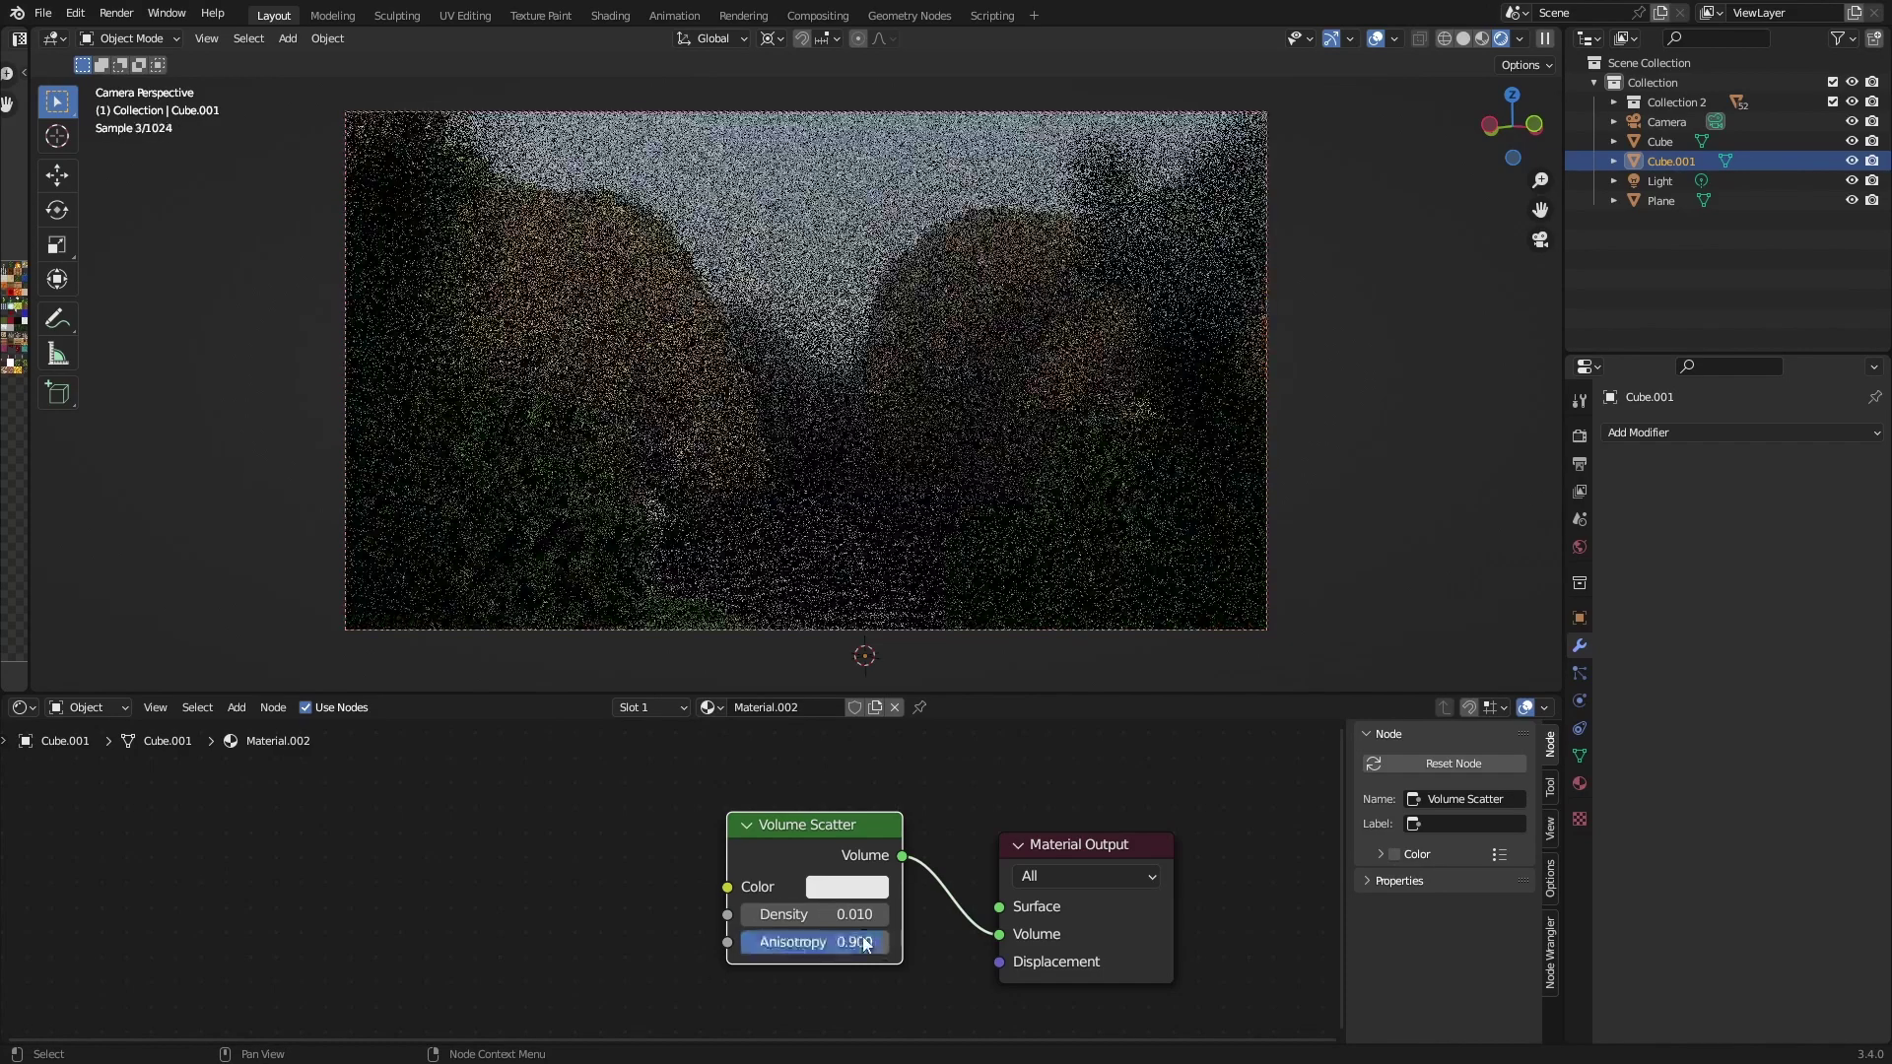
{"action": "scroll", "coordinate": [872, 317], "scroll_direction": "up", "scroll_amount": 1}
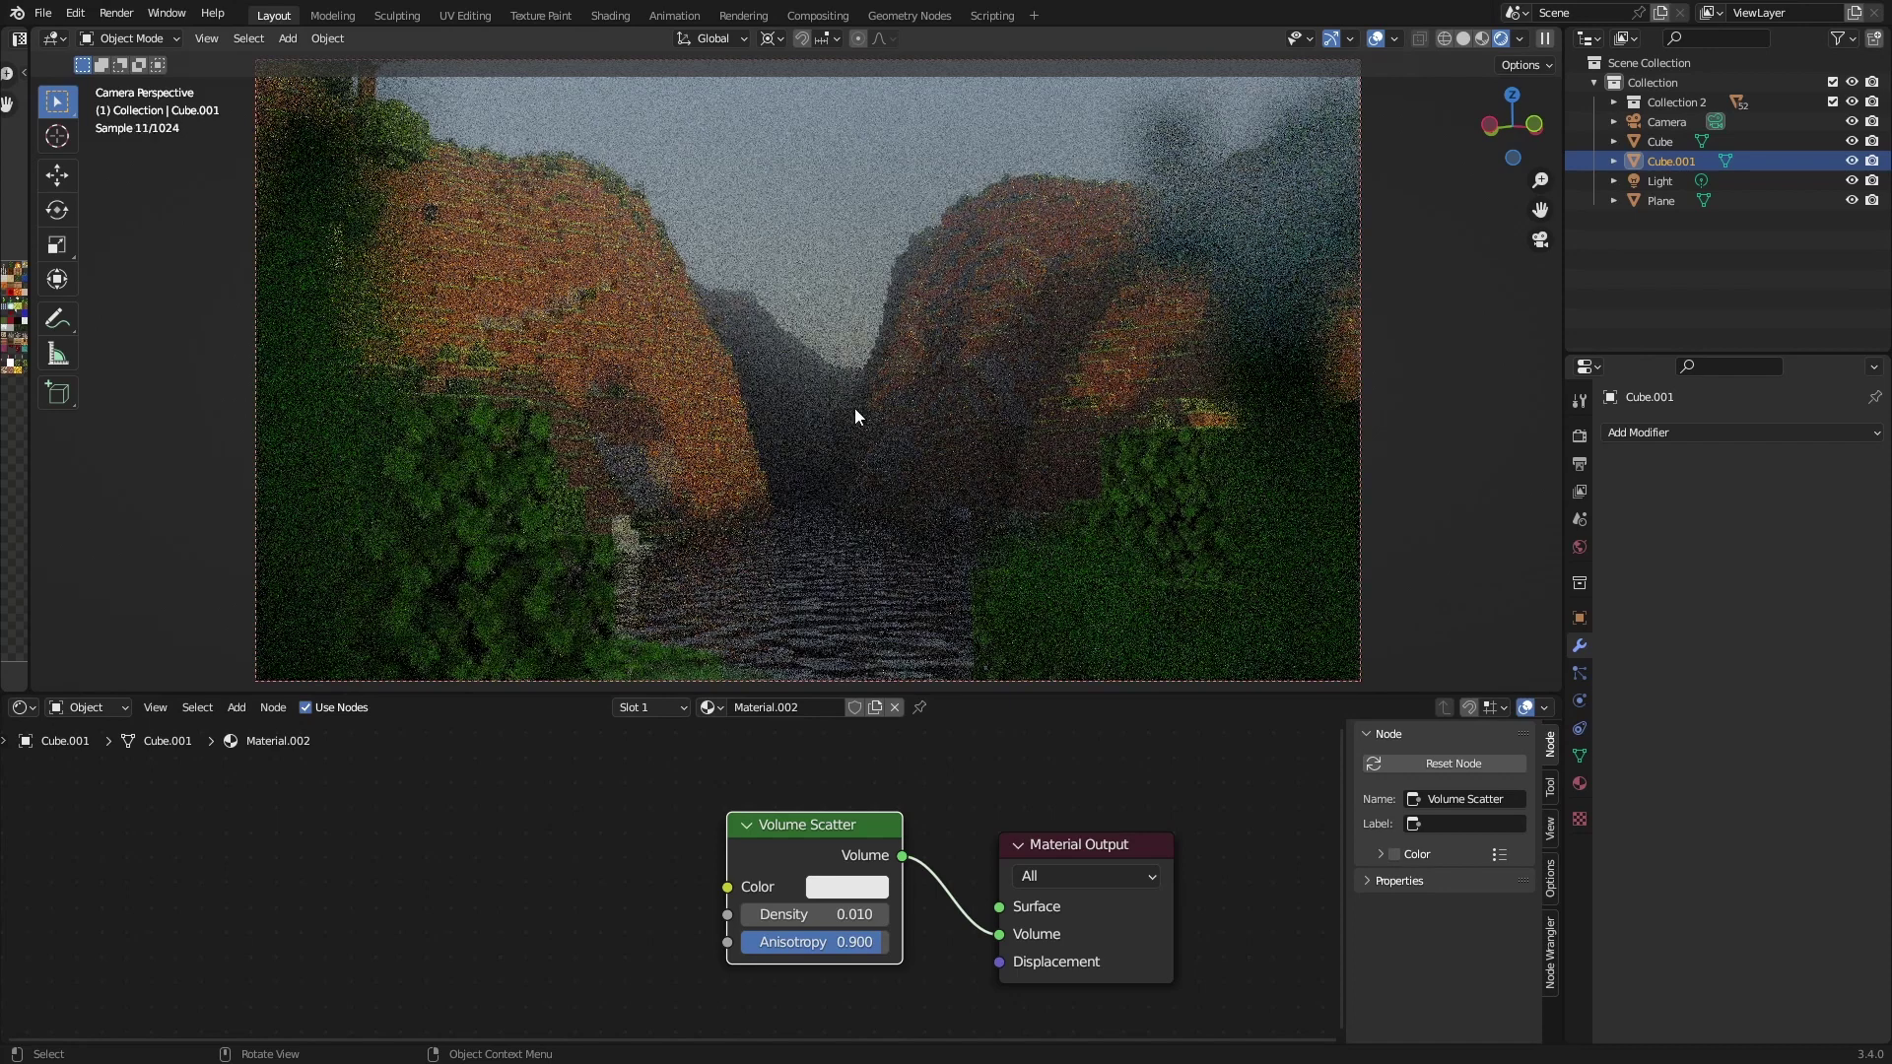
{"action": "left_click", "coordinate": [846, 886]}
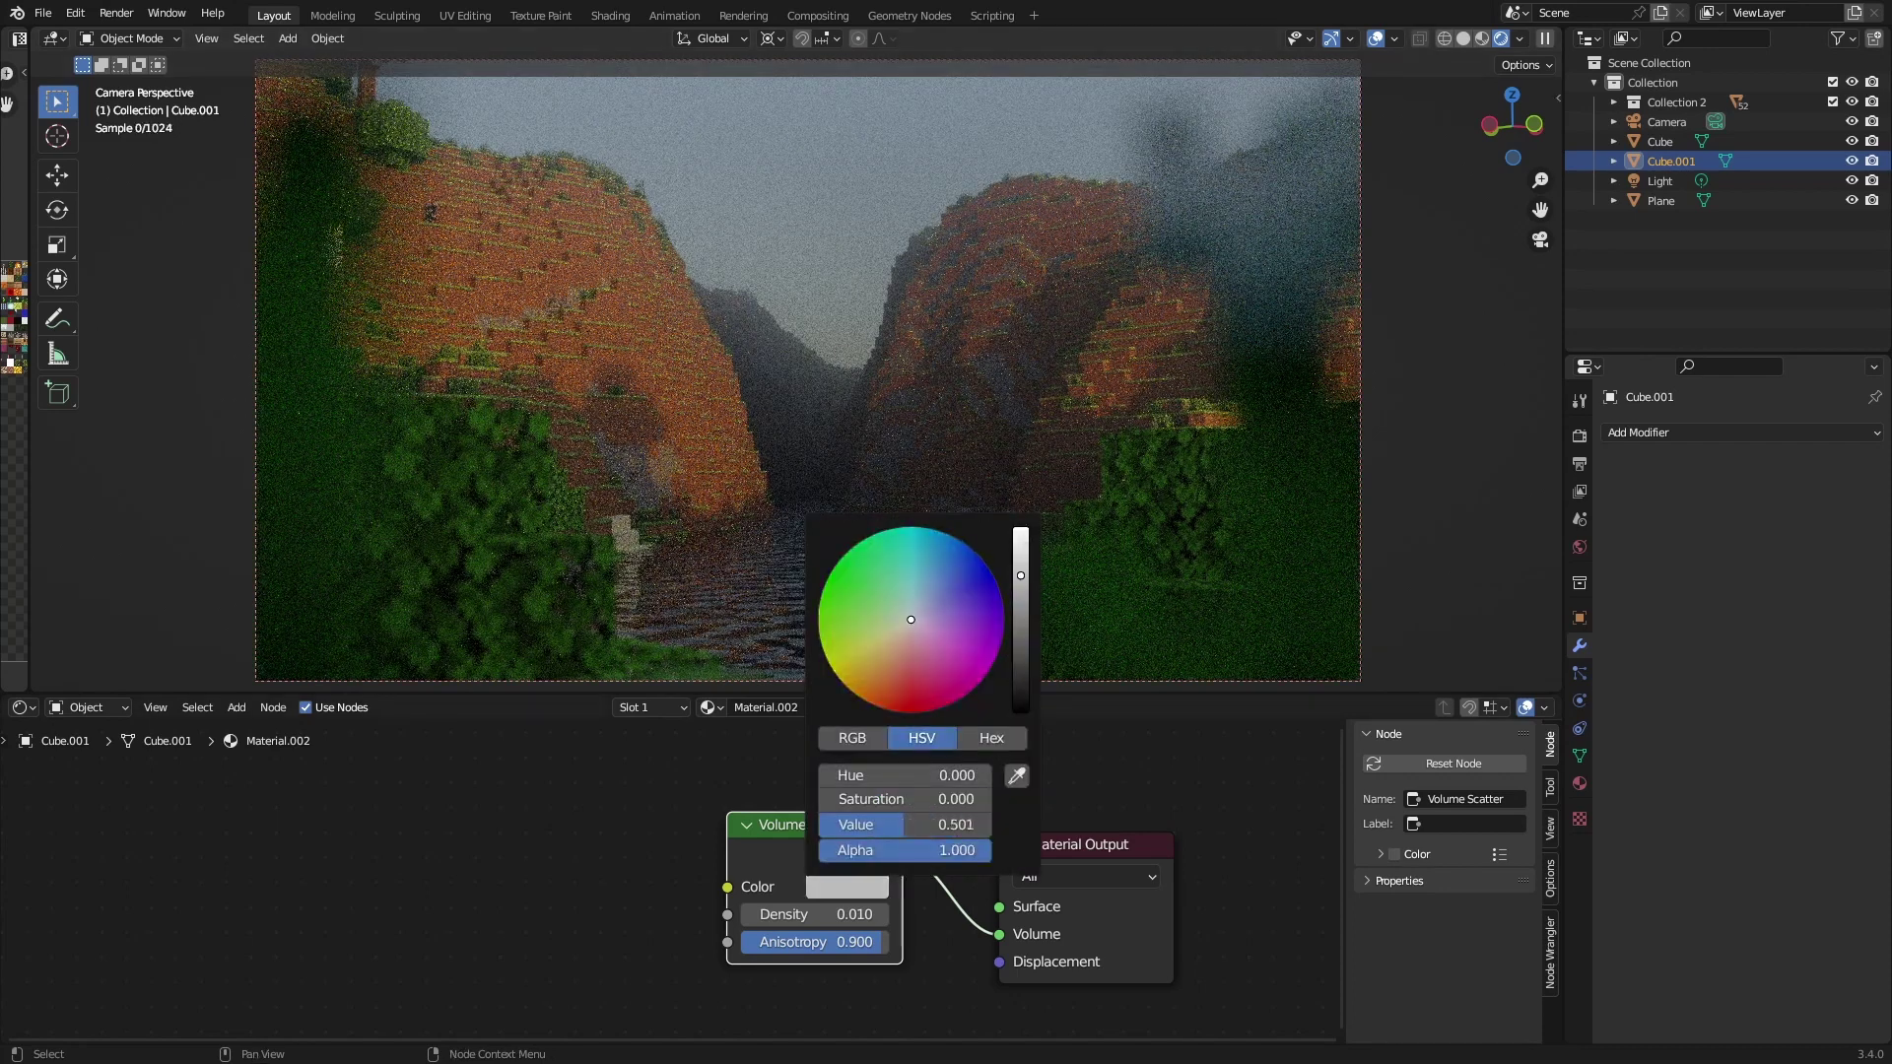
- Try a Volume Scatter density of 0.001 for thinner fog
{"action": "left_click", "coordinate": [814, 914]}
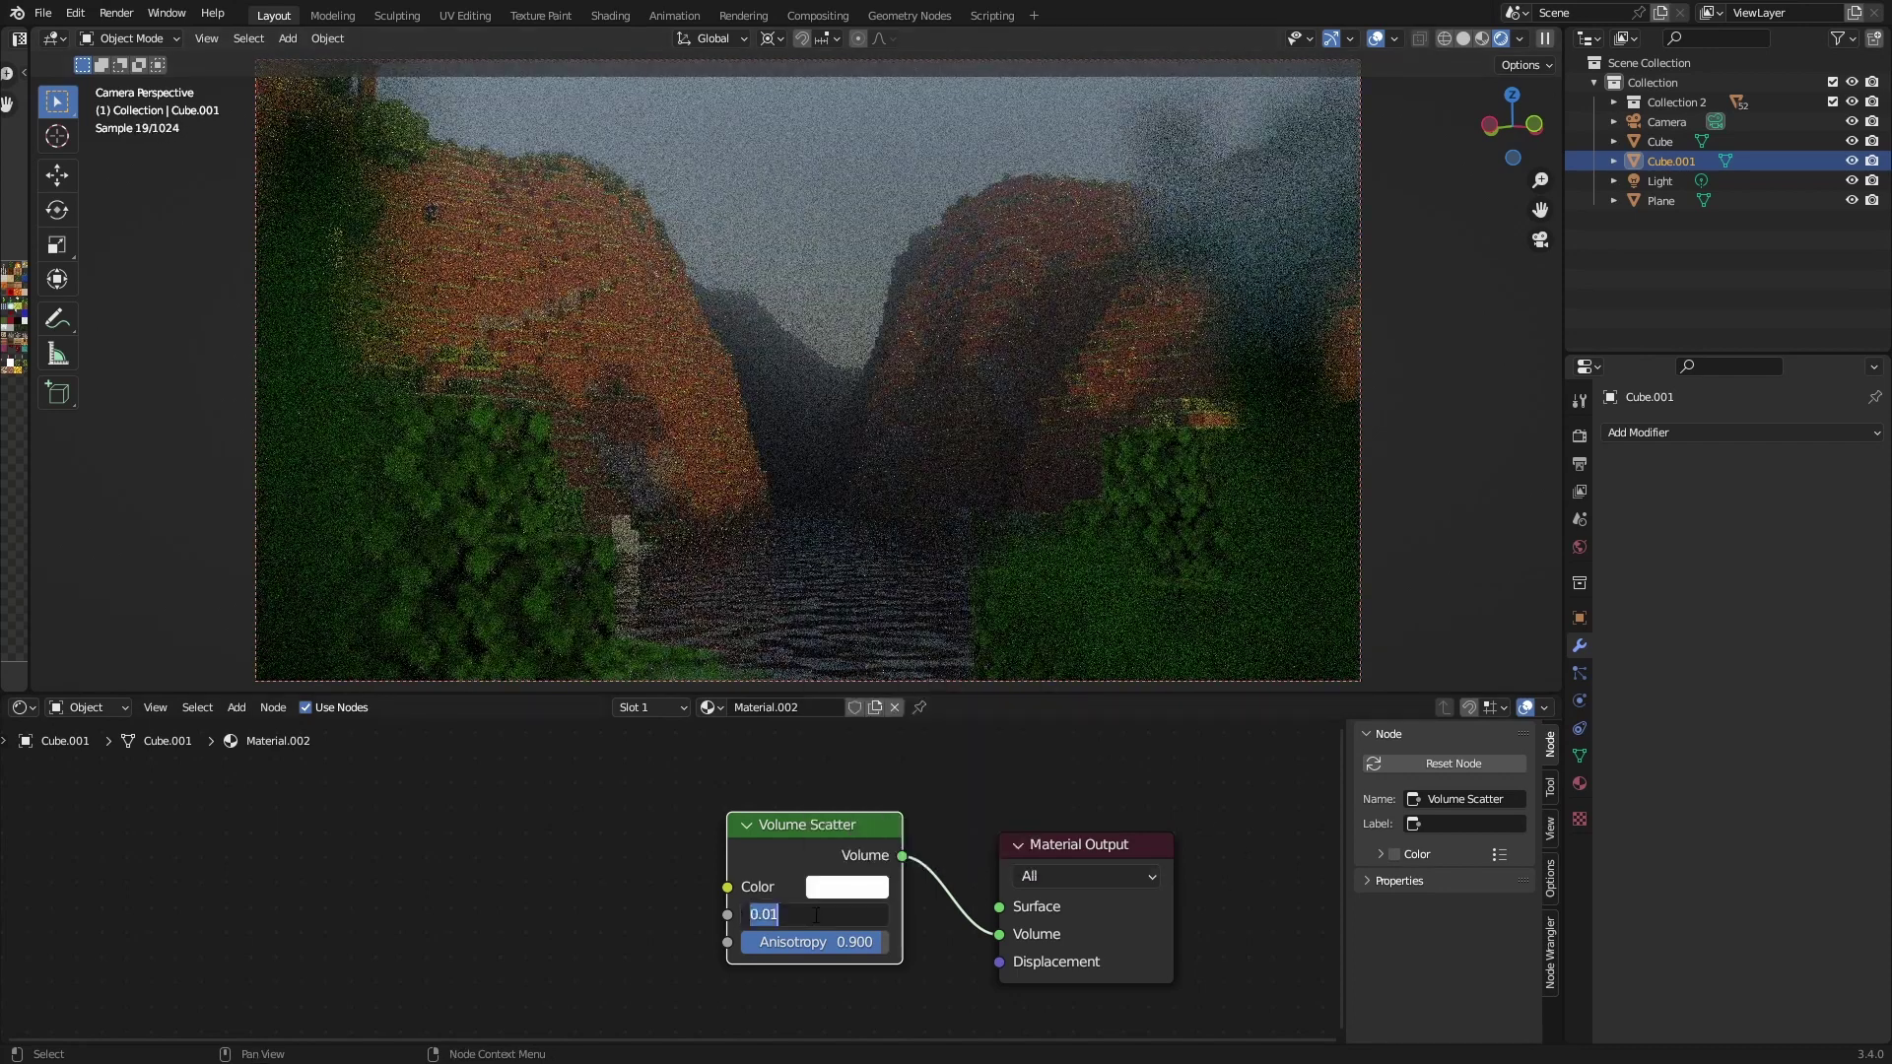
{"action": "type", "text": ".001"}
{"action": "key", "text": "Return"}
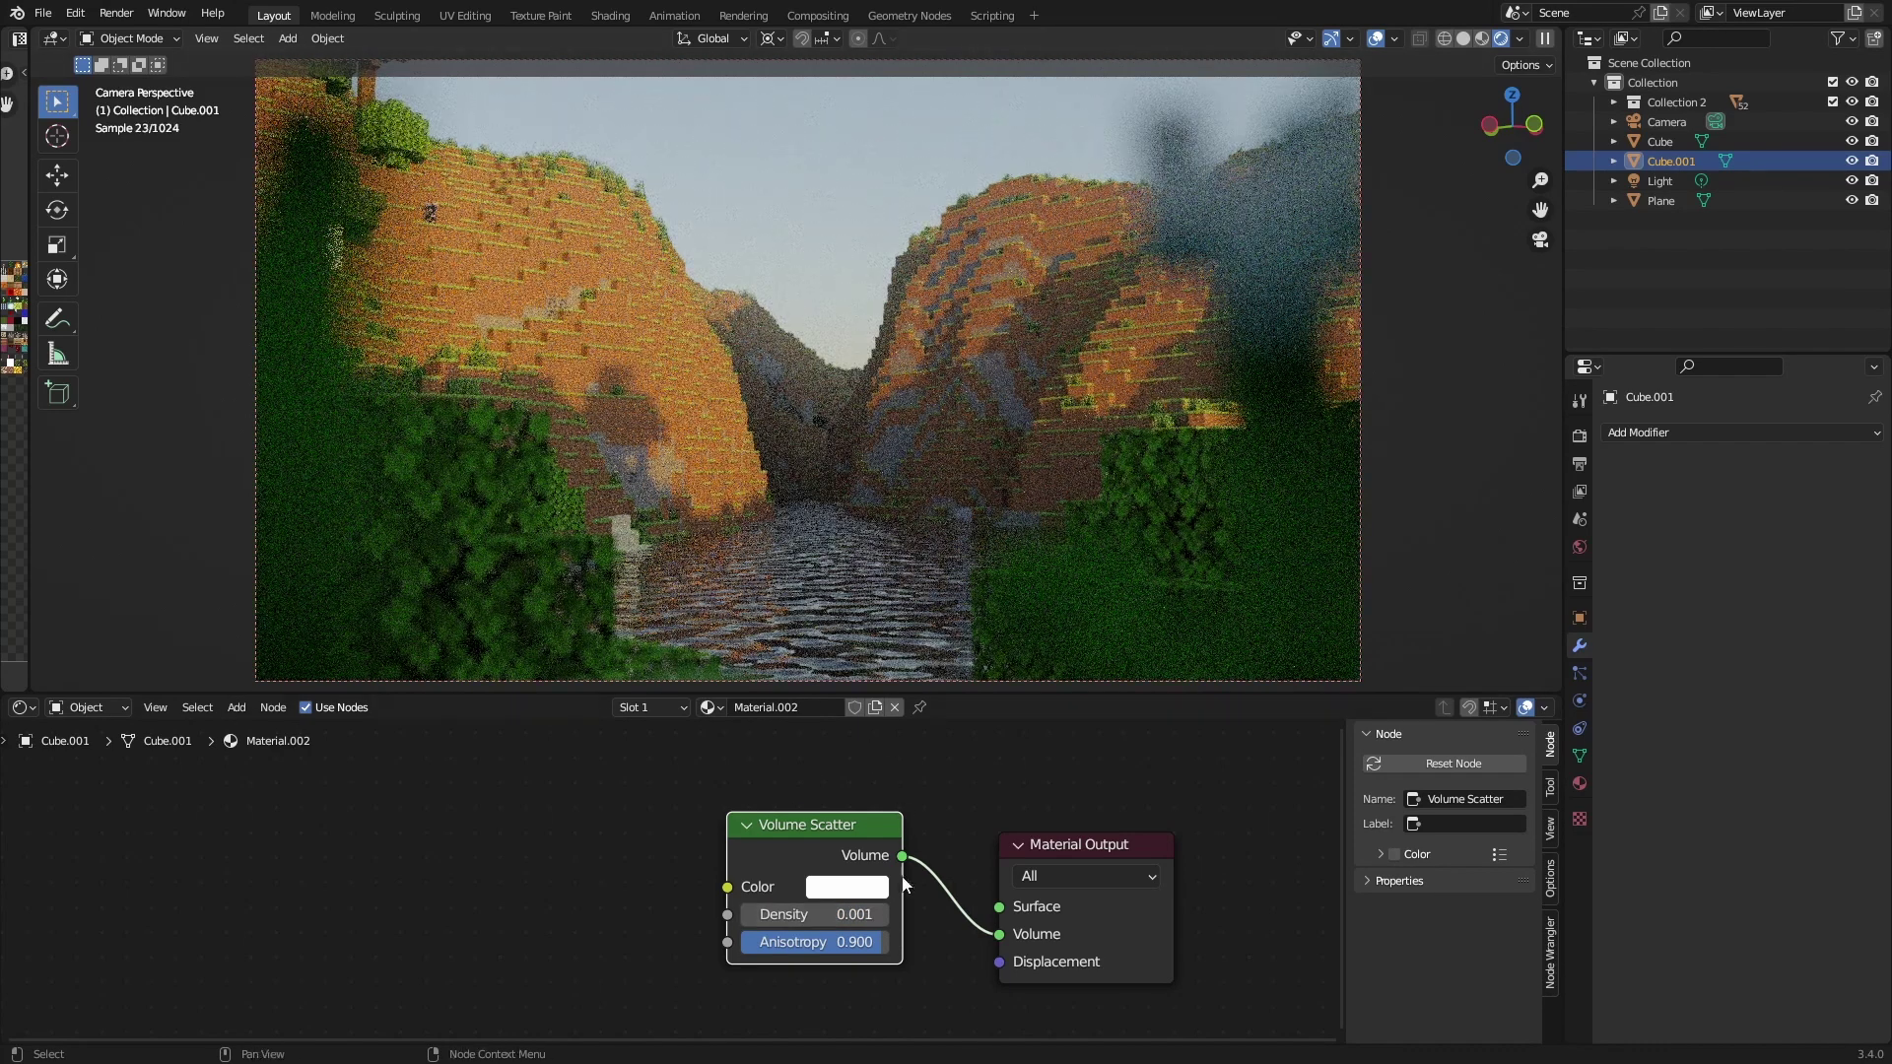
- Set the Volume Scatter density to 0.005, keeping the scatter color white
{"action": "left_click", "coordinate": [849, 914]}
{"action": "type", "text": "0.005"}
{"action": "key", "text": "Return"}
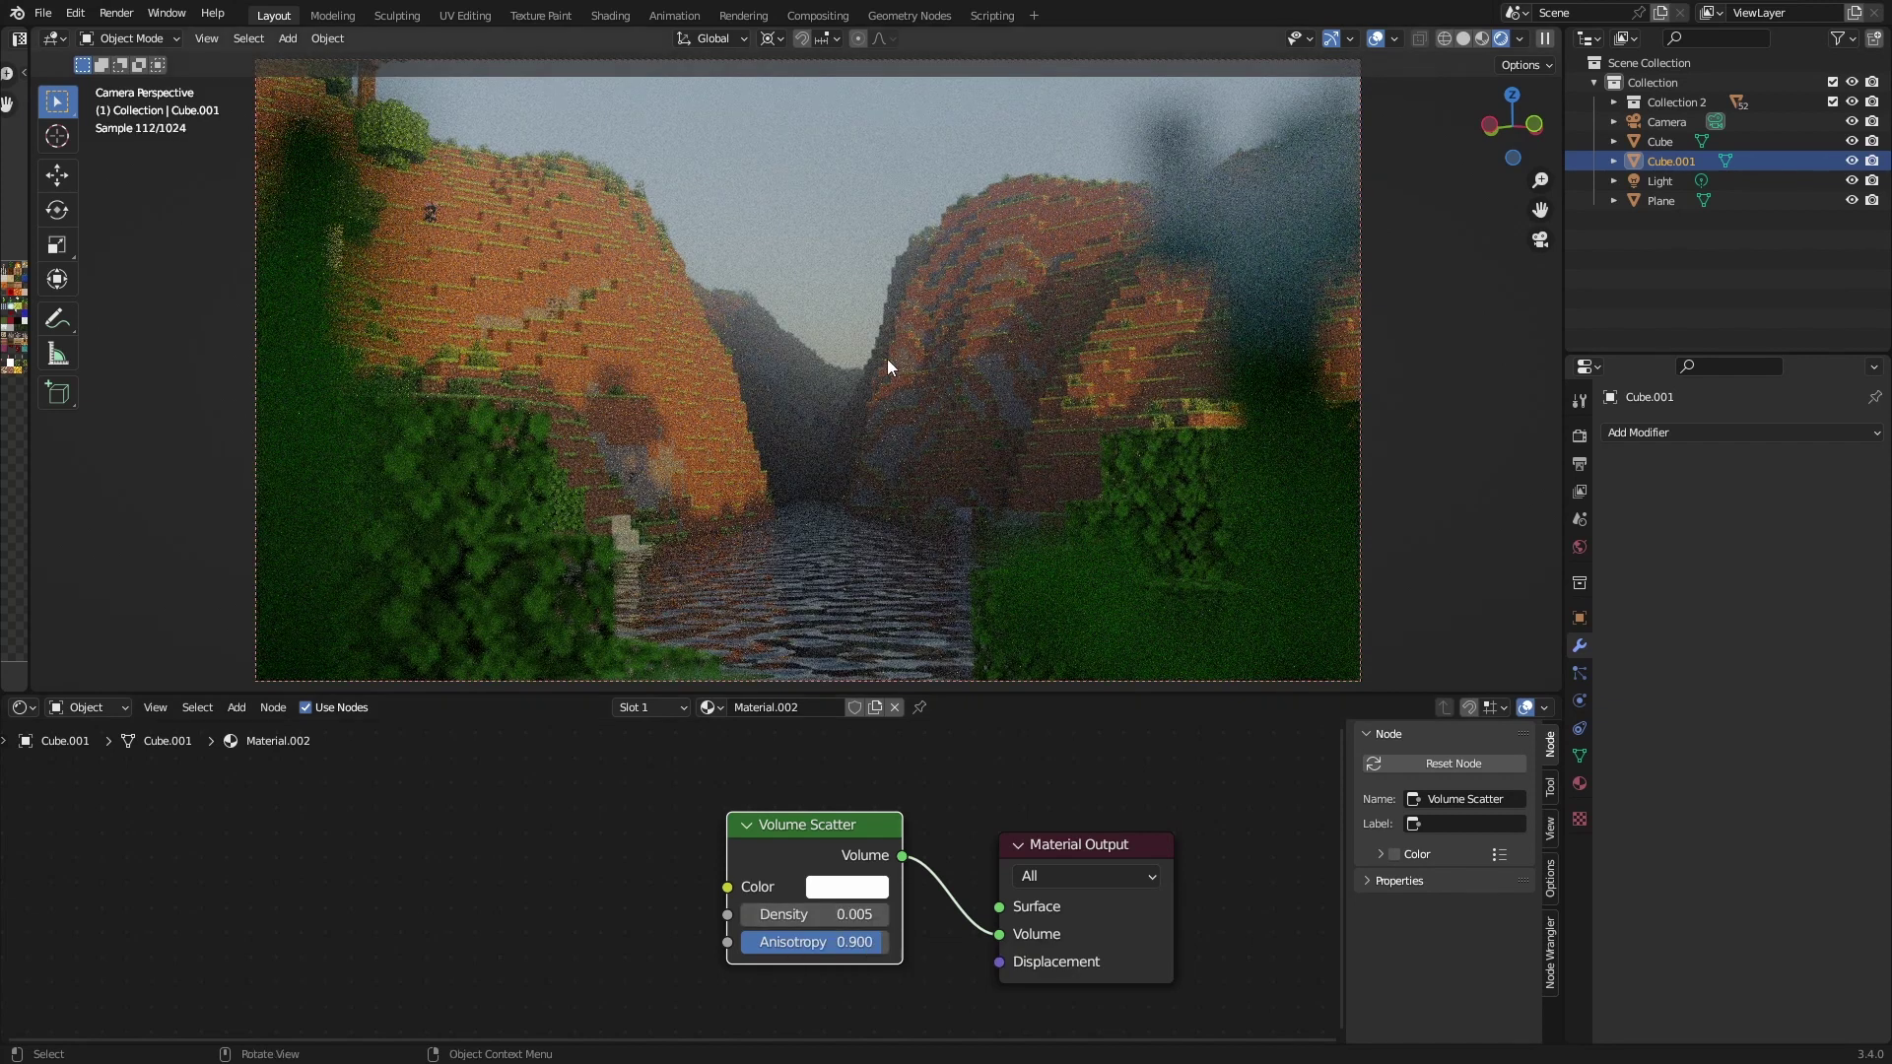
{"action": "left_click", "coordinate": [848, 886]}
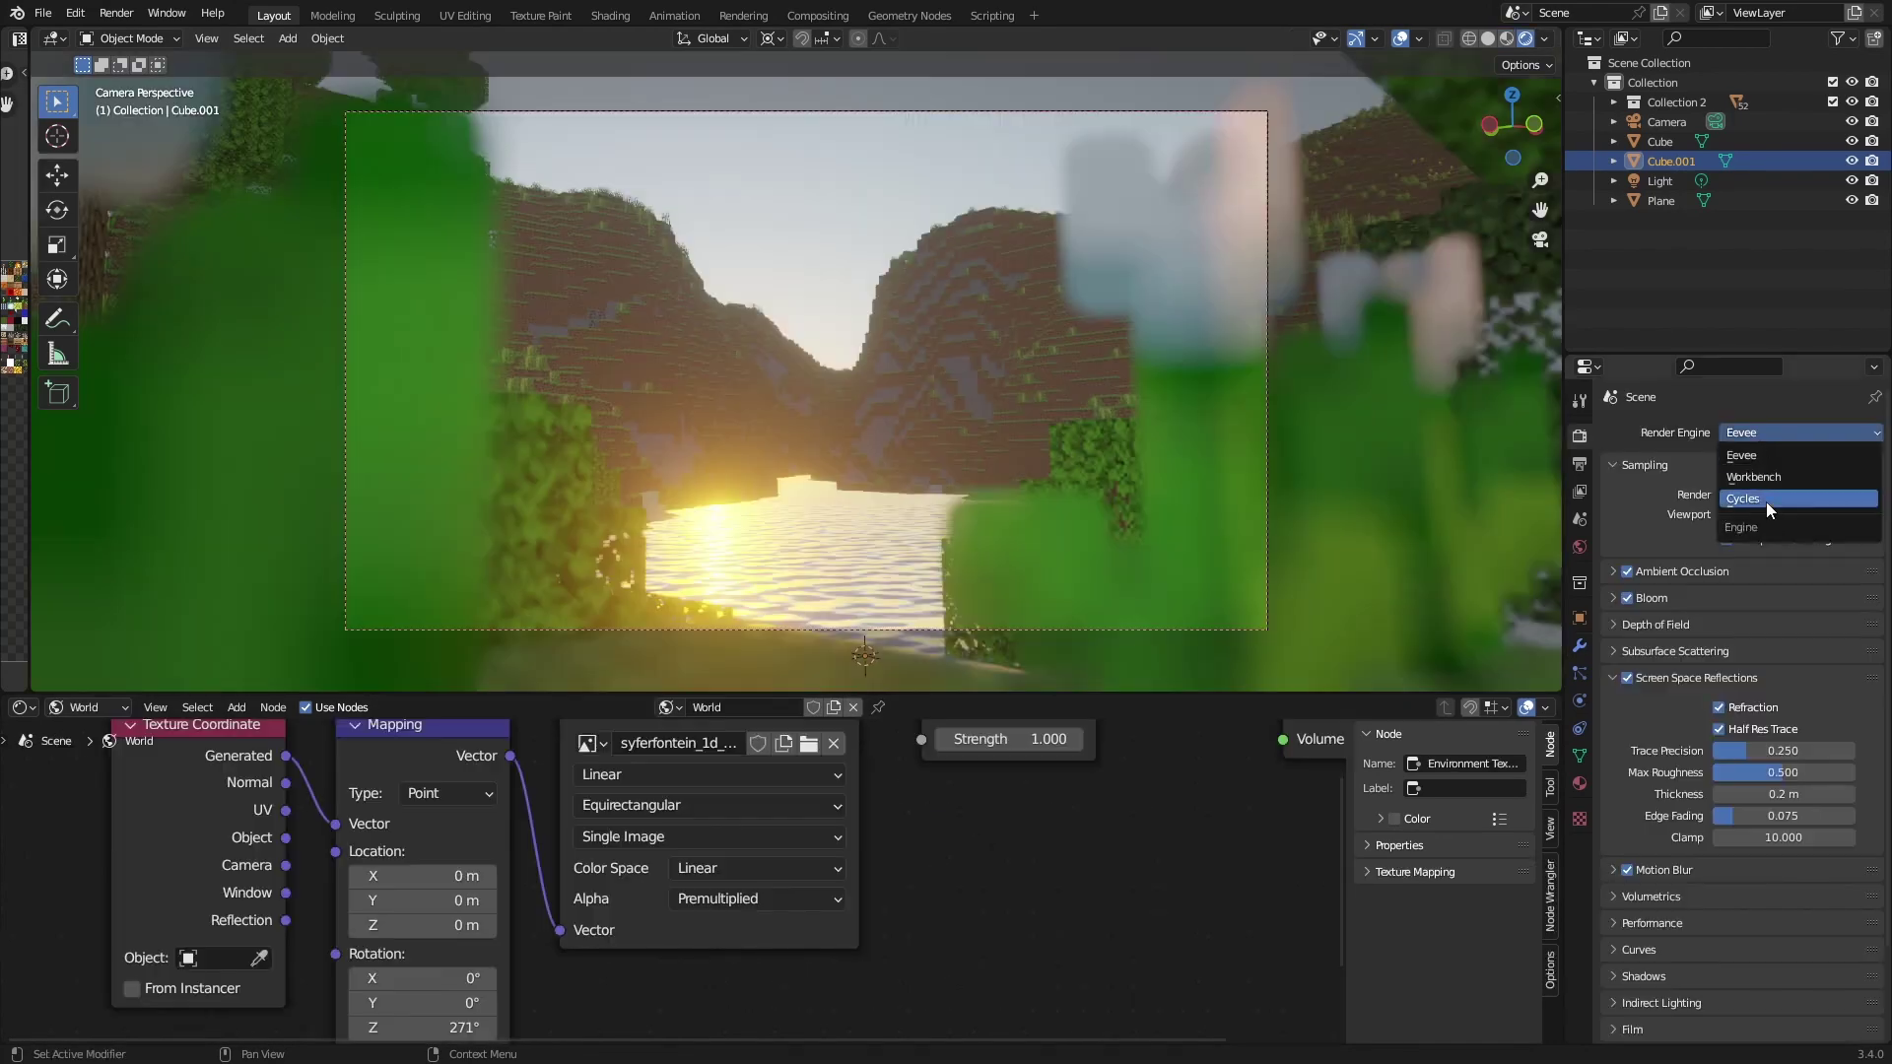
- Switch the scene's render engine to Cycles
{"action": "left_click", "coordinate": [1765, 500]}
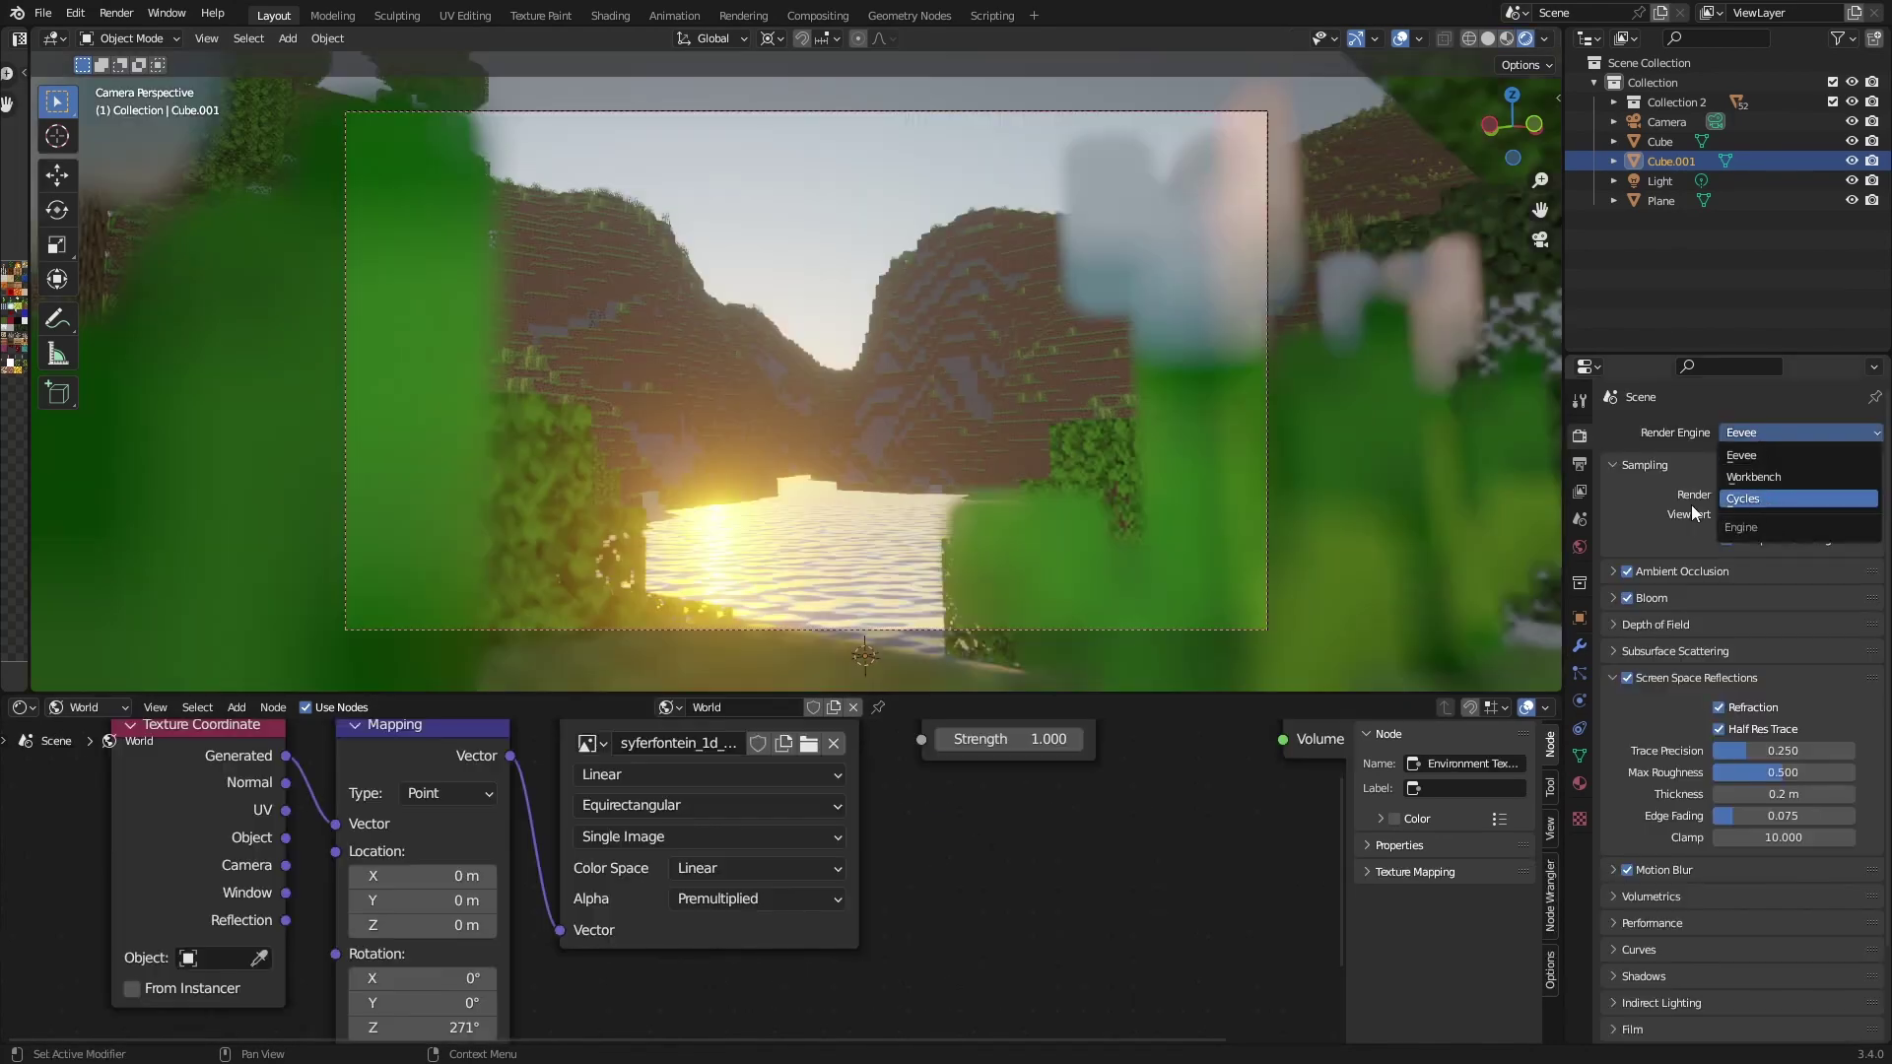